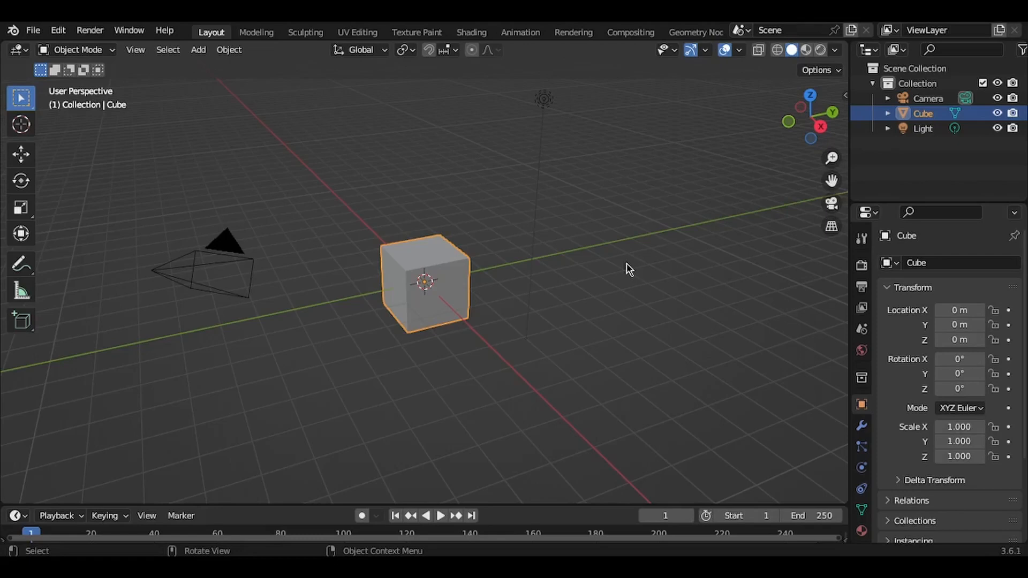
# Step: Delete all the default objects from the scene
pyautogui.click(635, 217)
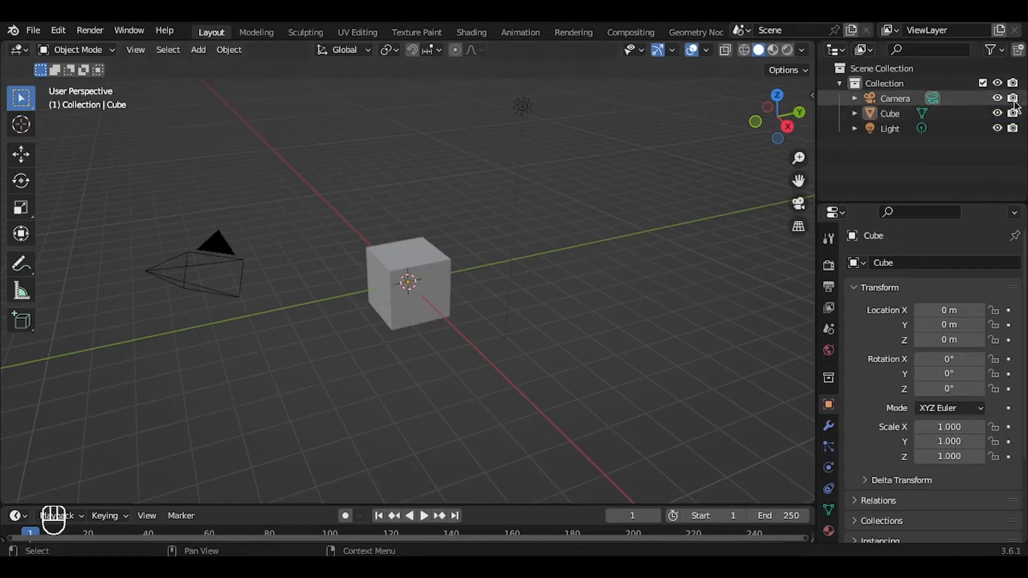
pyautogui.press('a')
pyautogui.press('Delete')
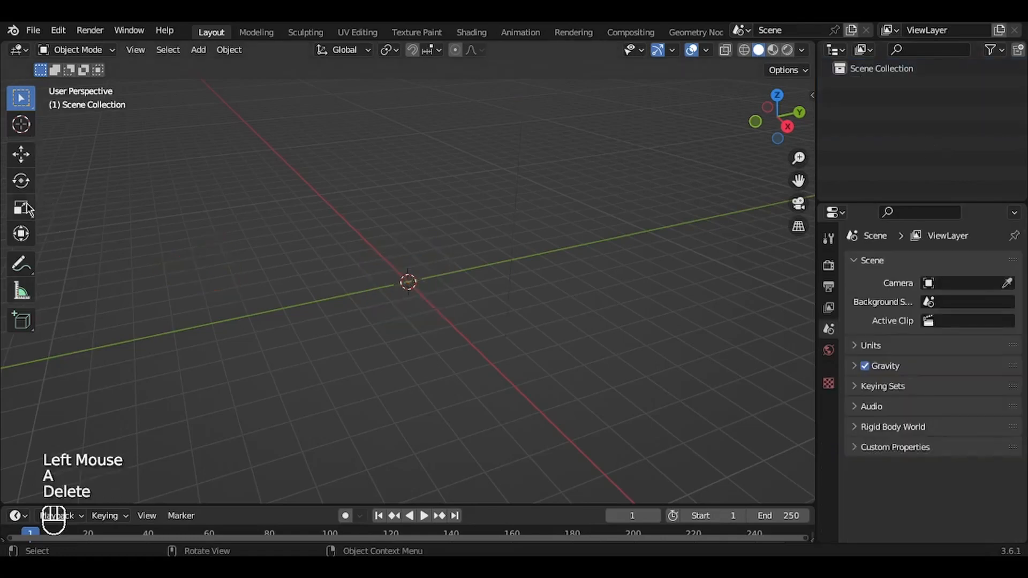
# Step: Hide the viewport toolbar and remove the timeline area so the 3D viewport takes its space
pyautogui.press('t')
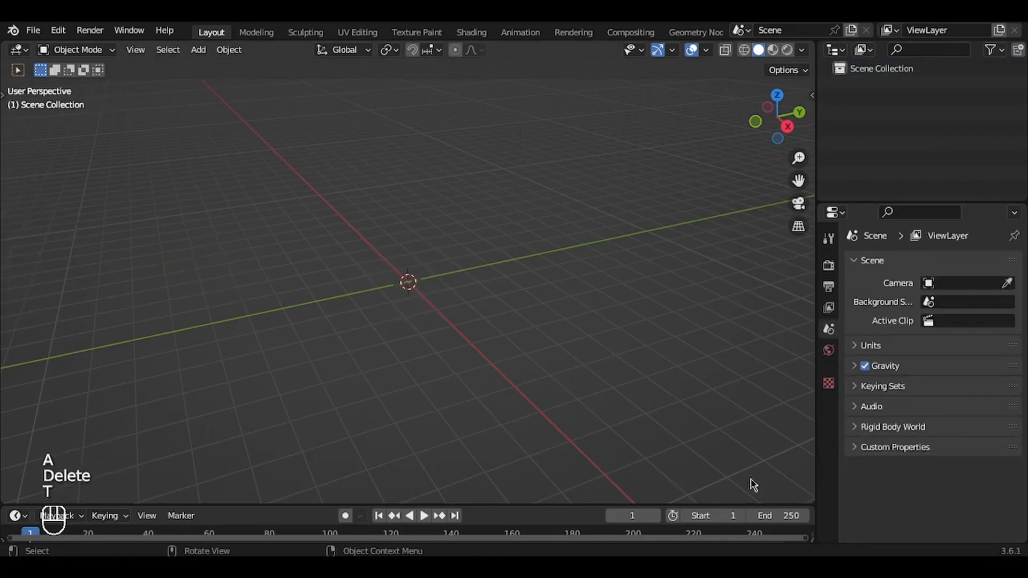
pyautogui.click(803, 505)
pyautogui.moveTo(812, 501); pyautogui.dragTo(798, 420)
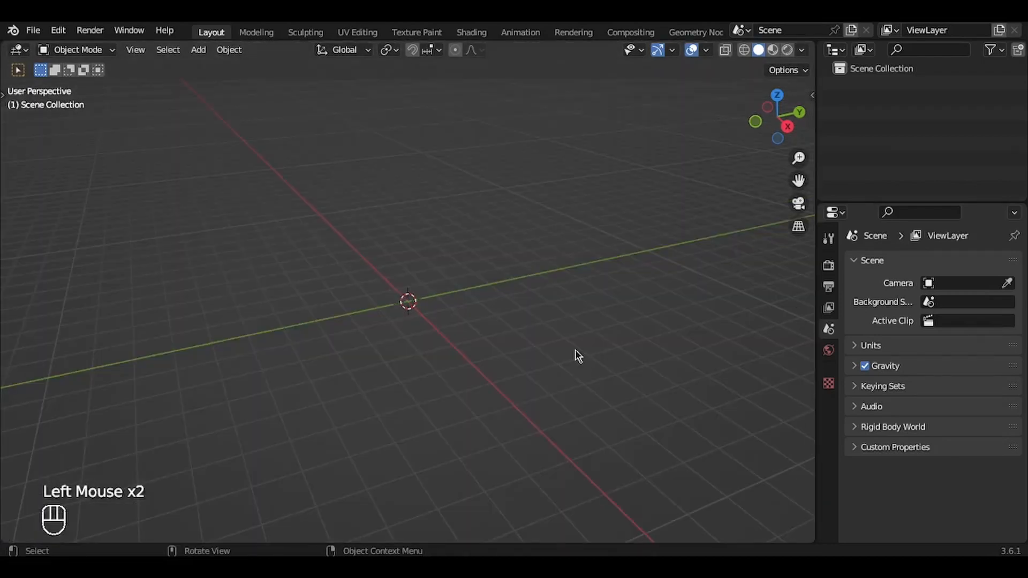
# Step: Switch to the front view and save the file under the name Hand
pyautogui.press('KP_1')
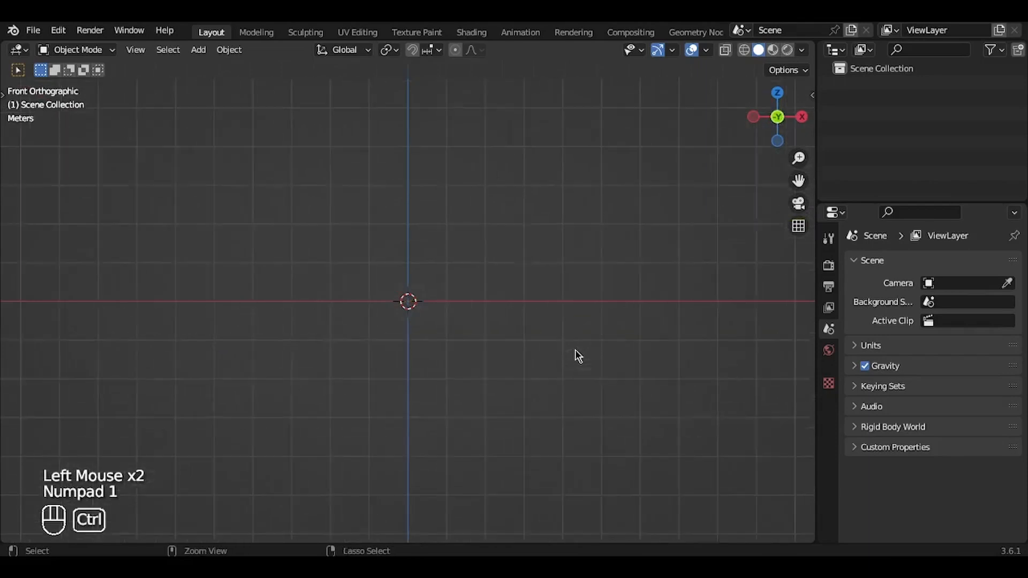
pyautogui.keyDown('shift'); pyautogui.scroll(4, 576, 350); pyautogui.keyUp('shift')
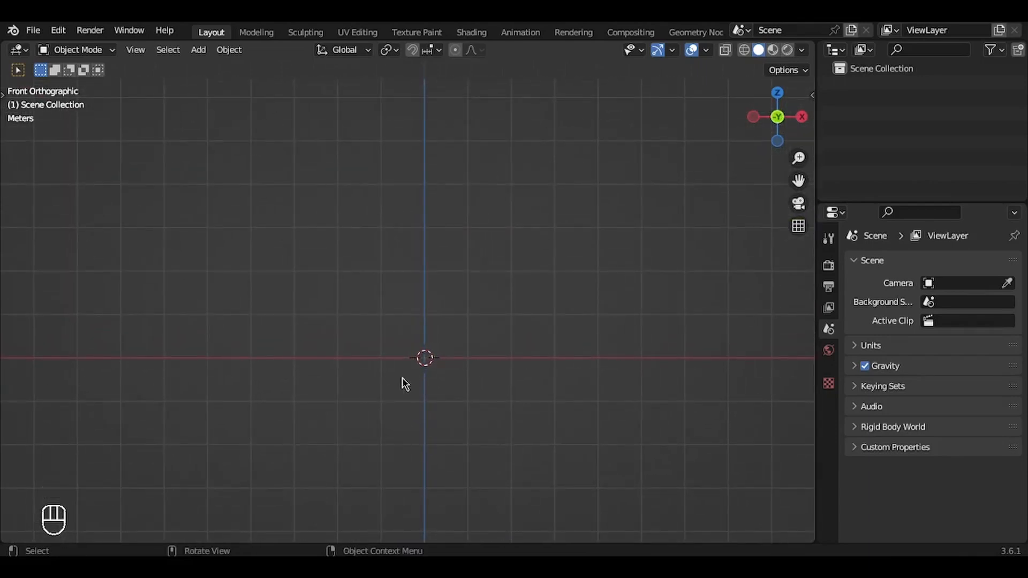
pyautogui.hotkey('ctrl', 's')
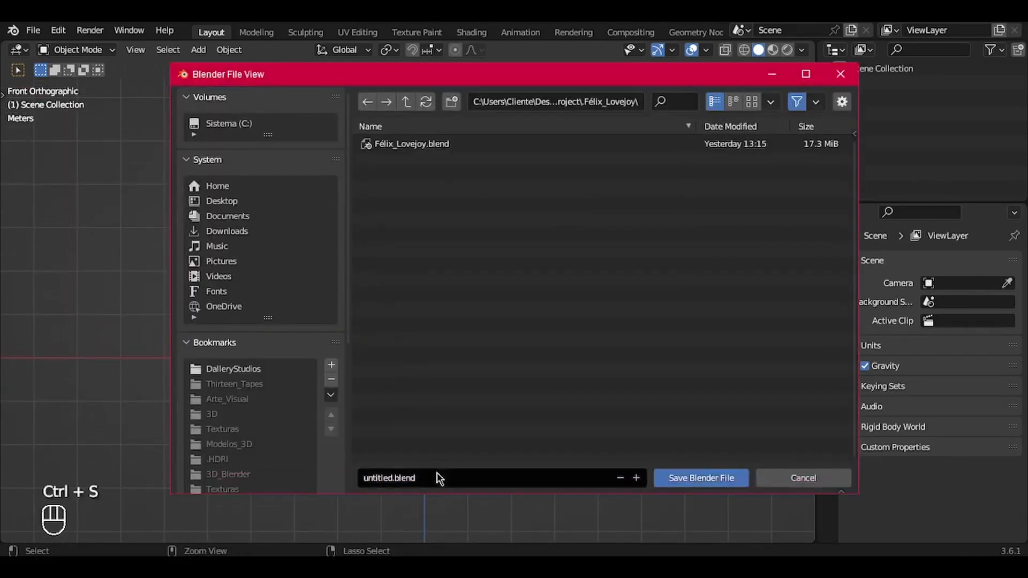
pyautogui.click(437, 478)
pyautogui.write('Hand')
pyautogui.press('Return')
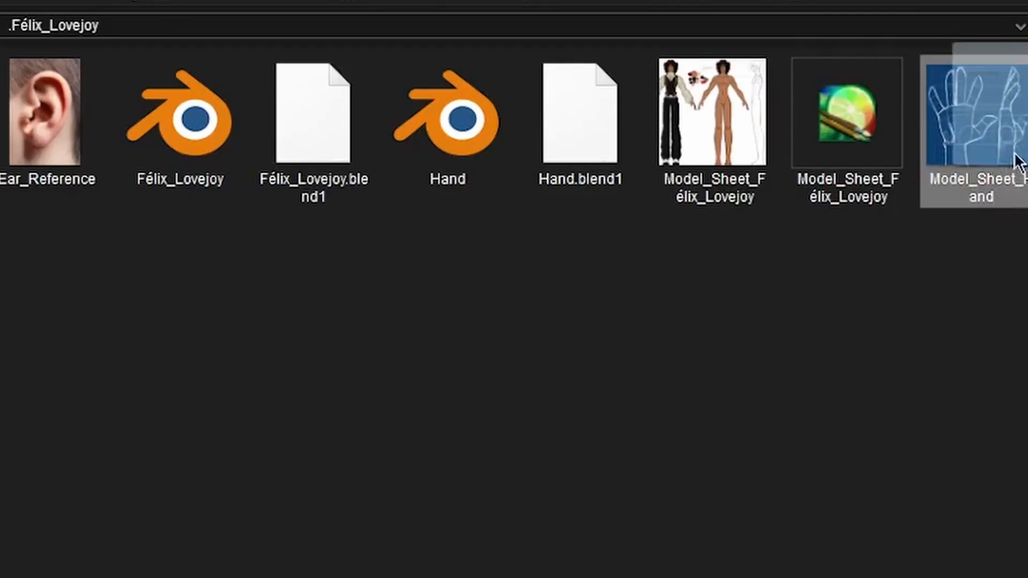
# Step: Import the Model_Sheet_Hand image into the front view as a reference and clear its location to the world origin
pyautogui.click(1014, 171)
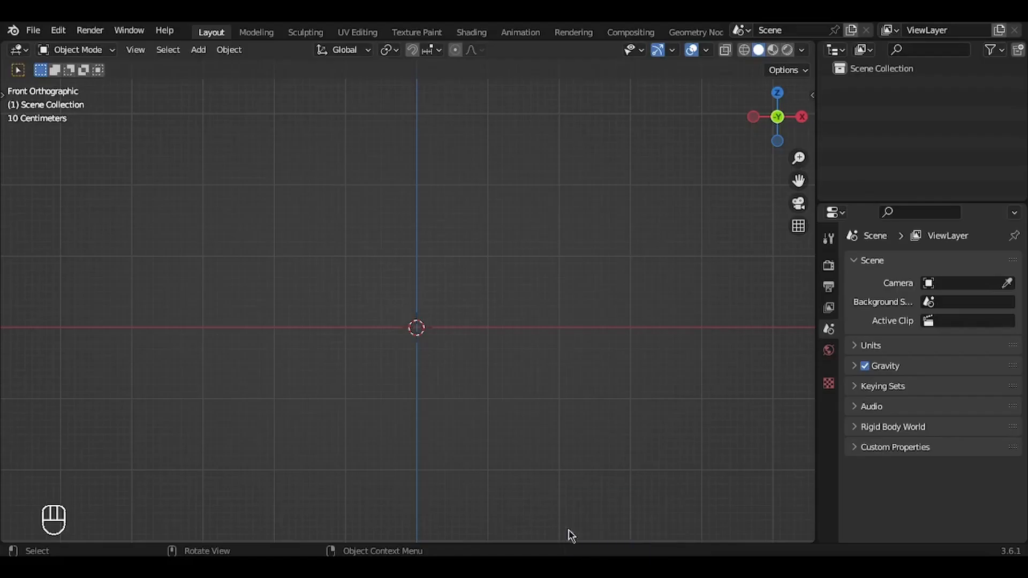
pyautogui.moveTo(569, 535); pyautogui.dragTo(433, 345)
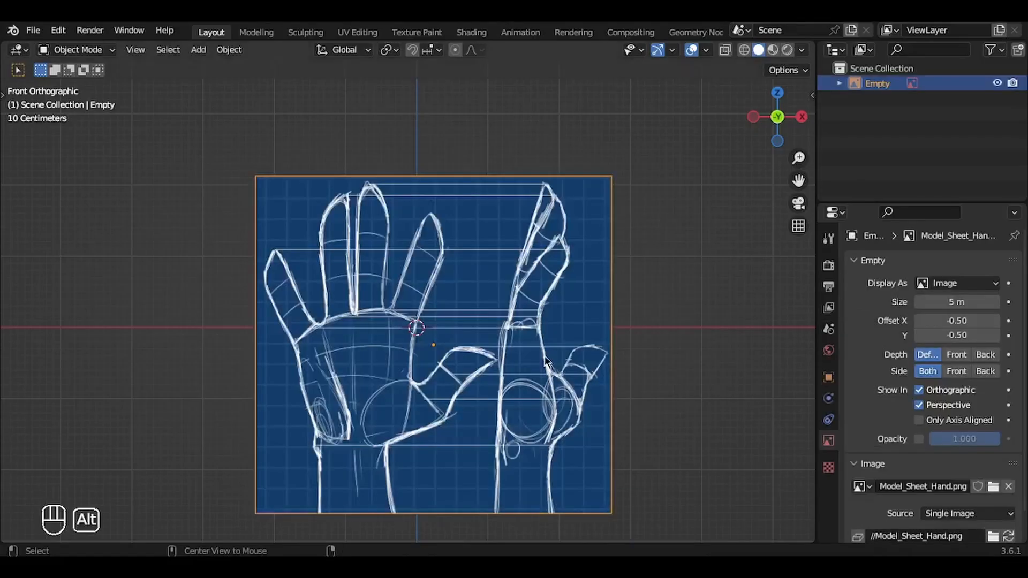
pyautogui.hotkey('alt', 'g')
pyautogui.keyDown('ctrl'); pyautogui.scroll(1, 545, 359); pyautogui.keyUp('ctrl')
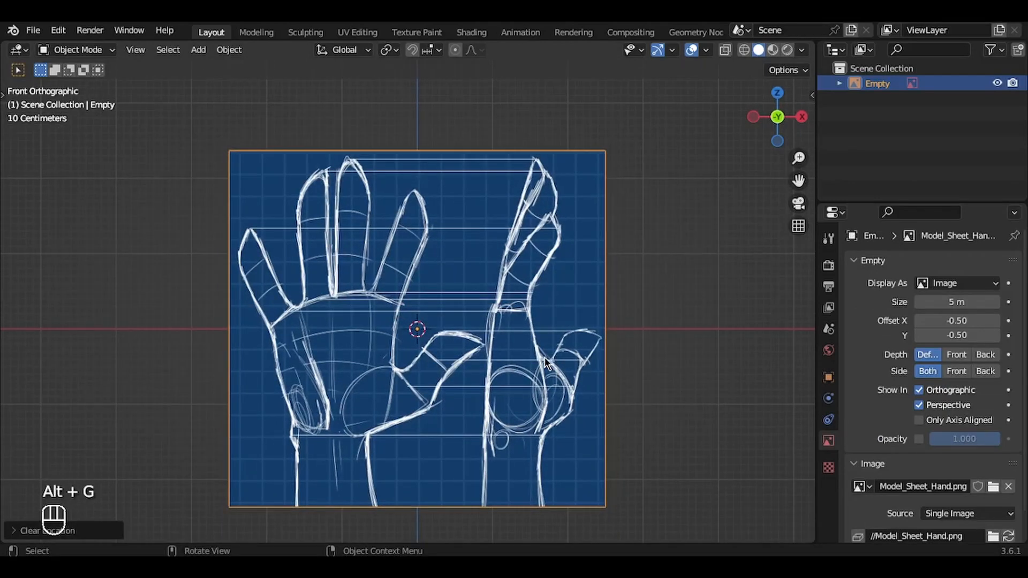
# Step: Move the hand reference image slightly up and toward positive X in the front view
pyautogui.press('b')
pyautogui.press('g')
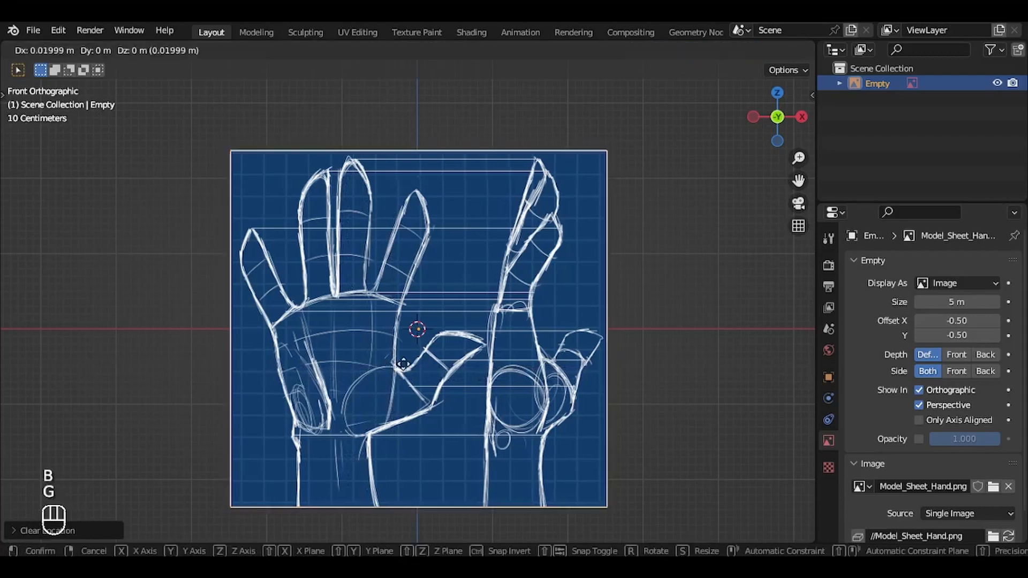
pyautogui.click(435, 348)
# Step: Rotate the hand reference image 180° about the Z axis and move it so the palm drawing sits over the origin
pyautogui.write('r')
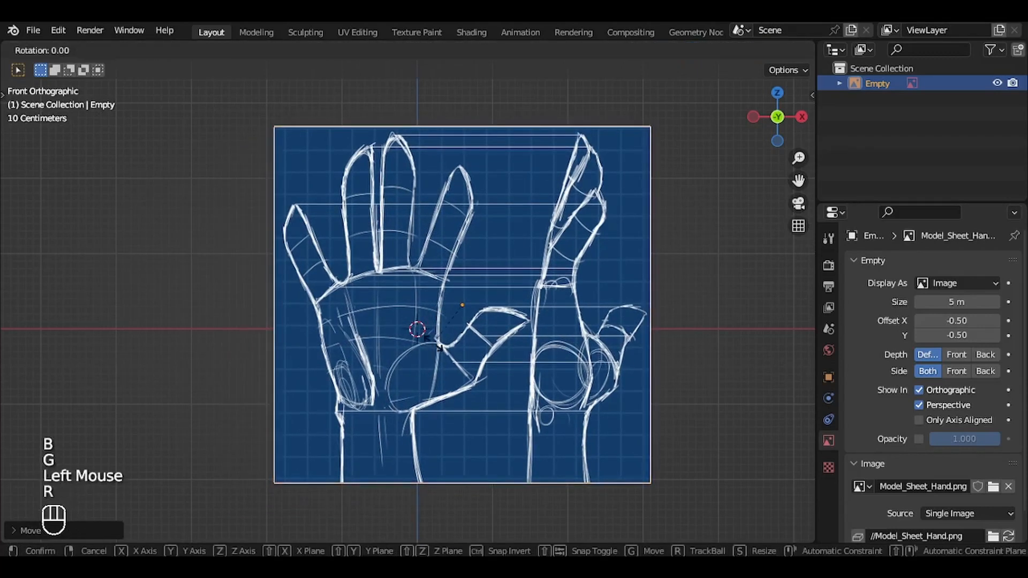
pyautogui.write('z180')
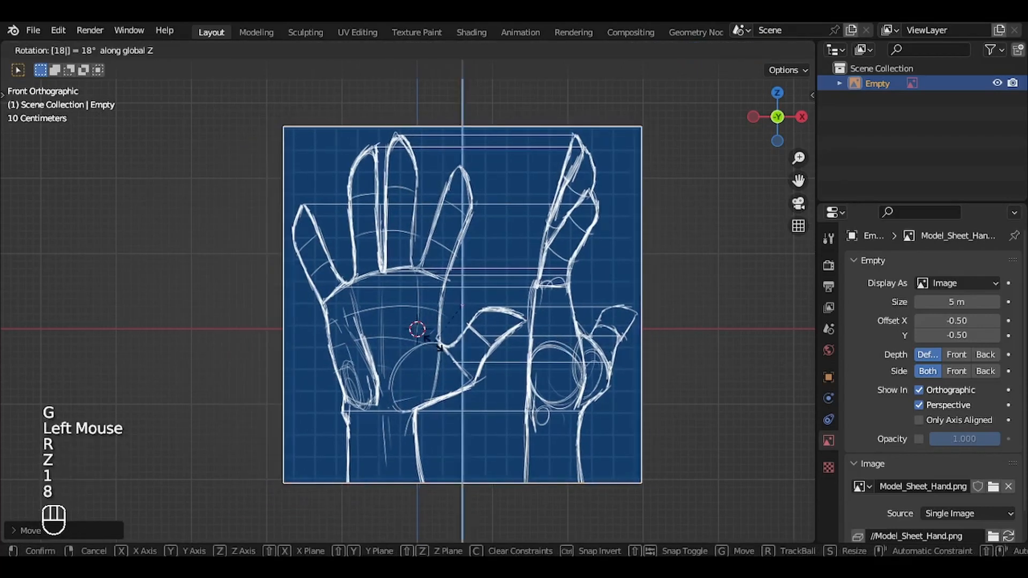
pyautogui.press('Return')
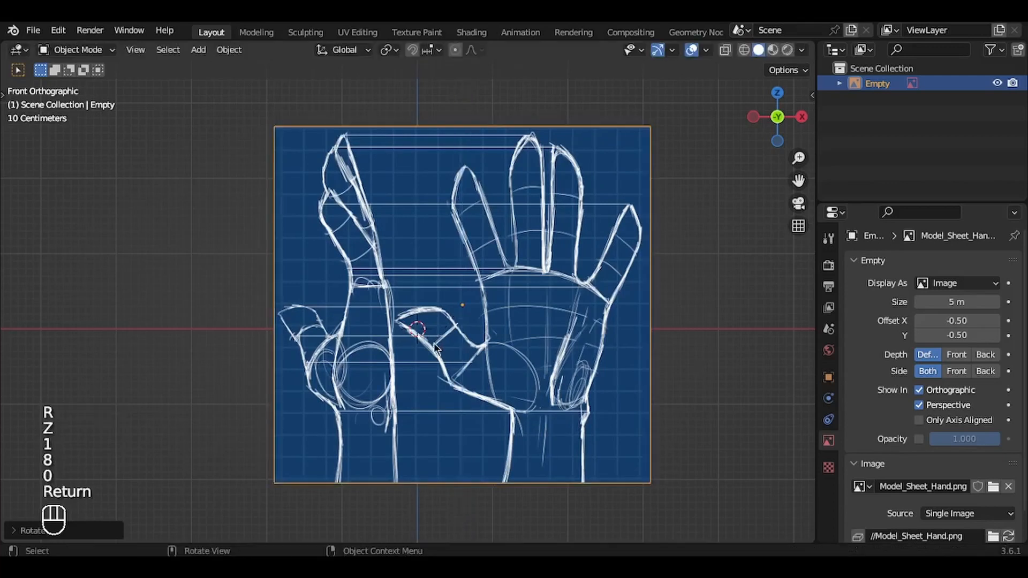
pyautogui.press('g')
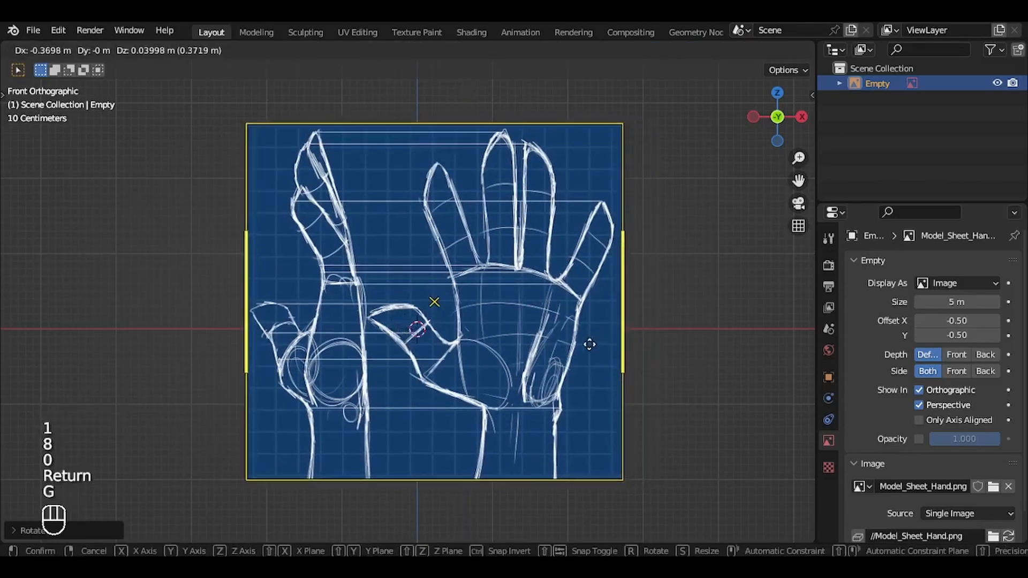
pyautogui.click(532, 360)
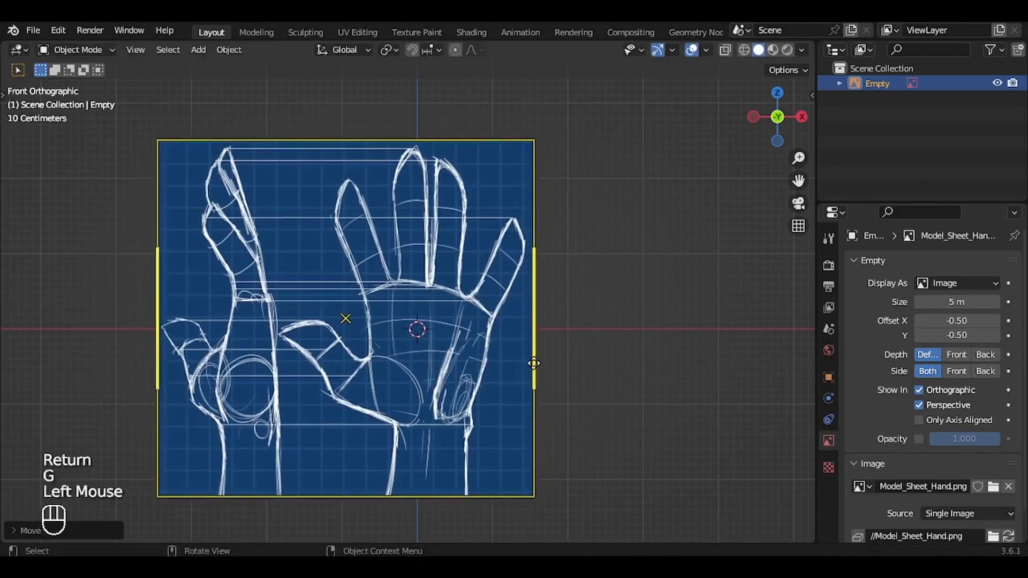
# Step: Set the reference image's Side option to Back and check it from several angles
pyautogui.moveTo(532, 360); pyautogui.dragTo(571, 362, button='middle')
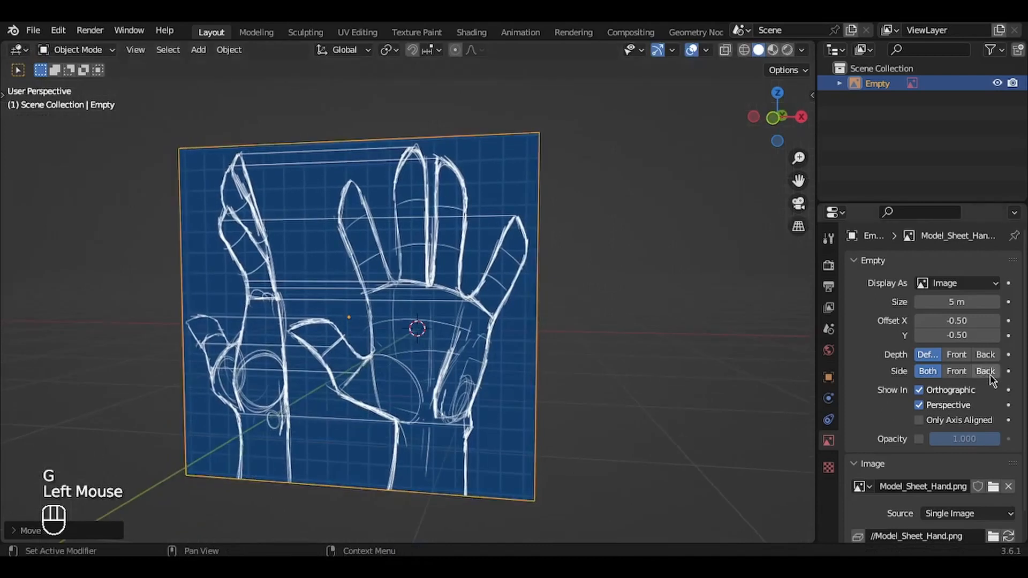
pyautogui.moveTo(596, 289); pyautogui.dragTo(582, 289, button='middle')
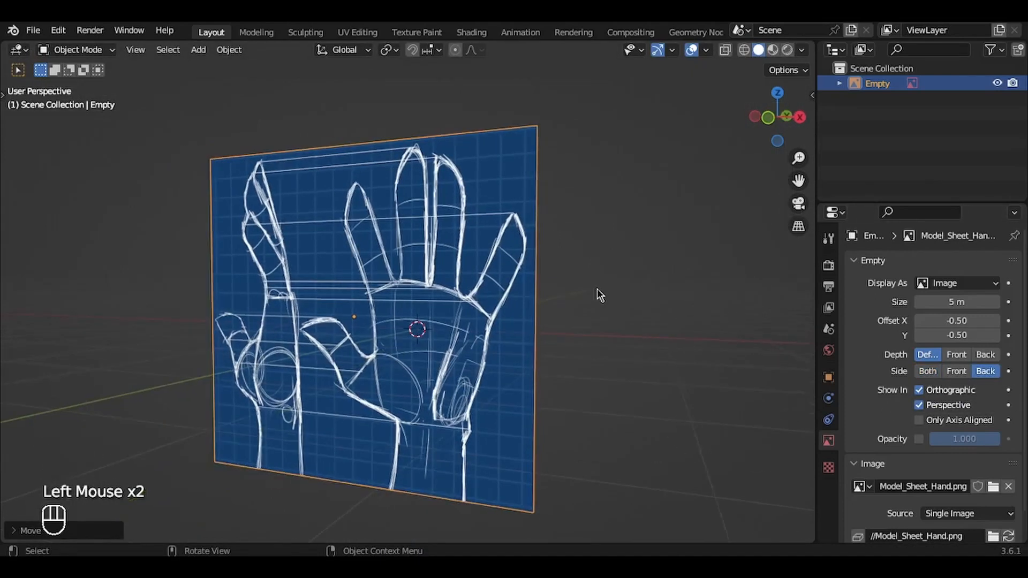
pyautogui.moveTo(324, 290); pyautogui.dragTo(317, 290, button='middle')
pyautogui.moveTo(429, 307); pyautogui.dragTo(522, 254, button='middle')
pyautogui.press('KP_1')
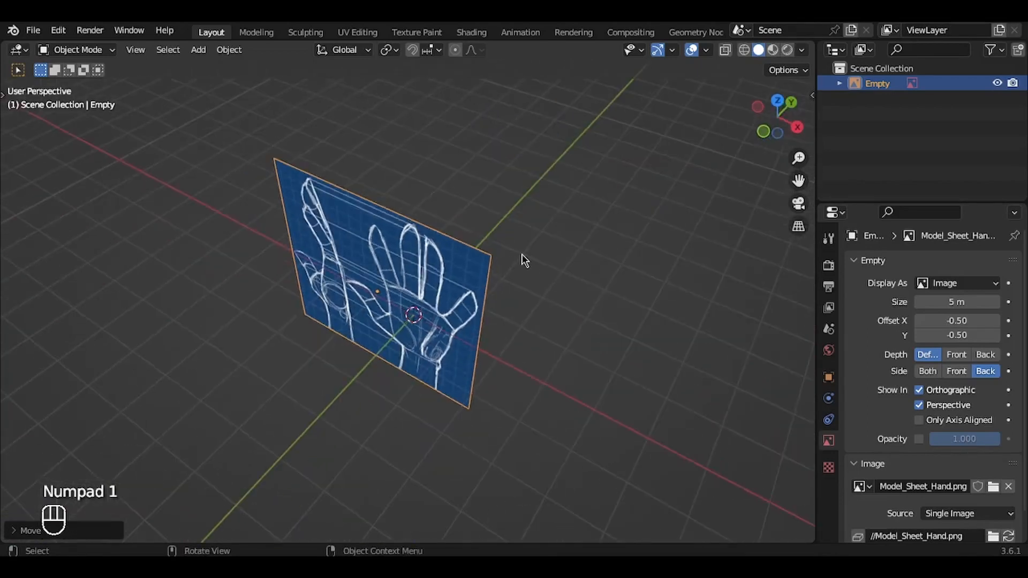
# Step: Duplicate the hand reference image and move the copy along the Y axis in front of the original
pyautogui.hotkey('shift', 'd')
pyautogui.press('g')
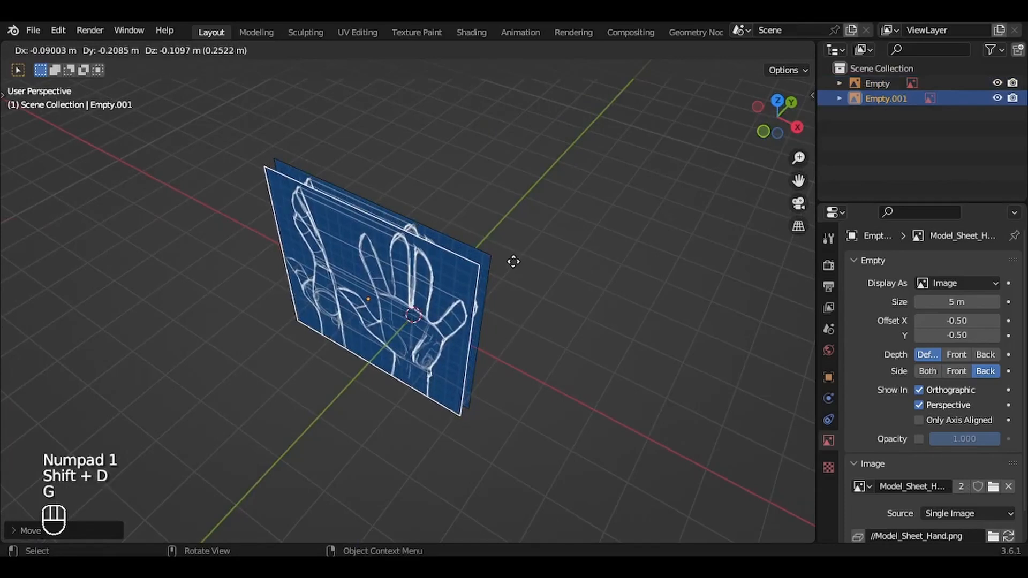
pyautogui.press('y')
pyautogui.click(491, 275)
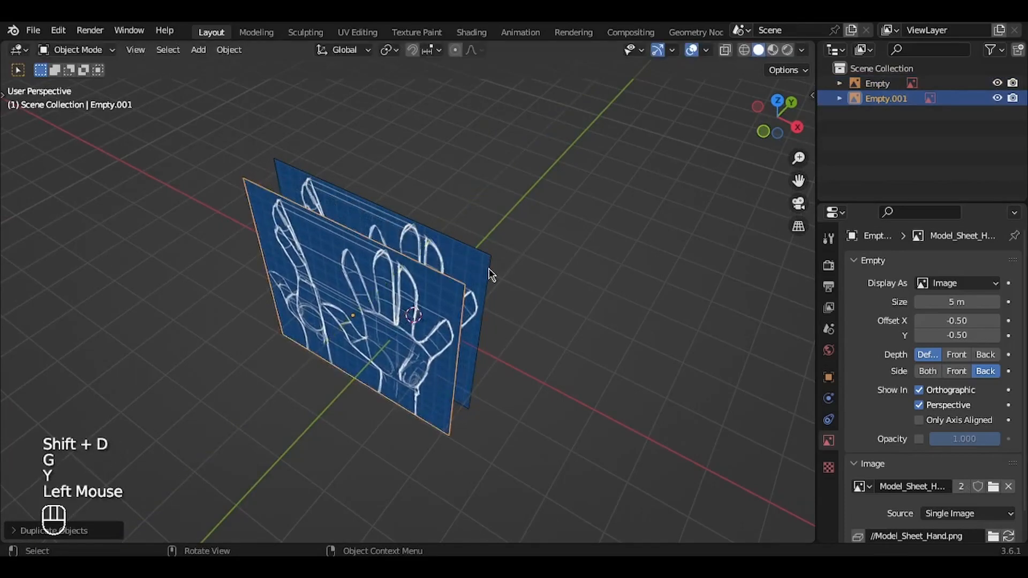
# Step: Rotate the duplicated reference image 90° about the Z axis
pyautogui.press('r')
pyautogui.press('z')
pyautogui.press('9')
pyautogui.press('0')
pyautogui.press('Return')
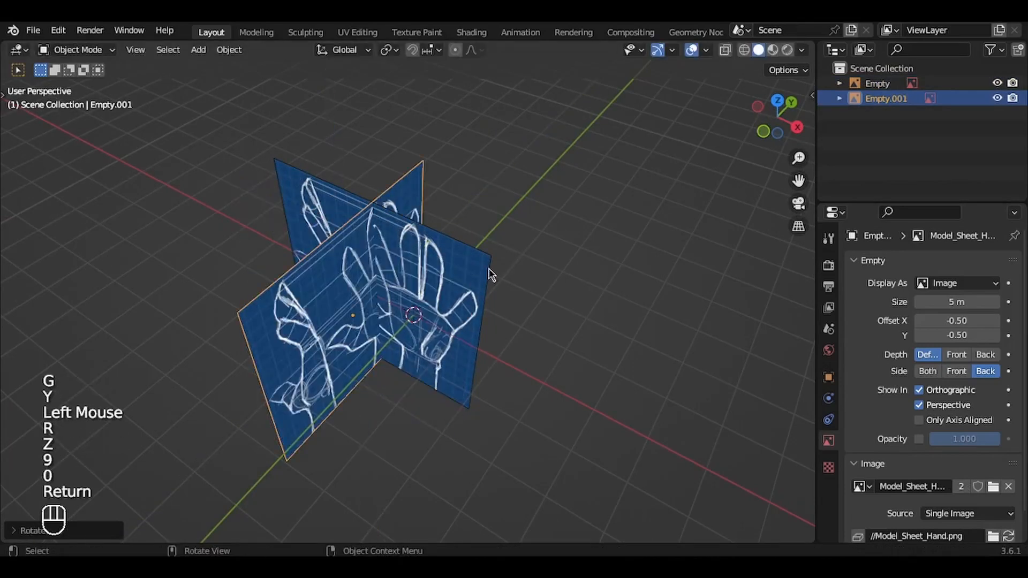
# Step: In the right view, move the rotated reference image along Y to bring the side-view hand drawing near the origin
pyautogui.press('KP_3')
pyautogui.keyDown('ctrl'); pyautogui.moveTo(356, 332); pyautogui.dragTo(340, 294, button='middle'); pyautogui.keyUp('ctrl')
pyautogui.press('g')
pyautogui.press('y')
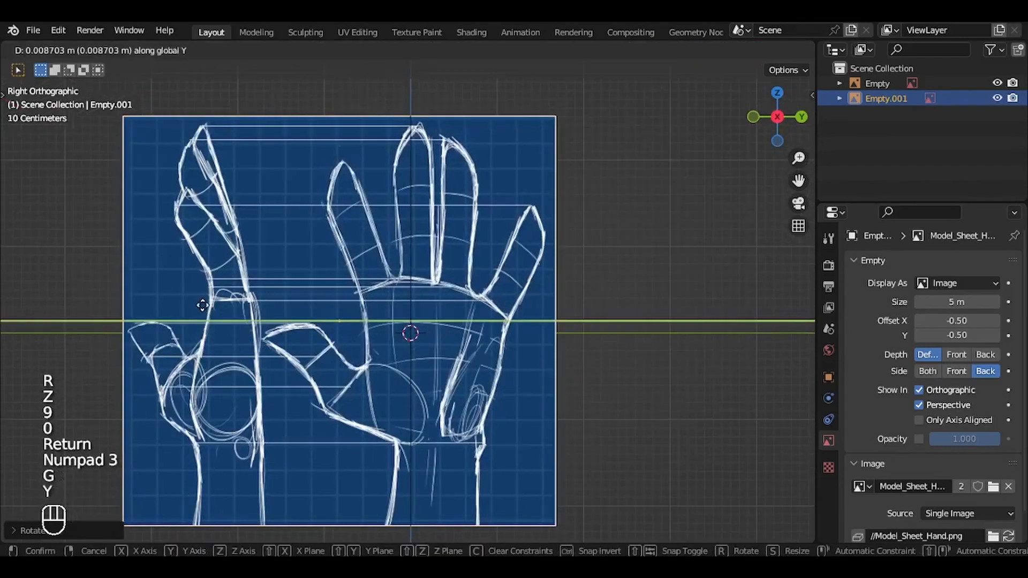
pyautogui.click(313, 308)
# Step: Select both reference images and move them in the right view so the side-view palm is centred on the origin
pyautogui.press('a')
pyautogui.press('g')
pyautogui.press('Escape')
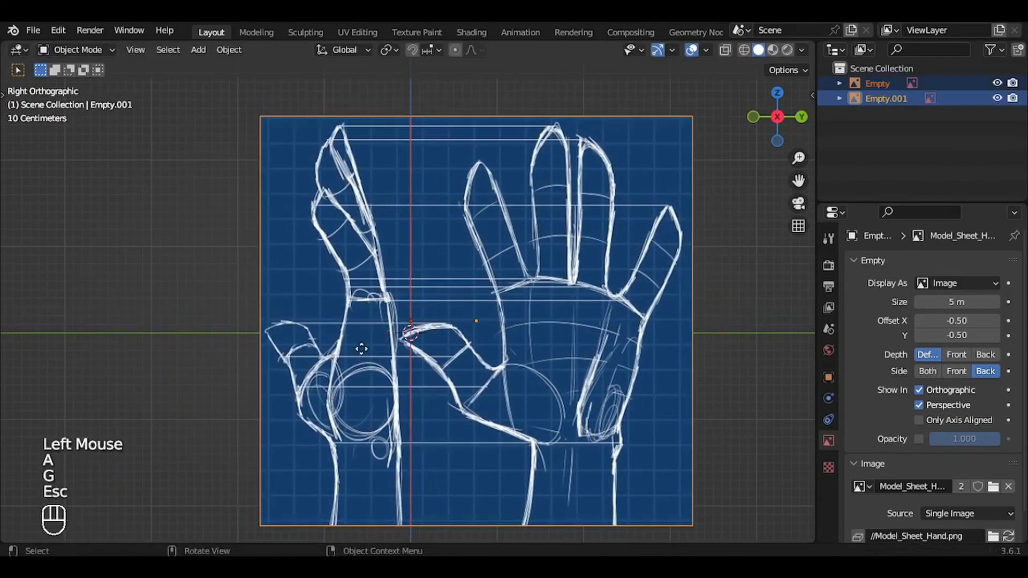
pyautogui.press('g')
pyautogui.click(403, 334)
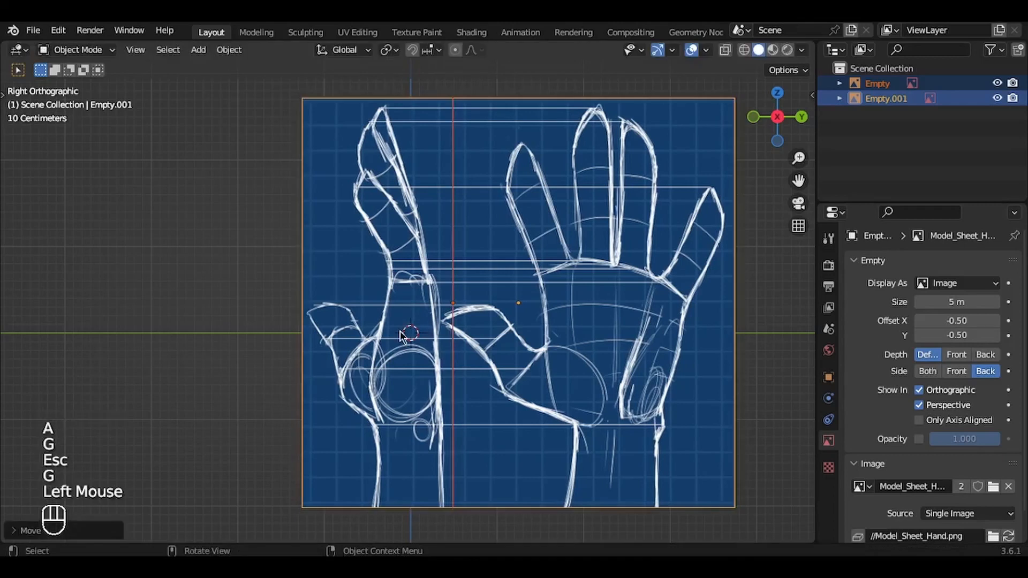
# Step: Move both reference images slightly down in the front view
pyautogui.press('KP_1')
pyautogui.press('g')
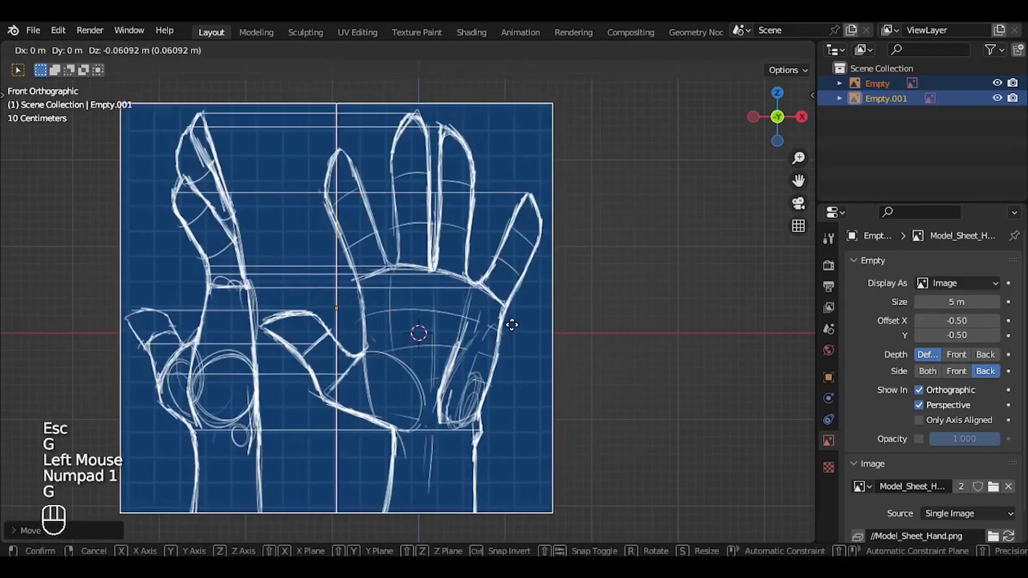
pyautogui.click(513, 325)
# Step: Move only the side reference image along negative X, clear of the front-view hand drawing
pyautogui.moveTo(512, 326); pyautogui.dragTo(491, 328, button='middle')
pyautogui.click(343, 303)
pyautogui.press('g')
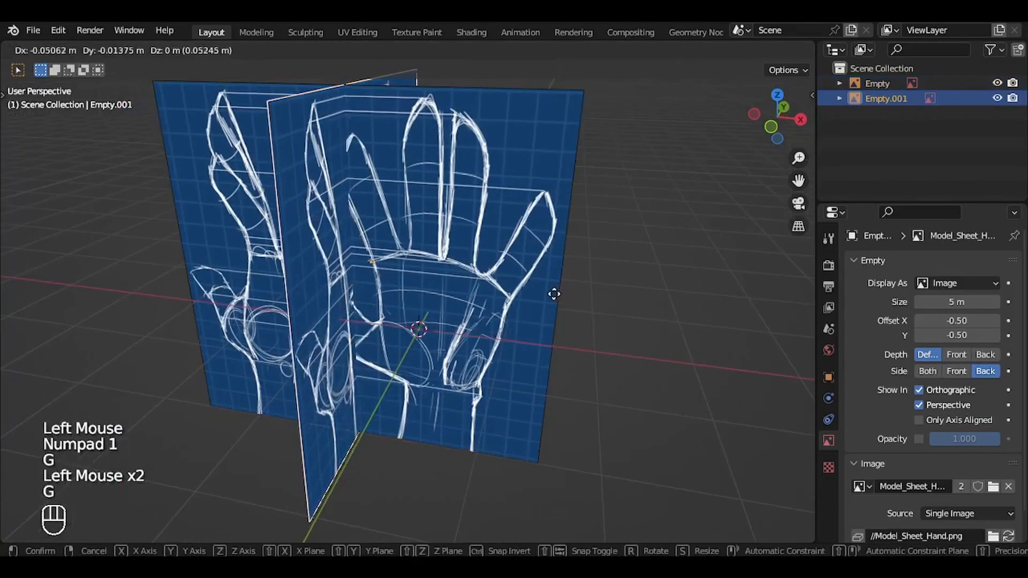
pyautogui.press('x')
pyautogui.click(498, 288)
pyautogui.press('KP_3')
pyautogui.press('KP_1')
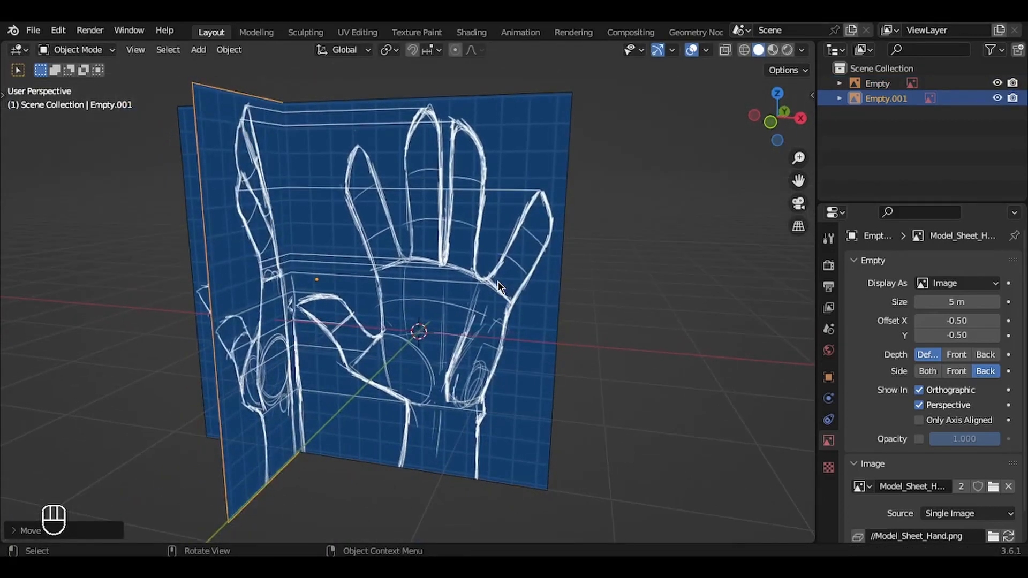
# Step: Fine-tune the position of both reference images in the front view and along Y in the right view
pyautogui.press('KP_1')
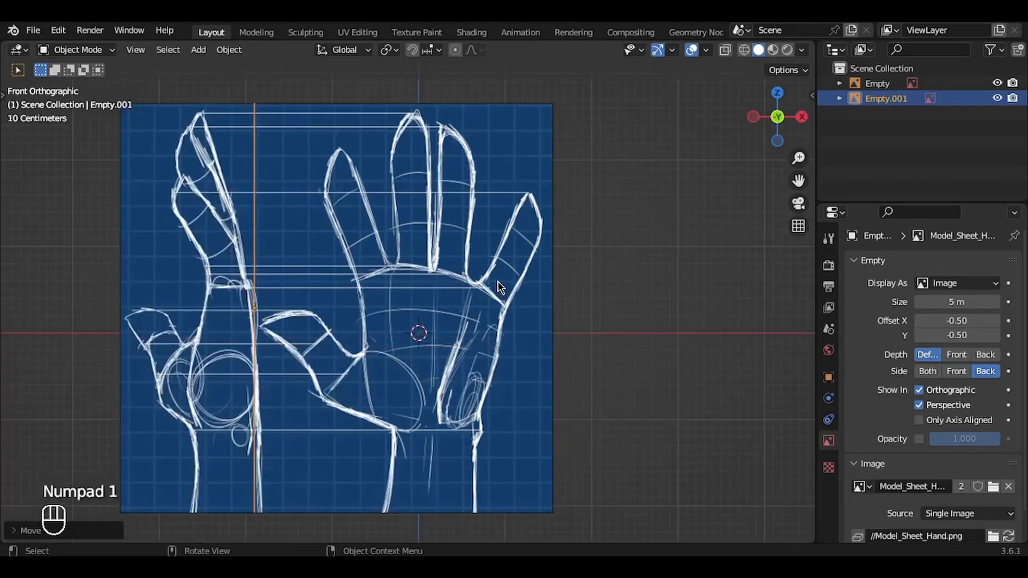
pyautogui.press('a')
pyautogui.press('g')
pyautogui.click(465, 287)
pyautogui.press('KP_3')
pyautogui.press('g')
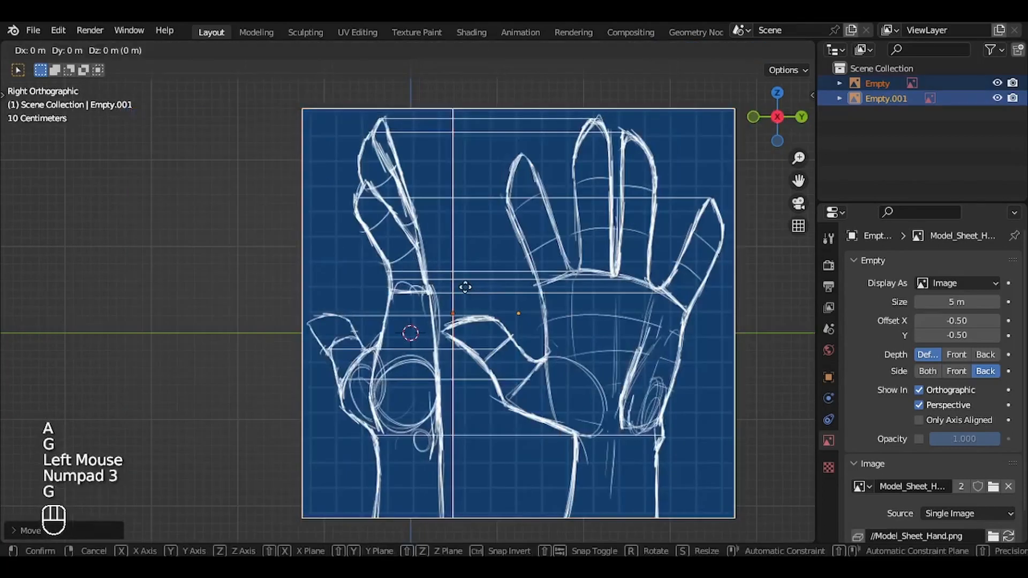
pyautogui.press('y')
pyautogui.click(467, 287)
# Step: Rename the front reference image to Hand_Model_Sheet_Front
pyautogui.moveTo(467, 287); pyautogui.dragTo(551, 296, button='middle')
pyautogui.click(535, 200)
pyautogui.press('F2')
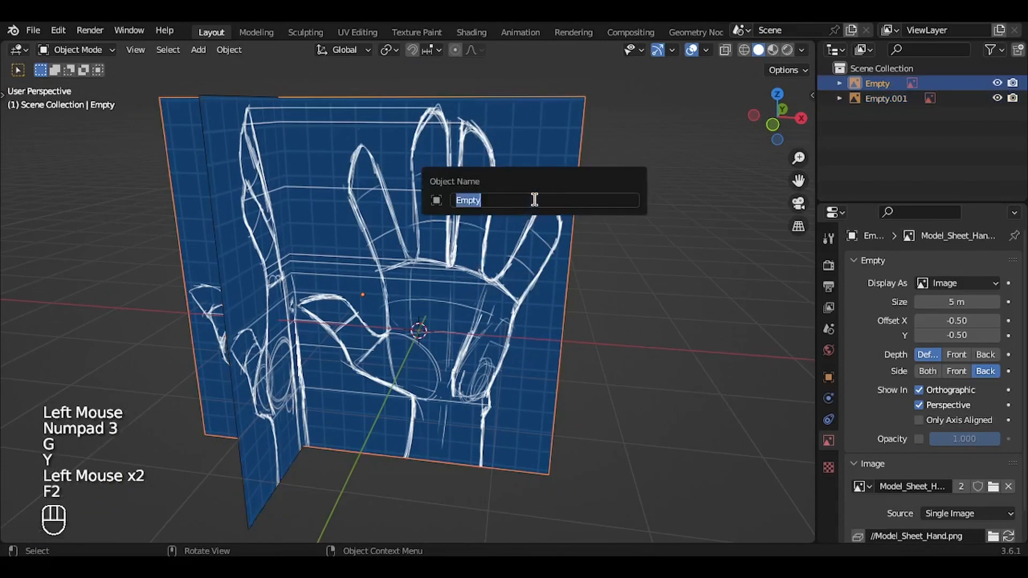
pyautogui.write('Hand_Model_S')
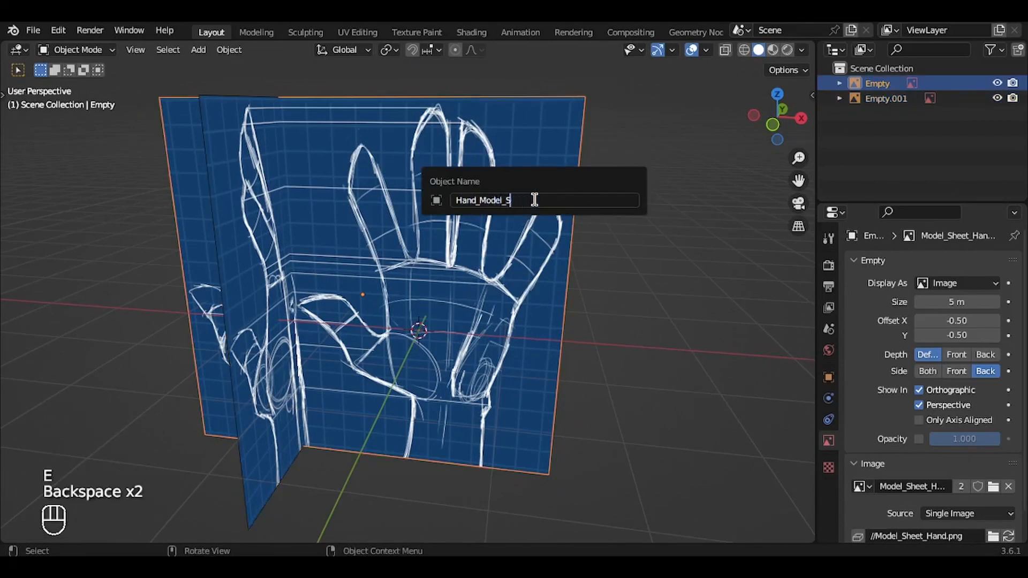
pyautogui.write('jeetheet_Front')
pyautogui.press('Return')
# Step: Rename the side reference image to Hand_Model_Sheet_Side and return to the front view
pyautogui.moveTo(534, 199); pyautogui.dragTo(304, 162, button='middle')
pyautogui.click(303, 162)
pyautogui.press('F2')
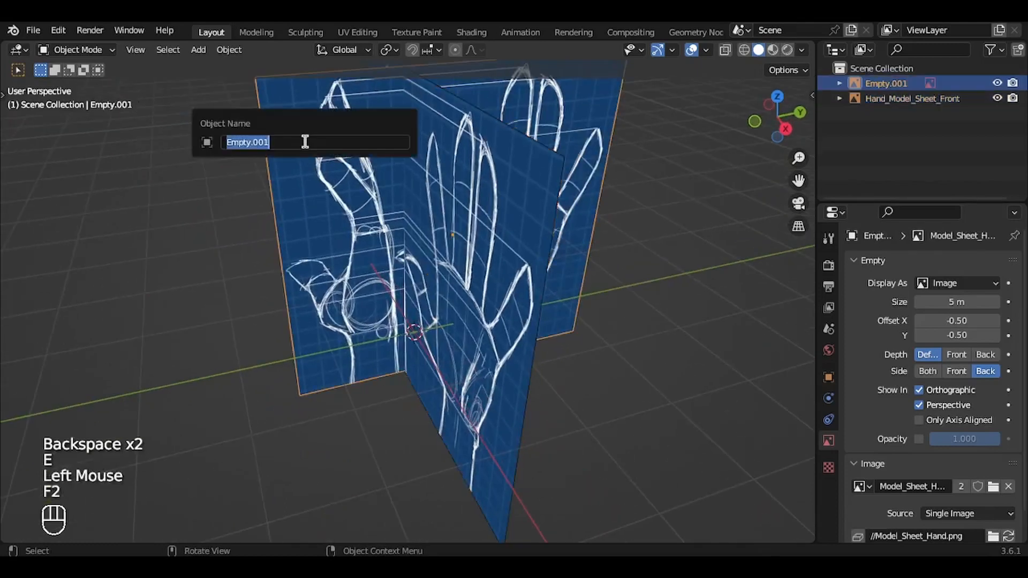
pyautogui.write('Hand_Model_Sheet_Front')
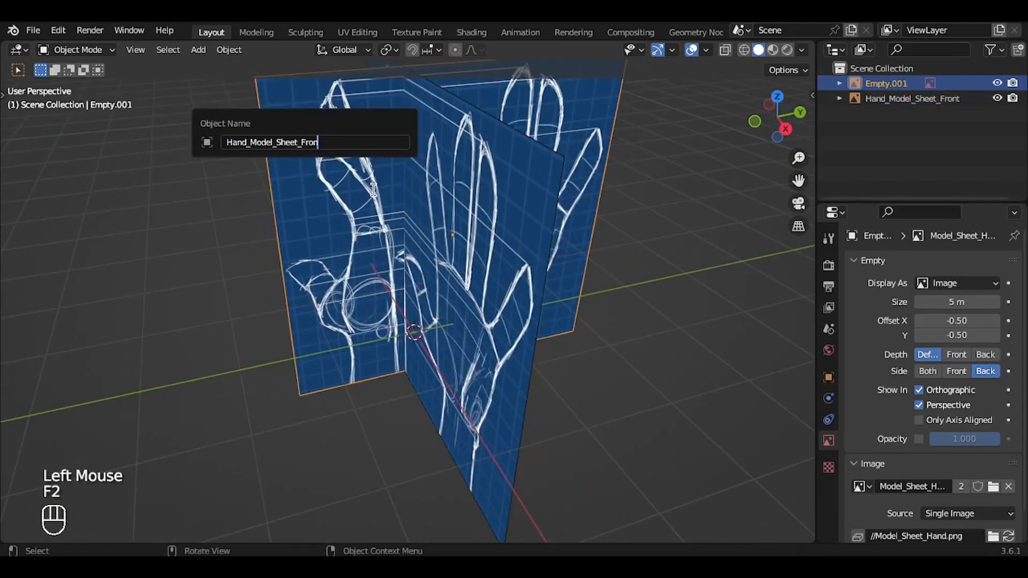
pyautogui.press('BackSpace')
pyautogui.press('BackSpace')
pyautogui.press('BackSpace')
pyautogui.write('Side')
pyautogui.press('Return')
pyautogui.press('KP_1')
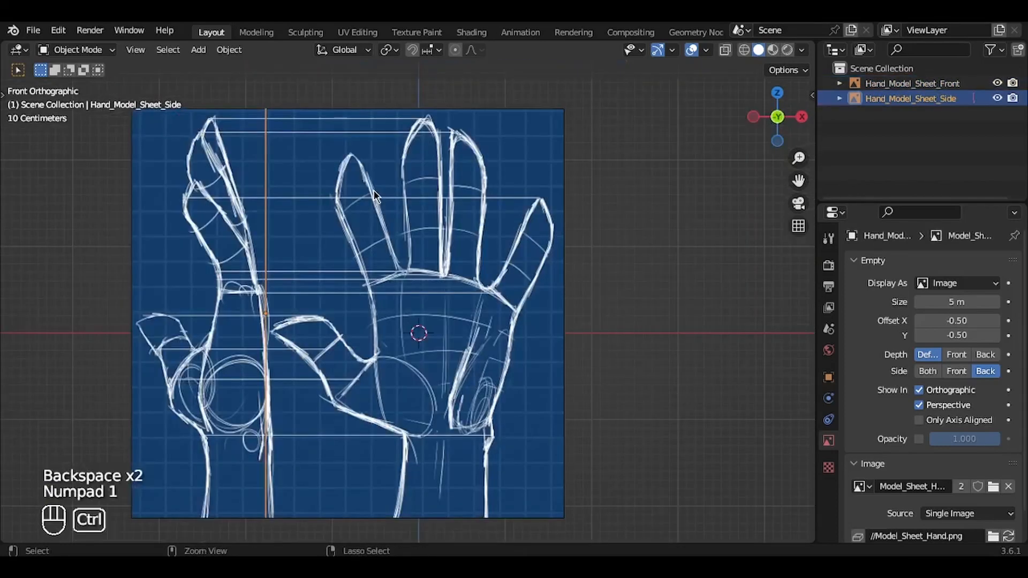
# Step: Deselect all objects and save the Hand.blend file
pyautogui.press('a')
pyautogui.press('a')
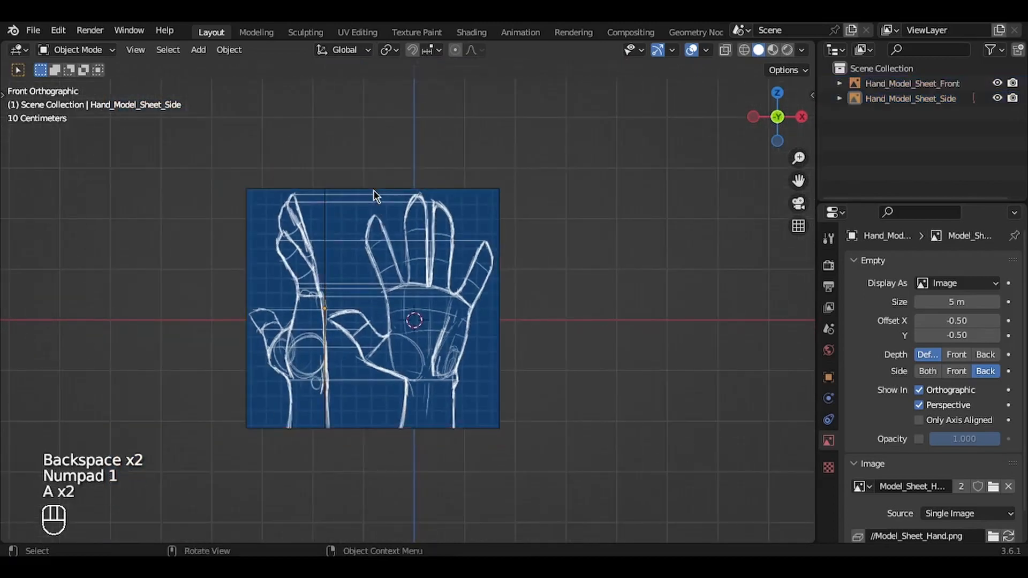
pyautogui.keyDown('ctrl'); pyautogui.moveTo(375, 197); pyautogui.dragTo(375, 197, button='middle'); pyautogui.keyUp('ctrl')
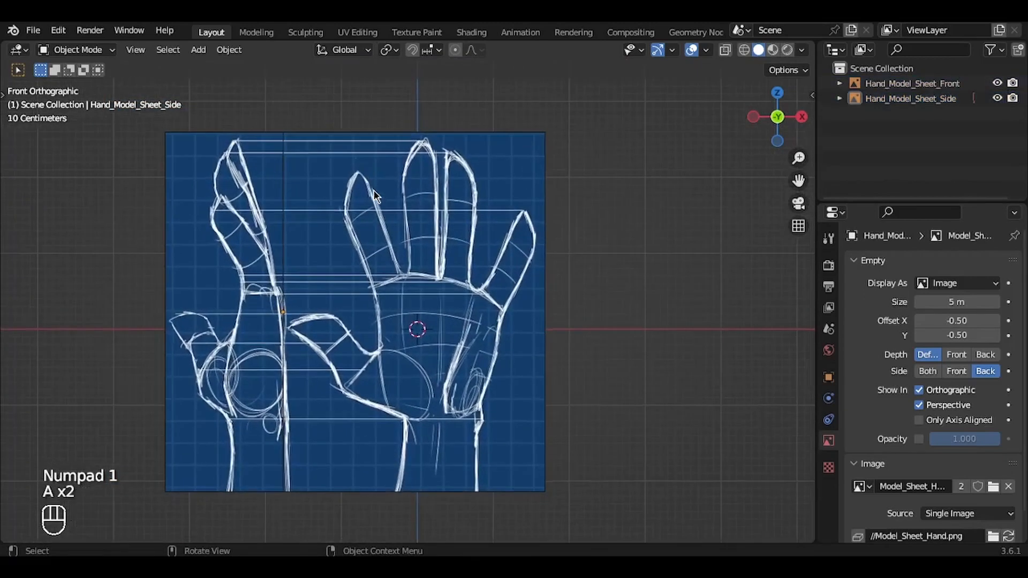
pyautogui.hotkey('ctrl', 's')
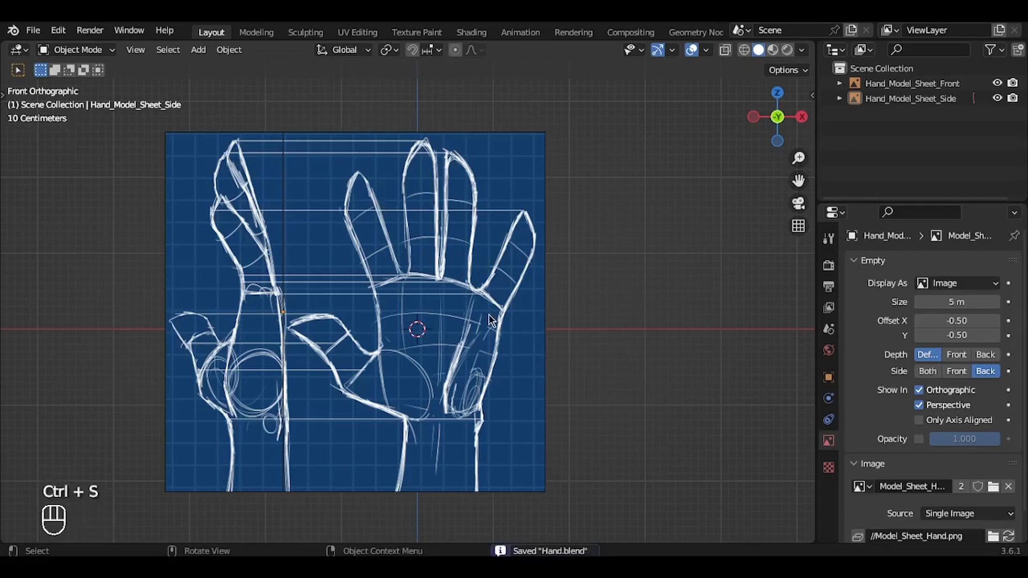
# Step: Add a cube mesh and scale it down over the palm of the front hand drawing
pyautogui.hotkey('shift', 'a')
pyautogui.moveTo(581, 155)
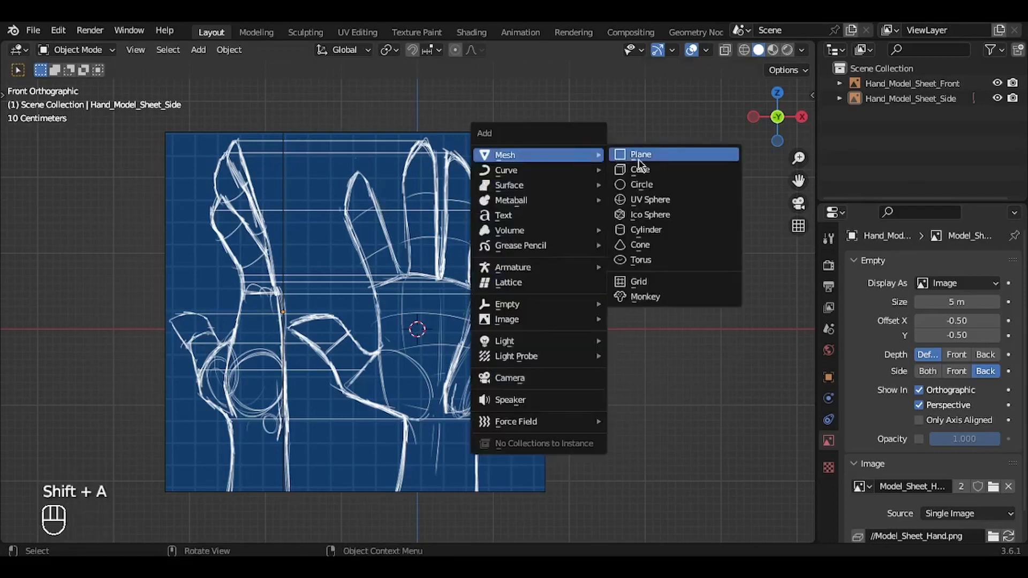
pyautogui.click(666, 175)
pyautogui.keyDown('ctrl'); pyautogui.moveTo(666, 174); pyautogui.dragTo(673, 209, button='middle'); pyautogui.keyUp('ctrl')
pyautogui.press('s')
pyautogui.click(555, 263)
pyautogui.scroll(-2, 555, 263)
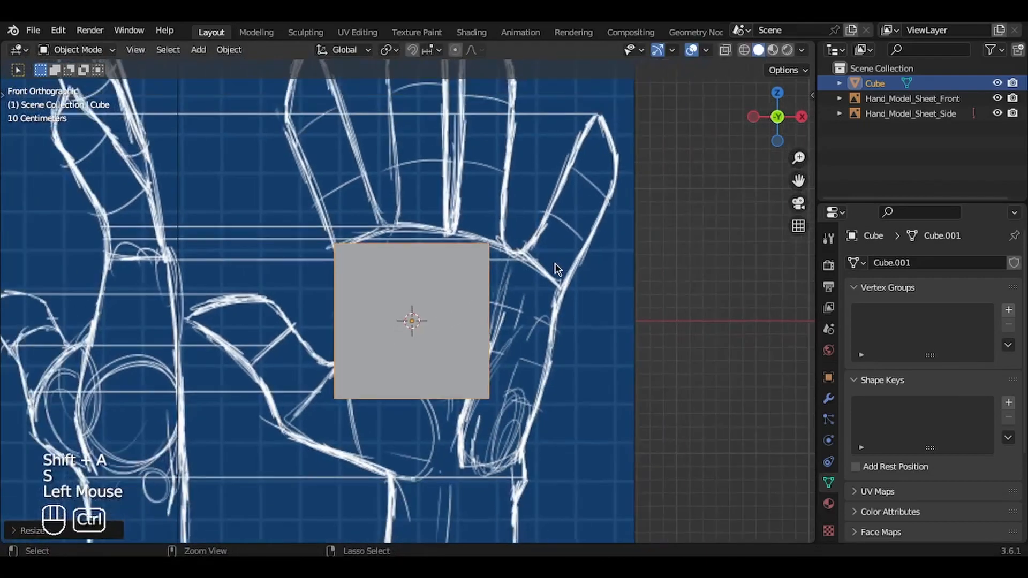
# Step: Scale the cube down further and move it to the base of the palm, just above the wrist line
pyautogui.press('s')
pyautogui.click(395, 393)
pyautogui.press('g')
pyautogui.click(388, 479)
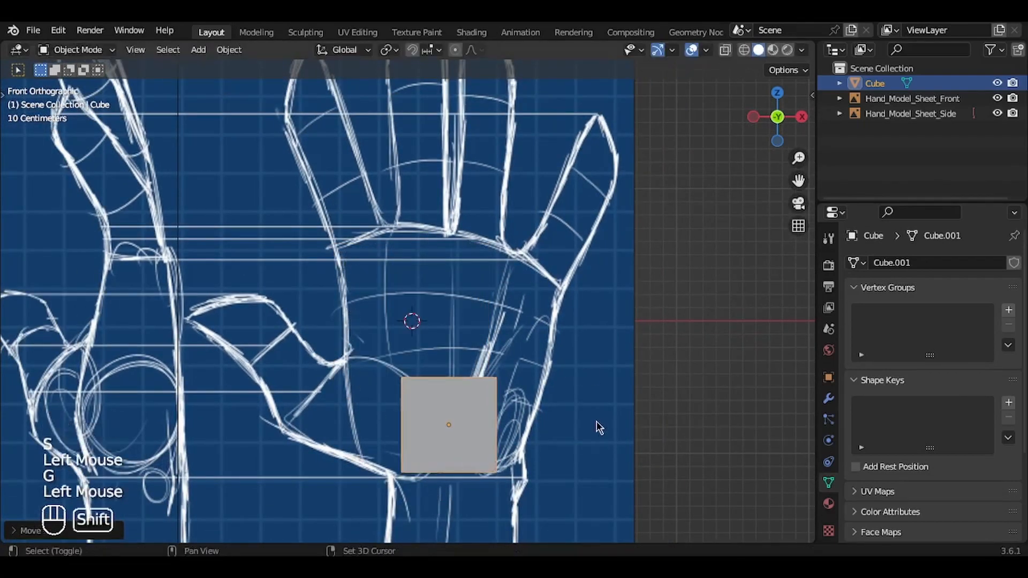
# Step: Enlarge and reposition the cube to span the wrist's width, with its bottom resting on the wrist line
pyautogui.keyDown('shift'); pyautogui.scroll(-2, 599, 427); pyautogui.keyUp('shift')
pyautogui.keyDown('ctrl'); pyautogui.scroll(1, 599, 427); pyautogui.keyUp('ctrl')
pyautogui.keyDown('shift'); pyautogui.scroll(-1, 599, 427); pyautogui.keyUp('shift')
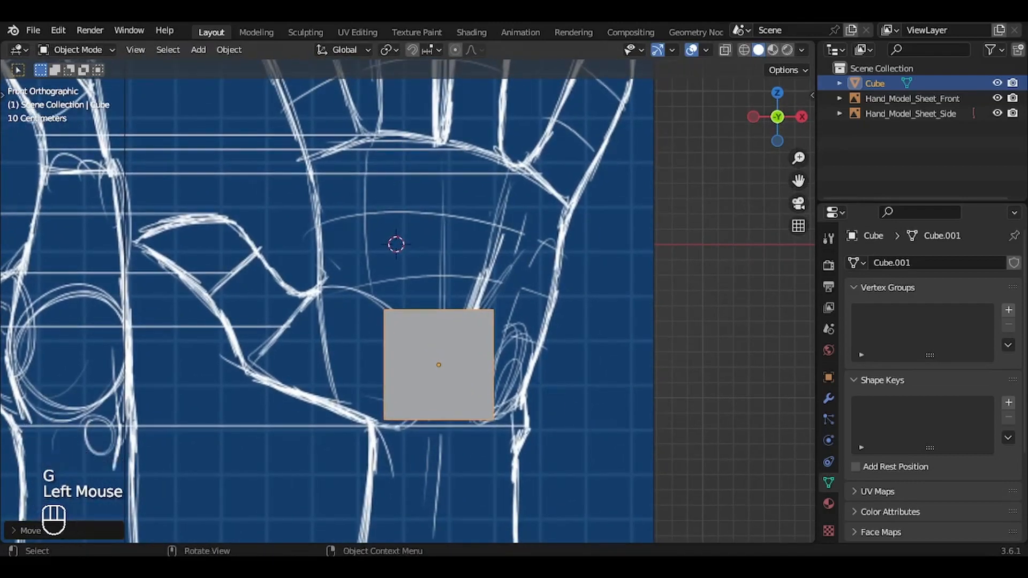
pyautogui.press('s')
pyautogui.click(579, 392)
pyautogui.press('g')
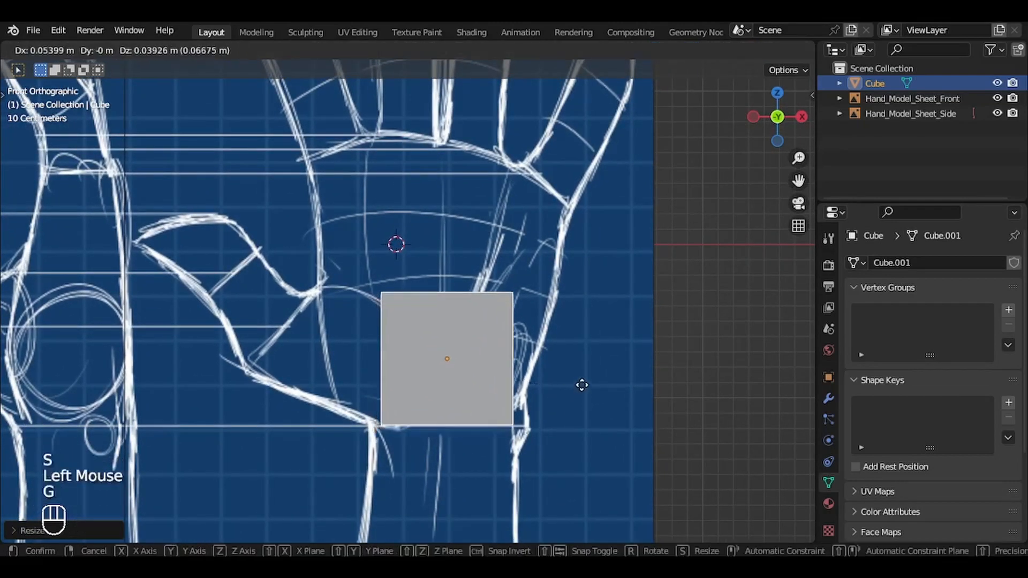
pyautogui.click(583, 378)
pyautogui.press('s')
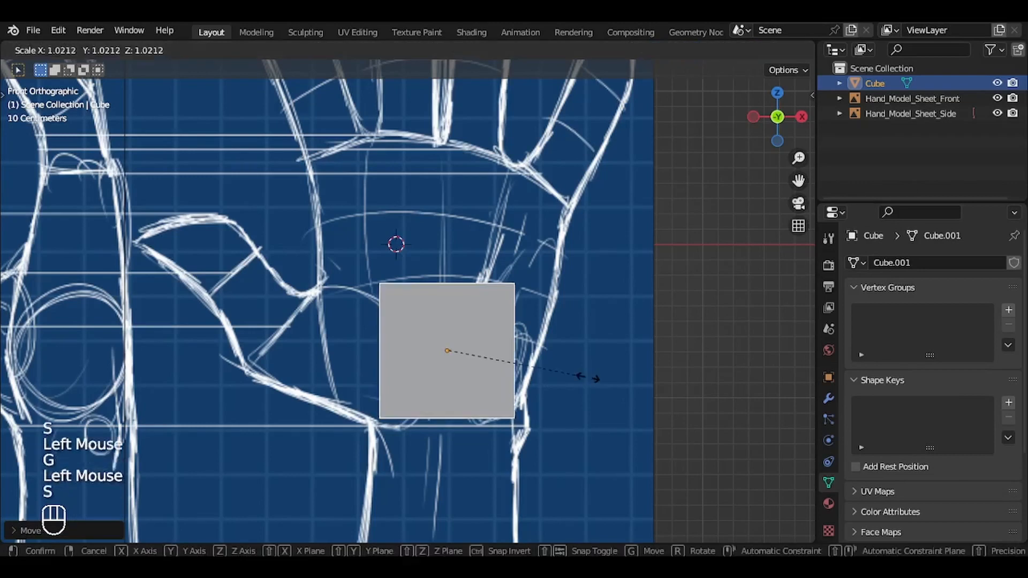
pyautogui.click(598, 379)
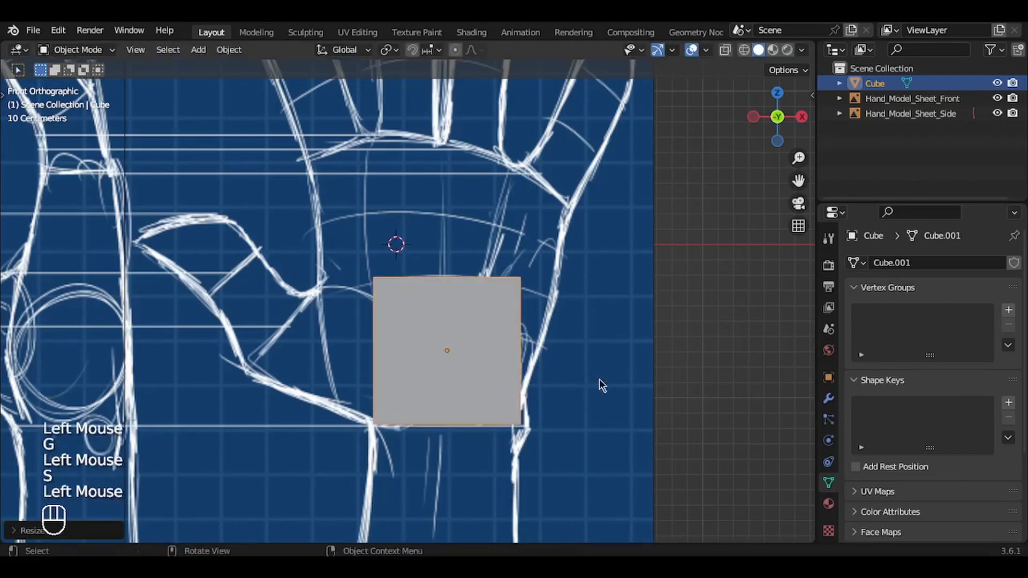
# Step: In Edit Mode with edge selection, move the cube's lower thumb-side edge onto the wrist corner in the front view
pyautogui.press('Tab')
pyautogui.press('Tab')
pyautogui.moveTo(599, 379); pyautogui.dragTo(596, 379, button='middle')
pyautogui.press('Tab')
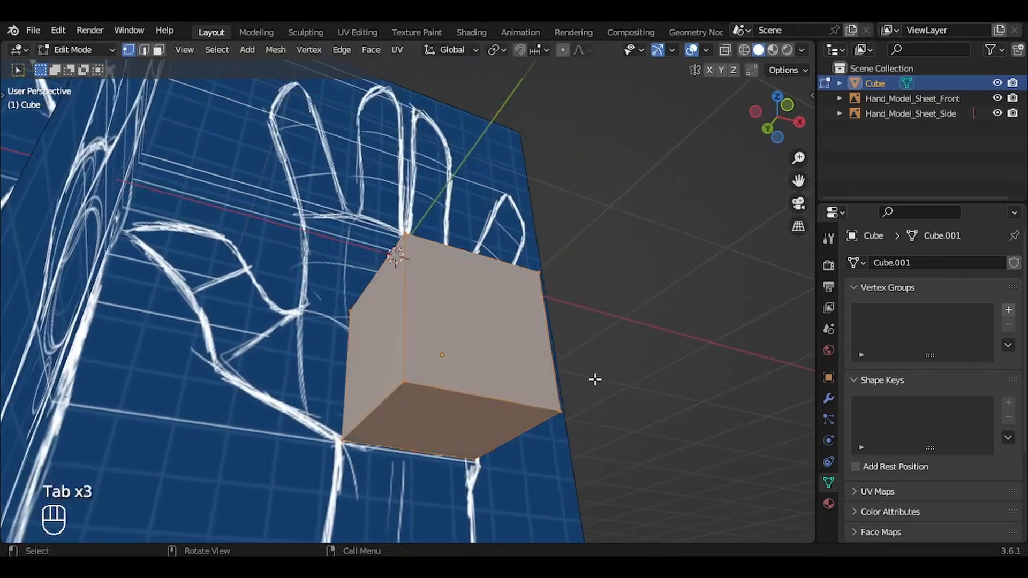
pyautogui.press('2')
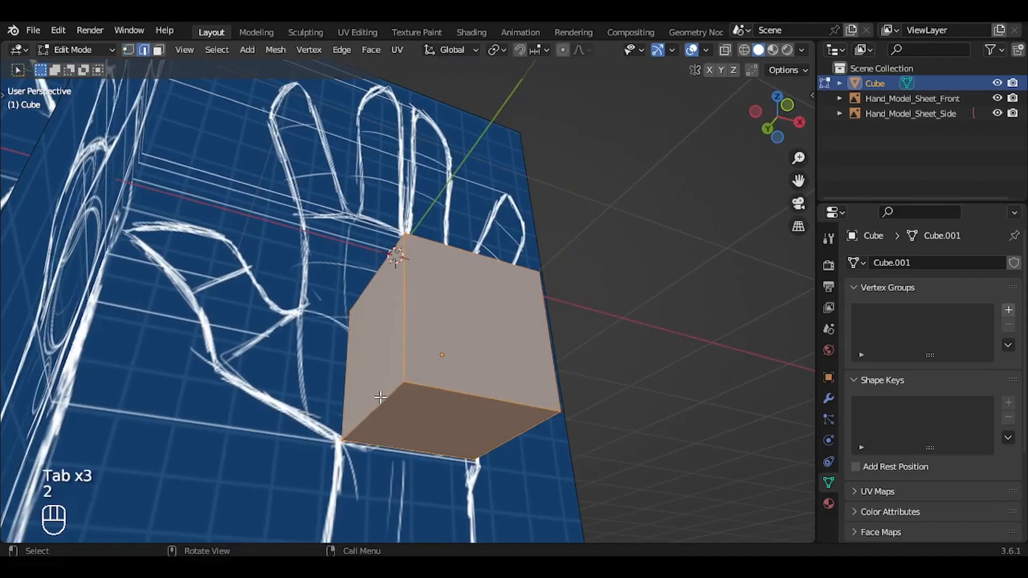
pyautogui.click(380, 397)
pyautogui.press('g')
pyautogui.press('Escape')
pyautogui.press('g')
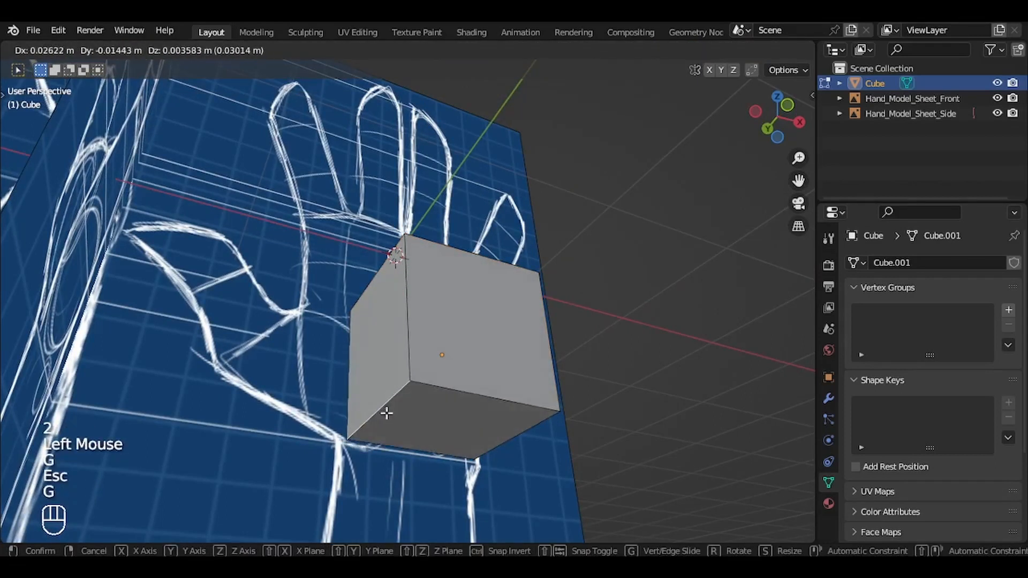
pyautogui.press('Escape')
pyautogui.press('KP_1')
pyautogui.press('g')
pyautogui.click(450, 436)
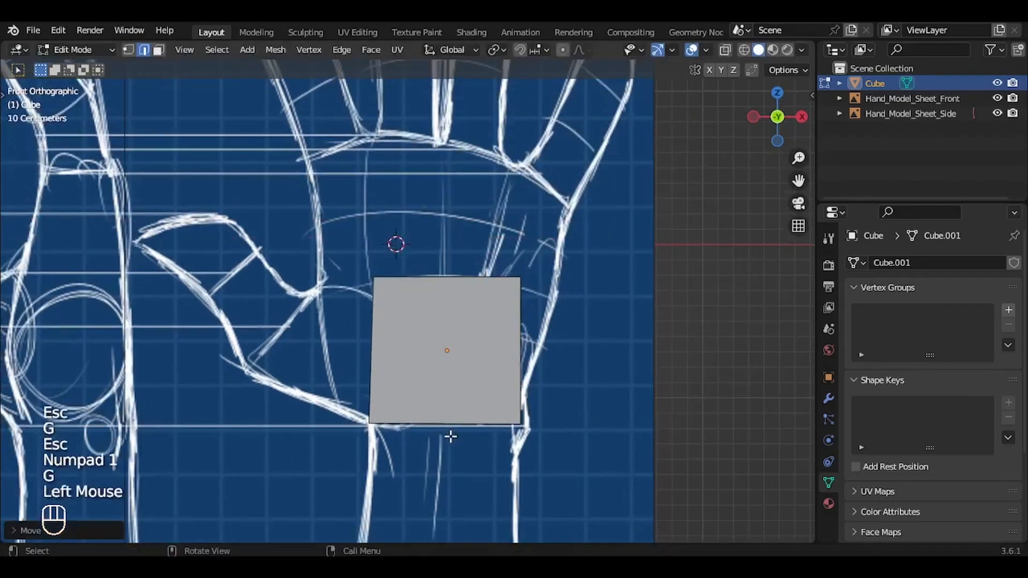
# Step: Move the cube's lower little-finger-side edge slightly outward and up to the wrist outline in the front view
pyautogui.moveTo(450, 436); pyautogui.dragTo(471, 436, button='middle')
pyautogui.click(489, 435)
pyautogui.press('KP_1')
pyautogui.press('g')
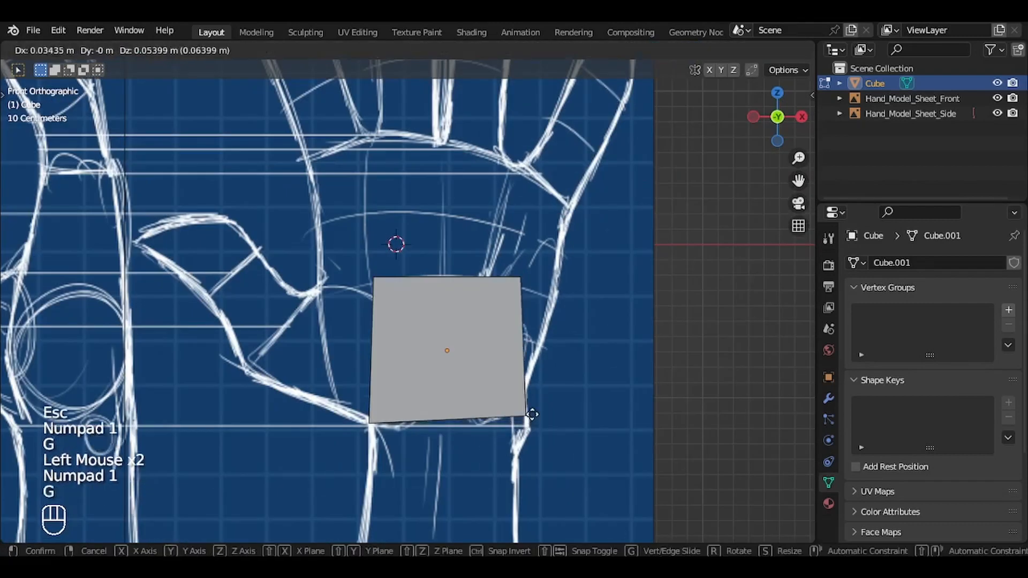
pyautogui.click(531, 405)
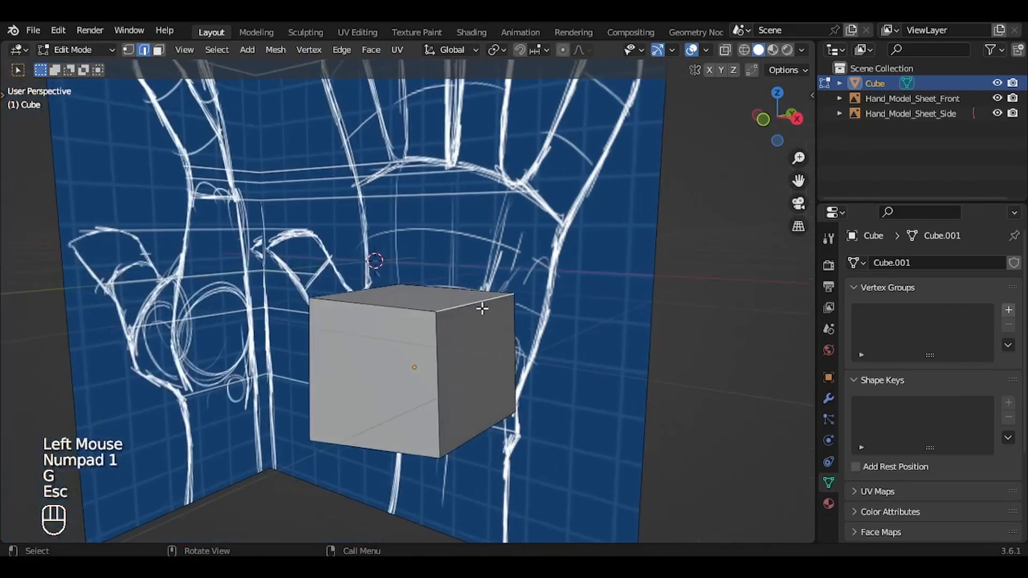
# Step: Move the cube's upper little-finger-side edge out to the palm's outer contour in the front view
pyautogui.click(477, 308)
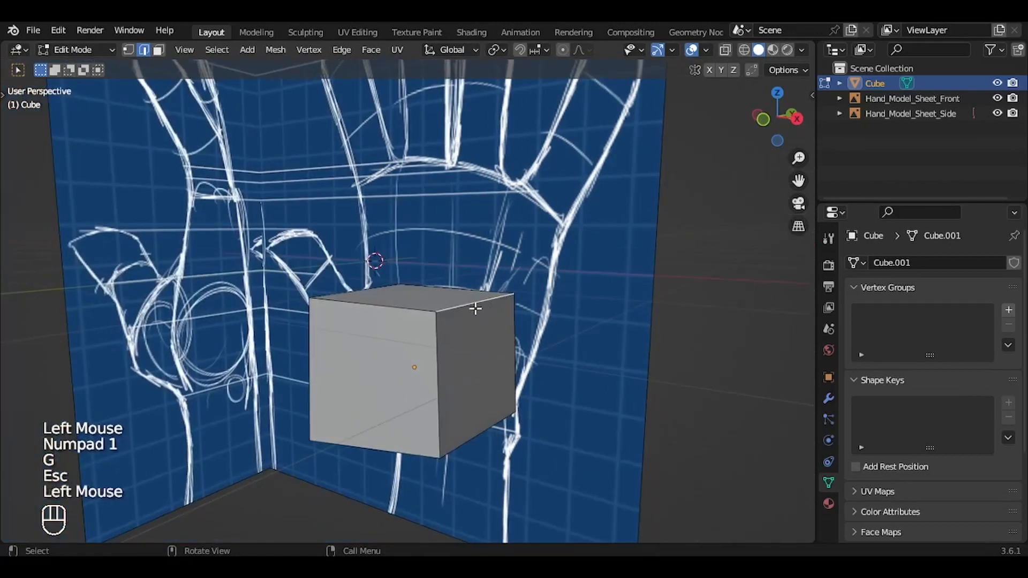
pyautogui.press('KP_1')
pyautogui.press('KP_1')
pyautogui.hotkey('ctrl', 'z')
pyautogui.press('g')
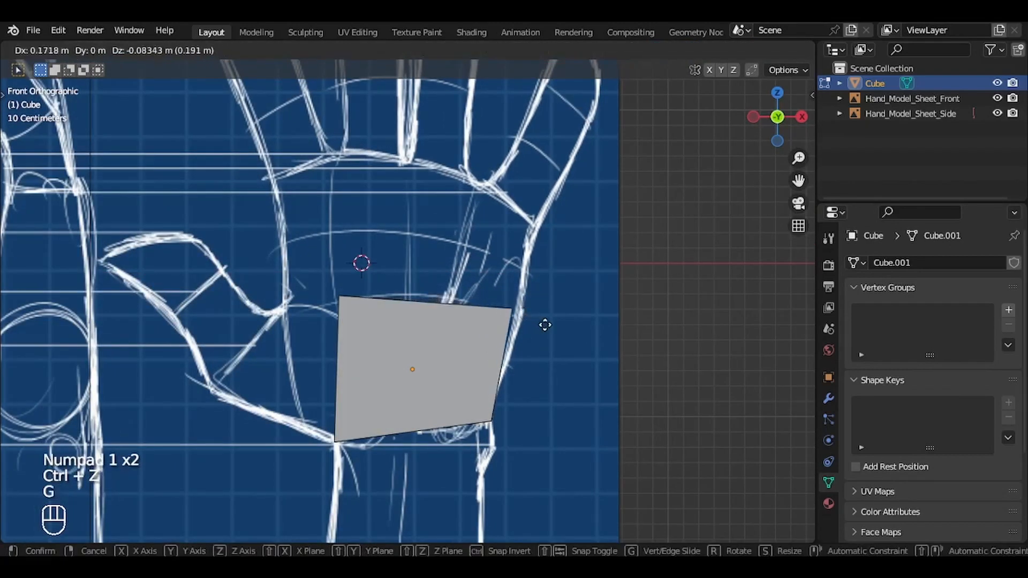
pyautogui.click(554, 329)
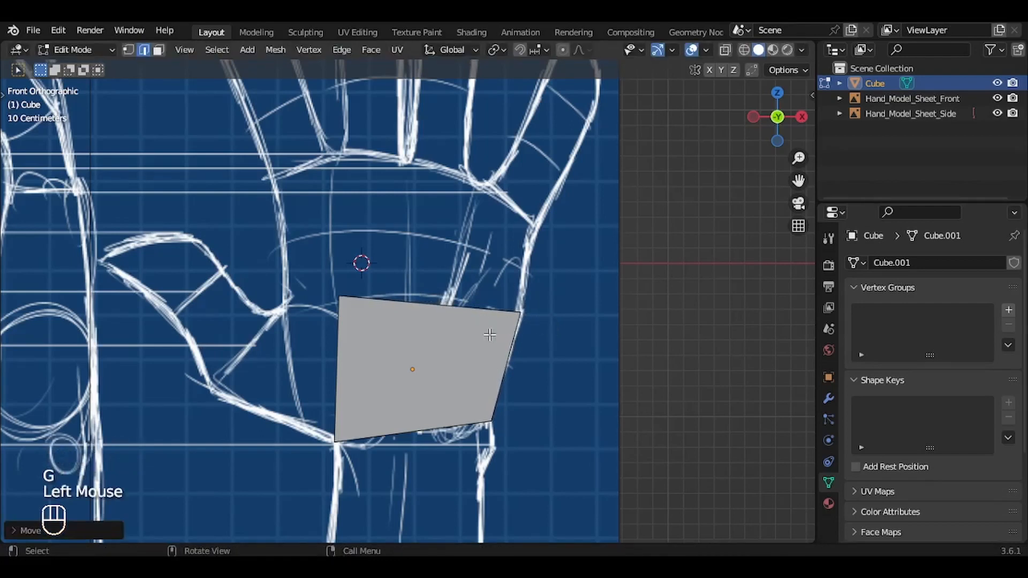
# Step: Move the cube's upper thumb-side edge out to where the thumb meets the palm in the front view
pyautogui.moveTo(489, 335); pyautogui.dragTo(490, 335, button='middle')
pyautogui.click(377, 299)
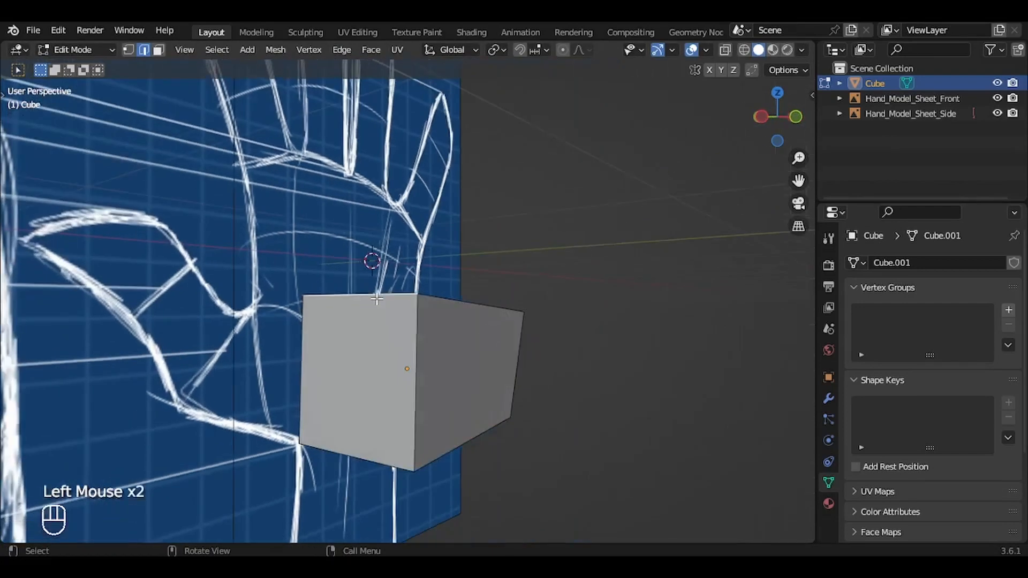
pyautogui.press('KP_1')
pyautogui.press('g')
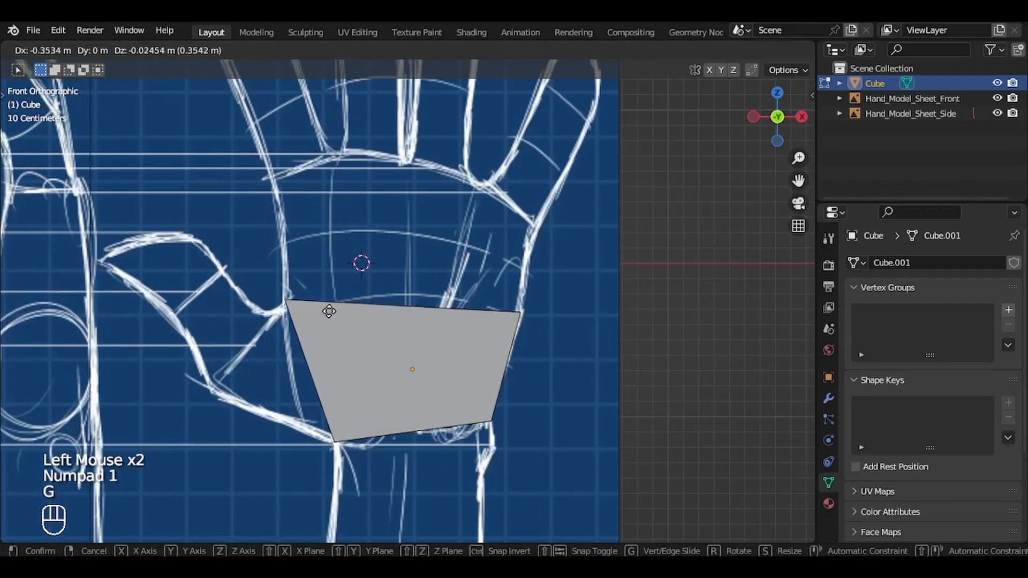
pyautogui.click(328, 314)
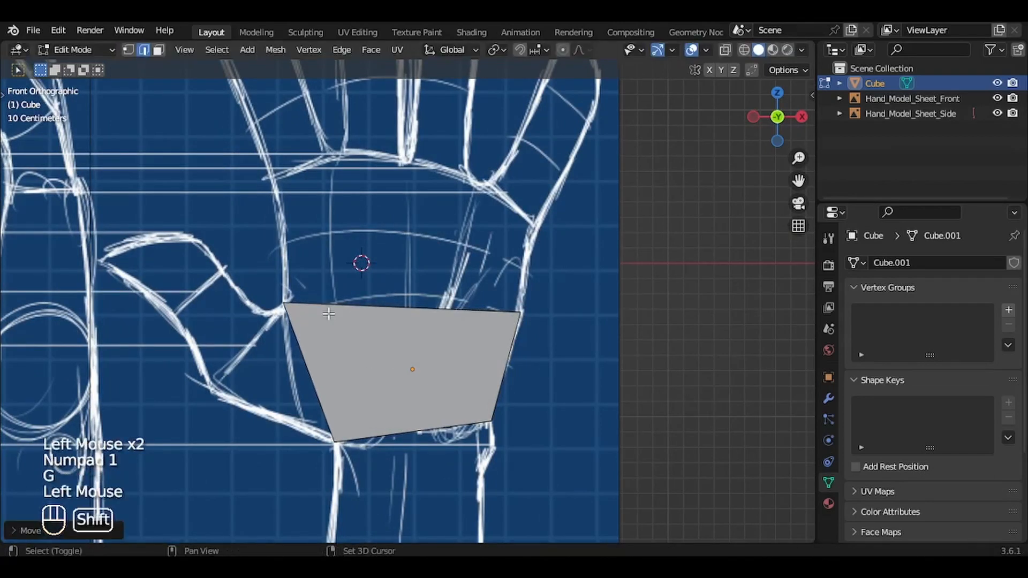
# Step: Extrude the cube's top face up towards the knuckle line and align it with the base of the index finger
pyautogui.keyDown('shift'); pyautogui.moveTo(329, 314); pyautogui.dragTo(322, 351, button='middle'); pyautogui.keyUp('shift')
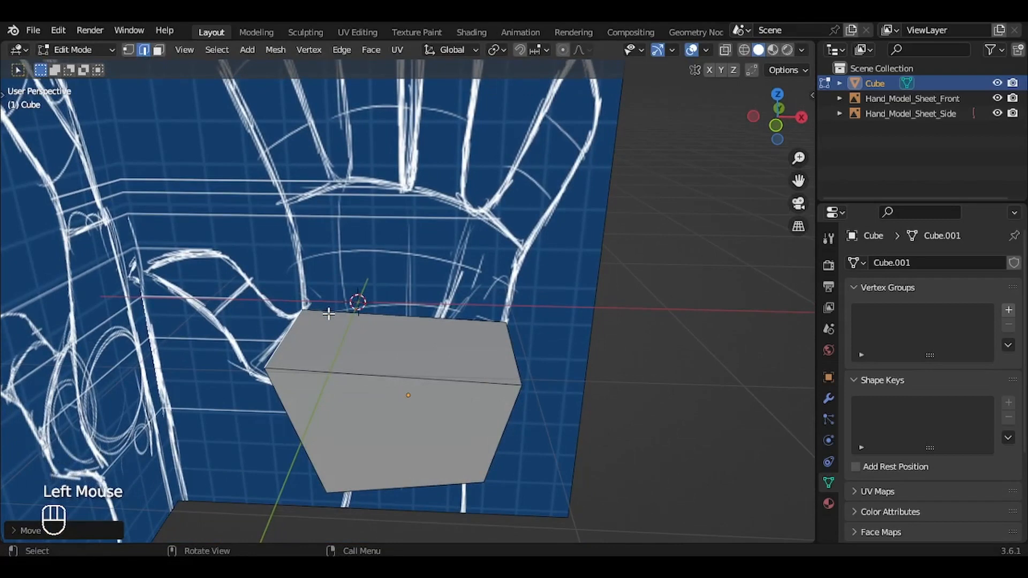
pyautogui.press('3')
pyautogui.click(343, 319)
pyautogui.press('g')
pyautogui.press('Escape')
pyautogui.press('KP_1')
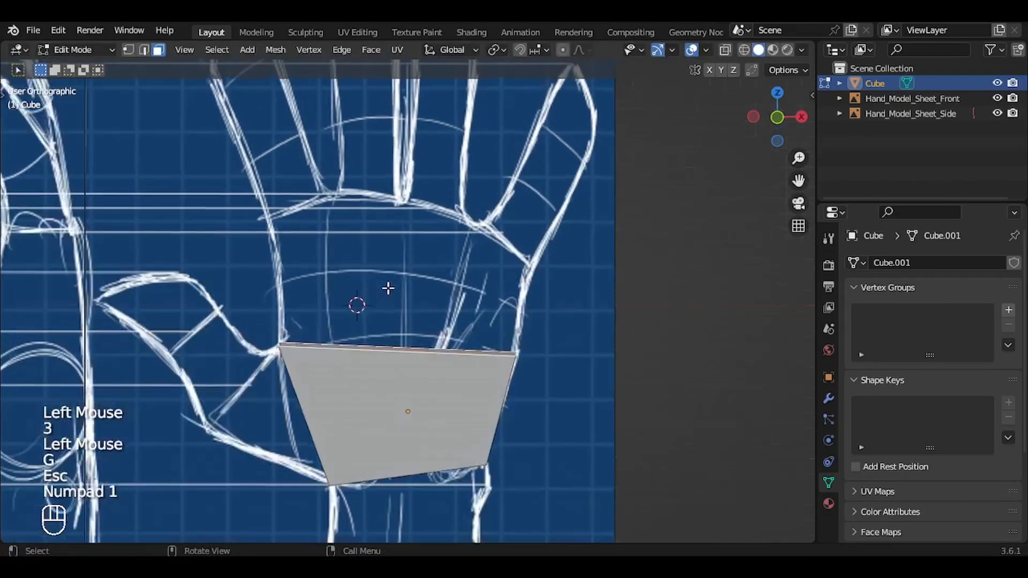
pyautogui.press('e')
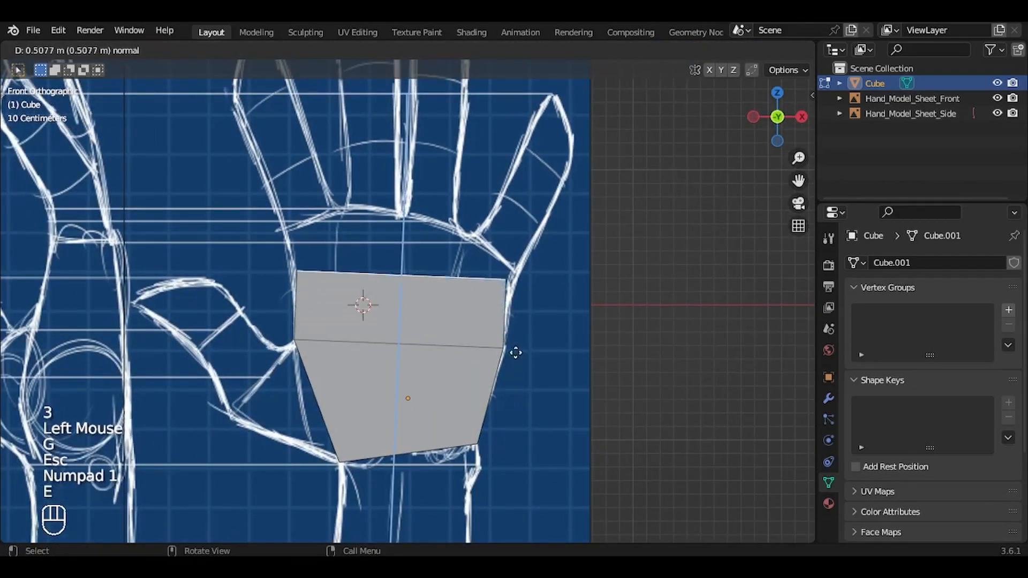
pyautogui.click(514, 308)
pyautogui.press('g')
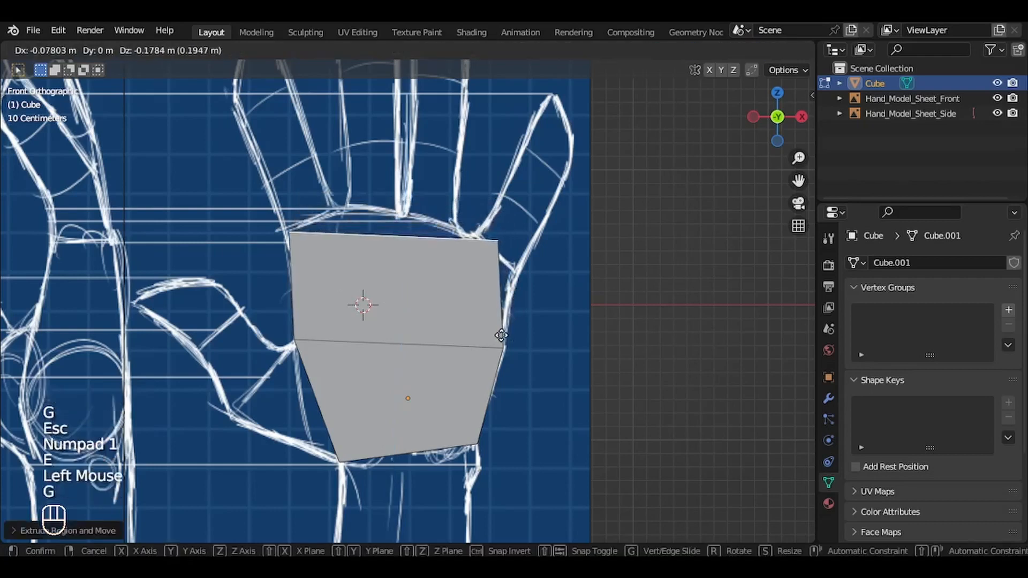
pyautogui.click(498, 332)
# Step: Move the extruded block's top little-finger-side edge out and down to the base of the little finger
pyautogui.moveTo(498, 332); pyautogui.dragTo(506, 291, button='middle')
pyautogui.press('2')
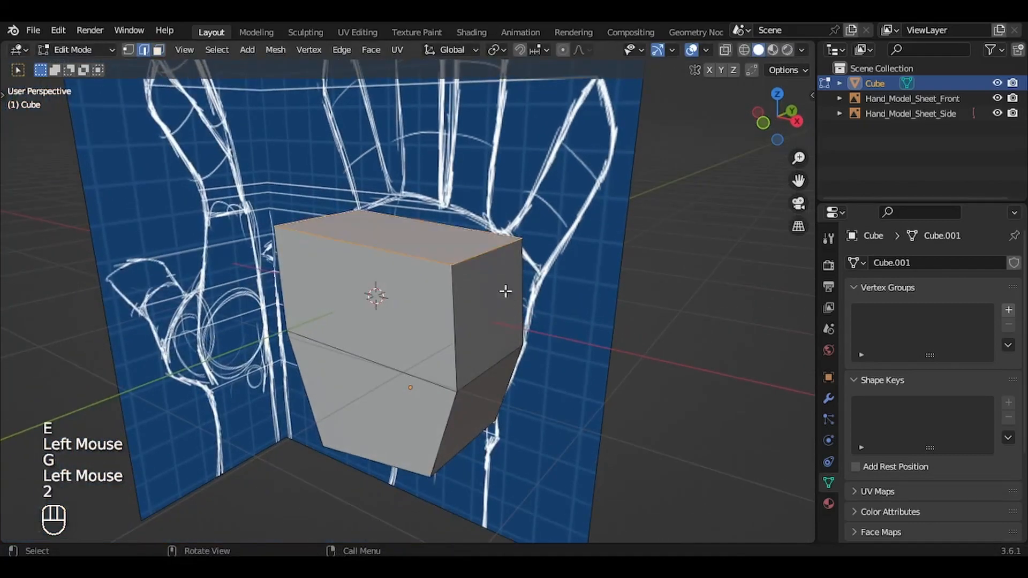
pyautogui.click(492, 264)
pyautogui.press('g')
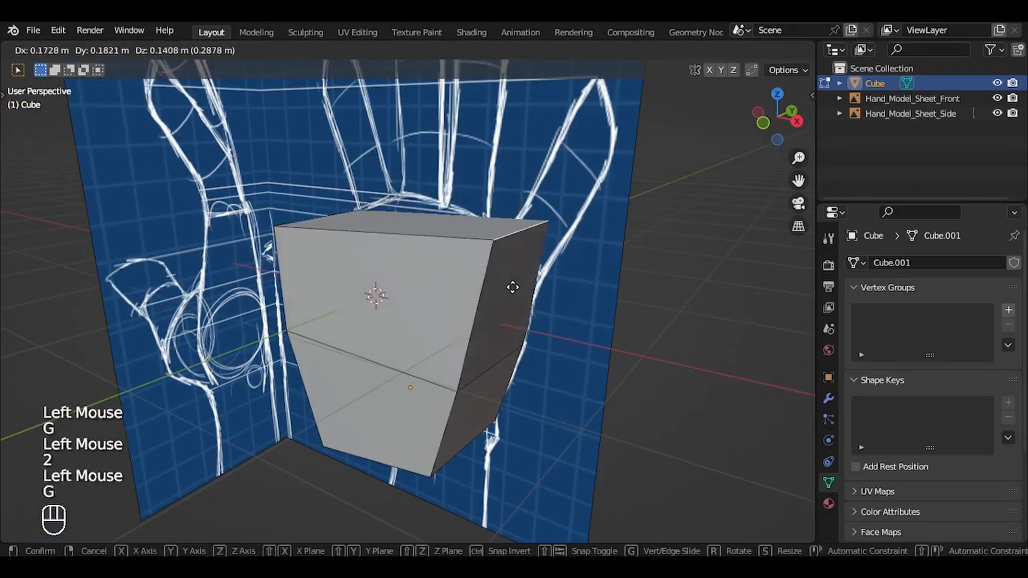
pyautogui.press('Escape')
pyautogui.press('KP_1')
pyautogui.press('g')
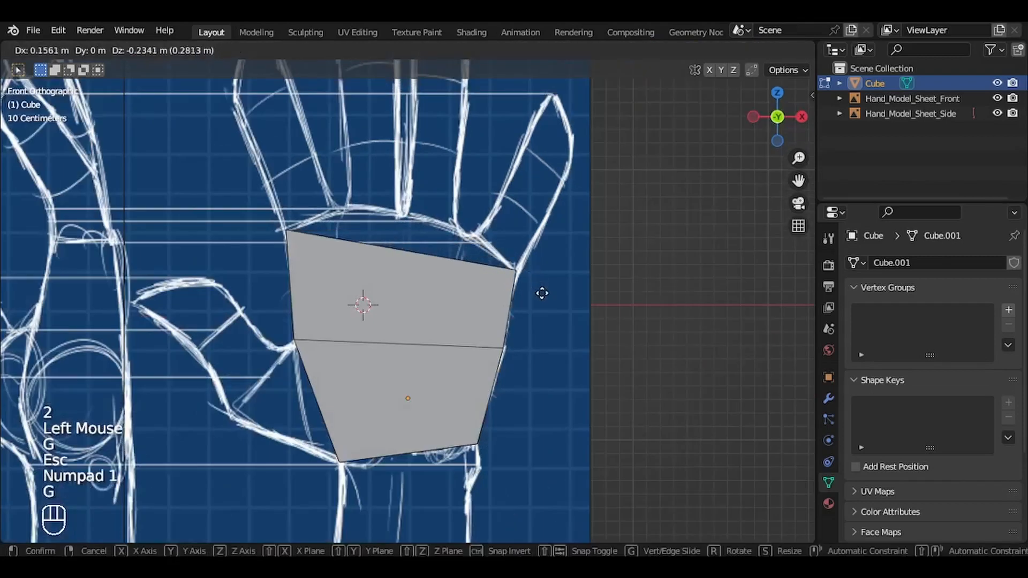
pyautogui.click(544, 292)
# Step: Add a vertical loop cut through the middle of the palm block
pyautogui.keyDown('shift'); pyautogui.moveTo(544, 294); pyautogui.dragTo(545, 323, button='middle'); pyautogui.keyUp('shift')
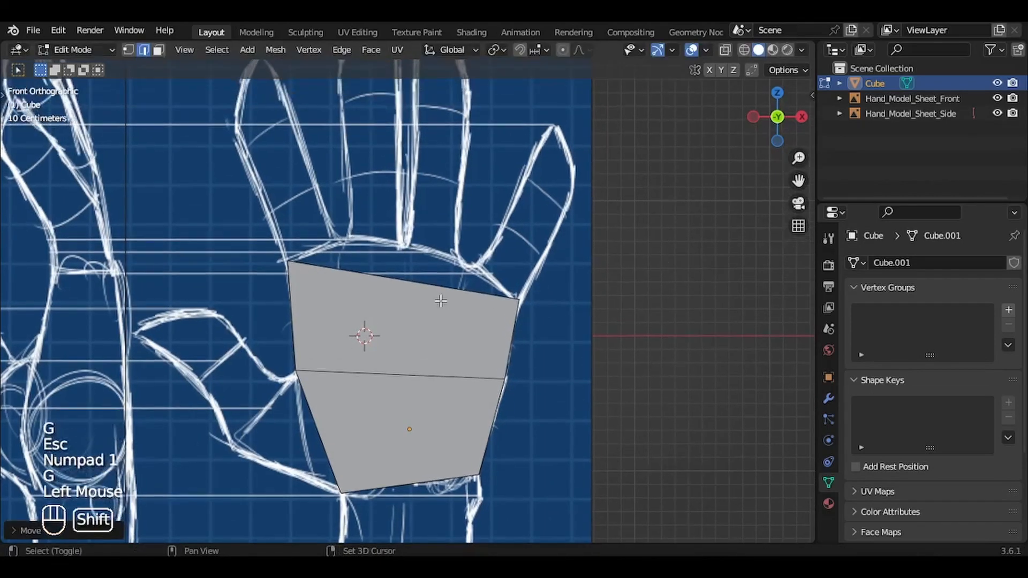
pyautogui.hotkey('ctrl', 'r')
pyautogui.click(415, 303)
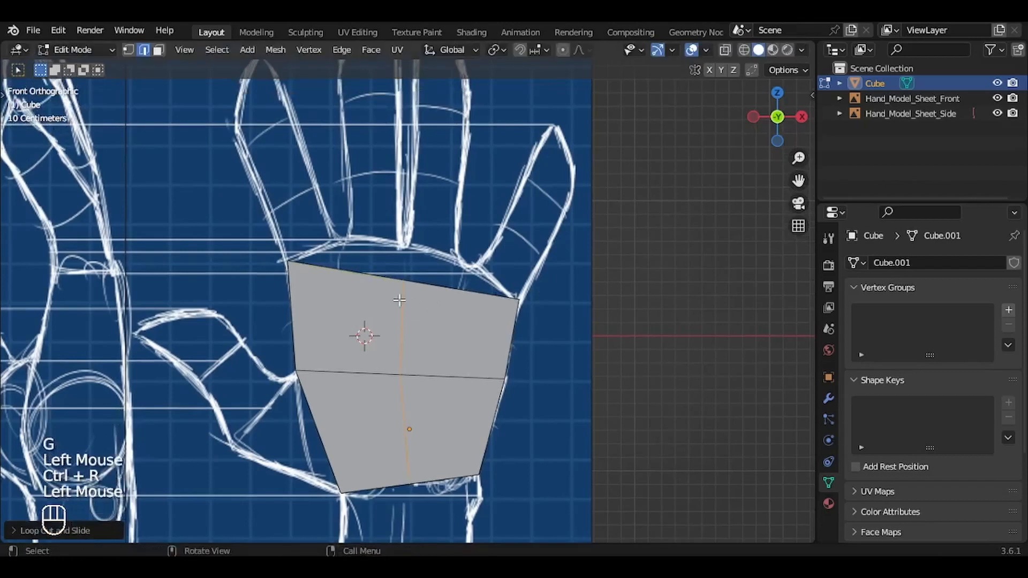
# Step: Raise the top edge of the middle loop to the gap between the middle and ring fingers in the front view
pyautogui.moveTo(416, 303); pyautogui.dragTo(411, 288, button='middle')
pyautogui.press('2')
pyautogui.click(411, 288)
pyautogui.press('g')
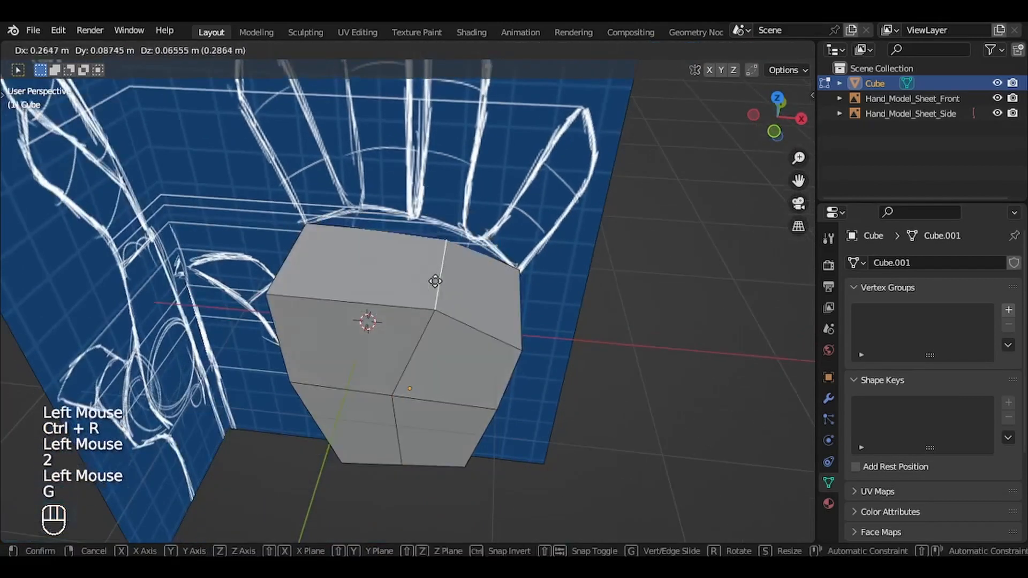
pyautogui.press('Escape')
pyautogui.press('KP_1')
pyautogui.press('g')
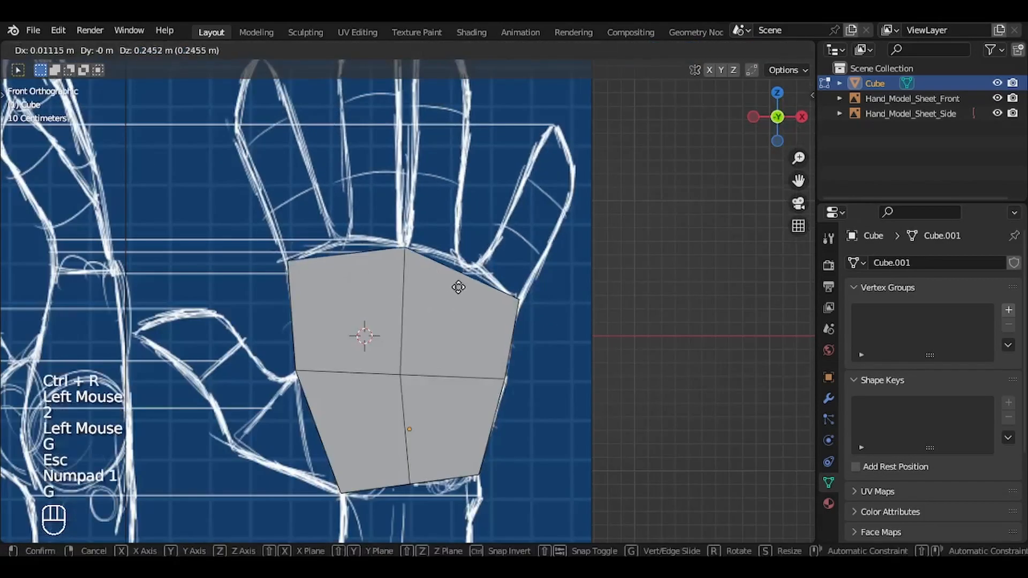
pyautogui.click(455, 279)
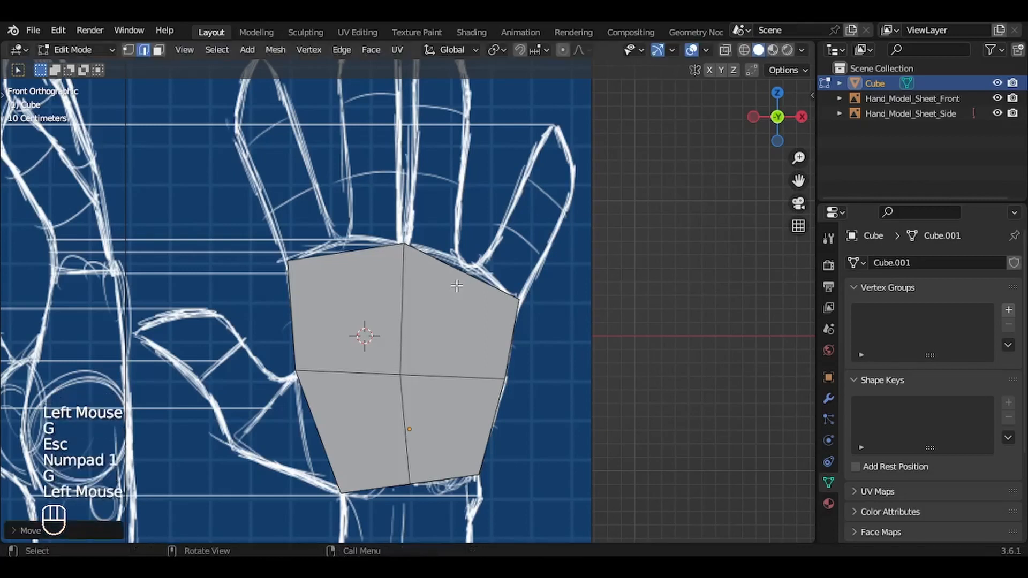
# Step: Add another vertical loop cut through the thumb-side half of the palm block
pyautogui.moveTo(455, 278); pyautogui.dragTo(369, 268, button='middle')
pyautogui.hotkey('ctrl', 'r')
pyautogui.click(369, 268)
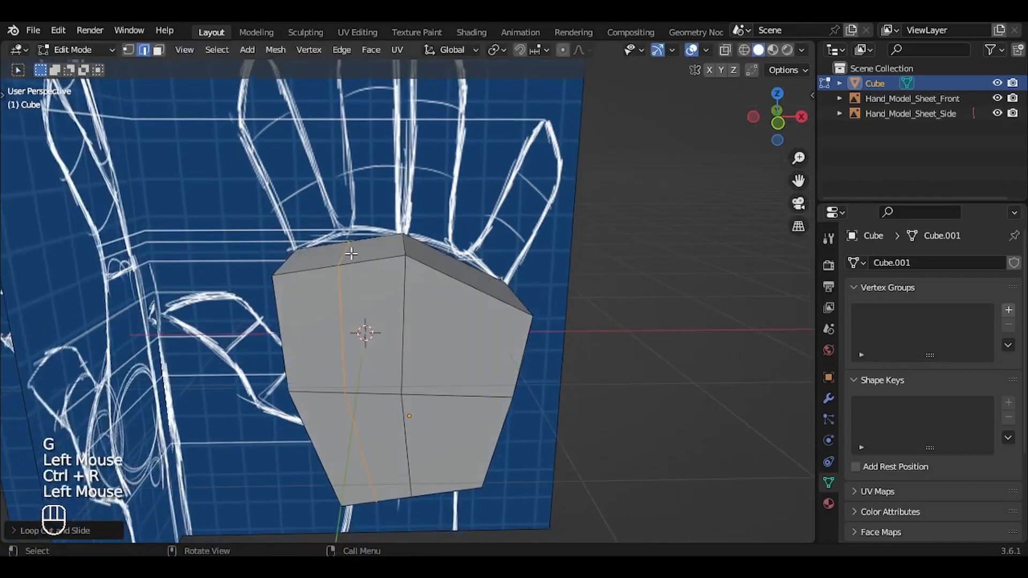
# Step: Raise the top edge of the thumb-side loop to the gap between the index and middle fingers in the front view
pyautogui.press('2')
pyautogui.click(349, 255)
pyautogui.press('g')
pyautogui.press('Escape')
pyautogui.press('KP_1')
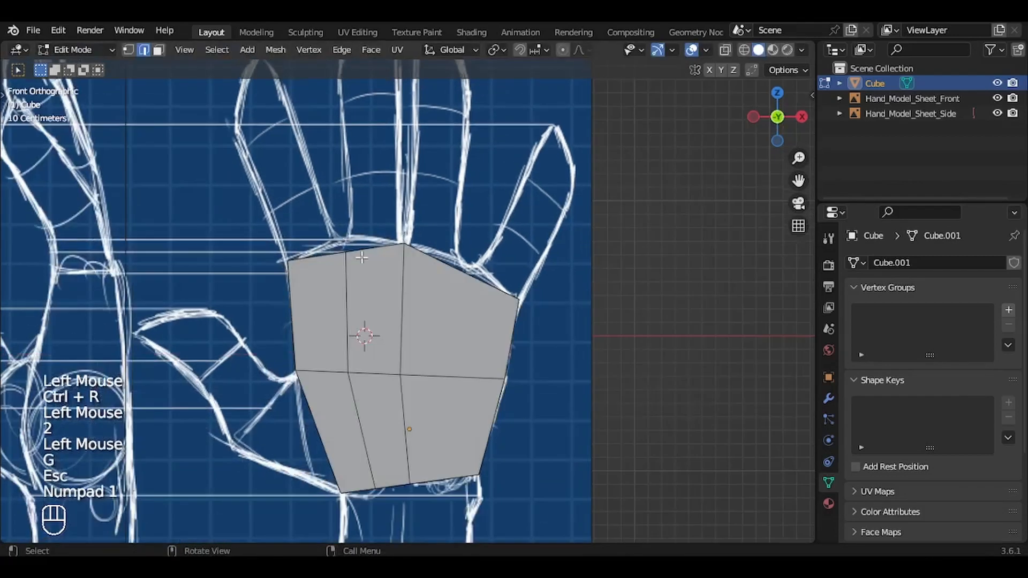
pyautogui.press('g')
pyautogui.click(392, 272)
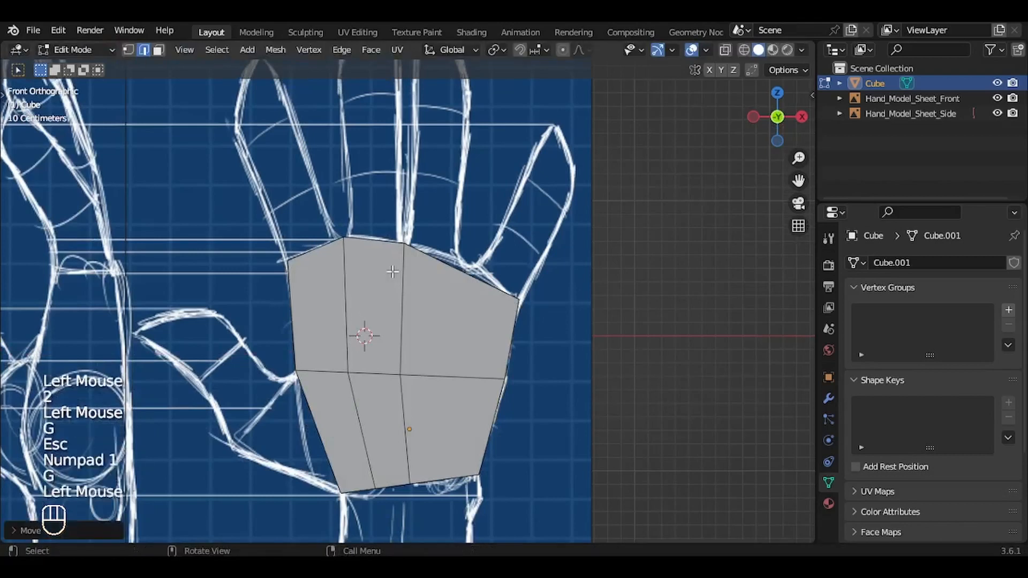
# Step: Add a vertical loop cut through the little-finger-side half of the palm and move its top edge to the ring and little finger gap
pyautogui.hotkey('ctrl', 'r')
pyautogui.click(428, 282)
pyautogui.moveTo(428, 281); pyautogui.dragTo(525, 311, button='middle')
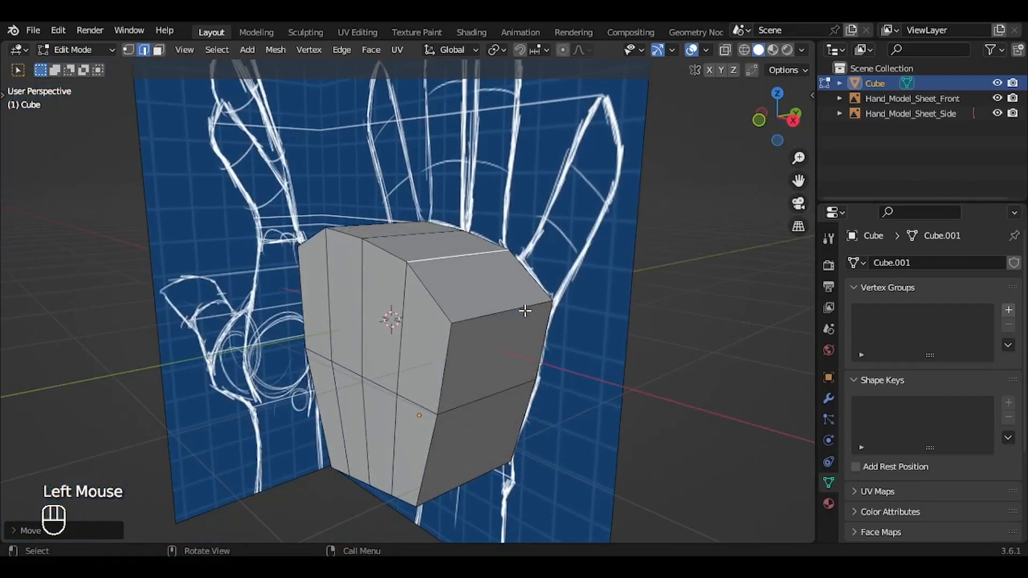
# Step: Scale the whole palm mesh down along Y toward the palm thickness drawn in the side view
pyautogui.press('KP_3')
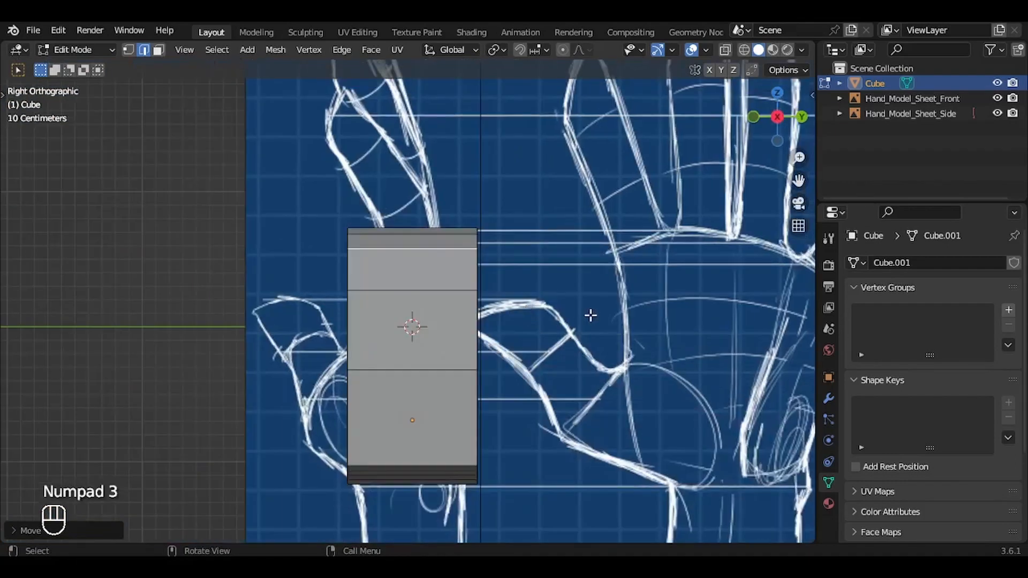
pyautogui.scroll(-1, 591, 316)
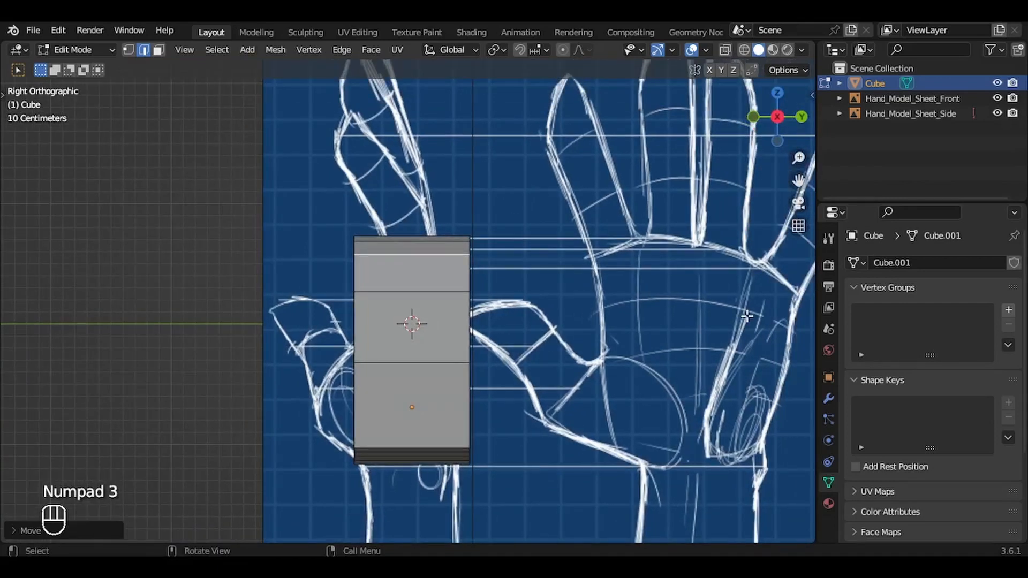
pyautogui.press('a')
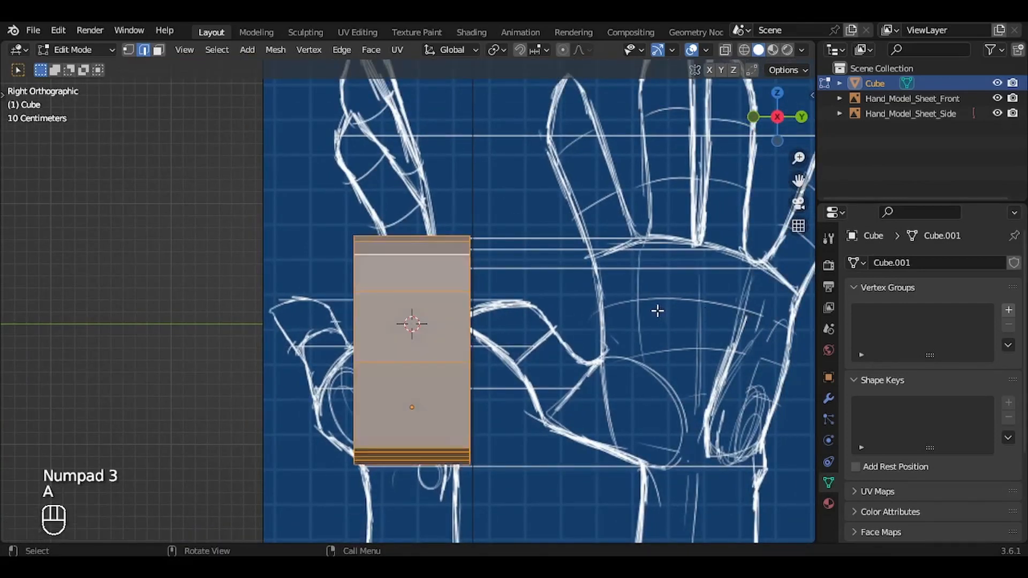
pyautogui.press('s')
pyautogui.press('y')
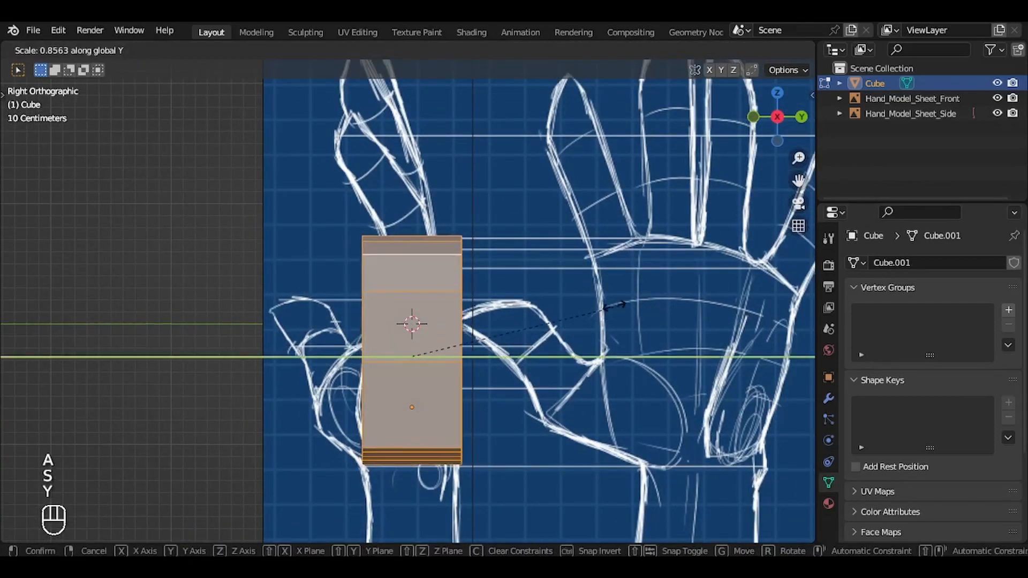
pyautogui.click(569, 307)
# Step: Shift the whole palm mesh slightly along Y and widen it a little along Y to fit the wrist width in the side view
pyautogui.press('g')
pyautogui.press('y')
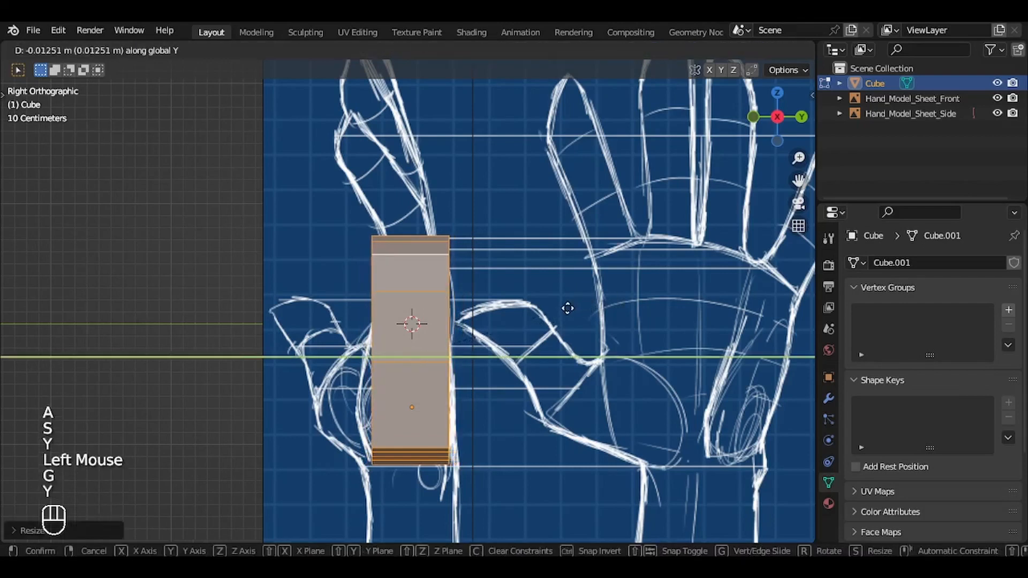
pyautogui.click(568, 308)
pyautogui.press('s')
pyautogui.press('y')
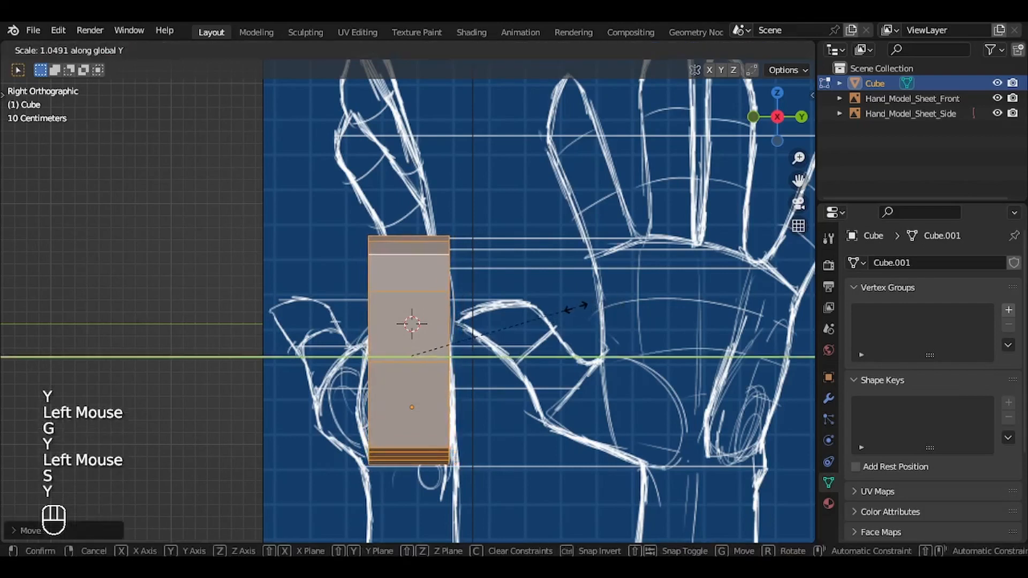
pyautogui.click(584, 308)
# Step: Select the top faces with the upper half of the palm and narrow them along Y to a scale of about 0.62
pyautogui.moveTo(586, 307); pyautogui.dragTo(580, 307, button='middle')
pyautogui.press('3')
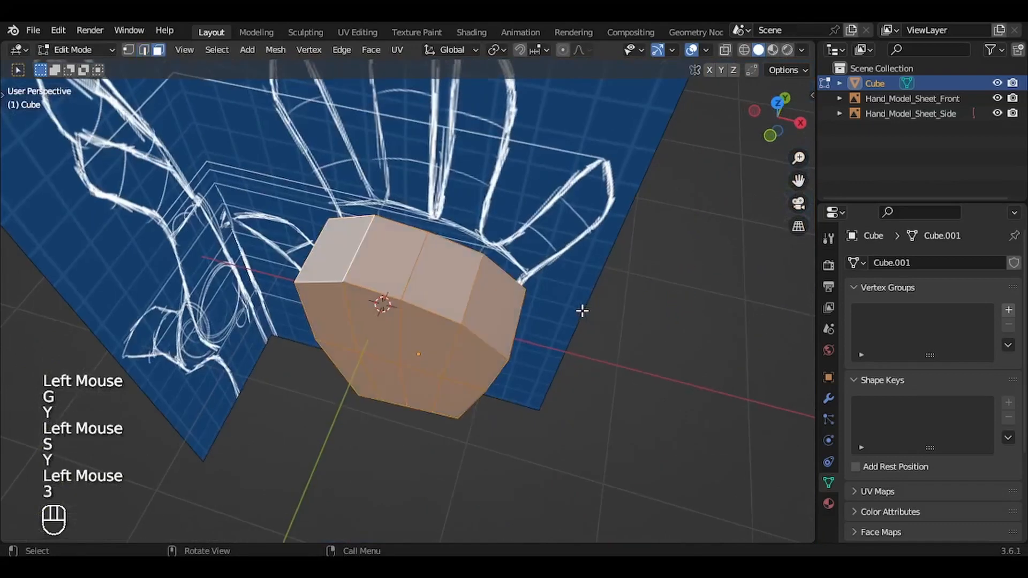
pyautogui.click(352, 267)
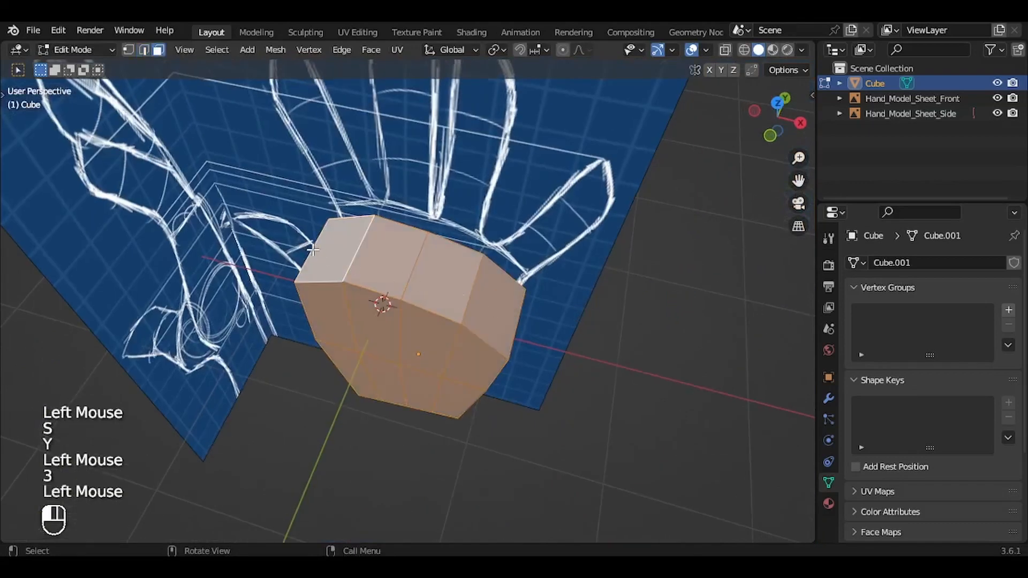
pyautogui.keyDown('ctrl'); pyautogui.keyDown('shift'); pyautogui.click(502, 295); pyautogui.keyUp('shift'); pyautogui.keyUp('ctrl')
pyautogui.press('ctrl+KP_Add')
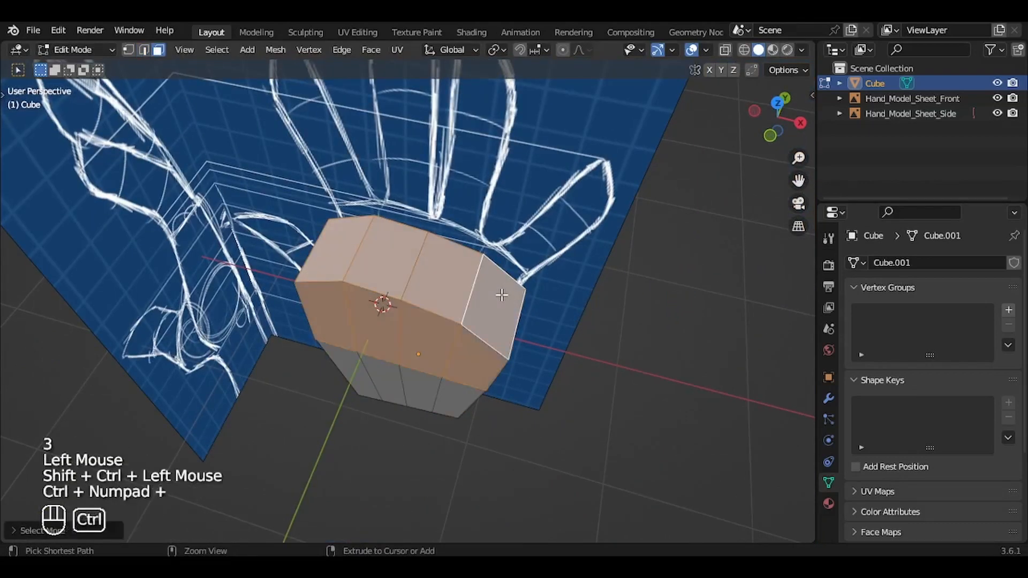
pyautogui.moveTo(502, 295); pyautogui.dragTo(497, 352, button='middle')
pyautogui.press('KP_3')
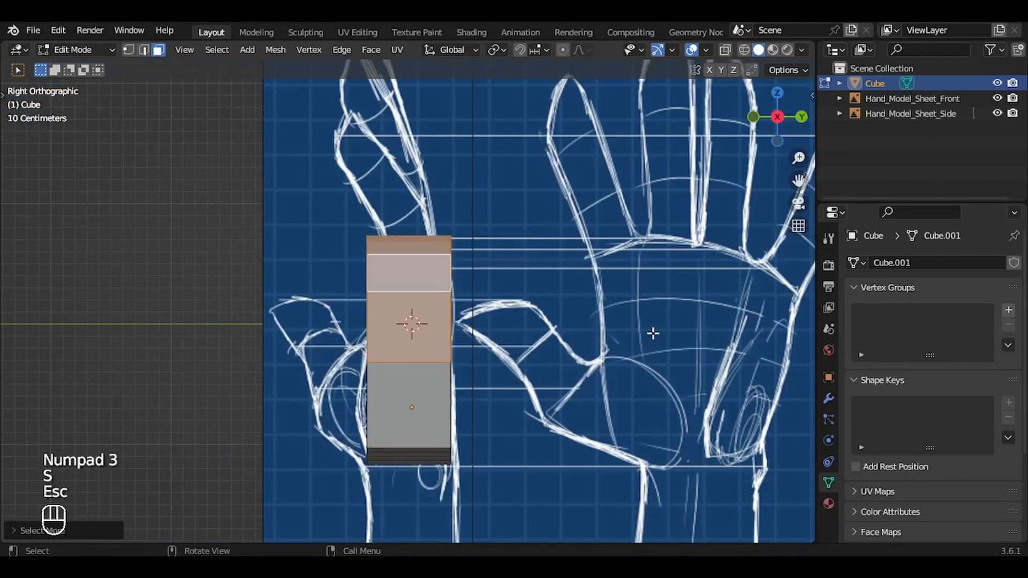
pyautogui.press('s')
pyautogui.press('y')
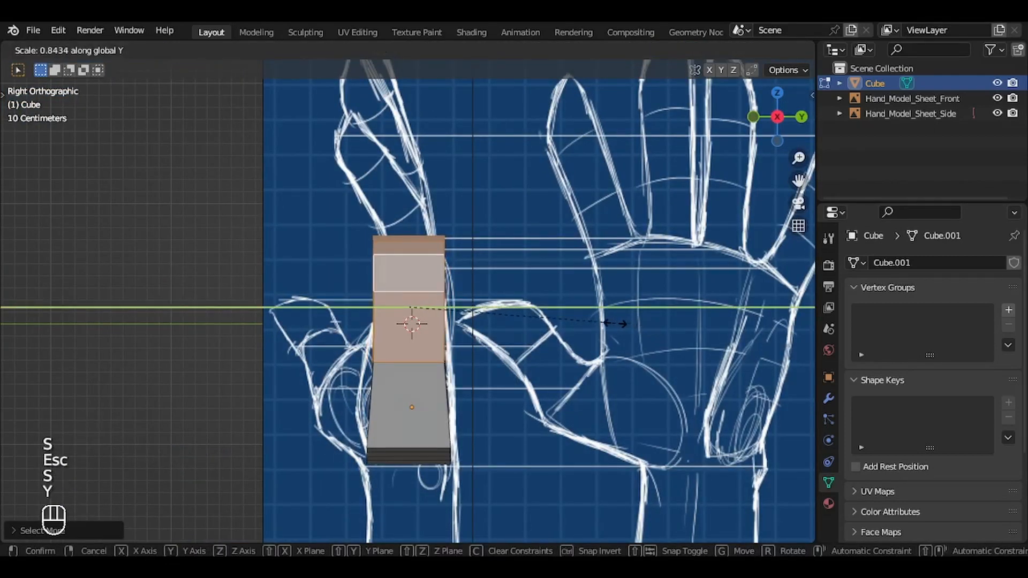
pyautogui.click(561, 309)
# Step: Shift the palm's upper half along Y and tilt it slightly to follow the side-view outline
pyautogui.press('g')
pyautogui.press('y')
pyautogui.click(567, 305)
pyautogui.press('r')
pyautogui.click(568, 302)
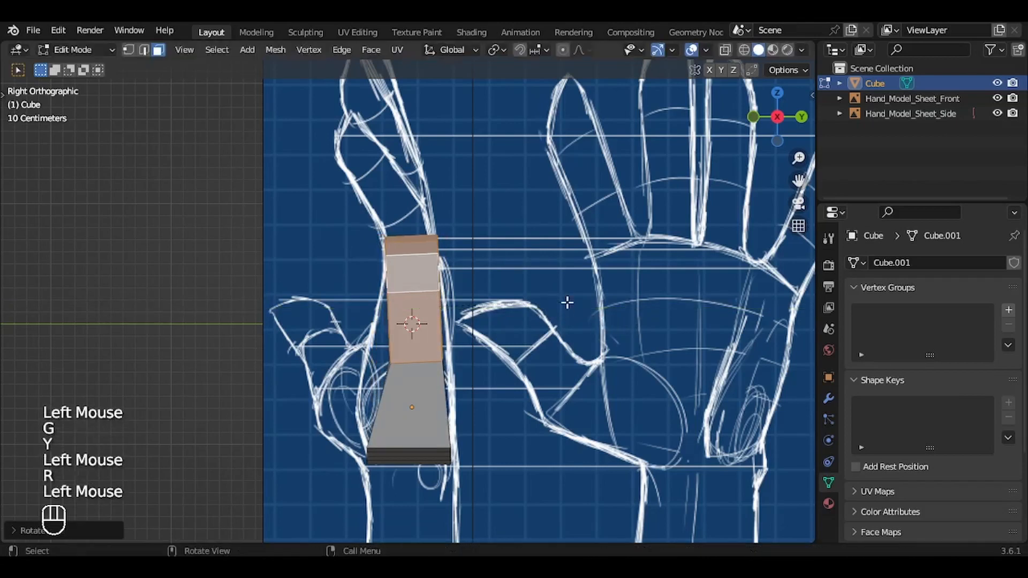
# Step: Move the little-finger-side edge of the horizontal loop on the inner palm about 0.22 m outward to the side-view outline
pyautogui.moveTo(568, 303); pyautogui.dragTo(568, 303, button='middle')
pyautogui.keyDown('ctrl'); pyautogui.rightClick(567, 303); pyautogui.keyUp('ctrl')
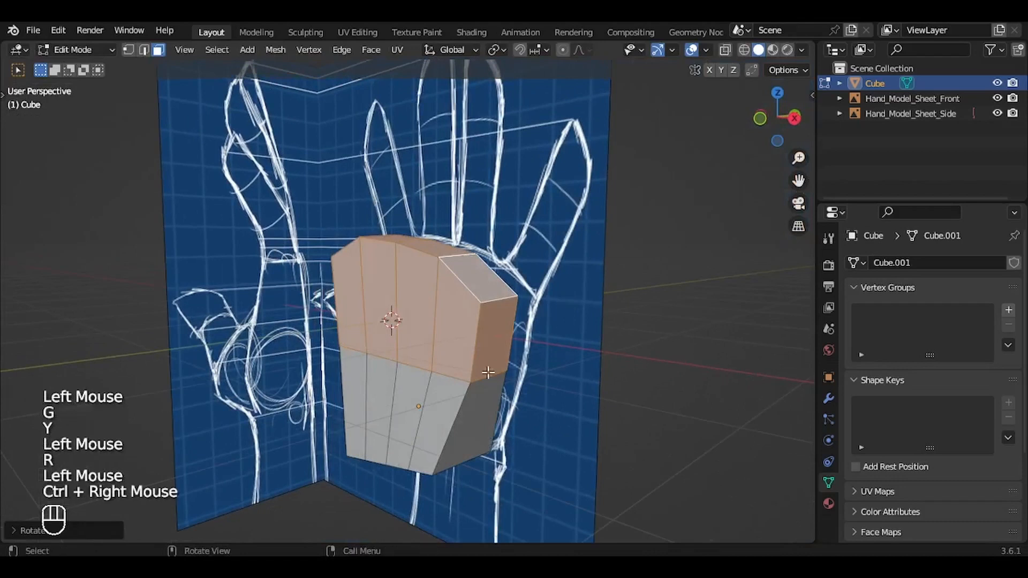
pyautogui.press('2')
pyautogui.click(445, 370)
pyautogui.press('g')
pyautogui.press('Escape')
pyautogui.press('KP_3')
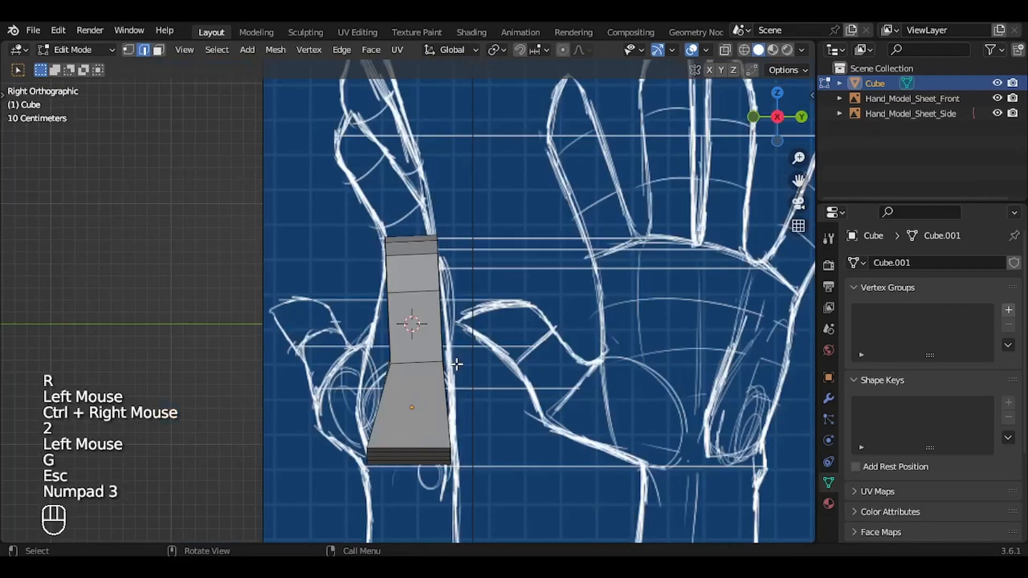
pyautogui.press('g')
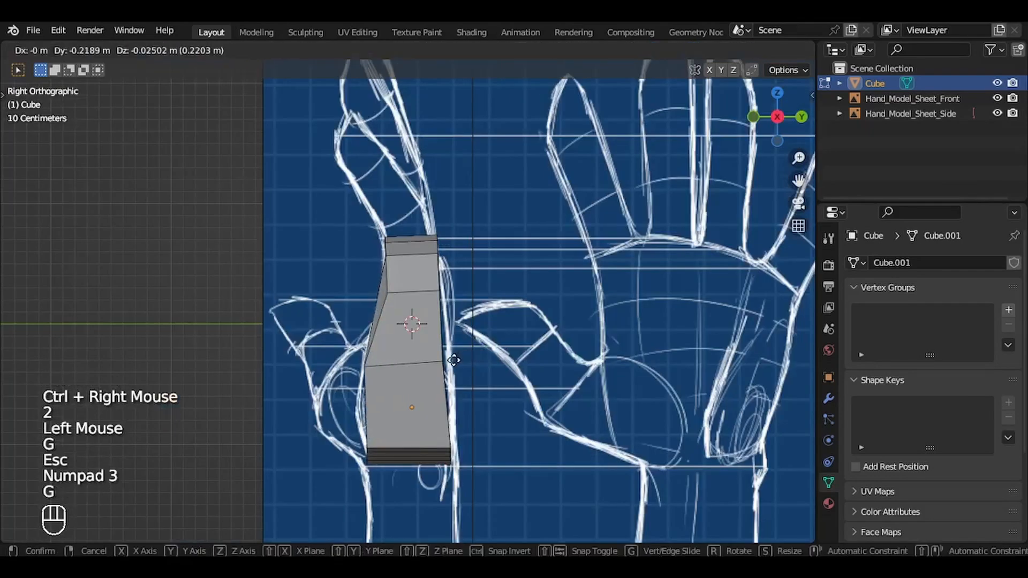
pyautogui.click(454, 360)
pyautogui.press('g')
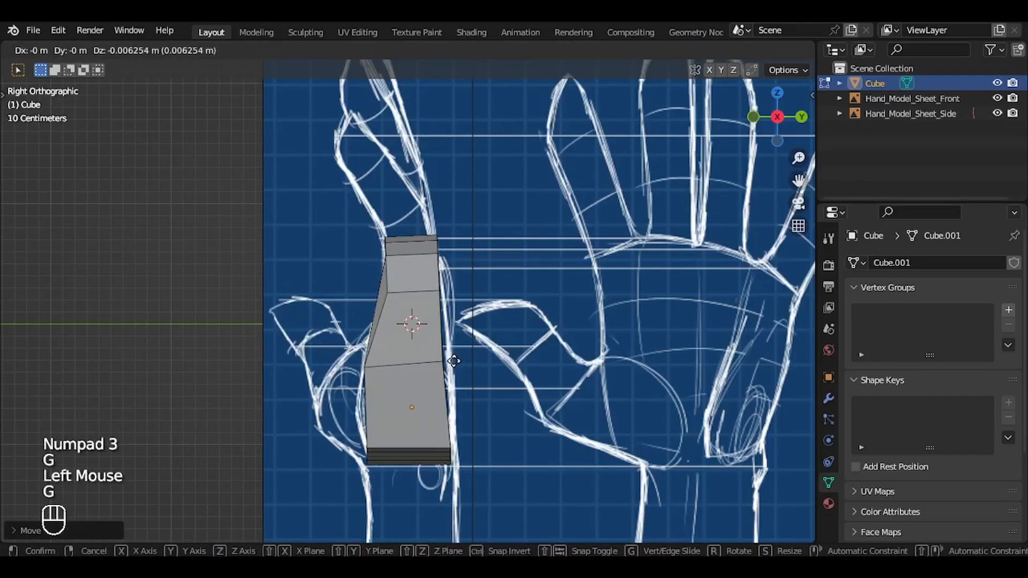
pyautogui.click(454, 361)
pyautogui.moveTo(454, 361); pyautogui.dragTo(454, 361, button='middle')
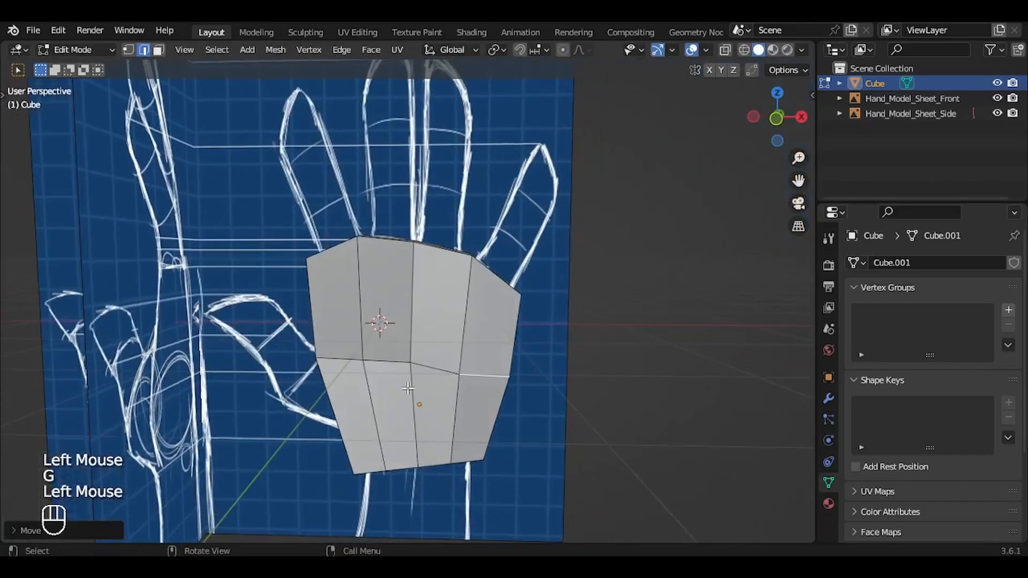
pyautogui.moveTo(354, 375); pyautogui.dragTo(356, 374, button='middle')
pyautogui.press('1')
pyautogui.click(353, 373)
pyautogui.press('g')
pyautogui.press('Escape')
pyautogui.press('KP_3')
pyautogui.moveTo(303, 452); pyautogui.dragTo(310, 451, button='middle')
# Step: Add a horizontal loop cut around the lower half of the palm
pyautogui.press('ctrl')
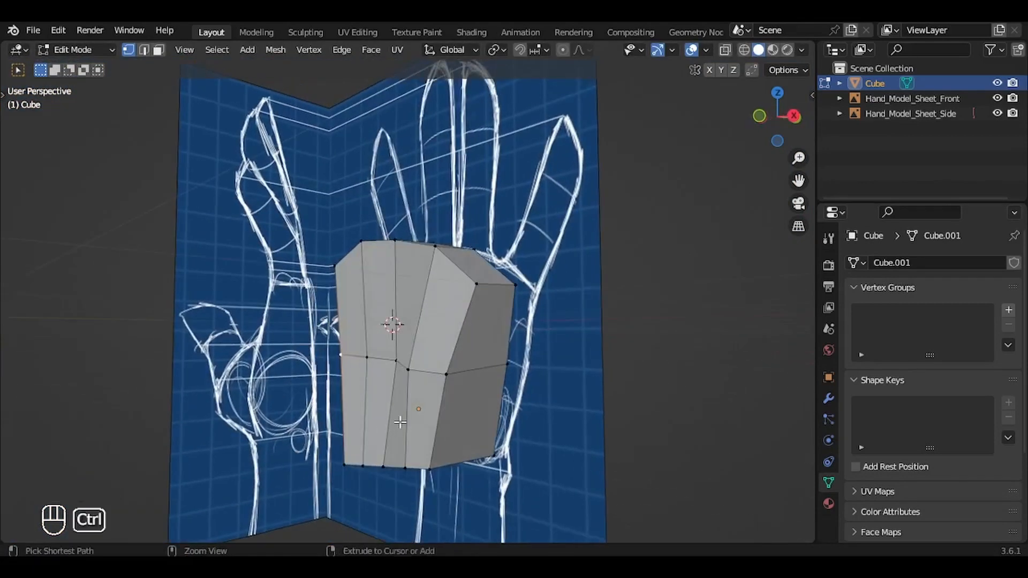
pyautogui.hotkey('ctrl', 'r')
pyautogui.click(419, 420)
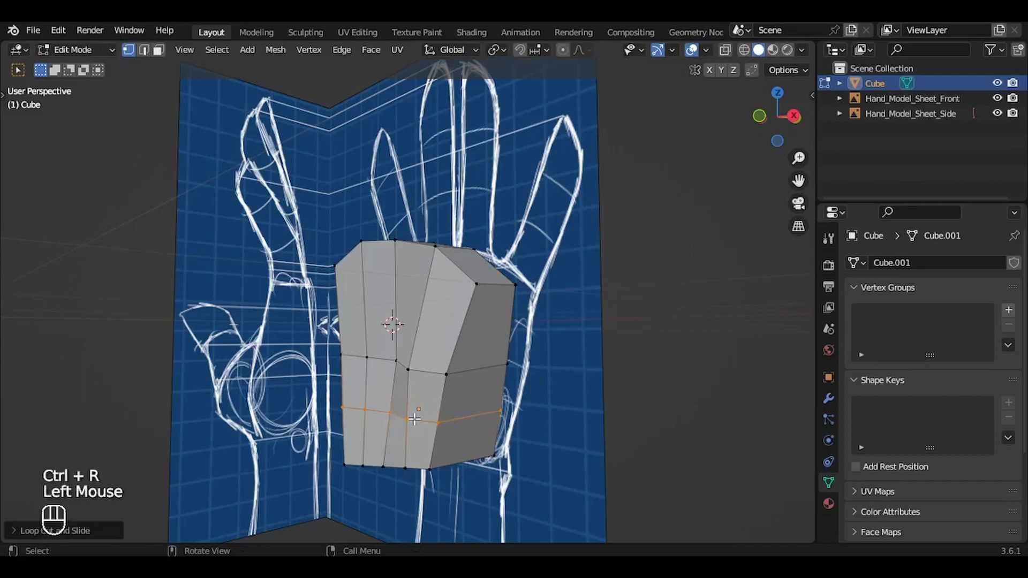
# Step: Pull the new loop's thumb-side edge on the inner palm about 0.43 m outward to the thumb-ball outline in the side view
pyautogui.press('2')
pyautogui.moveTo(369, 434); pyautogui.dragTo(366, 426, button='middle')
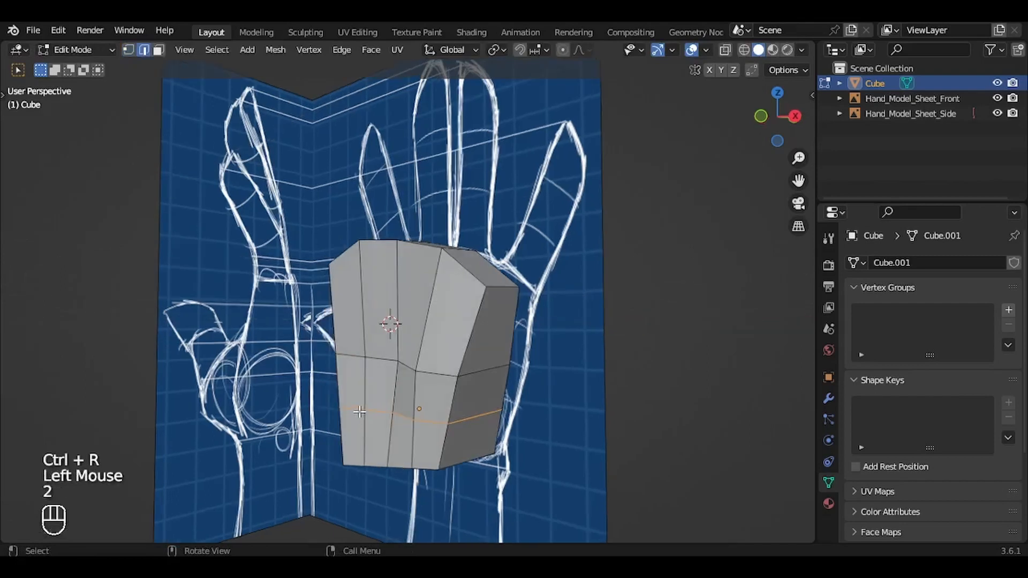
pyautogui.click(366, 419)
pyautogui.press('g')
pyautogui.press('Escape')
pyautogui.press('KP_3')
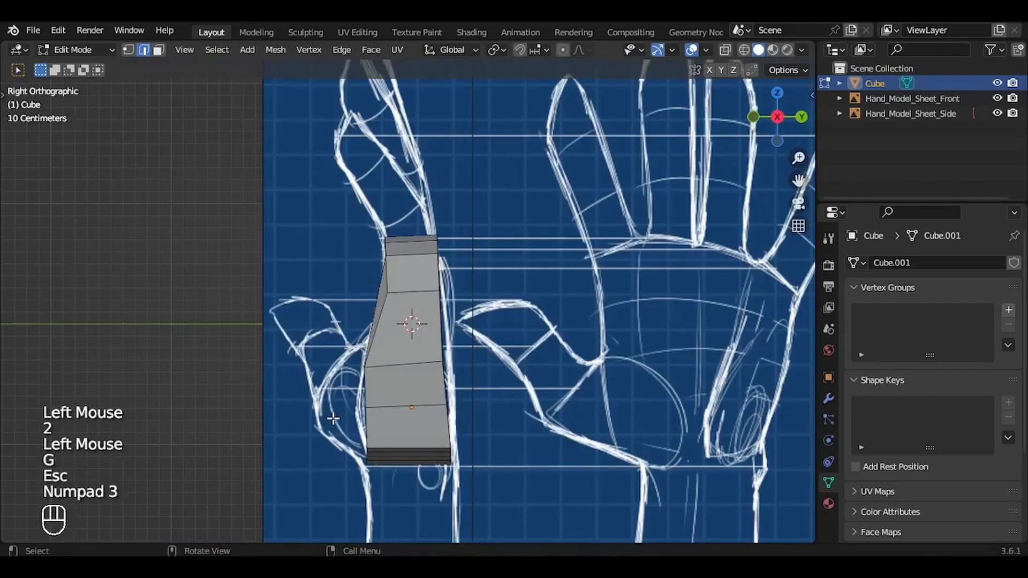
pyautogui.press('g')
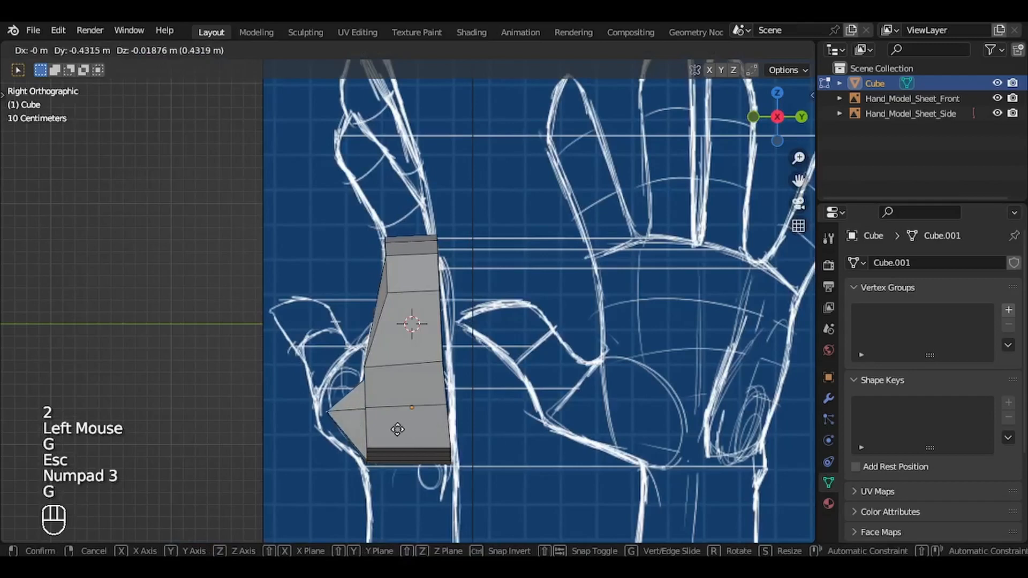
pyautogui.click(398, 429)
# Step: Shift the protruding thumb-ball edge about 0.14 m toward the thumb in the front view and fine-tune its depth along Y
pyautogui.moveTo(397, 429)
pyautogui.mouseDown(button='middle')
pyautogui.moveTo(428, 426)
pyautogui.moveTo(397, 427)
pyautogui.mouseUp(button='middle')
pyautogui.press('g')
pyautogui.press('y')
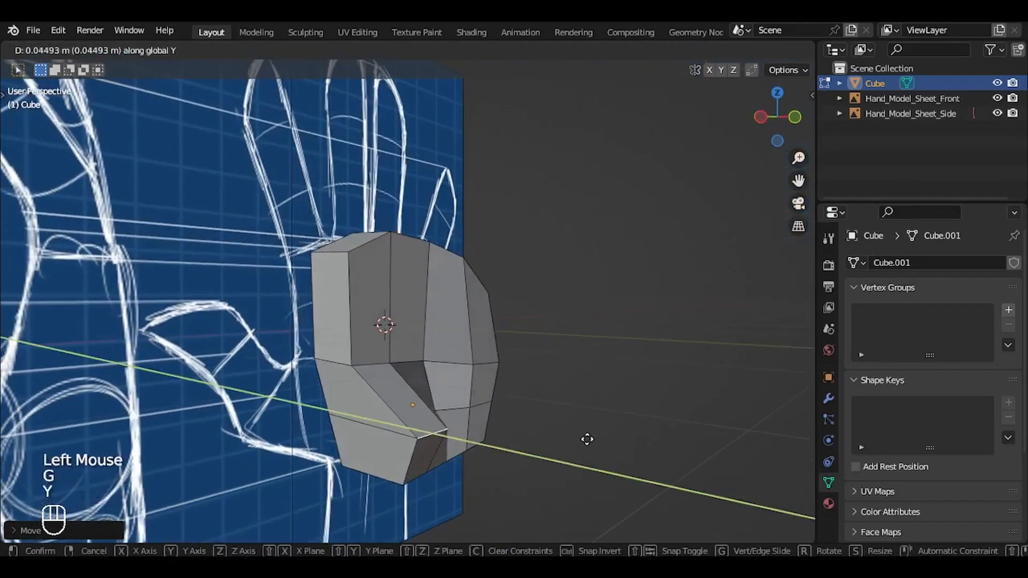
pyautogui.click(582, 437)
pyautogui.press('KP_1')
pyautogui.press('g')
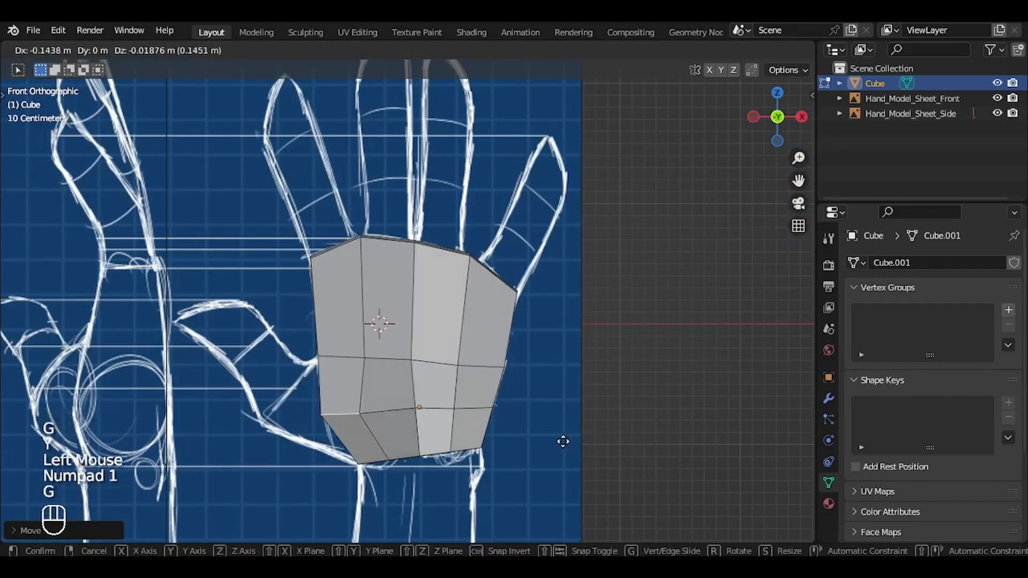
pyautogui.click(563, 444)
pyautogui.moveTo(563, 445); pyautogui.dragTo(564, 444, button='middle')
pyautogui.press('g')
pyautogui.press('y')
pyautogui.click(572, 441)
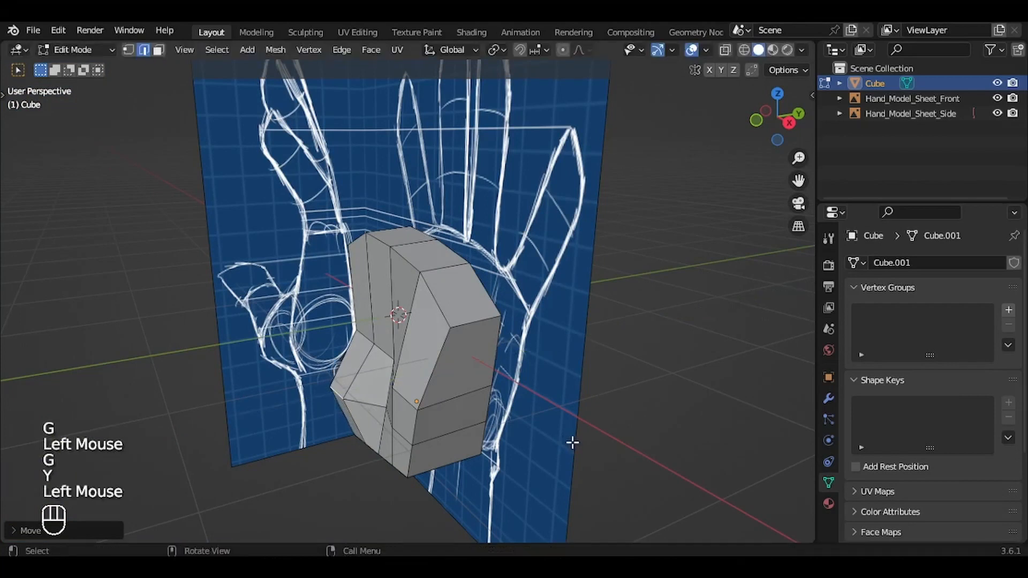
# Step: Return to Object Mode, add a new cube in the front view and scale it down for the thumb base
pyautogui.press('Tab')
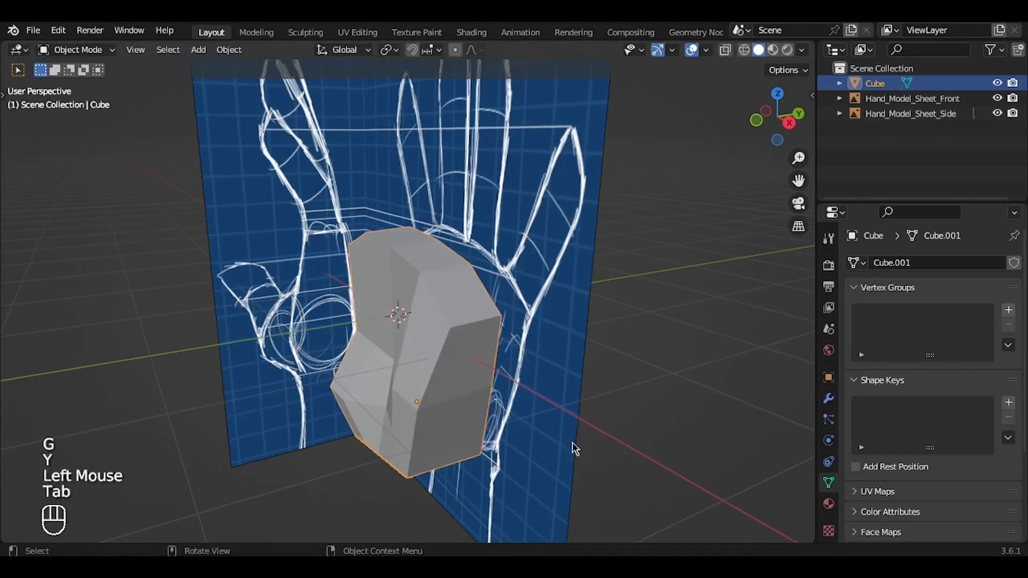
pyautogui.press('KP_1')
pyautogui.keyDown('ctrl'); pyautogui.moveTo(572, 443); pyautogui.dragTo(583, 466, button='middle'); pyautogui.keyUp('ctrl')
pyautogui.hotkey('shift', 'a')
pyautogui.moveTo(517, 223)
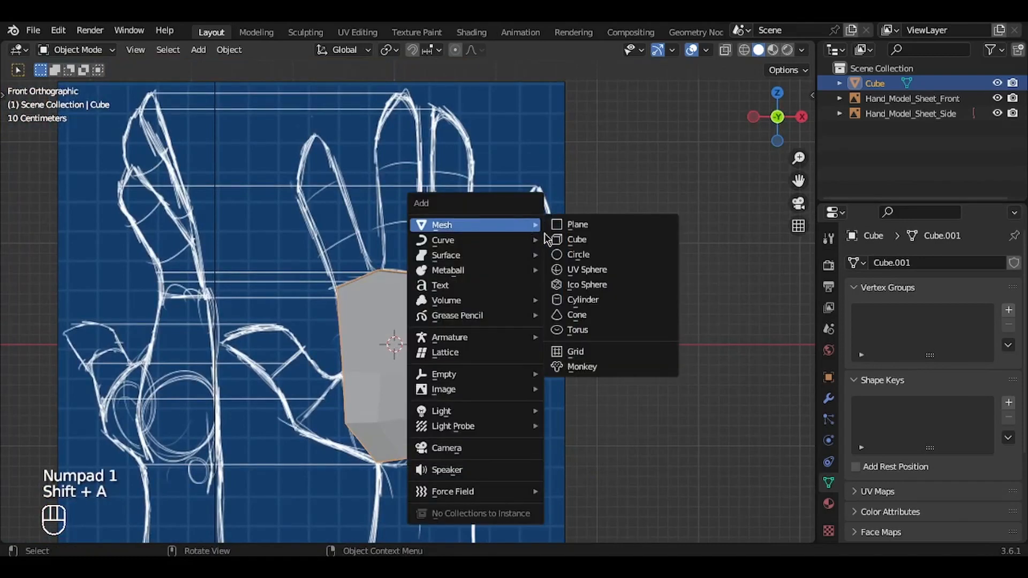
pyautogui.click(577, 240)
pyautogui.press('s')
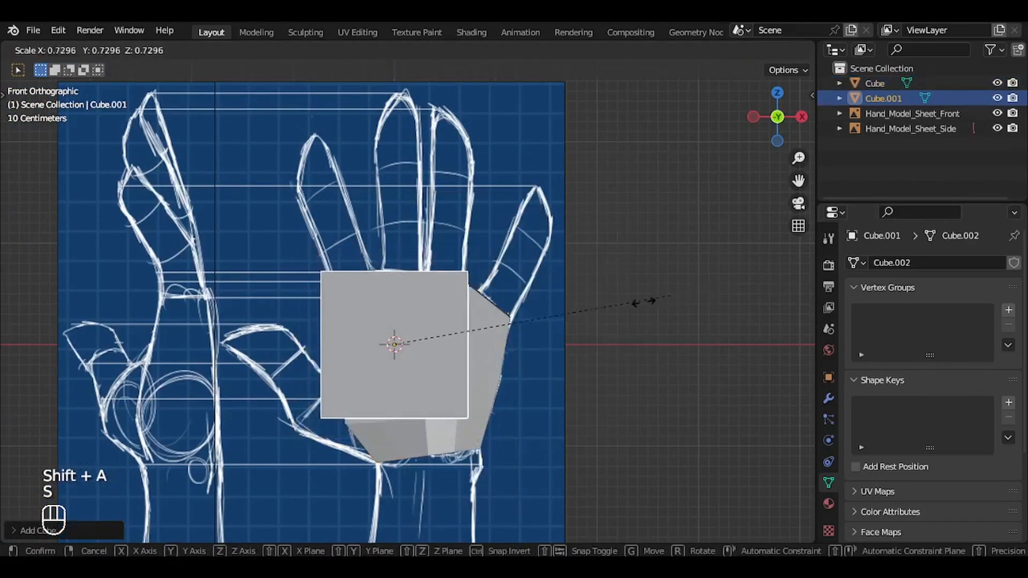
pyautogui.click(477, 308)
# Step: Move the small cube onto the thumb base beside the lower palm and rotate it in line with the thumb
pyautogui.keyDown('ctrl'); pyautogui.moveTo(477, 308); pyautogui.dragTo(605, 172, button='middle'); pyautogui.keyUp('ctrl')
pyautogui.press('g')
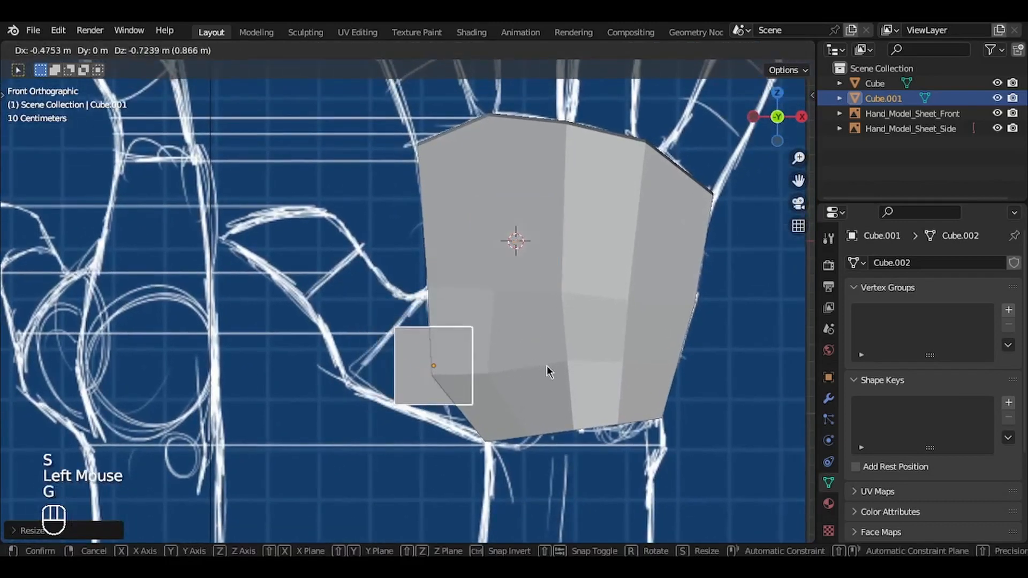
pyautogui.click(536, 379)
pyautogui.press('r')
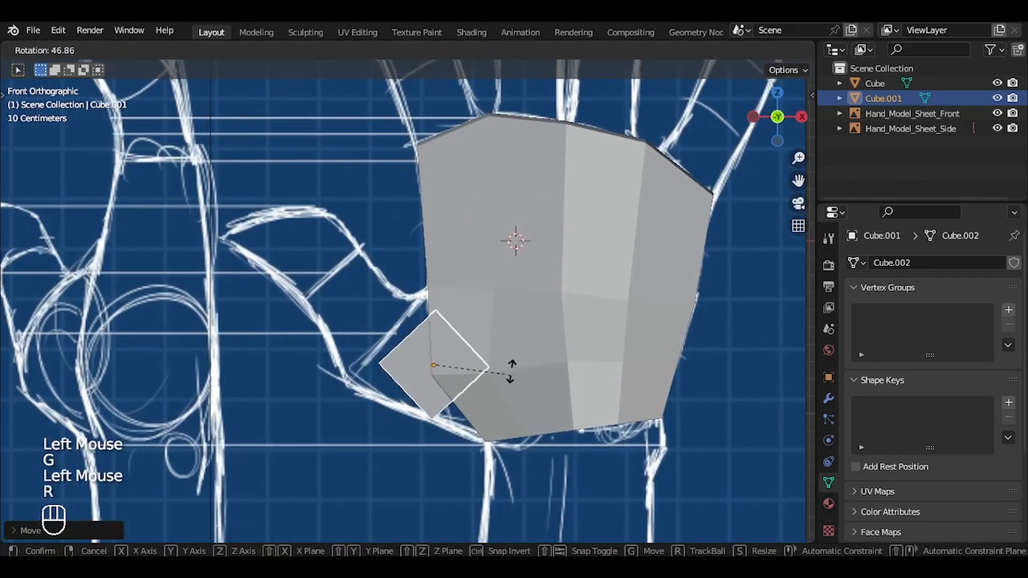
pyautogui.click(507, 345)
# Step: Enlarge the thumb cube to a scale of about 1.5 and reposition it to fill the thumb-base outline next to the wrist
pyautogui.press('s')
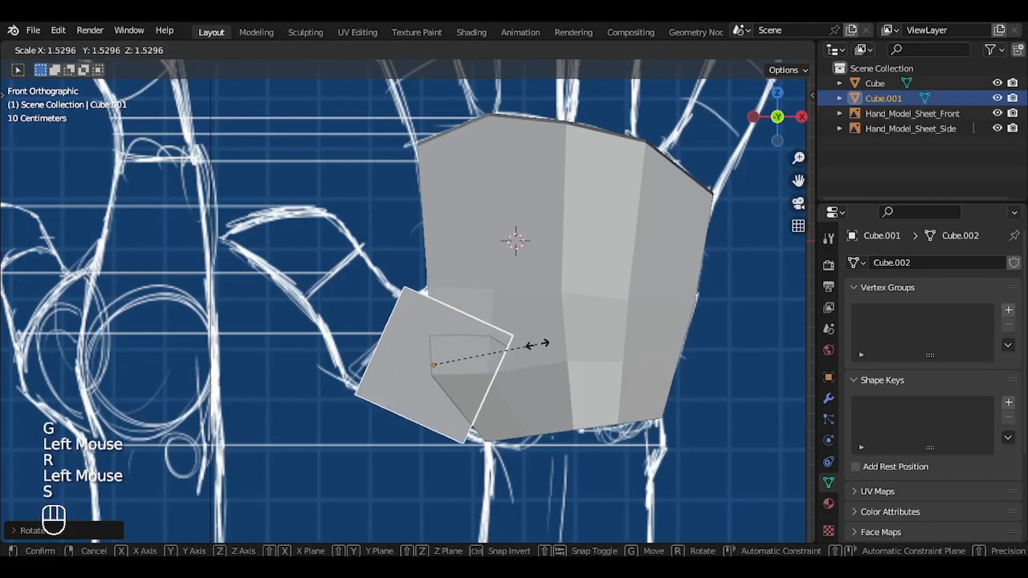
pyautogui.click(537, 351)
pyautogui.press('g')
pyautogui.click(555, 341)
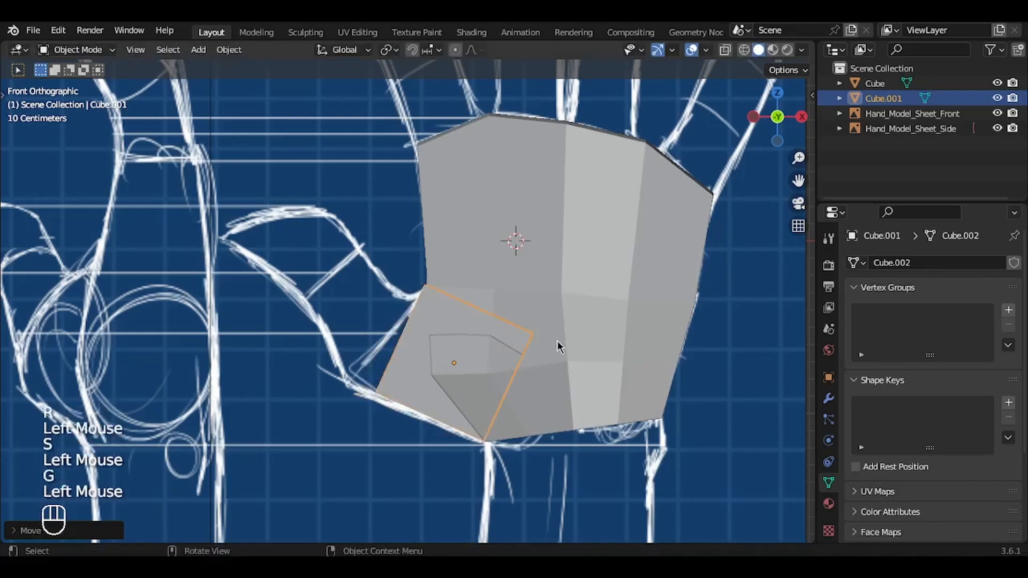
# Step: In Edit Mode, move the thumb cube's outer lower edge about 0.21 m outward onto the thumb outline in the front view
pyautogui.moveTo(557, 341); pyautogui.dragTo(557, 341, button='middle')
pyautogui.press('Tab')
pyautogui.press('2')
pyautogui.click(379, 395)
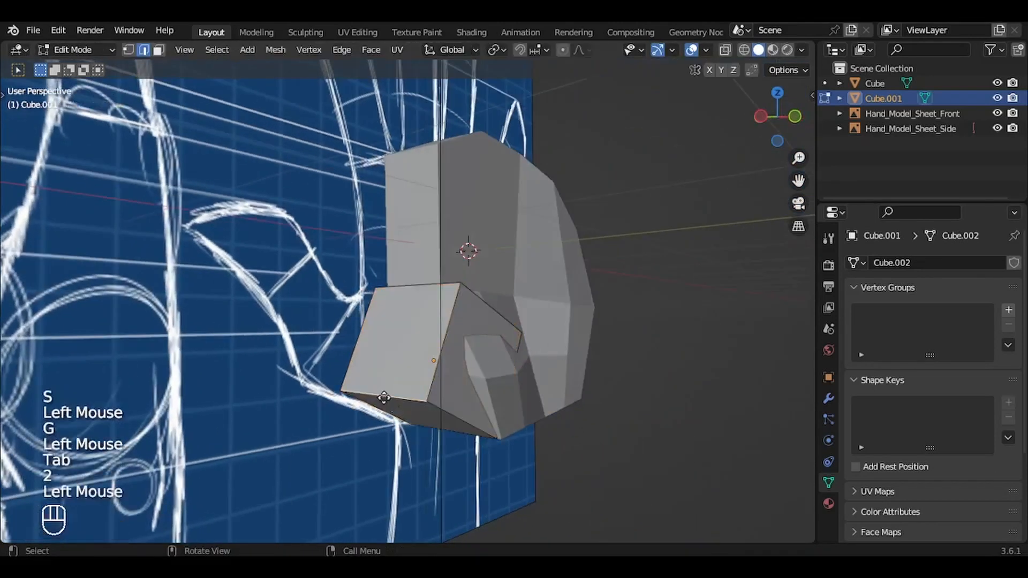
pyautogui.press('g')
pyautogui.press('Escape')
pyautogui.press('KP_1')
pyautogui.press('g')
pyautogui.click(455, 386)
pyautogui.hotkey('ctrl', 'z')
pyautogui.press('g')
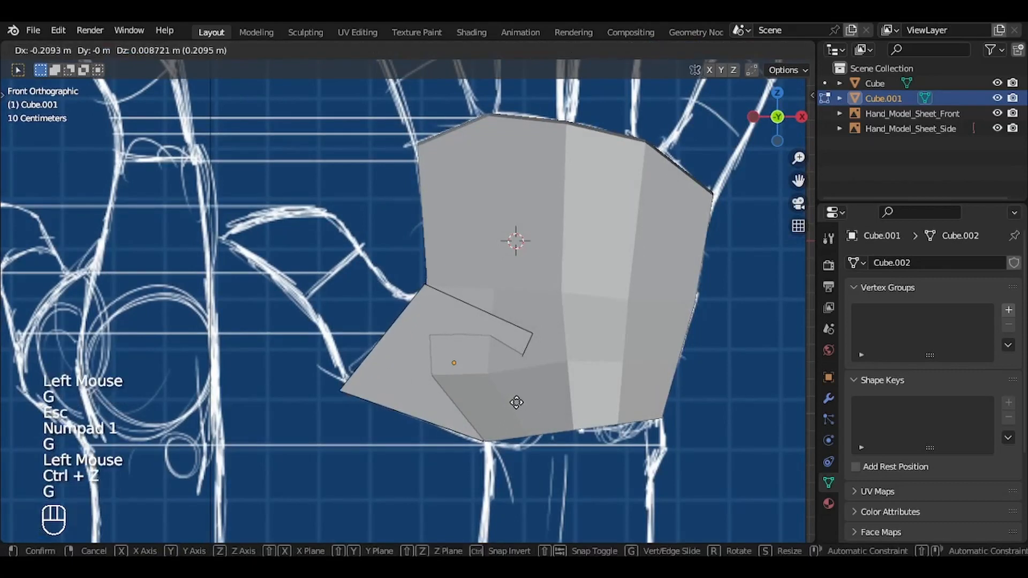
pyautogui.click(520, 398)
pyautogui.moveTo(521, 398); pyautogui.dragTo(493, 335, button='middle')
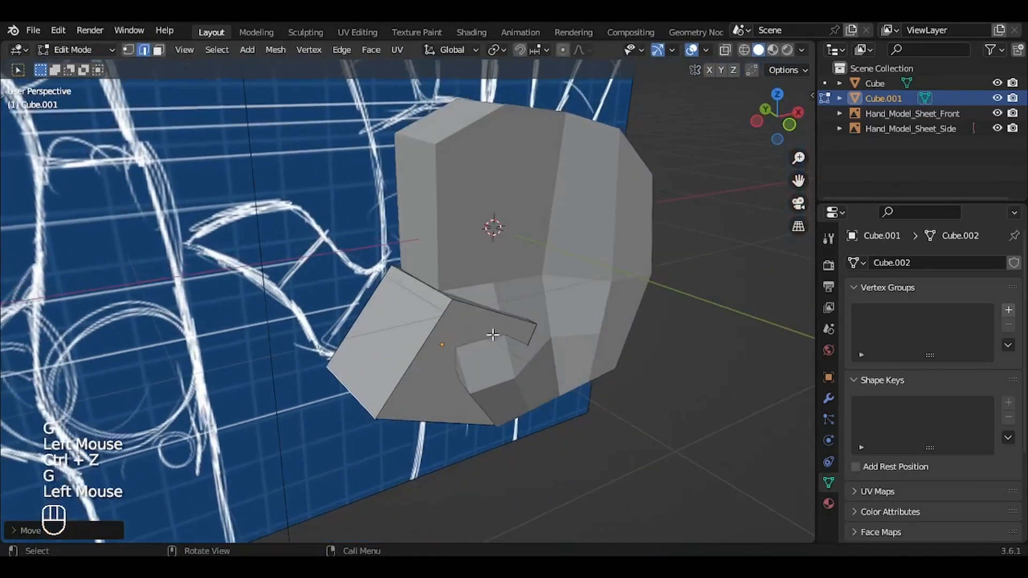
# Step: Pull in the thumb cube's inner upper edge in the front view and adjust the depth of its corner along Y
pyautogui.press('KP_1')
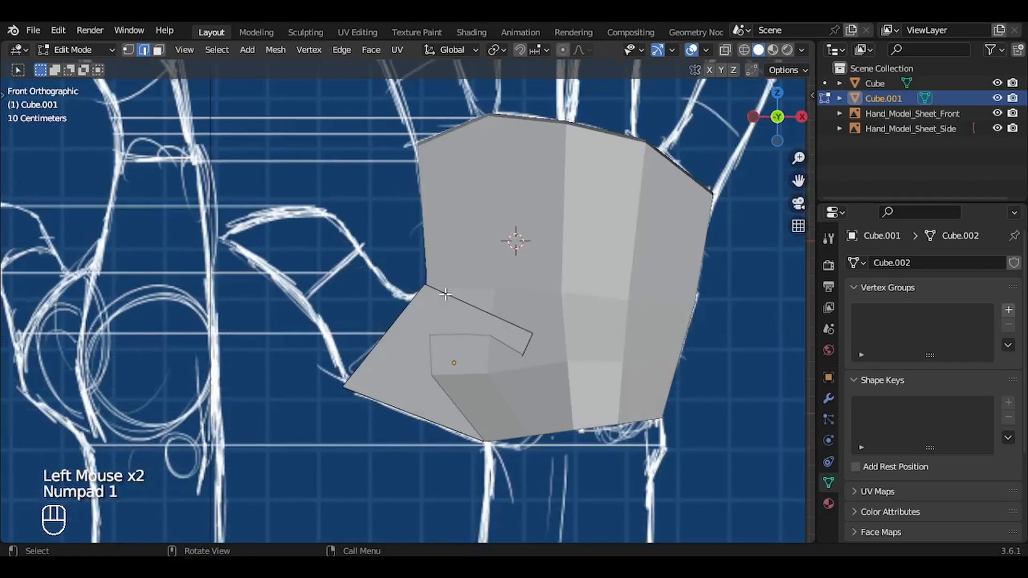
pyautogui.press('g')
pyautogui.click(450, 302)
pyautogui.moveTo(450, 303); pyautogui.dragTo(476, 355, button='middle')
pyautogui.press('KP_1')
pyautogui.press('g')
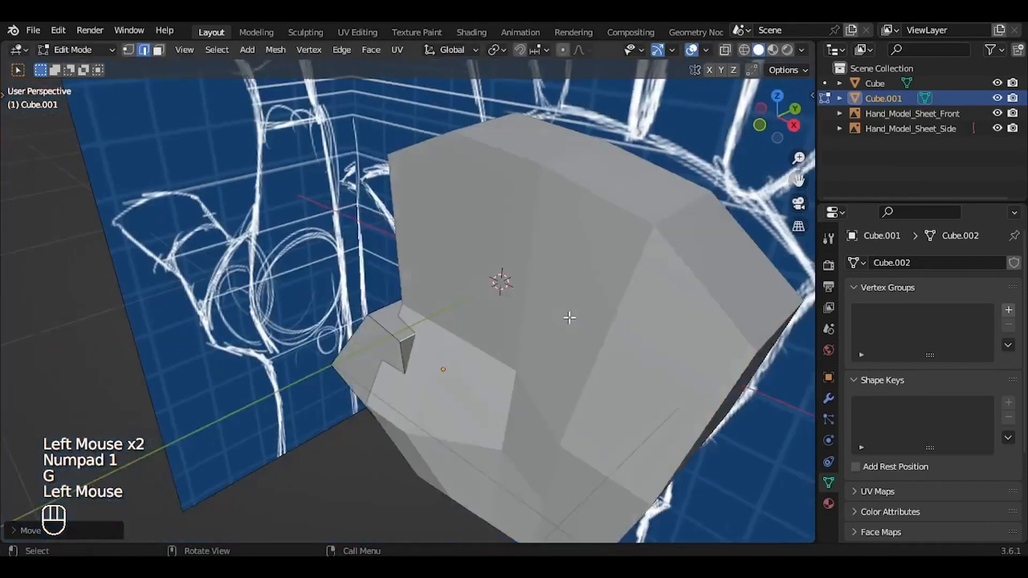
pyautogui.press('1')
pyautogui.press('g')
pyautogui.press('y')
pyautogui.press('g')
pyautogui.press('KP_1')
# Step: In the top view, shift the rear edge of the thumb cube along Y and rotate it
pyautogui.press('Tab')
pyautogui.press('Tab')
pyautogui.press('KP_7')
pyautogui.press('2')
pyautogui.click(379, 239)
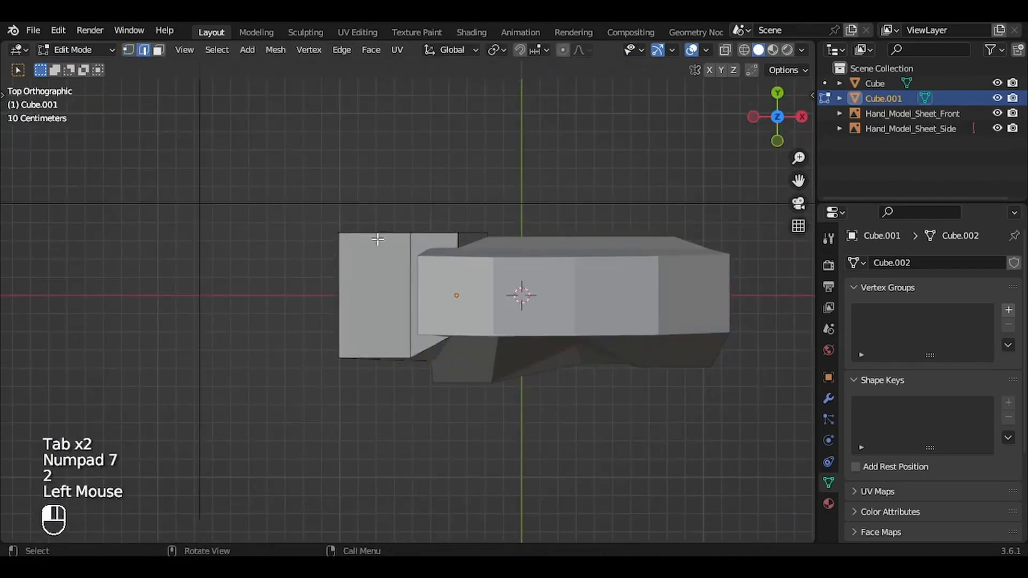
pyautogui.press('g')
pyautogui.press('y')
pyautogui.press('r')
pyautogui.click(542, 166)
pyautogui.moveTo(541, 165); pyautogui.dragTo(686, 107, button='middle')
# Step: Move another thumb cube edge along Y and reposition its corner vertices to refine the block's shape beside the palm
pyautogui.click(308, 365)
pyautogui.press('g')
pyautogui.press('y')
pyautogui.click(316, 364)
pyautogui.press('1')
pyautogui.click(323, 306)
pyautogui.press('g')
pyautogui.press('y')
pyautogui.click(360, 318)
pyautogui.press('g')
pyautogui.moveTo(360, 318); pyautogui.dragTo(385, 309, button='middle')
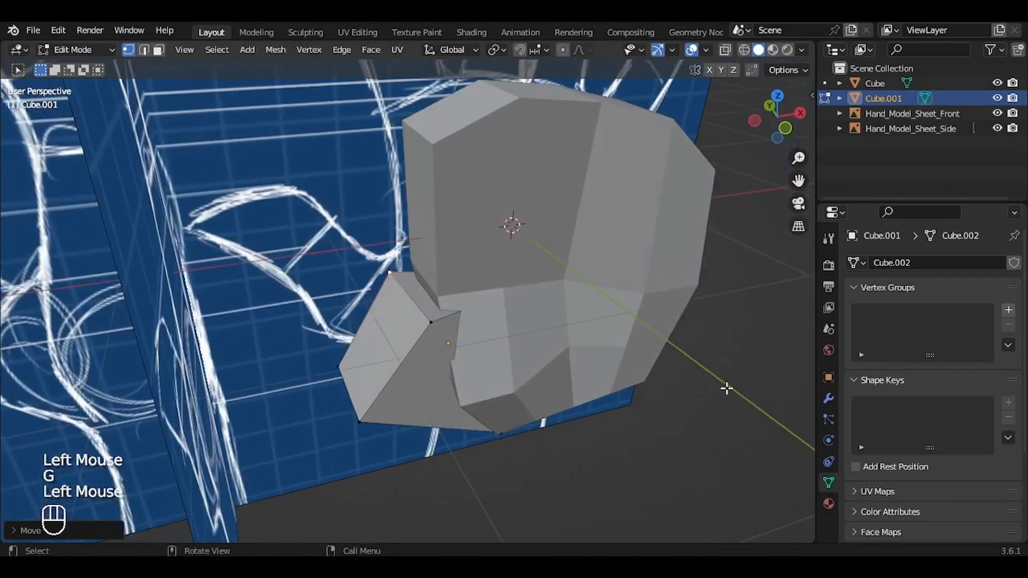
# Step: Bevel all edges of the thumb cube with a width of about 0.18 m
pyautogui.press('a')
pyautogui.hotkey('ctrl', 'b')
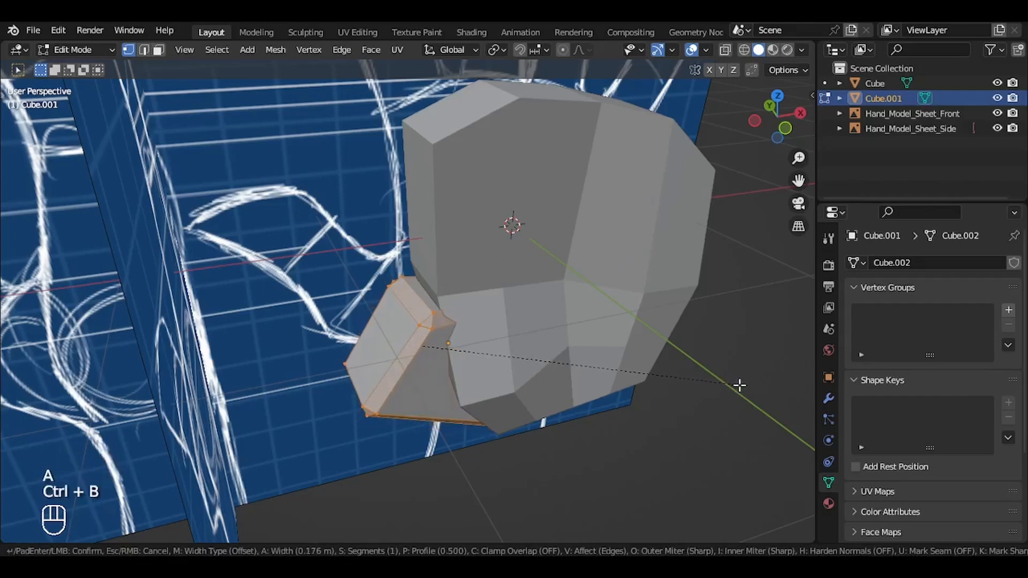
pyautogui.click(741, 385)
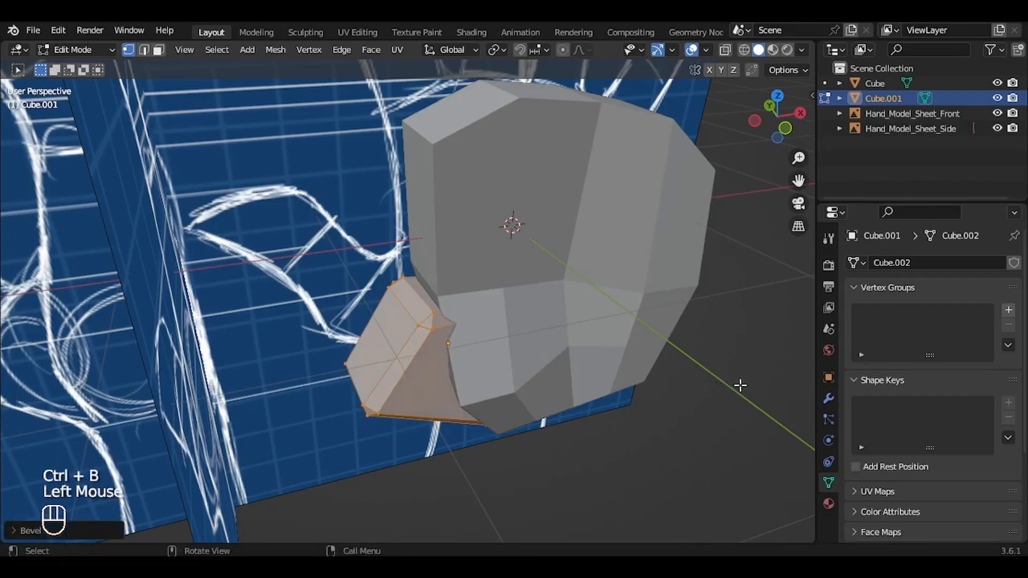
pyautogui.moveTo(741, 385); pyautogui.dragTo(581, 345, button='middle')
# Step: Enable proportional editing and pull the thumb block's palm-side lower edge toward the palm with a reduced influence radius
pyautogui.press('2')
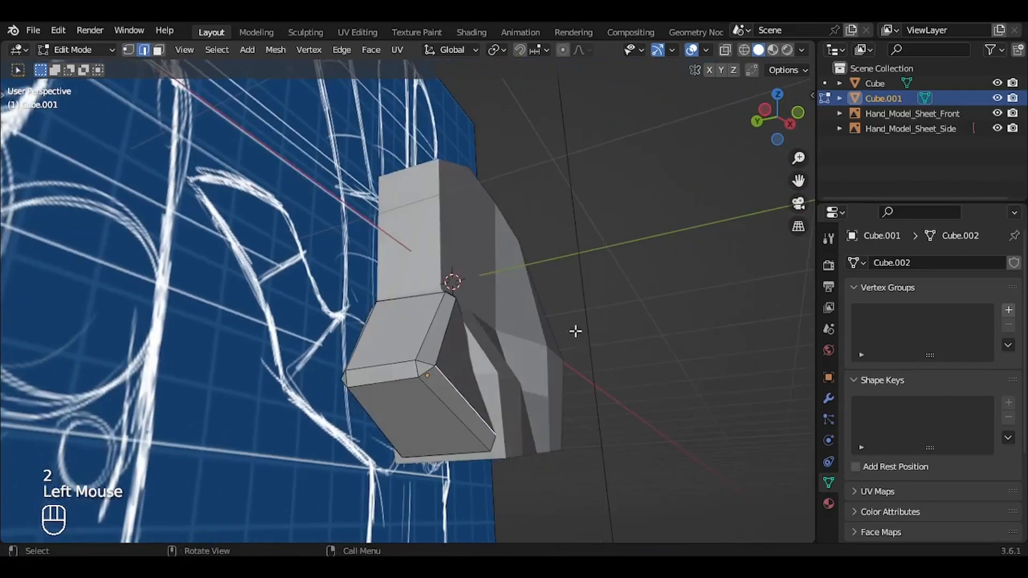
pyautogui.click(565, 52)
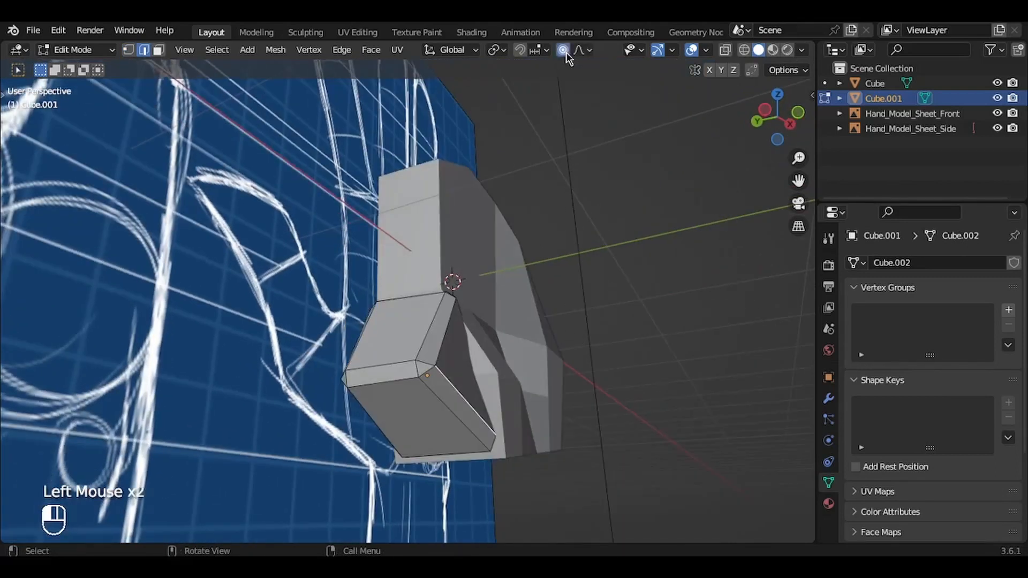
pyautogui.press('g')
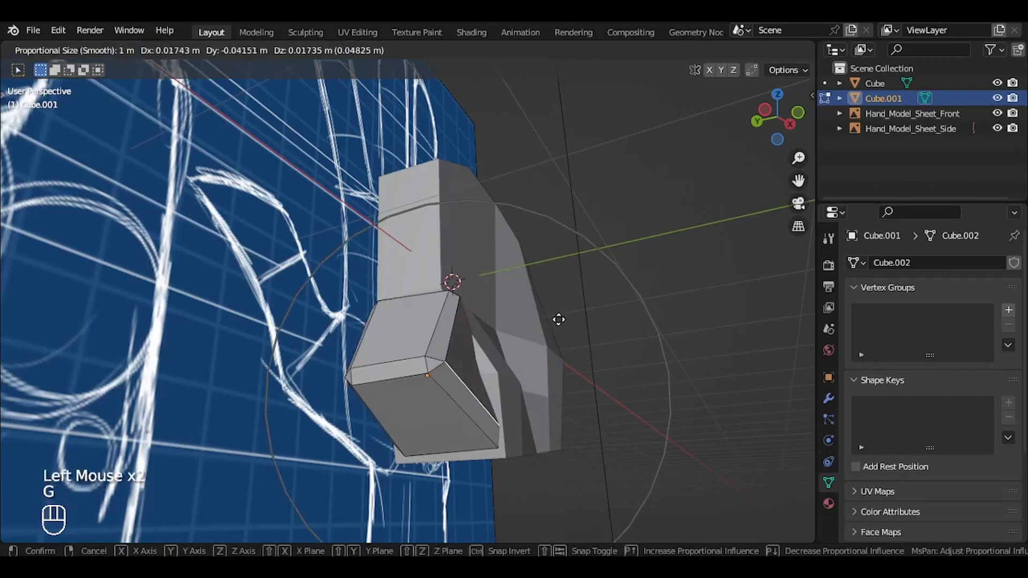
pyautogui.press('Escape')
pyautogui.press('g')
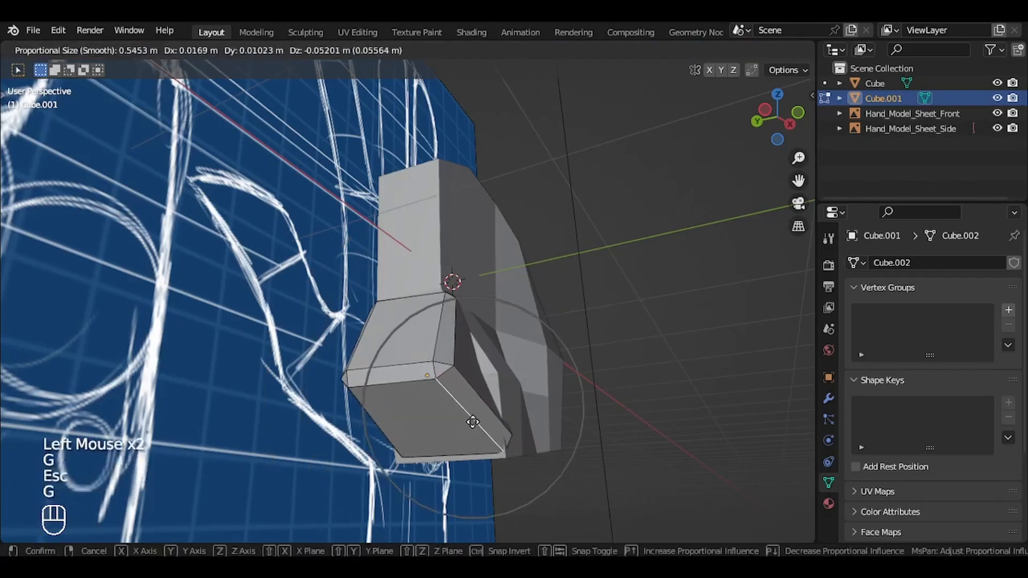
pyautogui.click(492, 402)
# Step: Nudge the thumb block's inner vertices near the wrist with a small proportional radius to blend them into the palm
pyautogui.press('g')
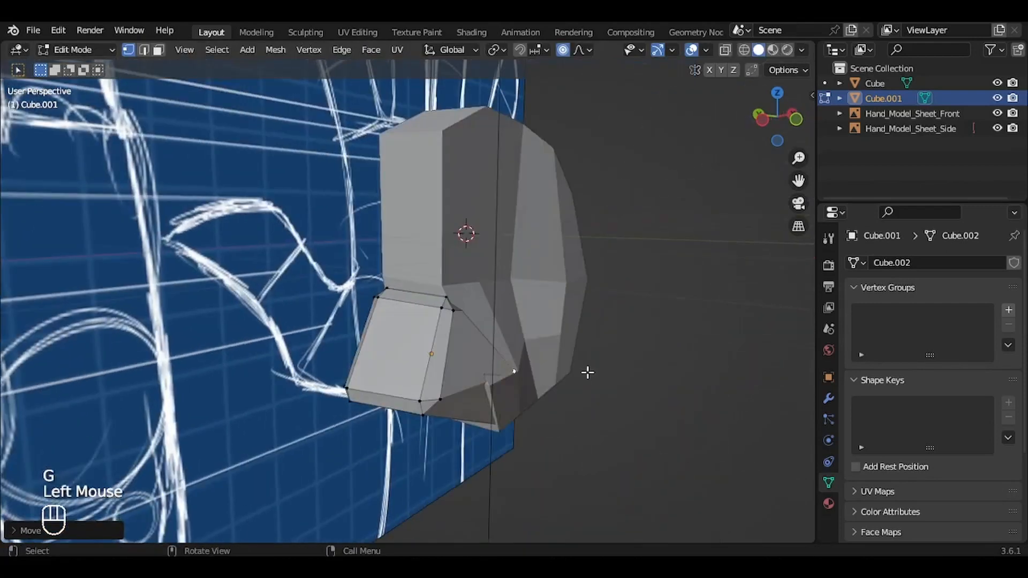
pyautogui.press('g')
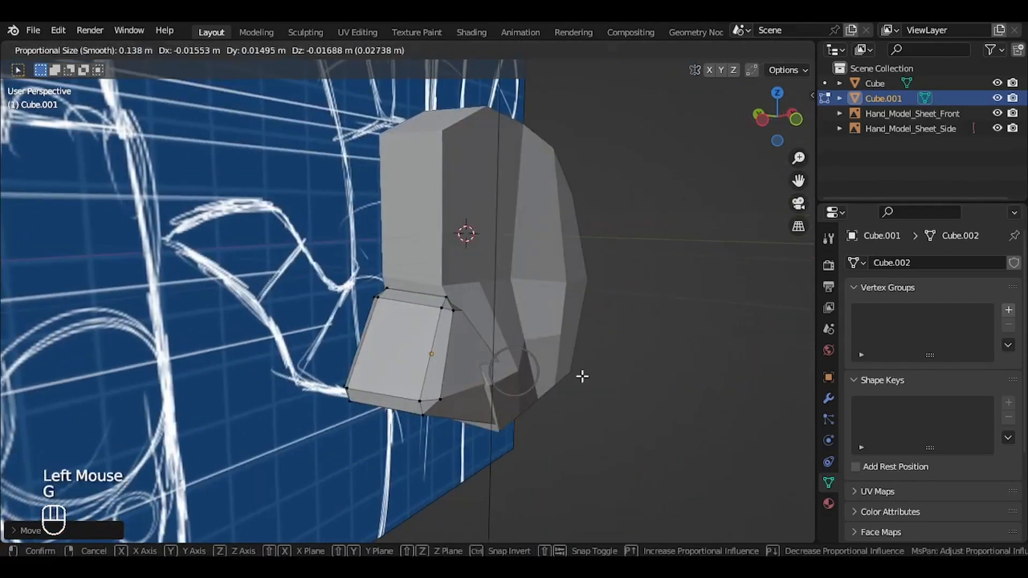
pyautogui.click(583, 379)
# Step: Return to Object Mode, save Hand.blend and frame the full hand reference in the front view
pyautogui.press('Tab')
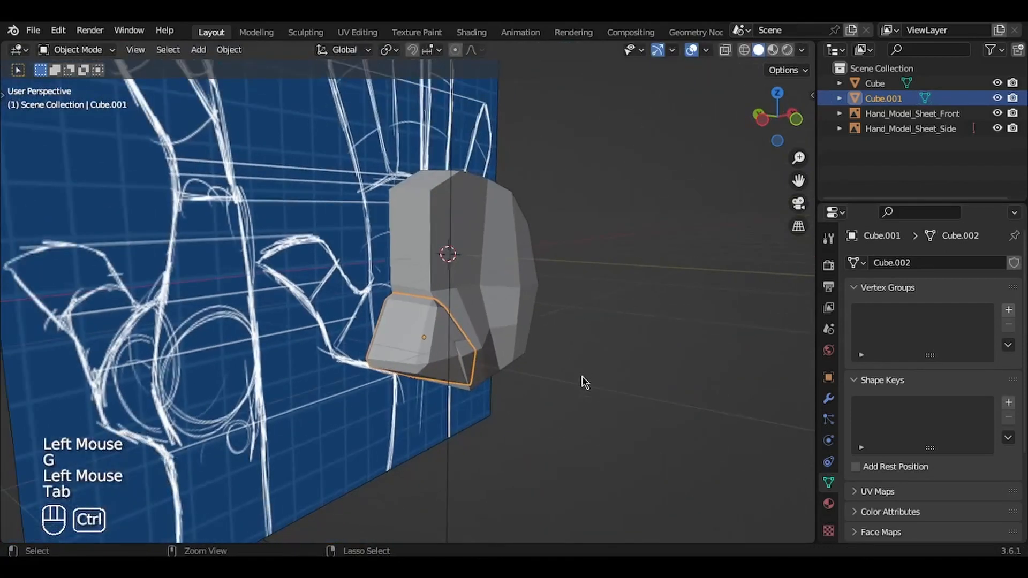
pyautogui.hotkey('ctrl', 's')
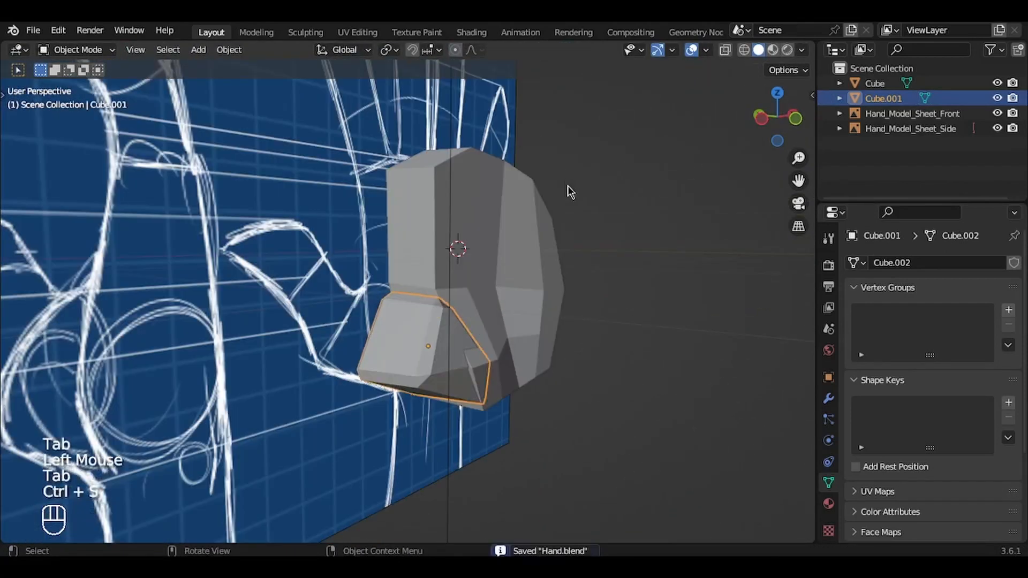
pyautogui.press('KP_1')
pyautogui.hotkey('ctrl', 's')
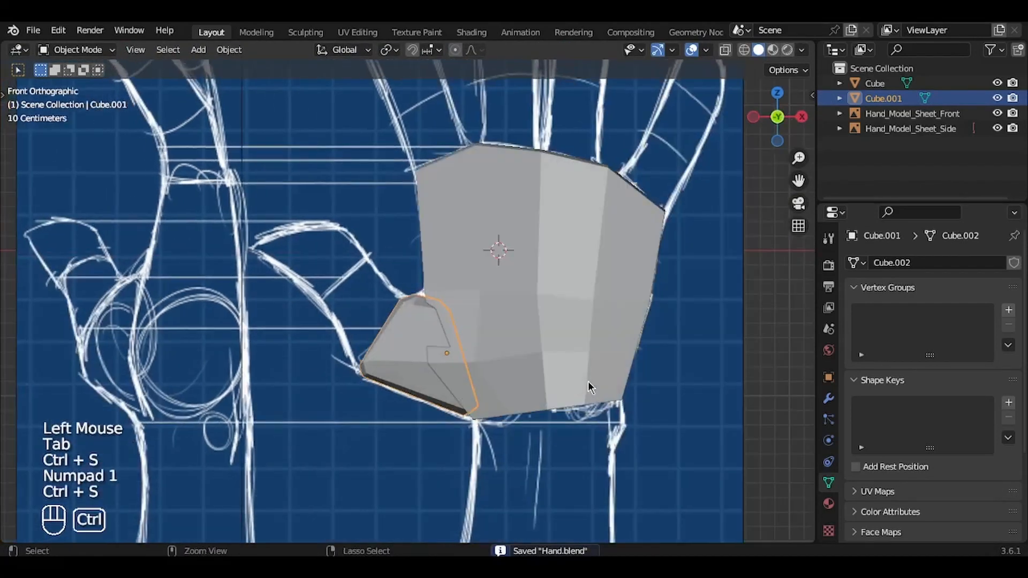
pyautogui.scroll(-2, 588, 381)
pyautogui.keyDown('shift'); pyautogui.moveTo(589, 381); pyautogui.dragTo(587, 417, button='middle'); pyautogui.keyUp('shift')
pyautogui.hotkey('ctrl', 's')
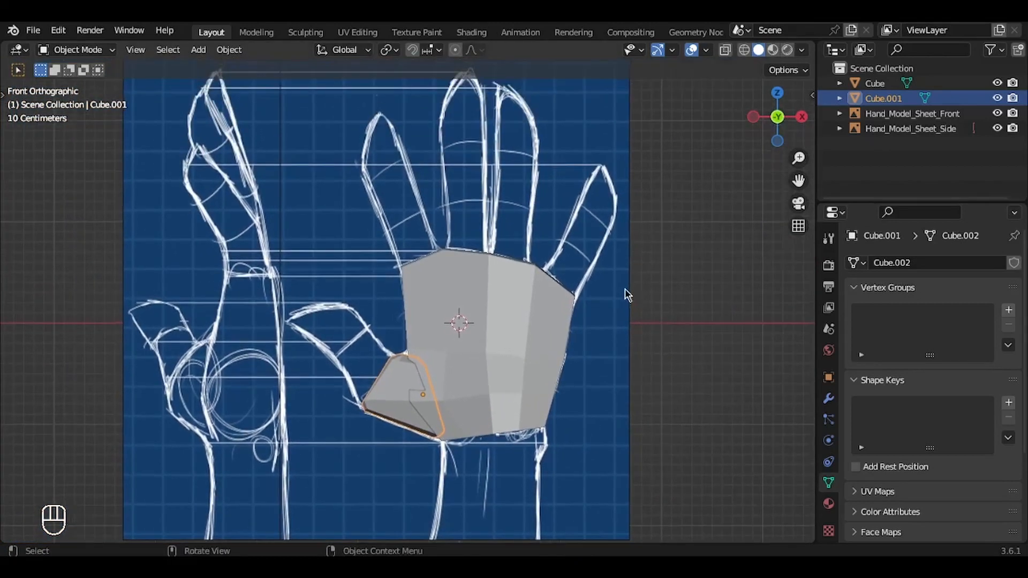
# Step: Add a cylinder, scale it down to finger width and place it over the middle finger outline
pyautogui.hotkey('shift', 'a')
pyautogui.moveTo(591, 258)
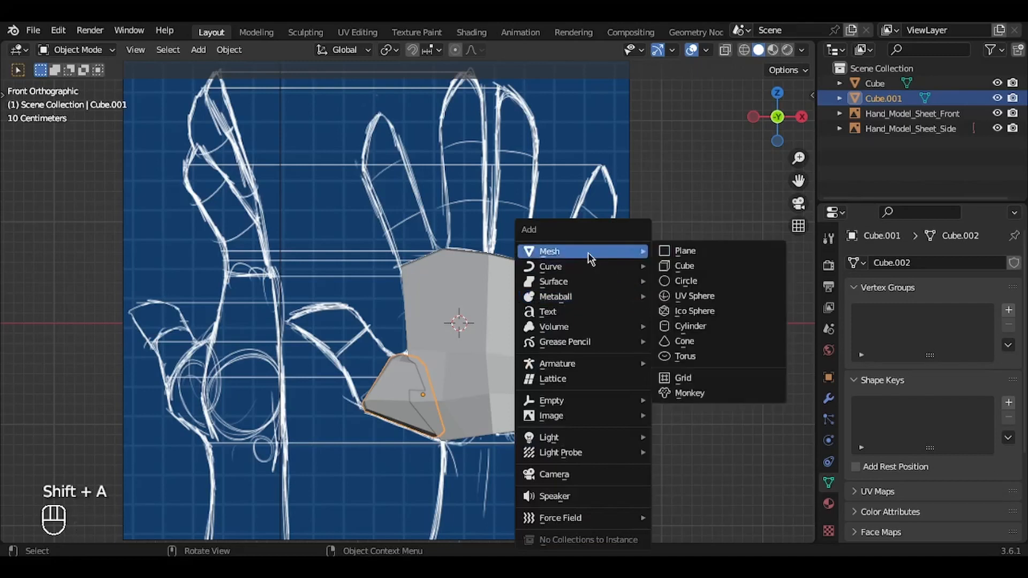
pyautogui.click(697, 326)
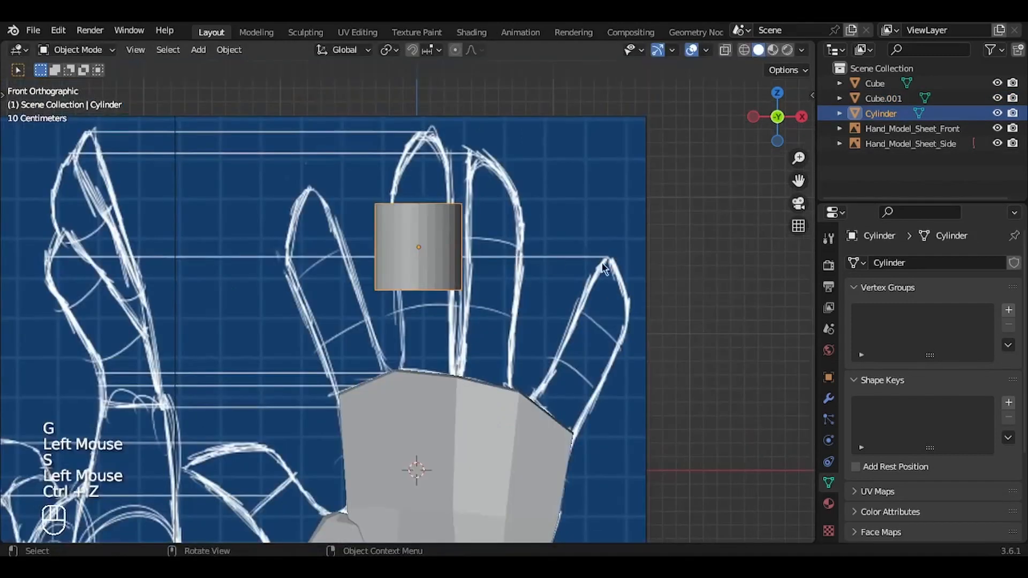
pyautogui.press('s')
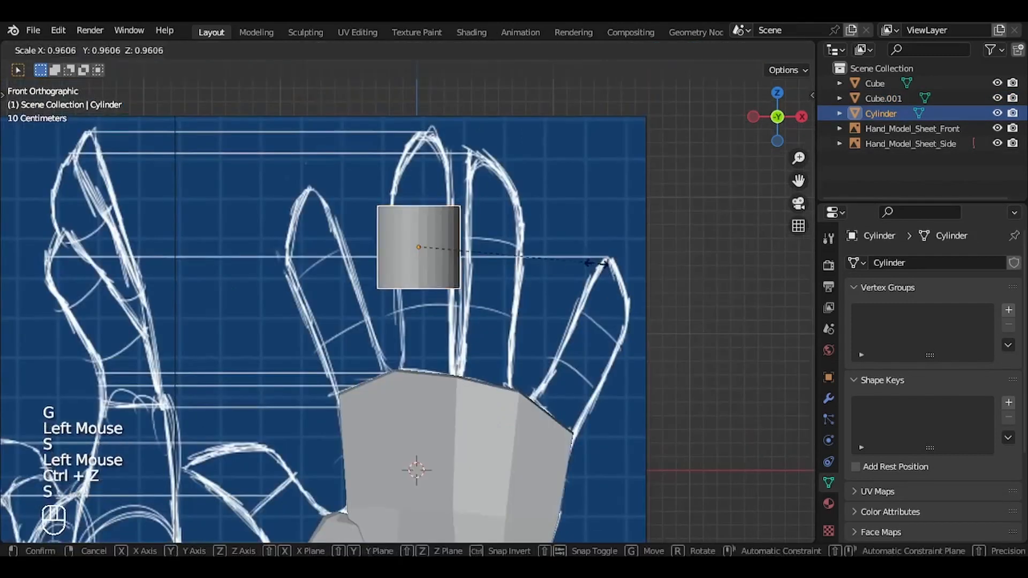
pyautogui.click(524, 264)
pyautogui.press('g')
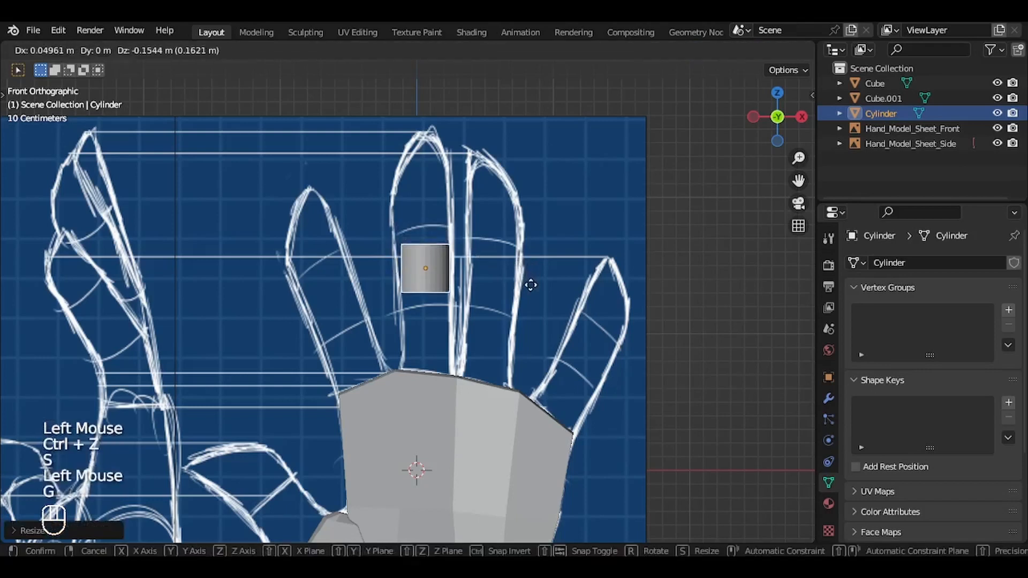
pyautogui.click(531, 290)
pyautogui.keyDown('ctrl'); pyautogui.moveTo(530, 293); pyautogui.dragTo(484, 276, button='middle'); pyautogui.keyUp('ctrl')
# Step: Stretch the cylinder along Z from inside the palm to the middle fingertip and thicken it slightly to match the finger's width
pyautogui.press('s')
pyautogui.press('z')
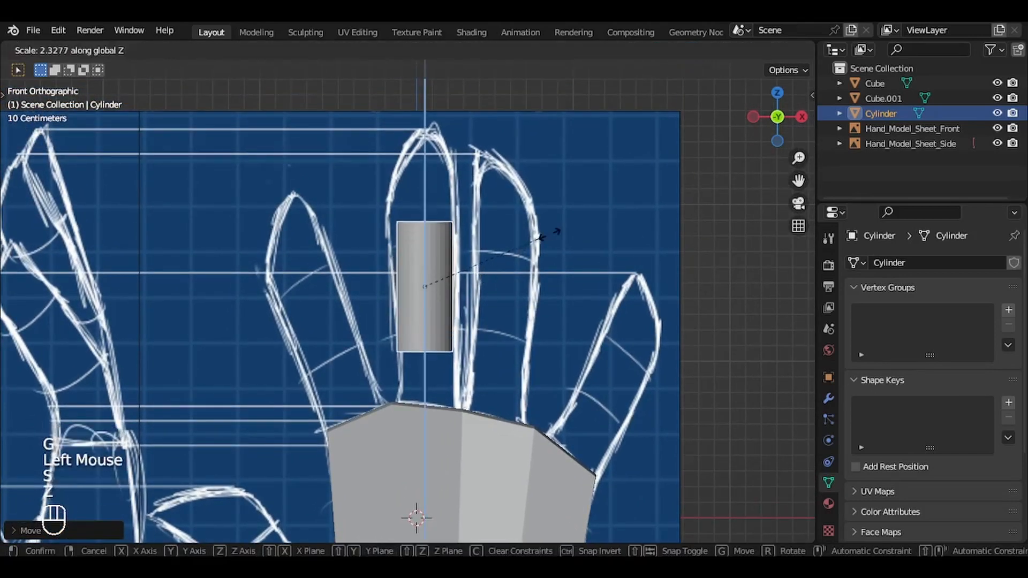
pyautogui.click(535, 230)
pyautogui.press('s')
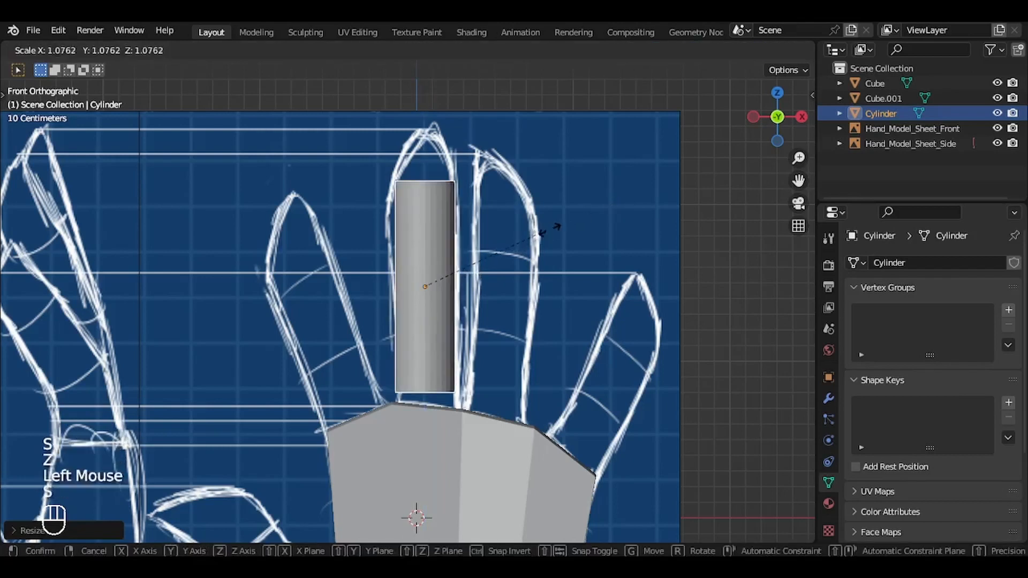
pyautogui.click(563, 227)
pyautogui.press('s')
pyautogui.press('z')
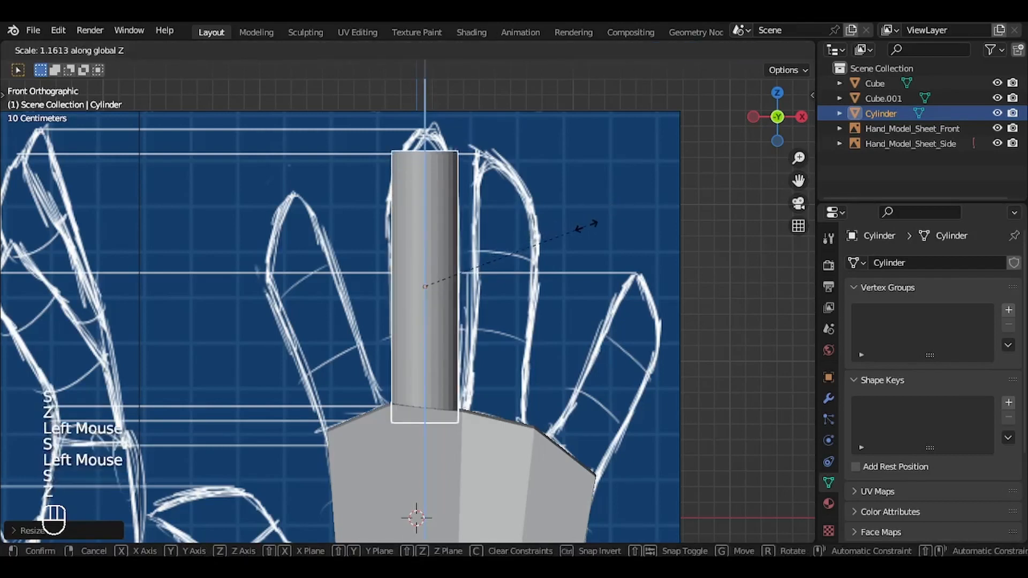
pyautogui.click(618, 222)
pyautogui.moveTo(619, 222); pyautogui.dragTo(617, 216, button='middle')
# Step: Add a loop cut at the middle finger's lower joint and scale the loop down to the finger's width
pyautogui.press('Tab')
pyautogui.press('KP_1')
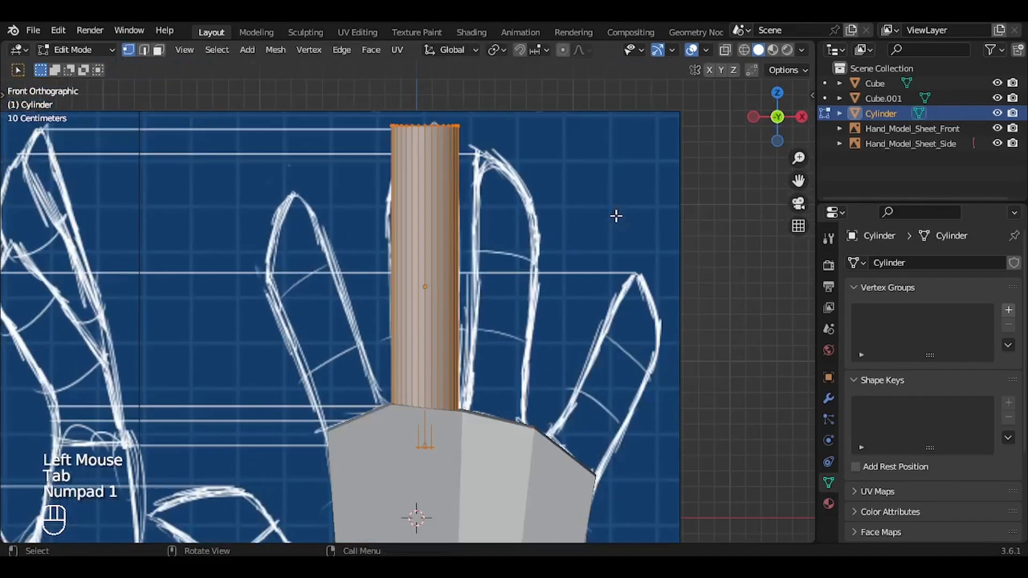
pyautogui.hotkey('ctrl', 'r')
pyautogui.click(431, 248)
pyautogui.press('g')
pyautogui.press('g')
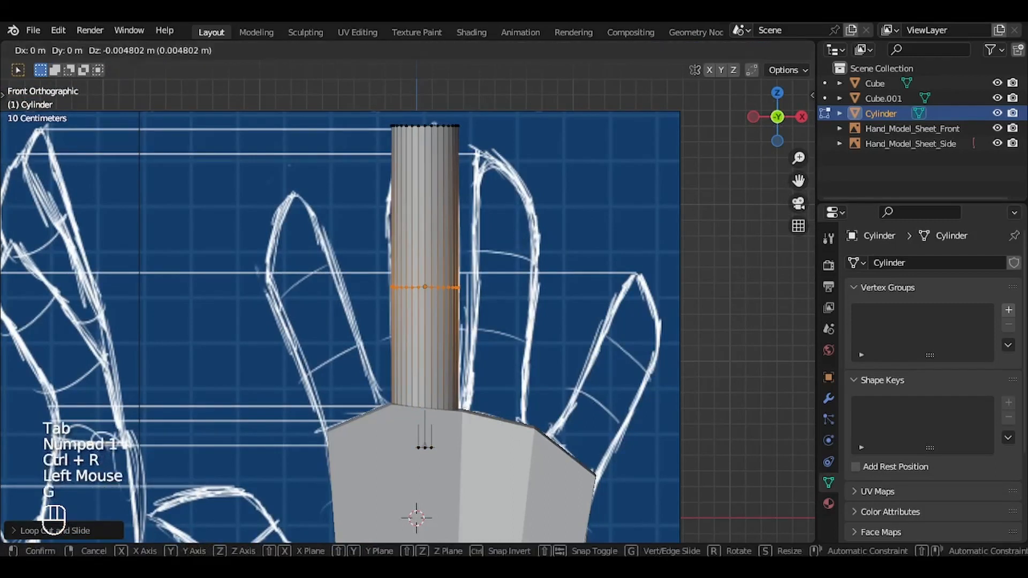
pyautogui.click(521, 280)
pyautogui.press('2')
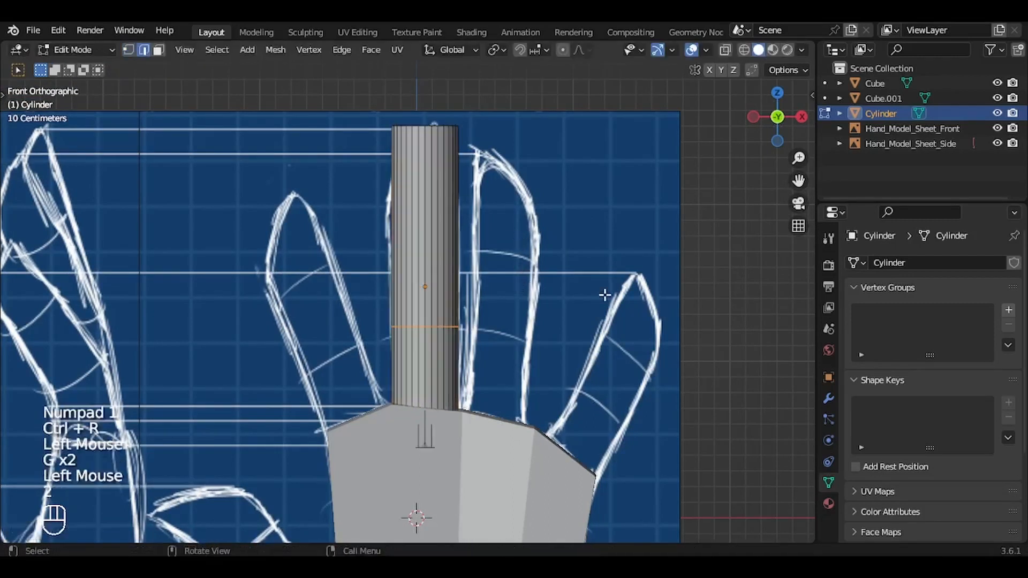
pyautogui.press('s')
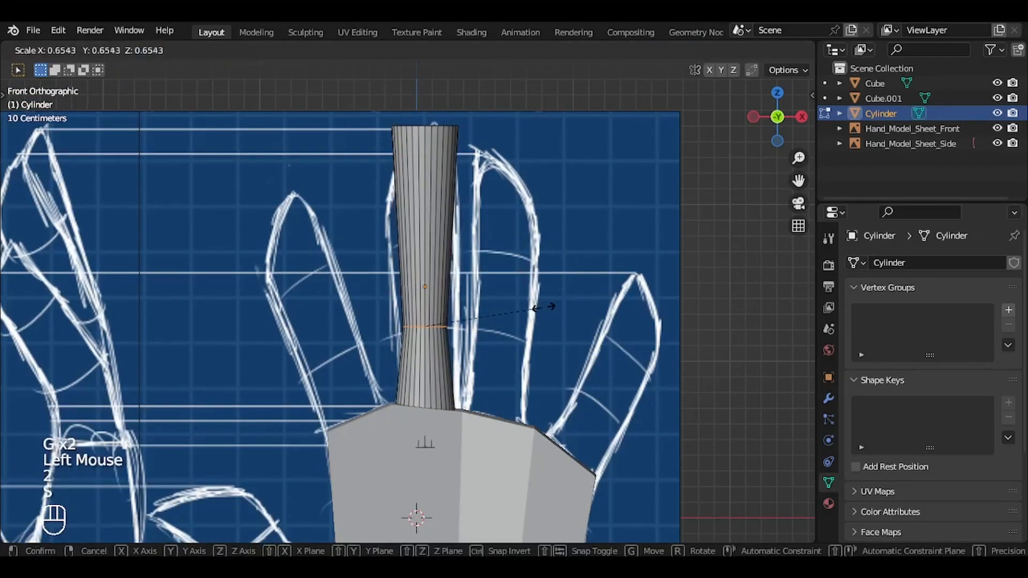
pyautogui.click(574, 308)
# Step: Select the whole finger cylinder, then rotate it slightly and shift it to line up with the middle finger outline
pyautogui.press('a')
pyautogui.press('r')
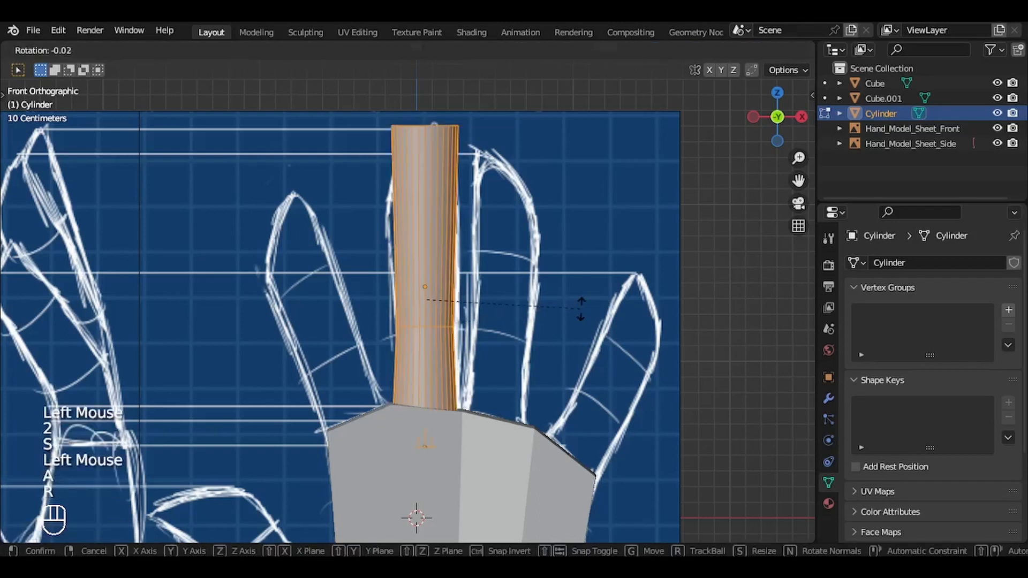
pyautogui.click(581, 306)
pyautogui.press('g')
pyautogui.click(584, 307)
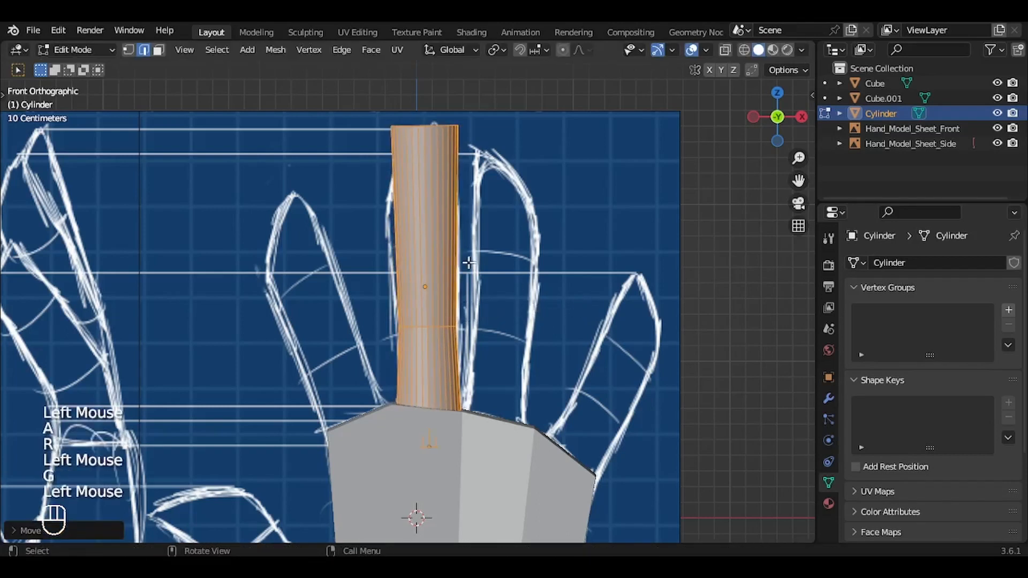
# Step: Add a second loop cut above the first and slide it to the middle finger's upper joint
pyautogui.hotkey('ctrl', 'r')
pyautogui.click(469, 263)
pyautogui.press('g')
pyautogui.press('g')
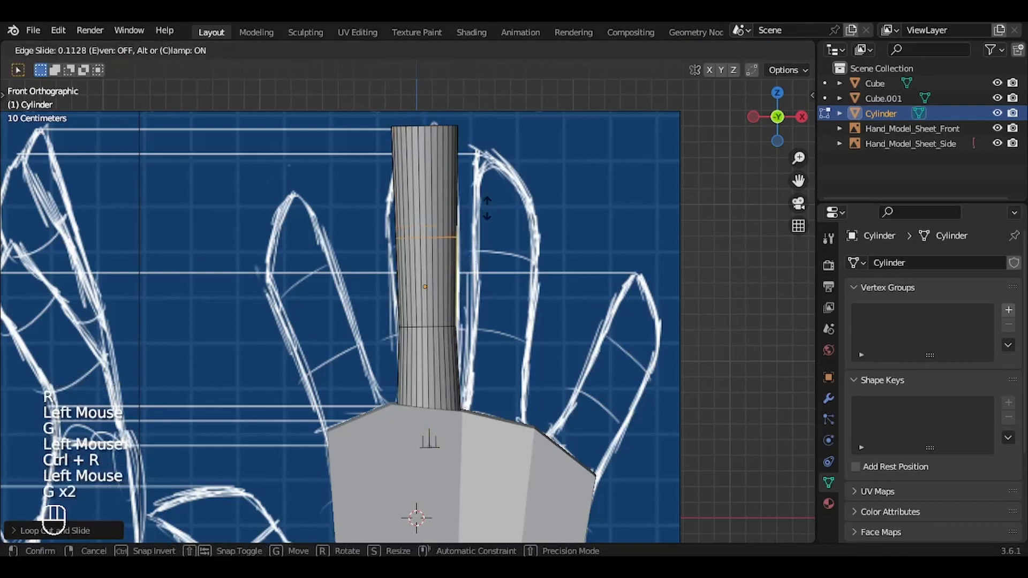
pyautogui.click(487, 215)
# Step: Reposition and scale the upper-joint loop to match the middle finger outline
pyautogui.press('g')
pyautogui.click(489, 211)
pyautogui.press('s')
pyautogui.click(489, 211)
pyautogui.press('s')
pyautogui.click(489, 211)
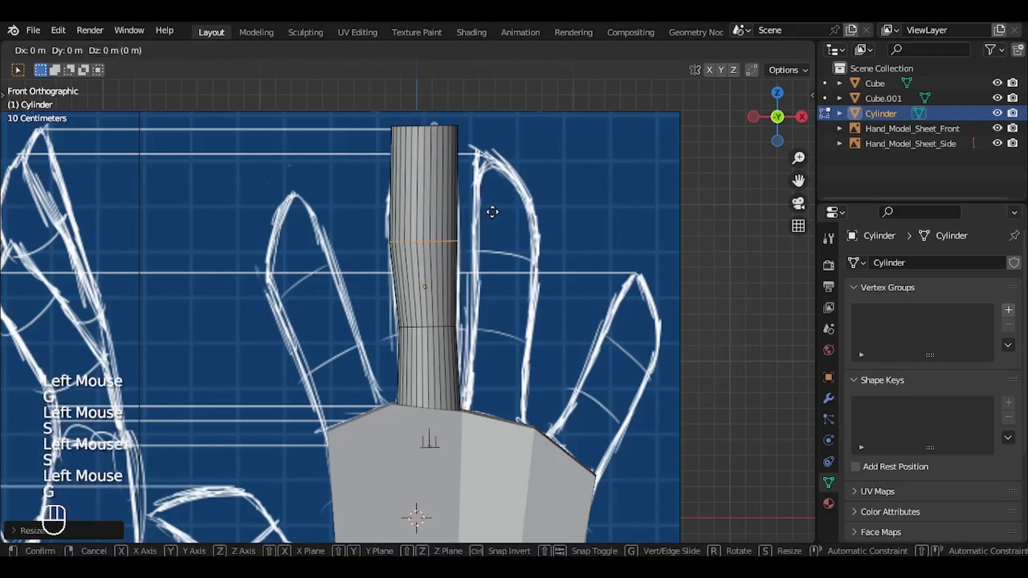
pyautogui.press('g')
pyautogui.press('s')
pyautogui.click(489, 212)
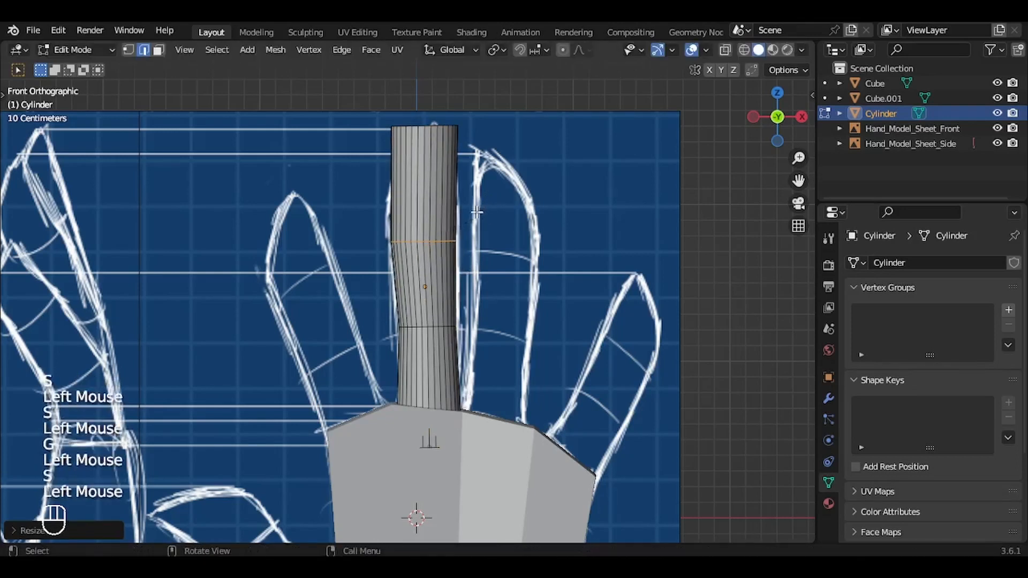
# Step: Add a loop cut in the fingertip segment, scale it to about 1.1 and lower it toward the upper joint
pyautogui.hotkey('ctrl', 'r')
pyautogui.click(471, 188)
pyautogui.press('s')
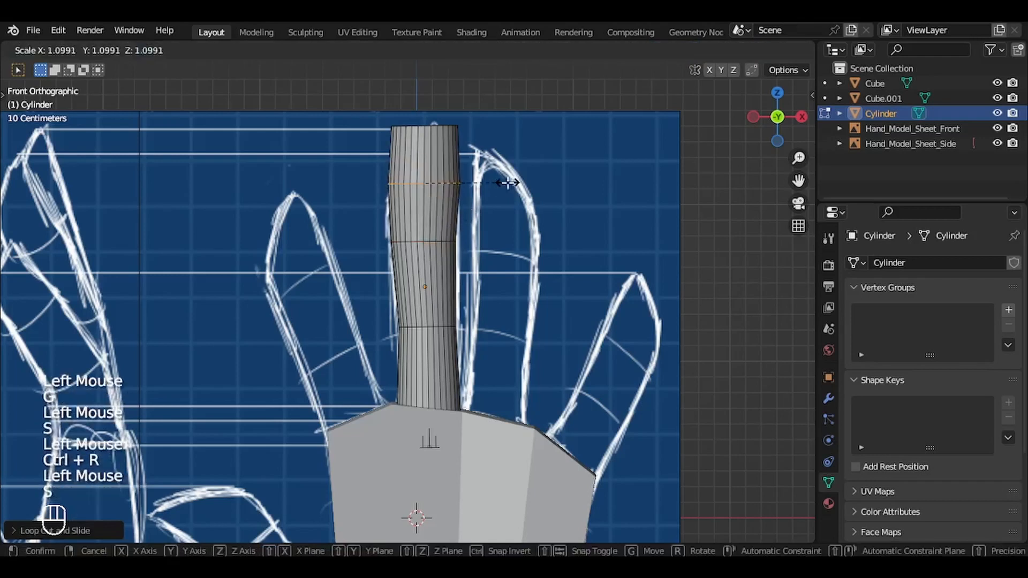
pyautogui.click(507, 183)
pyautogui.press('g')
pyautogui.click(506, 204)
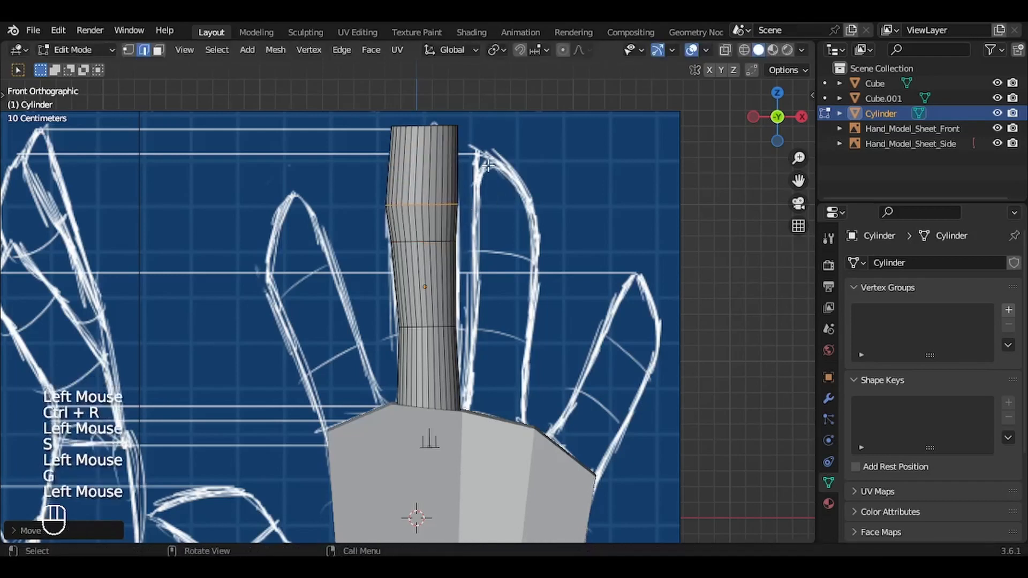
# Step: Select the cylinder's top face in the front view, scale it down and reposition it to fit the middle fingertip outline
pyautogui.moveTo(487, 166); pyautogui.dragTo(482, 162, button='middle')
pyautogui.press('3')
pyautogui.click(439, 128)
pyautogui.press('KP_1')
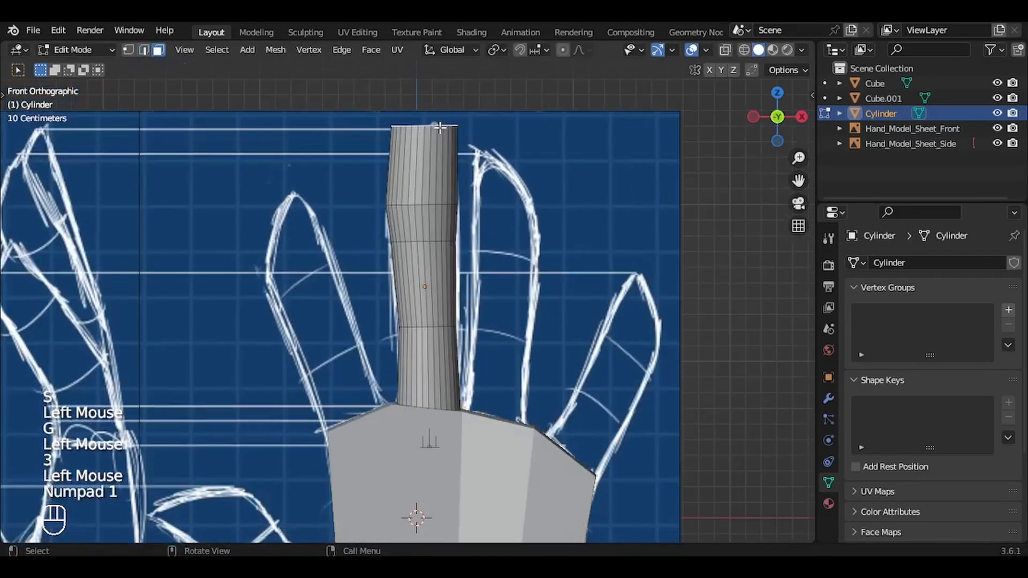
pyautogui.press('s')
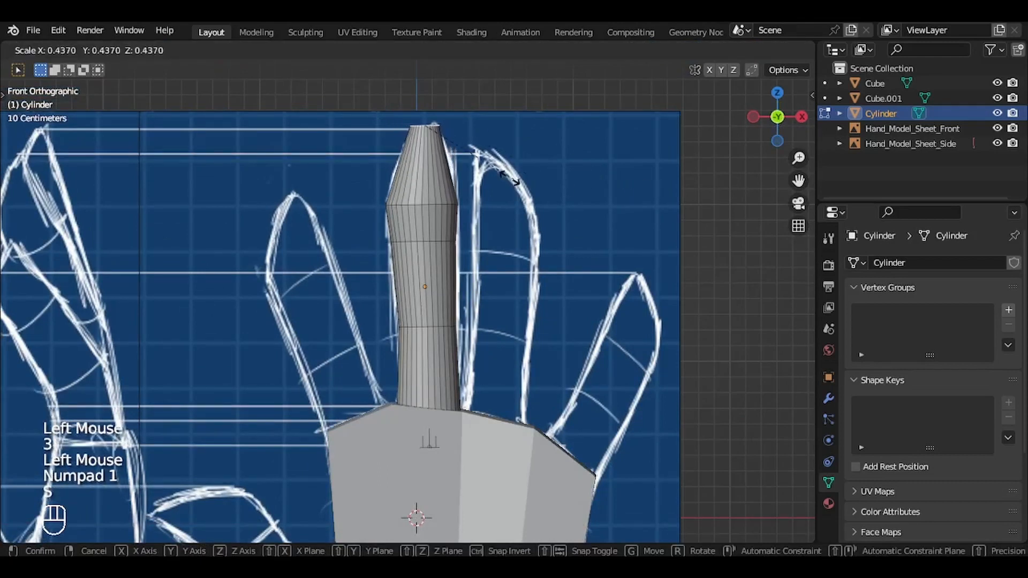
pyautogui.click(478, 161)
pyautogui.press('g')
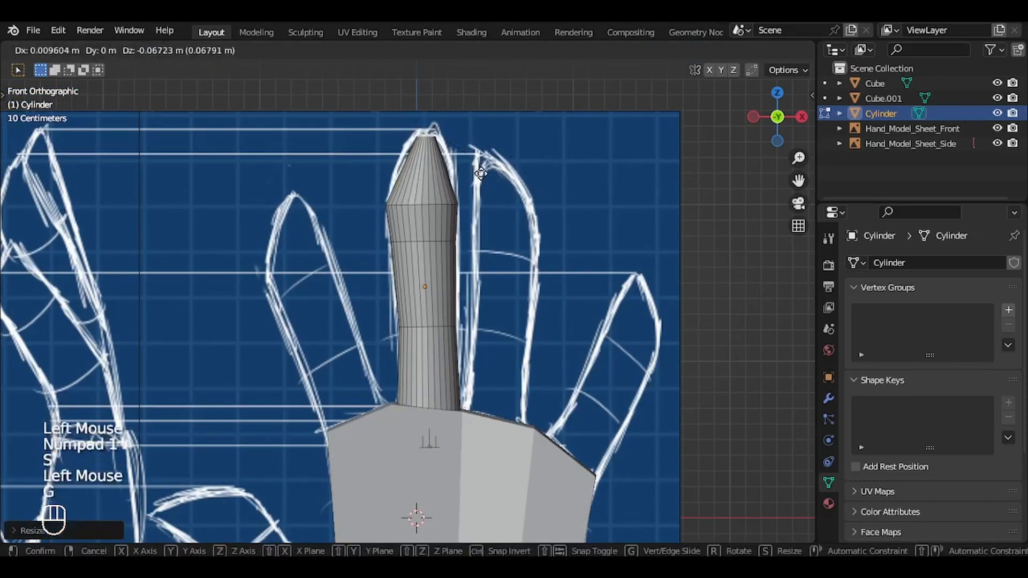
pyautogui.click(481, 169)
pyautogui.press('s')
pyautogui.click(496, 170)
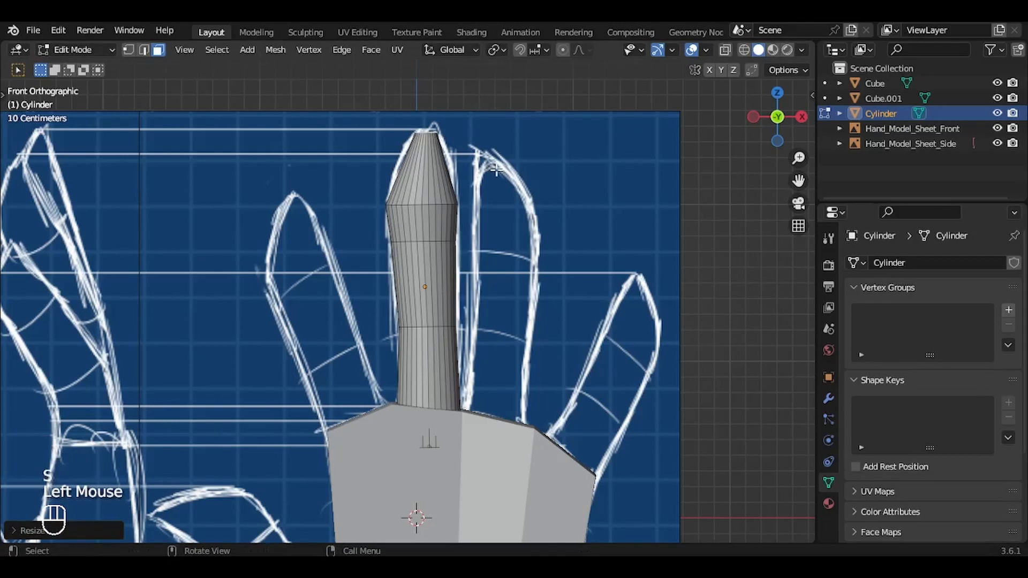
# Step: Add a loop cut in the tapered fingertip segment and widen it to the outline, then slightly narrow the loop below it
pyautogui.hotkey('ctrl', 'r')
pyautogui.click(426, 167)
pyautogui.press('s')
pyautogui.click(429, 202)
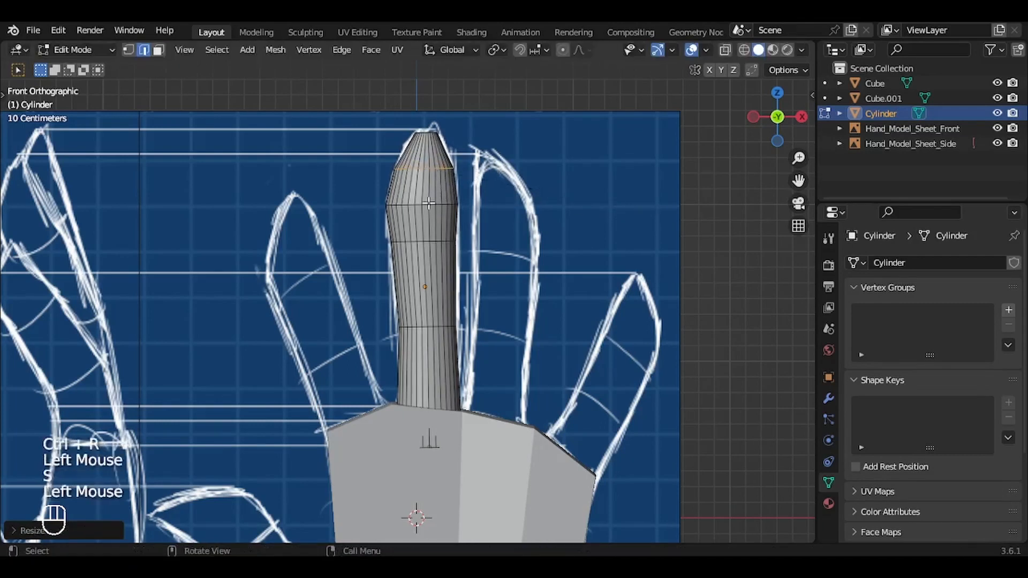
pyautogui.keyDown('alt'); pyautogui.click(429, 204); pyautogui.keyUp('alt')
pyautogui.press('s')
pyautogui.click(579, 213)
# Step: Select the face ring between the finger's two joints, lower it slightly and enlarge it to match the front outline
pyautogui.press('4')
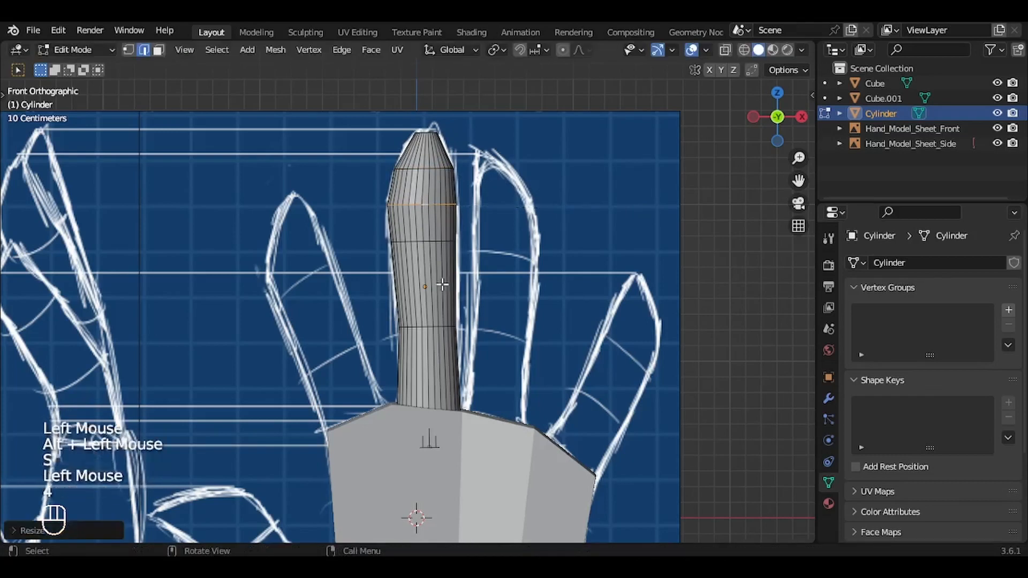
pyautogui.keyDown('alt'); pyautogui.click(442, 284); pyautogui.keyUp('alt')
pyautogui.press('3')
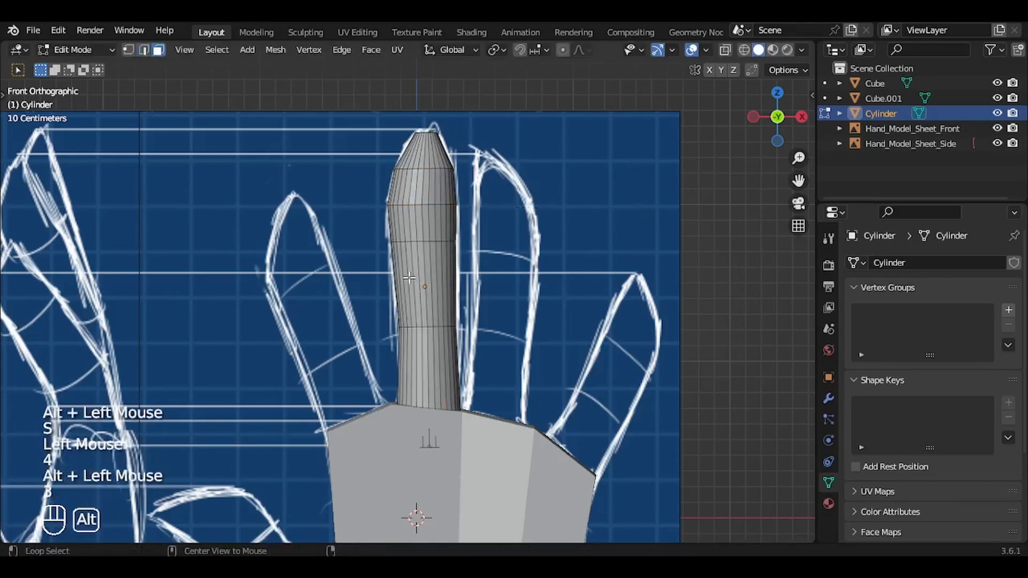
pyautogui.keyDown('alt'); pyautogui.click(428, 284); pyautogui.keyUp('alt')
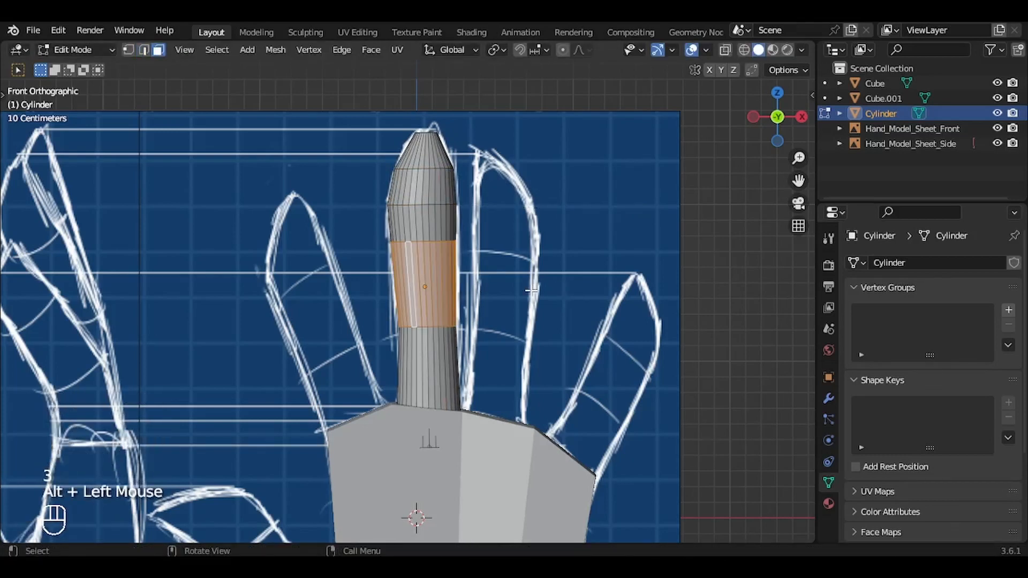
pyautogui.press('g')
pyautogui.press('g')
pyautogui.click(533, 292)
pyautogui.press('s')
pyautogui.click(536, 296)
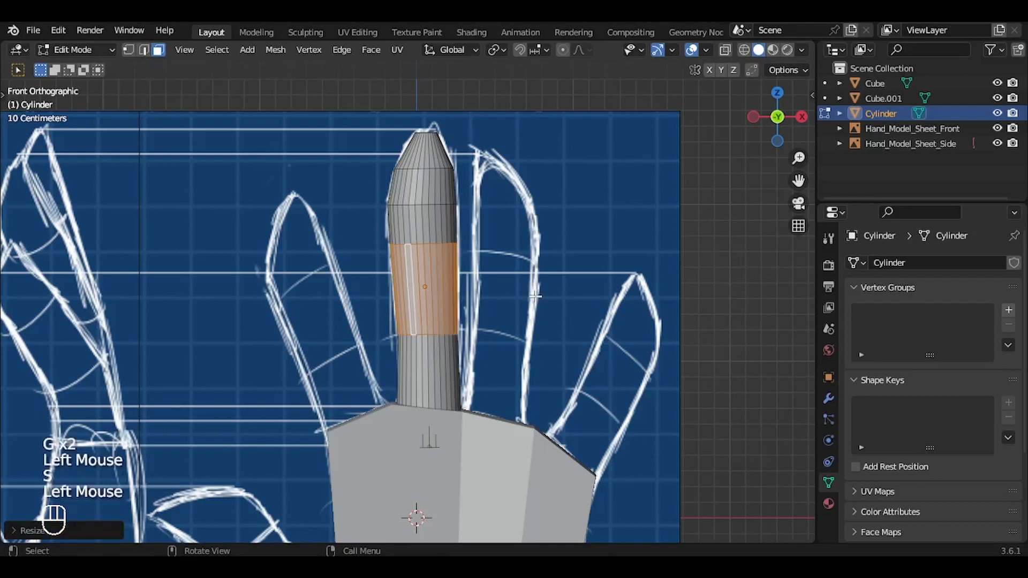
# Step: Select the whole finger mesh and scale it slightly narrower along the Y axis in the side view
pyautogui.press('KP_3')
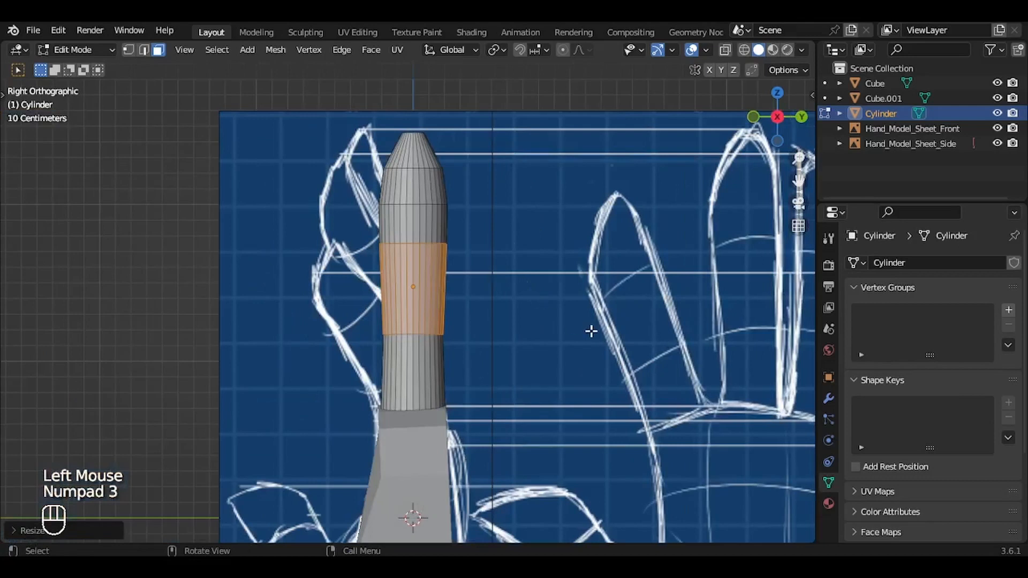
pyautogui.press('a')
pyautogui.press('s')
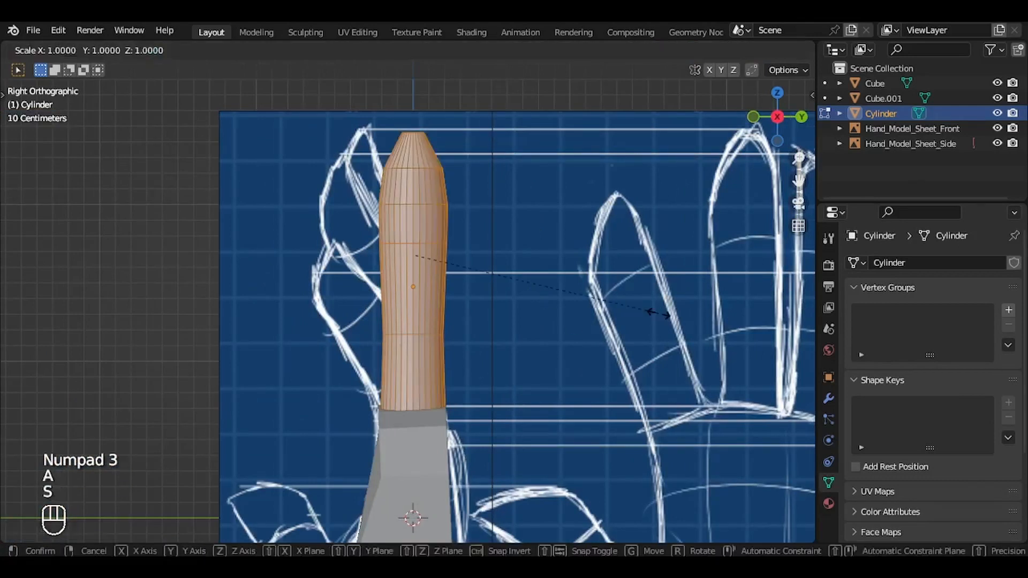
pyautogui.press('y')
pyautogui.click(642, 313)
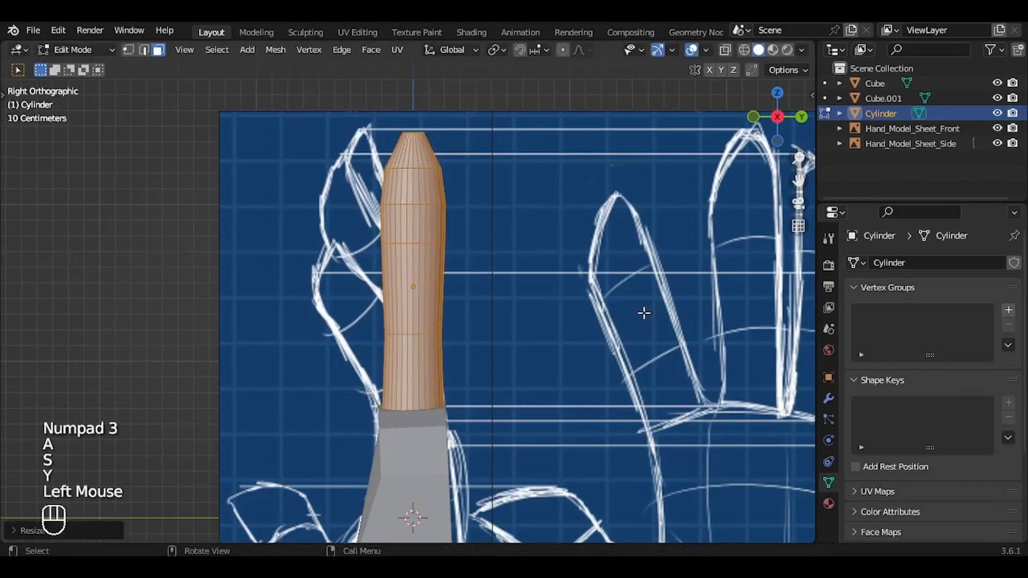
# Step: Select the fingertip's end face and scale it narrower along the Y axis
pyautogui.moveTo(643, 311); pyautogui.dragTo(642, 311, button='middle')
pyautogui.press('3')
pyautogui.click(414, 249)
pyautogui.press('g')
pyautogui.press('Escape')
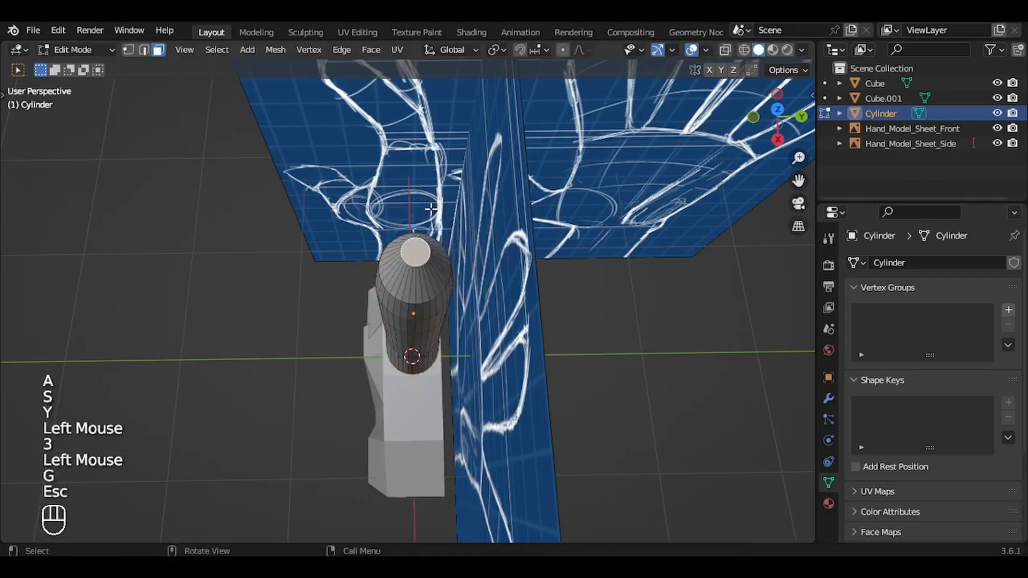
pyautogui.moveTo(431, 208); pyautogui.dragTo(432, 209, button='middle')
pyautogui.press('s')
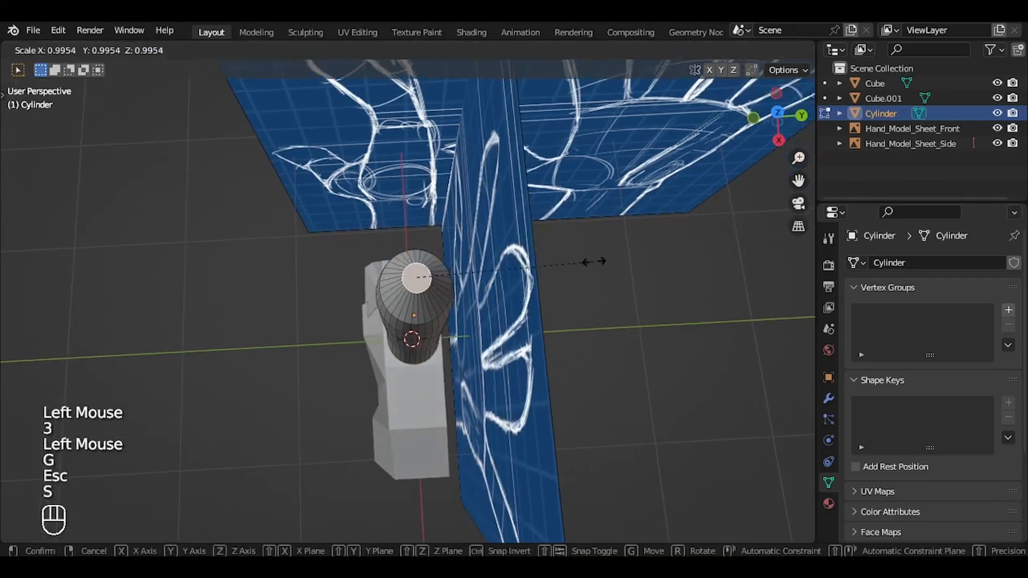
pyautogui.press('y')
pyautogui.click(553, 264)
# Step: Shift the tip face about 0.077 m along Y, then grow the selection by one ring and nudge it along Y
pyautogui.press('KP_3')
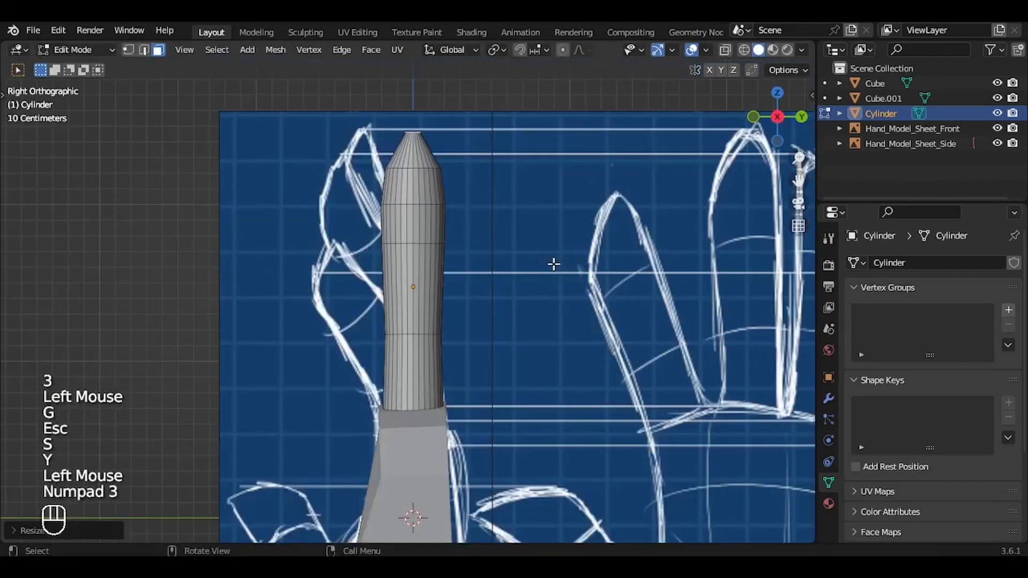
pyautogui.press('g')
pyautogui.press('y')
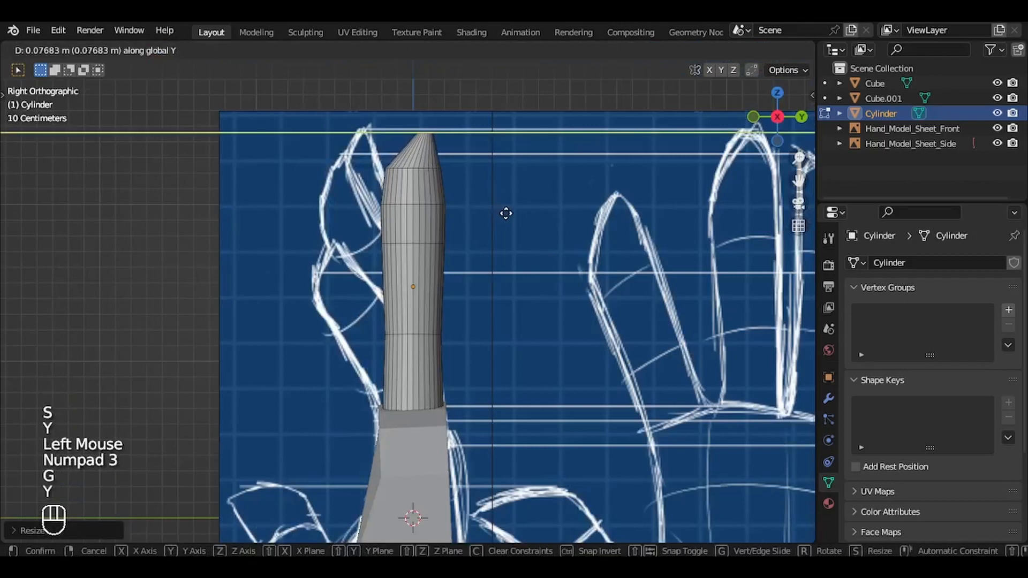
pyautogui.click(507, 214)
pyautogui.press('ctrl+KP_Add')
pyautogui.press('g')
pyautogui.press('y')
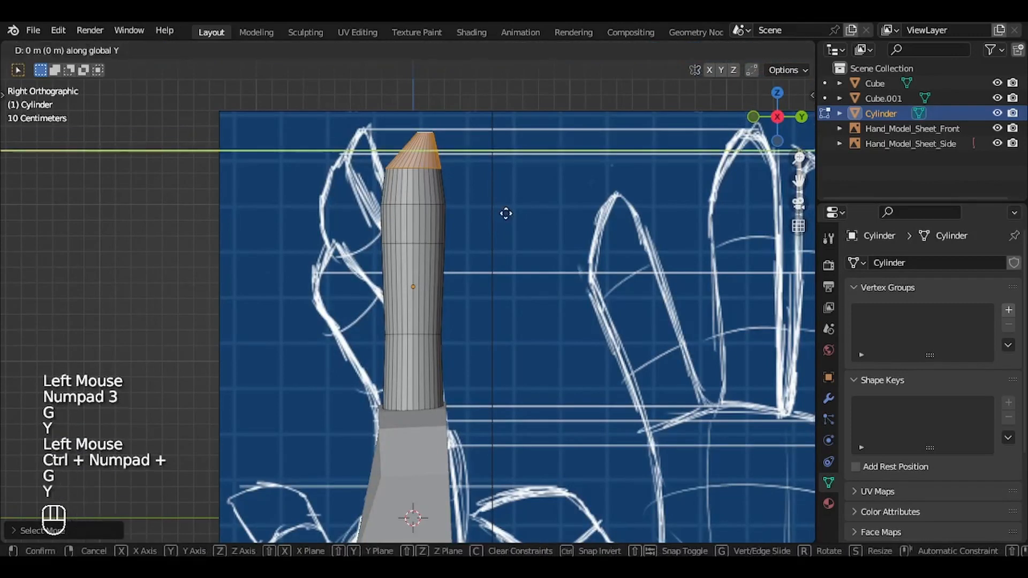
pyautogui.click(507, 214)
# Step: Grow the selection to the top two finger segments and shift them slightly along the Y axis
pyautogui.press('ctrl+KP_Add')
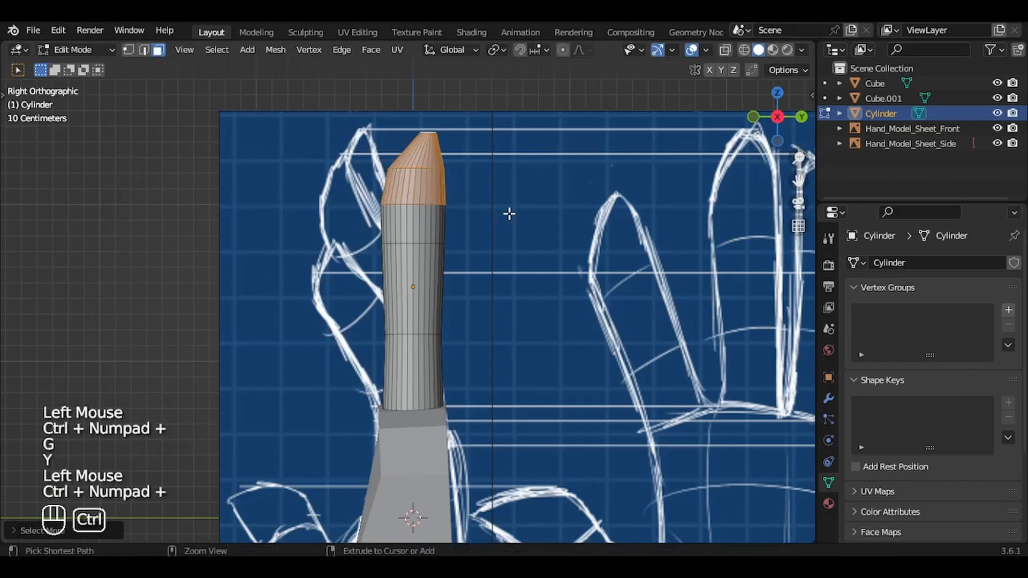
pyautogui.press('g')
pyautogui.press('y')
pyautogui.click(546, 211)
pyautogui.press('s')
pyautogui.press('Escape')
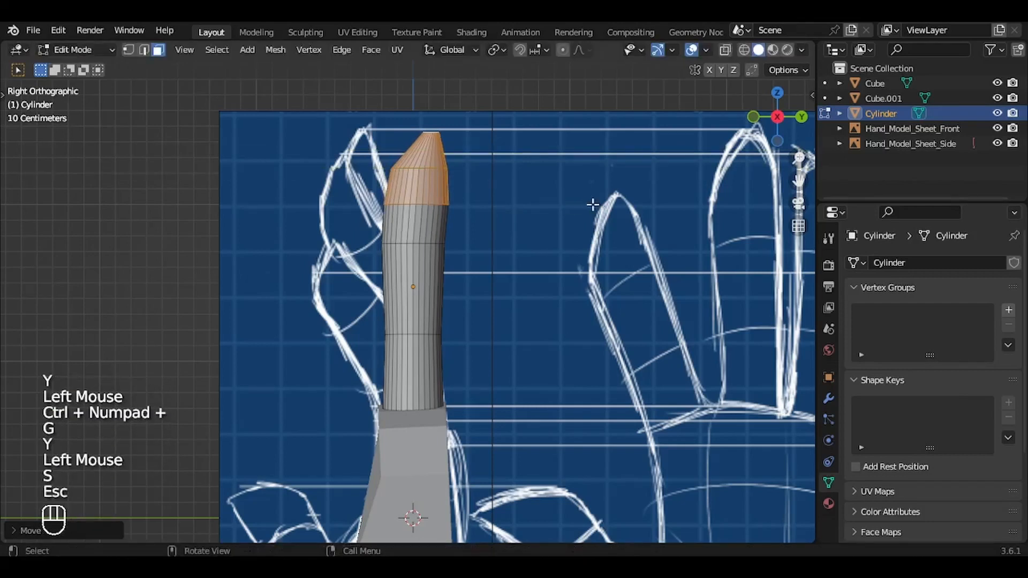
# Step: Select the entire finger again and thin it further along the Y axis
pyautogui.press('a')
pyautogui.press('s')
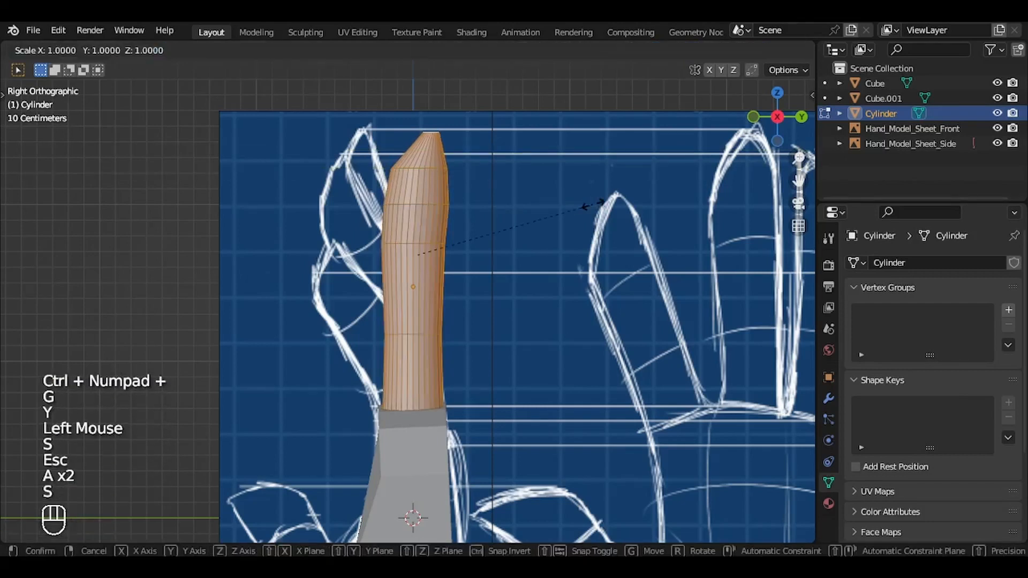
pyautogui.press('y')
pyautogui.click(575, 204)
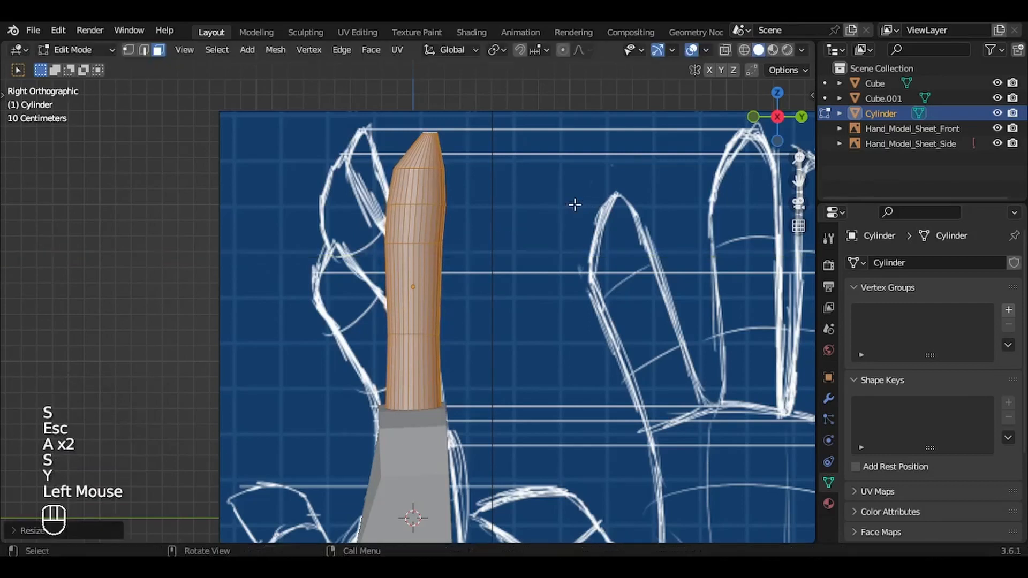
# Step: Select all finger segments above the lower joint and rotate them toward the finger outline in the side reference
pyautogui.keyDown('alt'); pyautogui.click(429, 155); pyautogui.keyUp('alt')
pyautogui.press('g')
pyautogui.press('Escape')
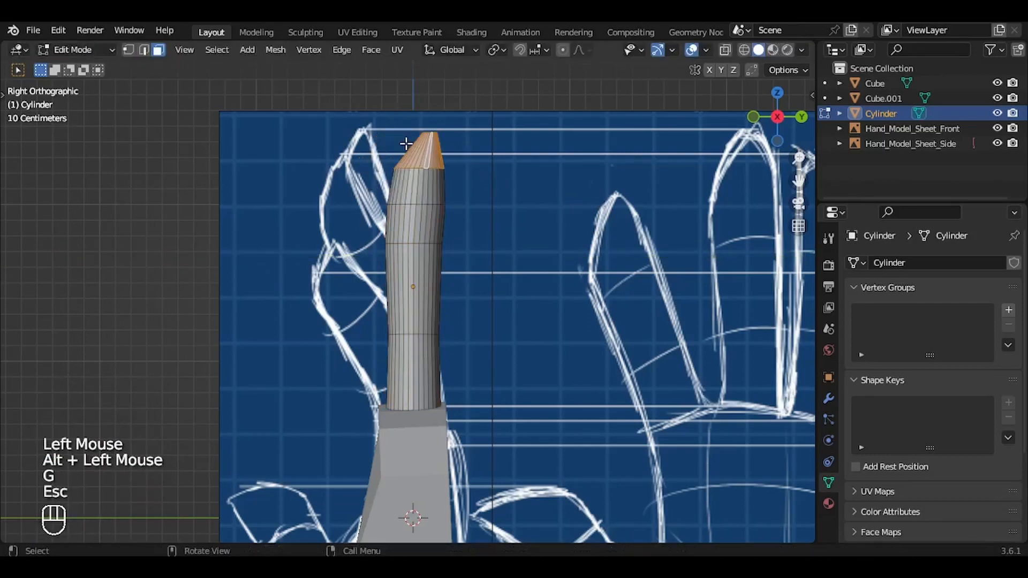
pyautogui.press('ctrl')
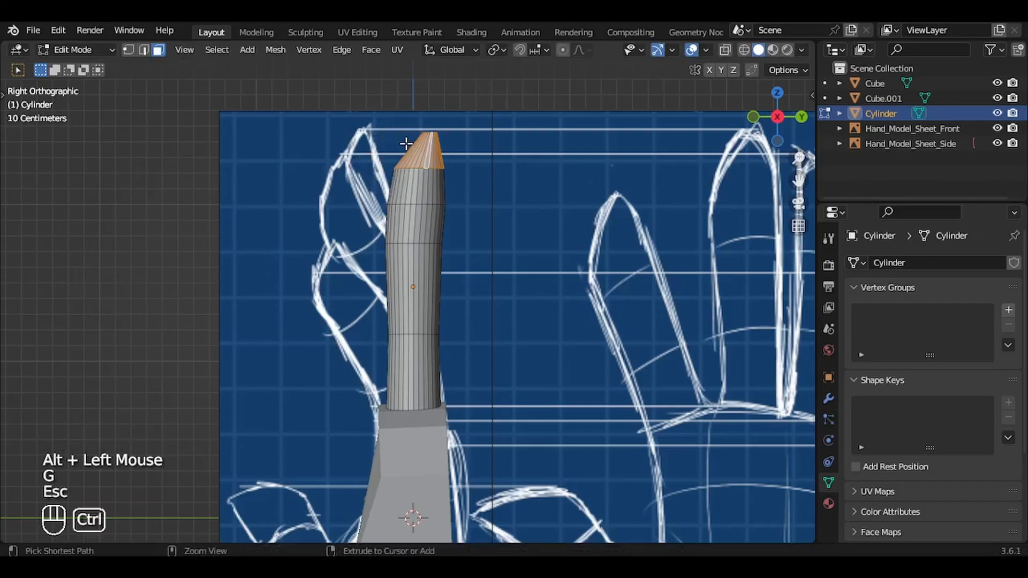
pyautogui.press('ctrl+KP_Add')
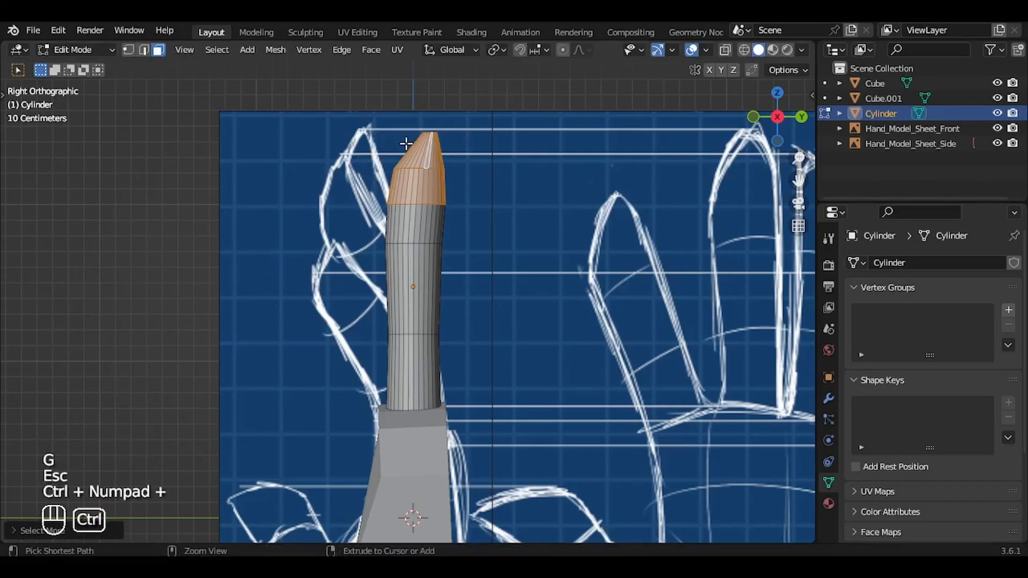
pyautogui.press('ctrl+KP_Add')
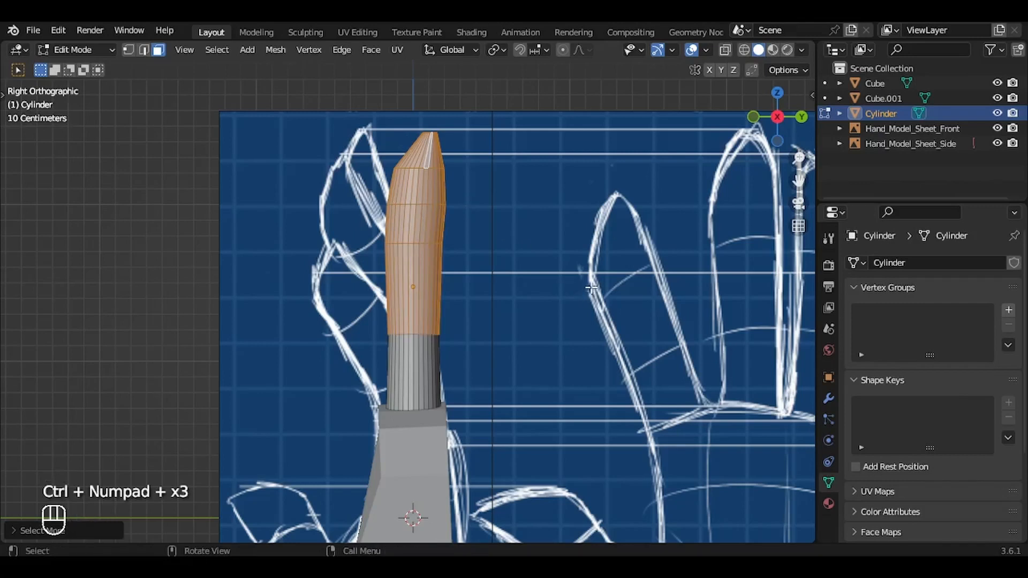
pyautogui.press('r')
pyautogui.click(568, 226)
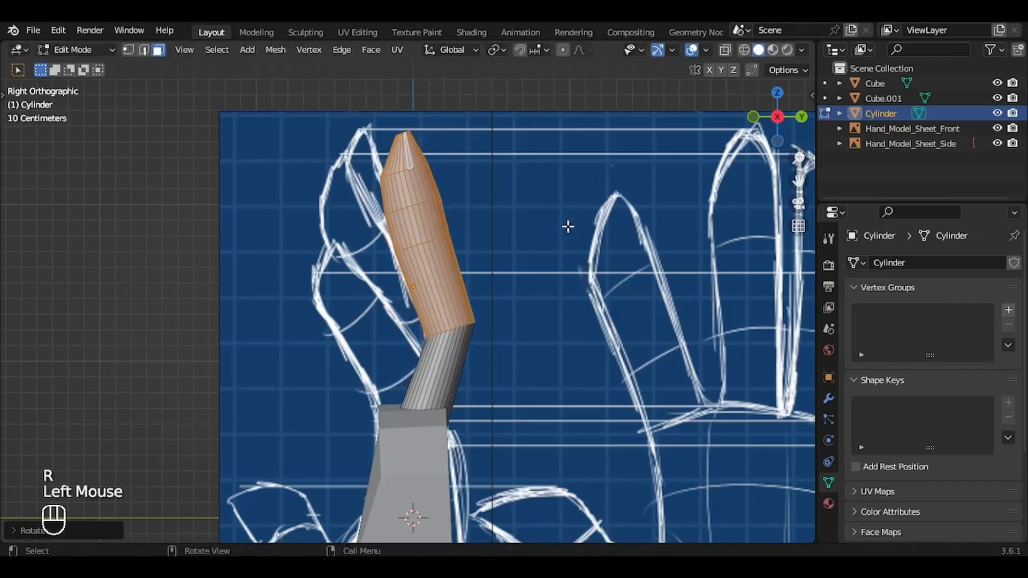
# Step: Move the rotated segments about -0.26 m along Y, then fine-tune their rotation and Y position to follow the side outline
pyautogui.press('g')
pyautogui.press('y')
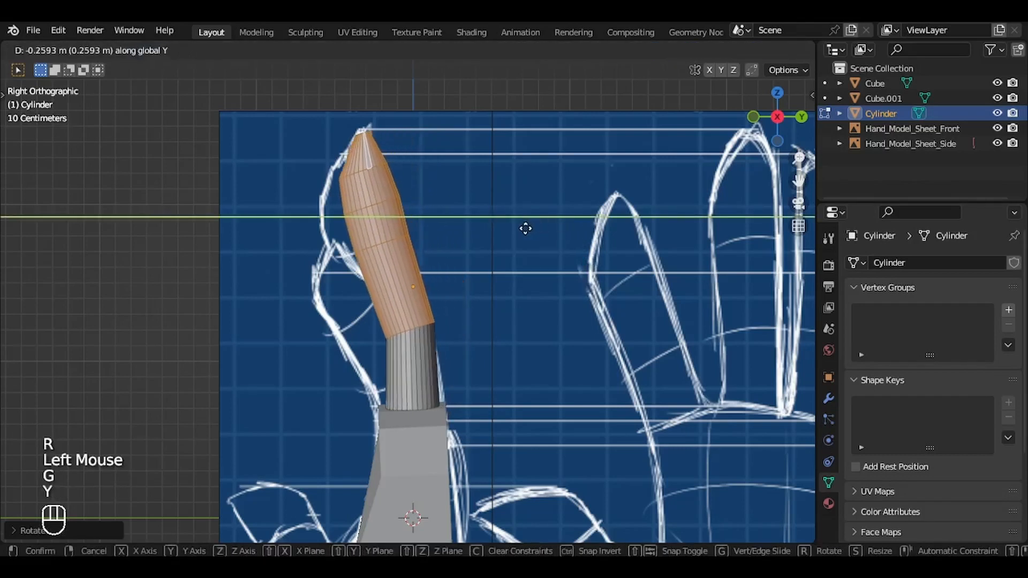
pyautogui.click(526, 229)
pyautogui.press('r')
pyautogui.click(533, 236)
pyautogui.press('g')
pyautogui.press('y')
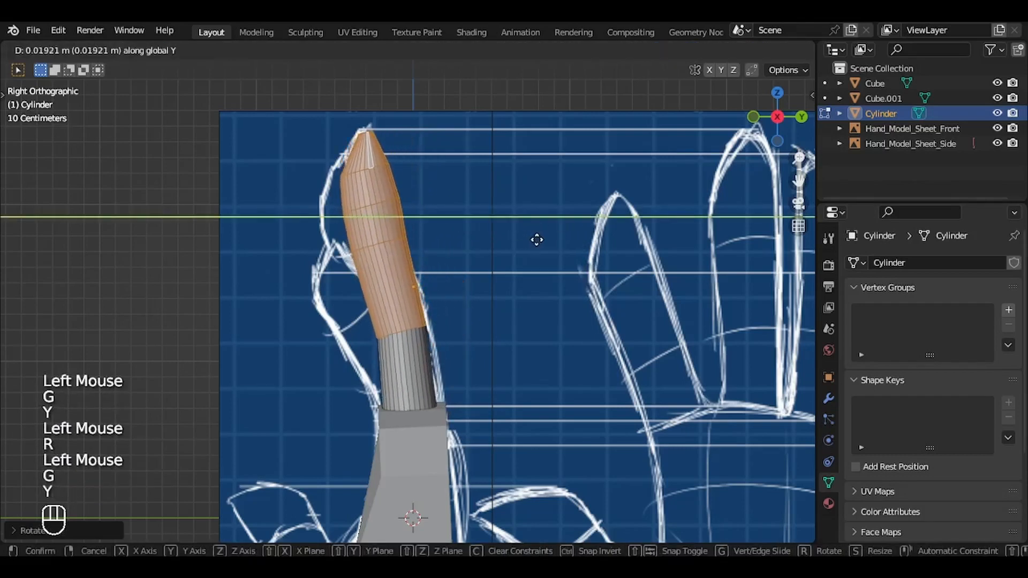
pyautogui.click(539, 241)
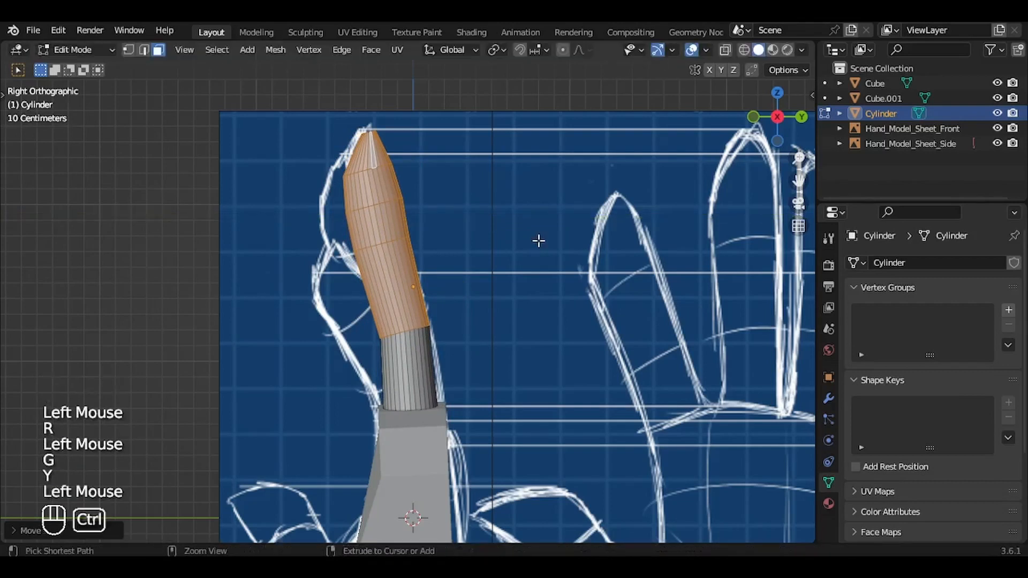
# Step: Shrink the selection to the segments above the upper joint and scale them narrower along the Y axis
pyautogui.press('ctrl+KP_Subtract')
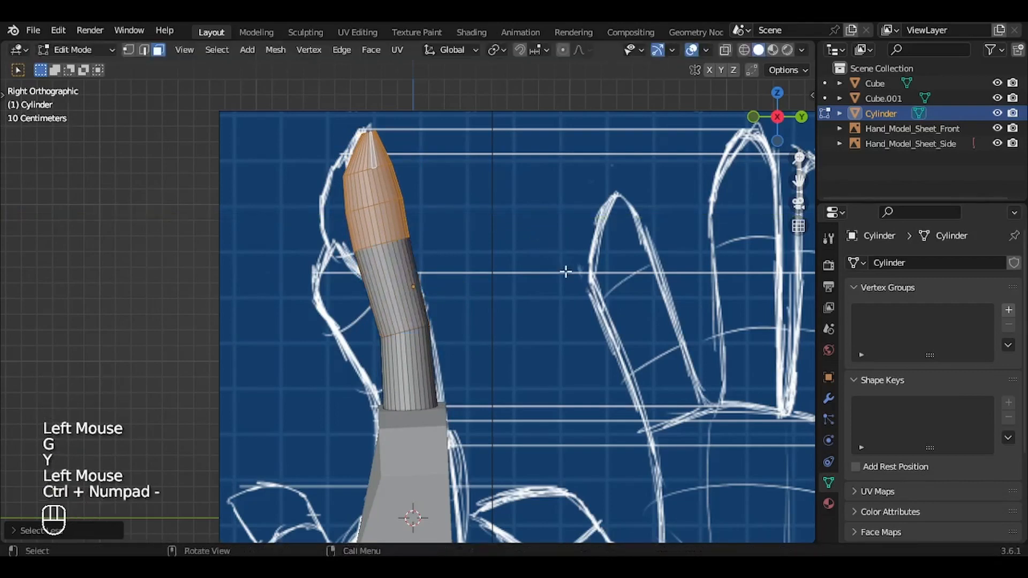
pyautogui.press('s')
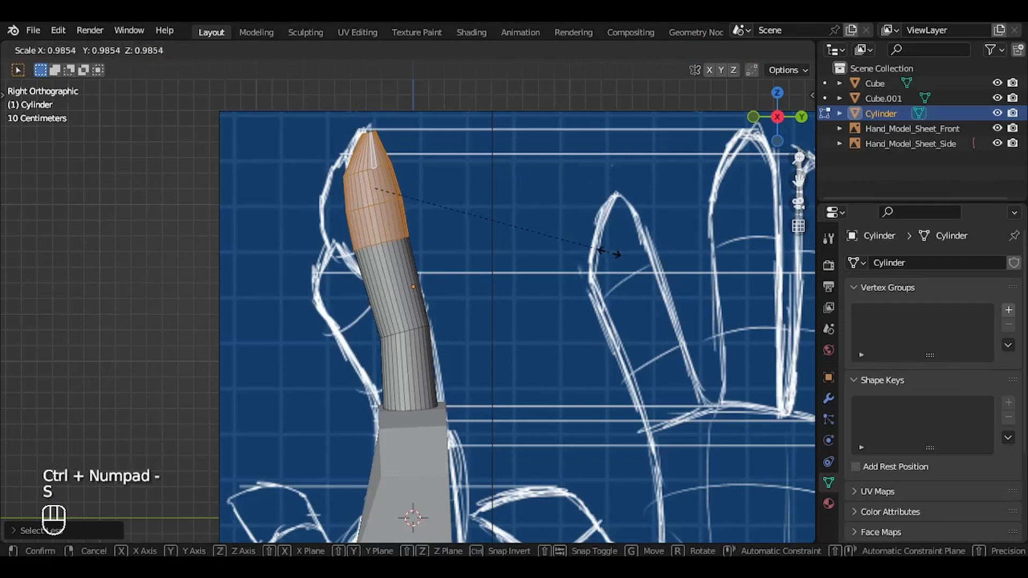
pyautogui.press('y')
pyautogui.click(595, 245)
pyautogui.press('s')
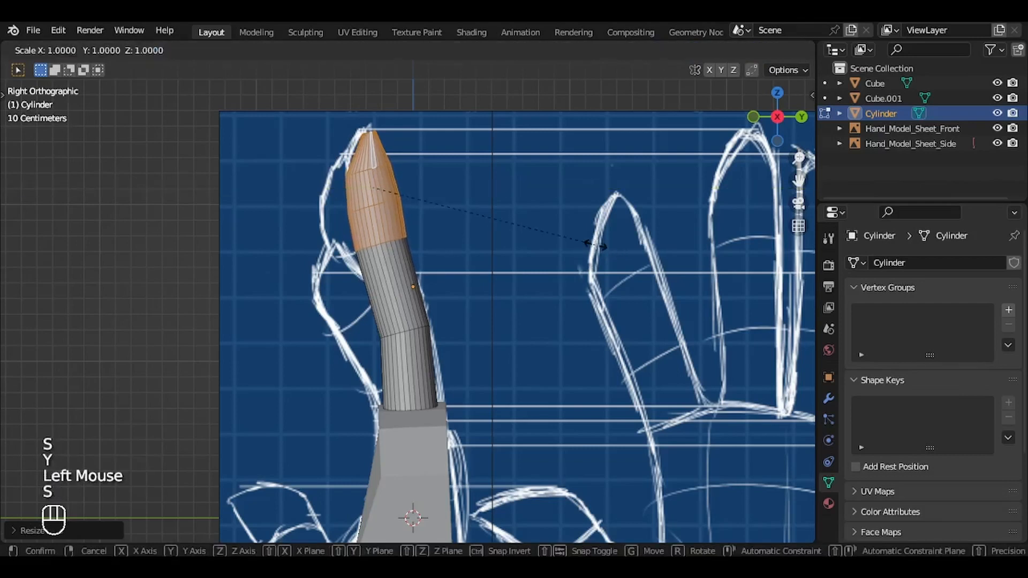
pyautogui.press('y')
pyautogui.click(586, 245)
# Step: Rotate the segments above the upper joint about -9 degrees and move them about -0.05 m along Y
pyautogui.press('r')
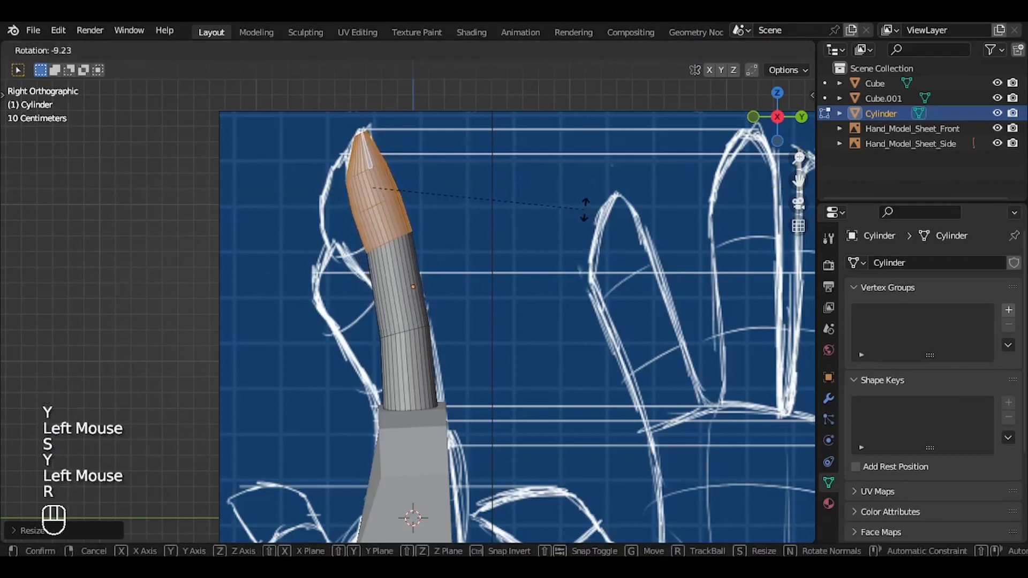
pyautogui.click(583, 207)
pyautogui.press('g')
pyautogui.press('y')
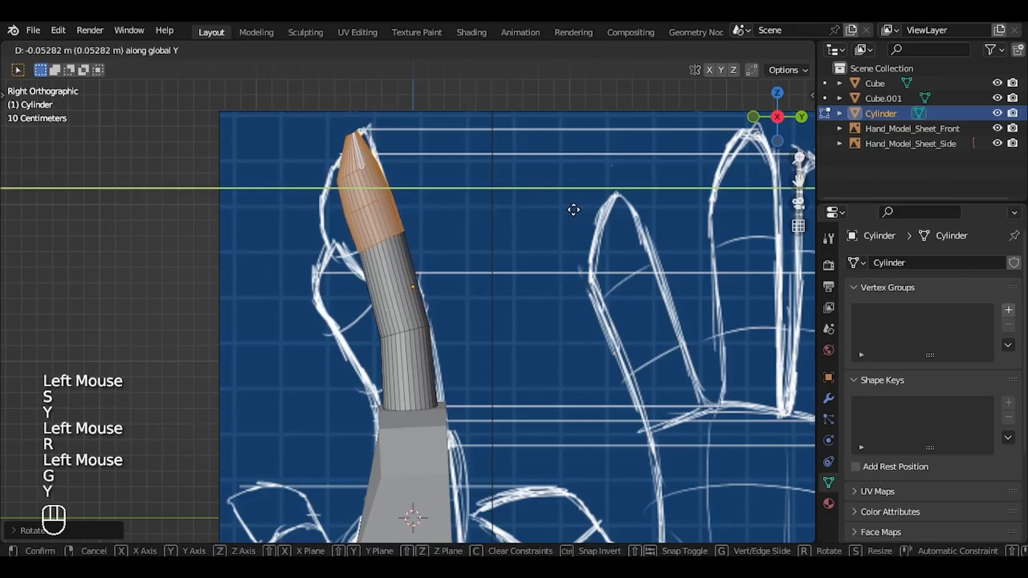
pyautogui.click(574, 210)
# Step: Select the fingertip's end face and move it about 0.02 m along Y in the side view
pyautogui.moveTo(406, 155); pyautogui.dragTo(359, 141, button='middle')
pyautogui.click(359, 140)
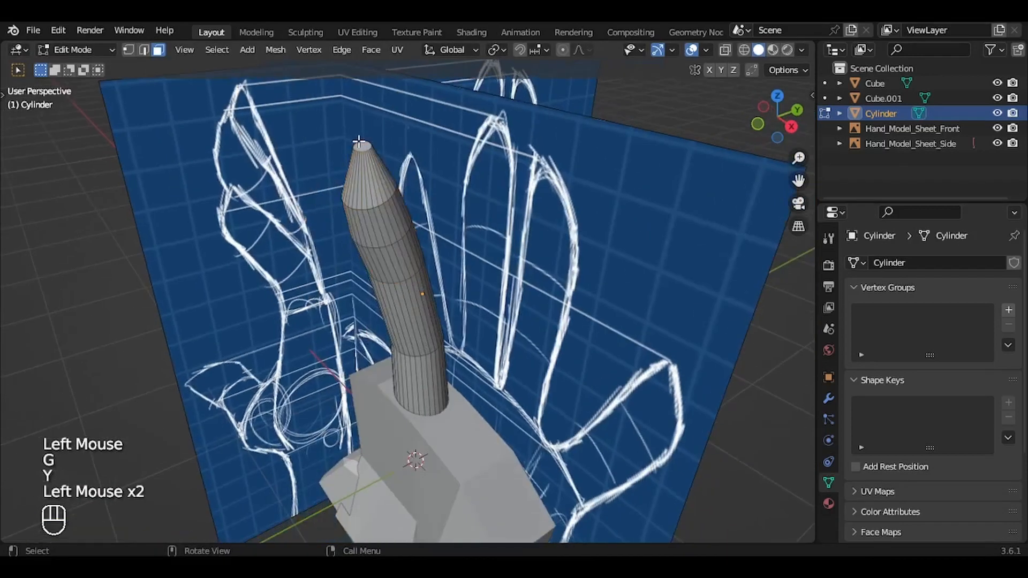
pyautogui.press('KP_3')
pyautogui.press('g')
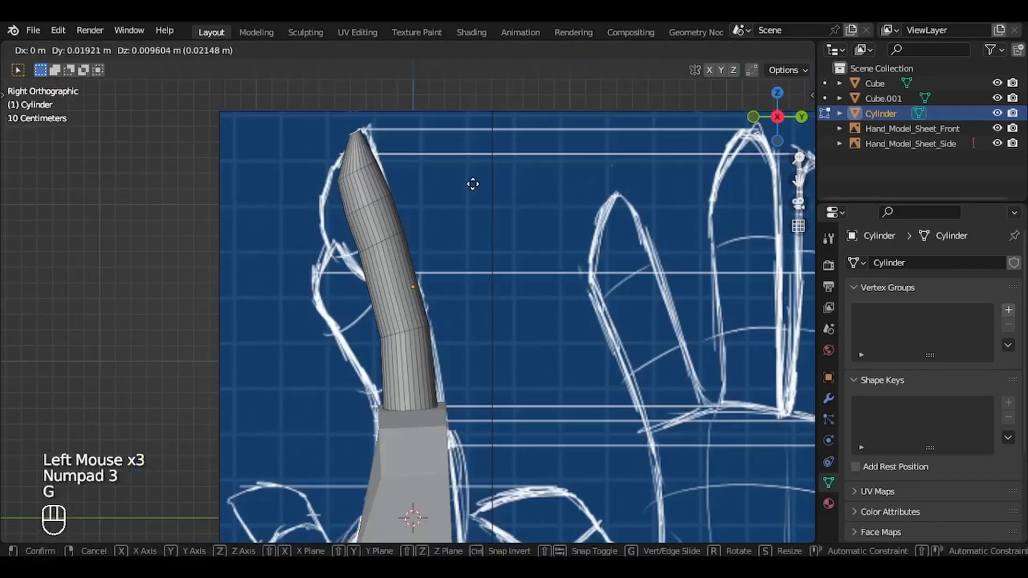
pyautogui.click(474, 185)
# Step: Grow the selection from the fingertip face and adjust its rotation and position to follow the side outline, then finish mesh editing
pyautogui.press('ctrl+KP_Add')
pyautogui.press('r')
pyautogui.click(475, 184)
pyautogui.press('g')
pyautogui.click(482, 198)
pyautogui.press('r')
pyautogui.press('Tab')
# Step: Duplicate the middle finger in the front view, place the copy at the ring finger outline and rotate it about 5 degrees
pyautogui.moveTo(481, 201); pyautogui.dragTo(485, 208, button='middle')
pyautogui.press('KP_1')
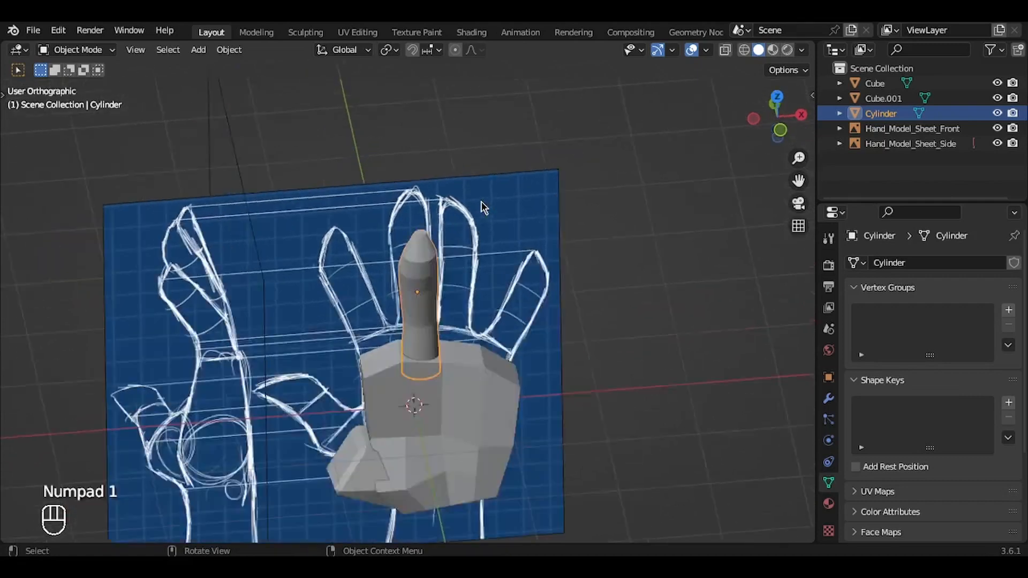
pyautogui.scroll(3, 484, 208)
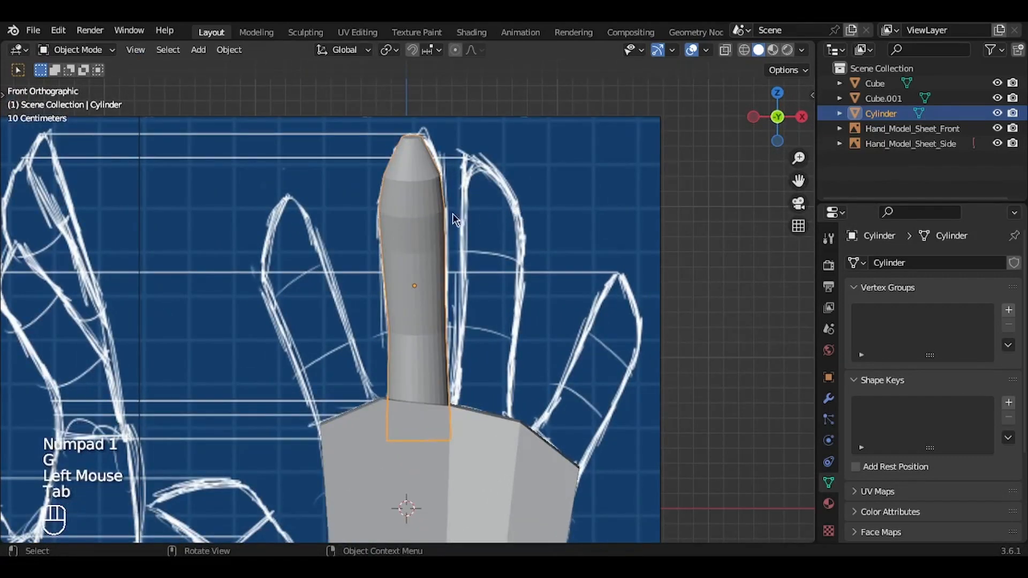
pyautogui.hotkey('shift', 'd')
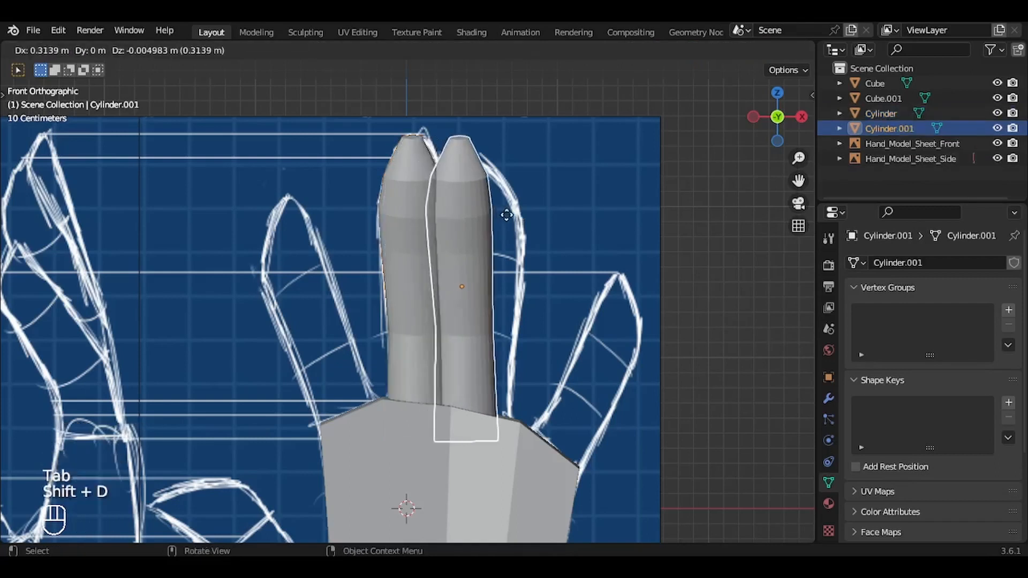
pyautogui.click(533, 198)
pyautogui.press('r')
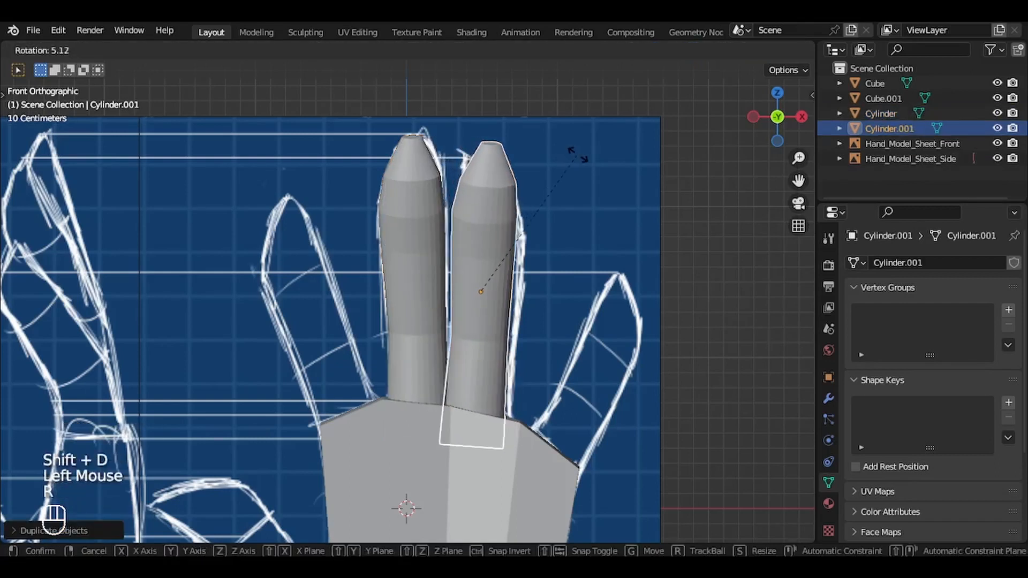
pyautogui.click(578, 160)
# Step: Scale the ring finger to about 0.97 and adjust its position and rotation to fit the front outline
pyautogui.press('s')
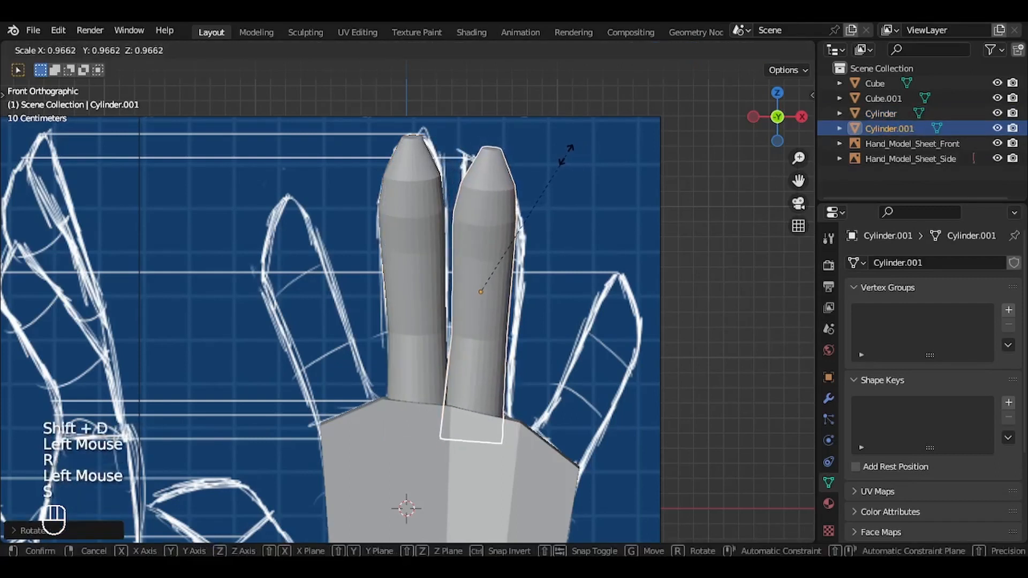
pyautogui.click(569, 147)
pyautogui.press('g')
pyautogui.click(578, 164)
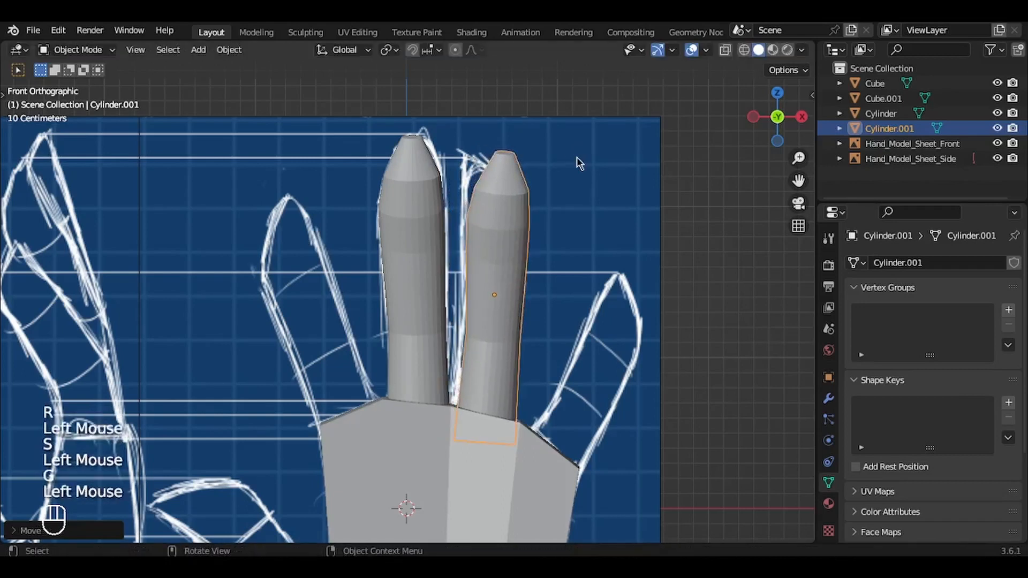
pyautogui.press('r')
pyautogui.click(579, 162)
# Step: Rotate the ring finger in the side view and move it toward negative Y to follow its outline in the side reference
pyautogui.press('KP_3')
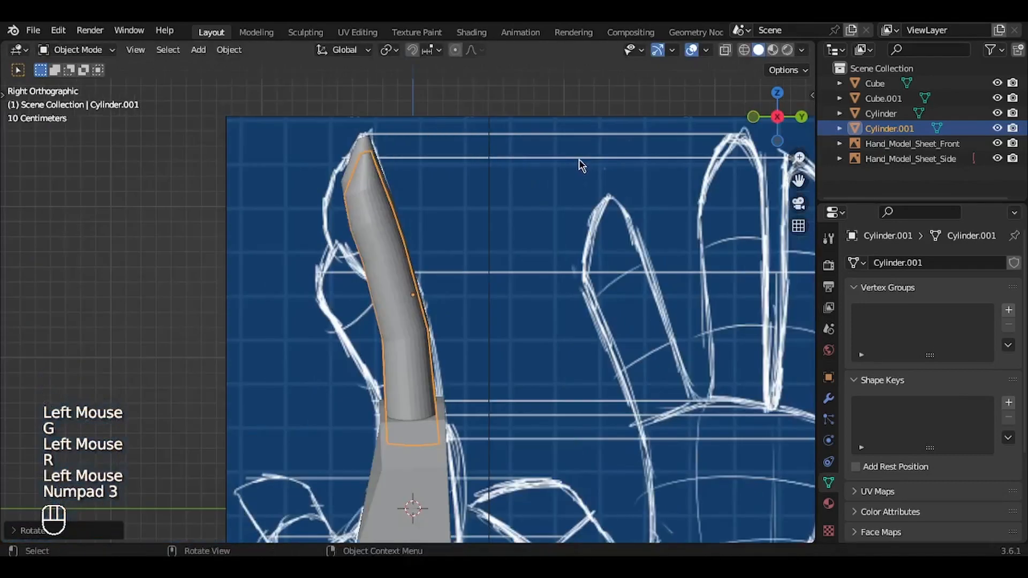
pyautogui.press('r')
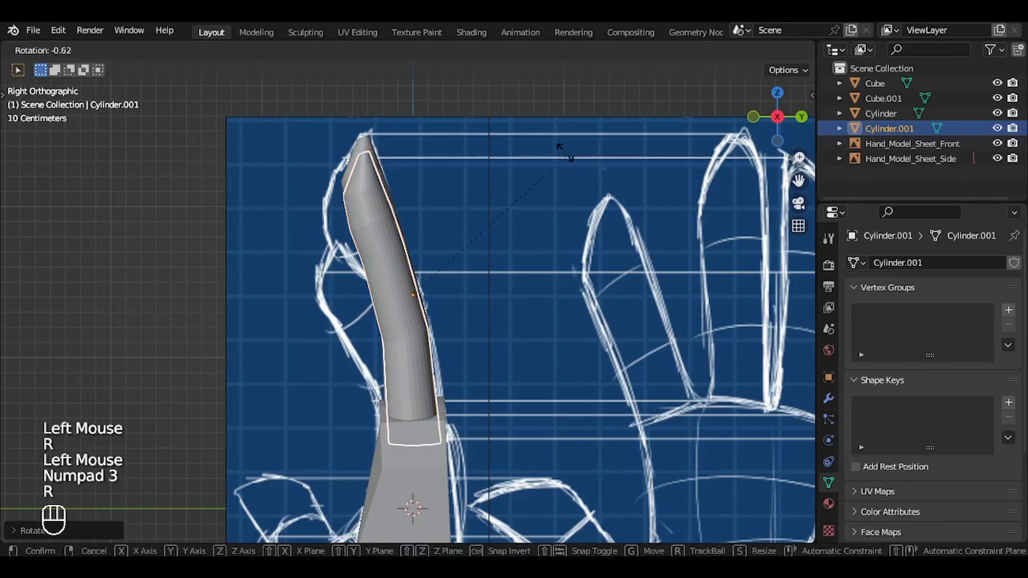
pyautogui.click(554, 143)
pyautogui.press('g')
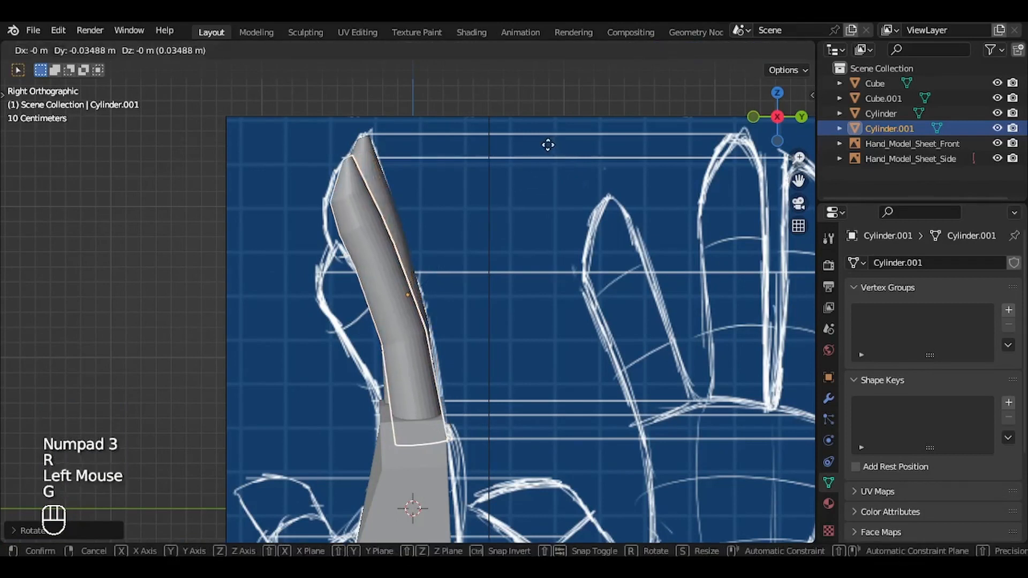
pyautogui.click(547, 146)
pyautogui.press('r')
pyautogui.click(546, 146)
pyautogui.press('g')
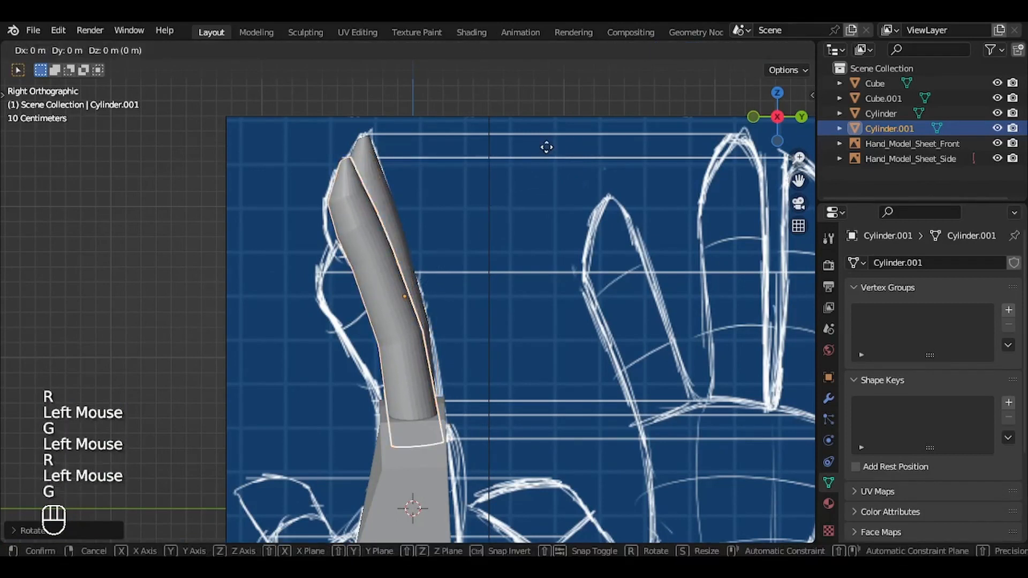
pyautogui.click(546, 147)
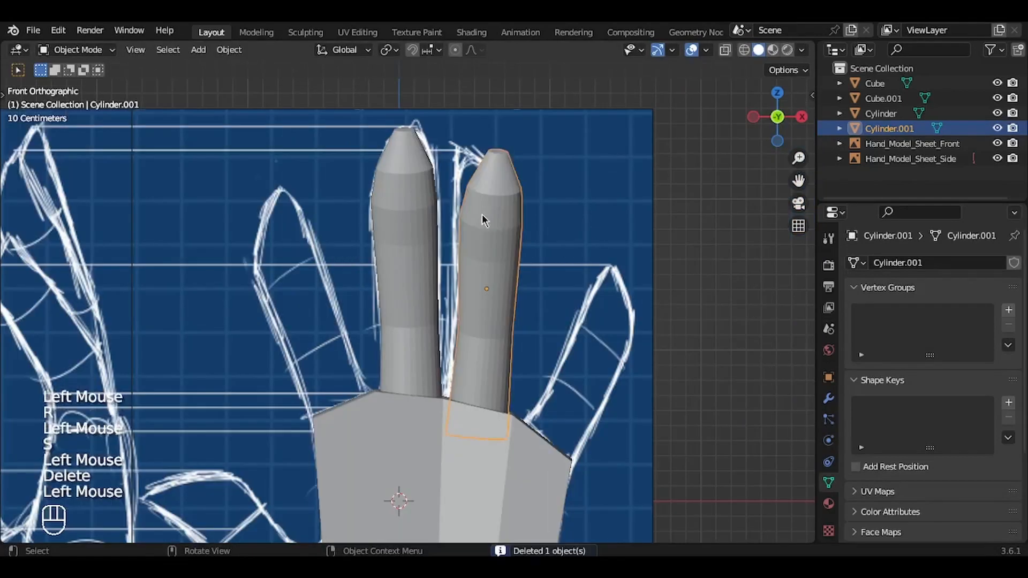
# Step: Duplicate the ring finger toward the little finger outline in the front view and tilt the copy outward
pyautogui.hotkey('shift', 'd')
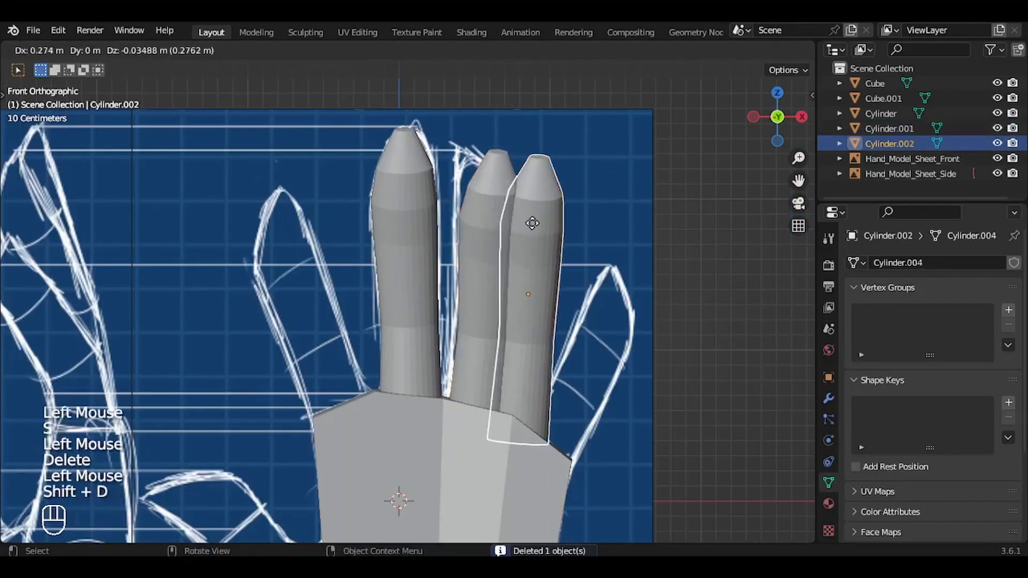
pyautogui.click(554, 241)
pyautogui.press('r')
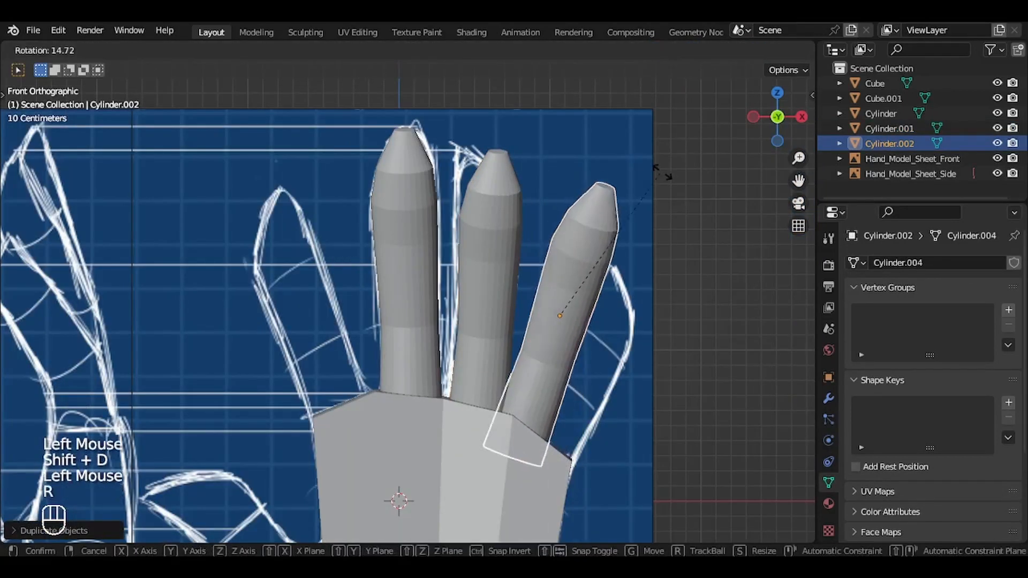
pyautogui.click(624, 171)
# Step: Scale down the little finger copy and move it onto the palm's outer corner
pyautogui.press('s')
pyautogui.click(593, 208)
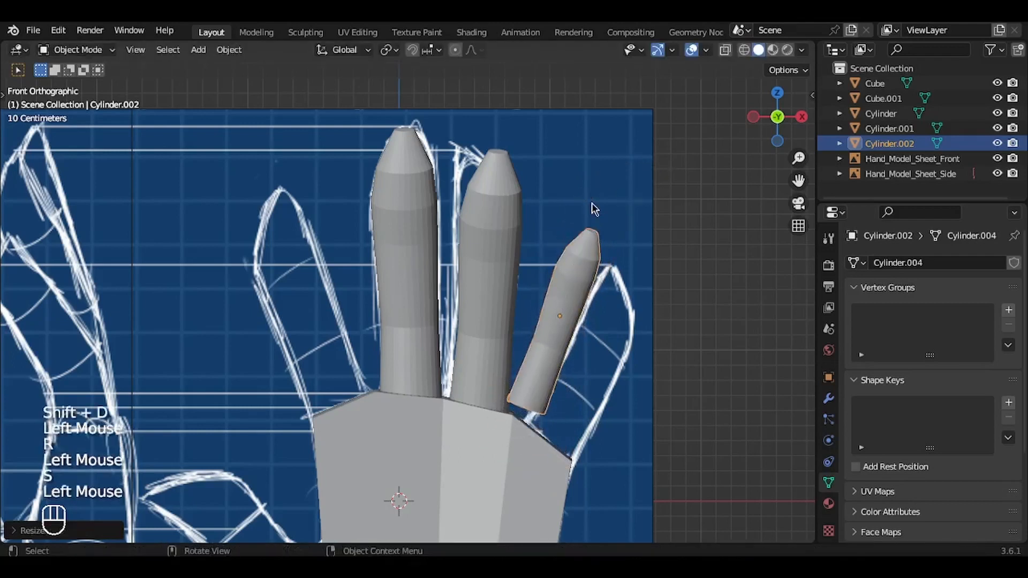
pyautogui.press('g')
pyautogui.click(616, 270)
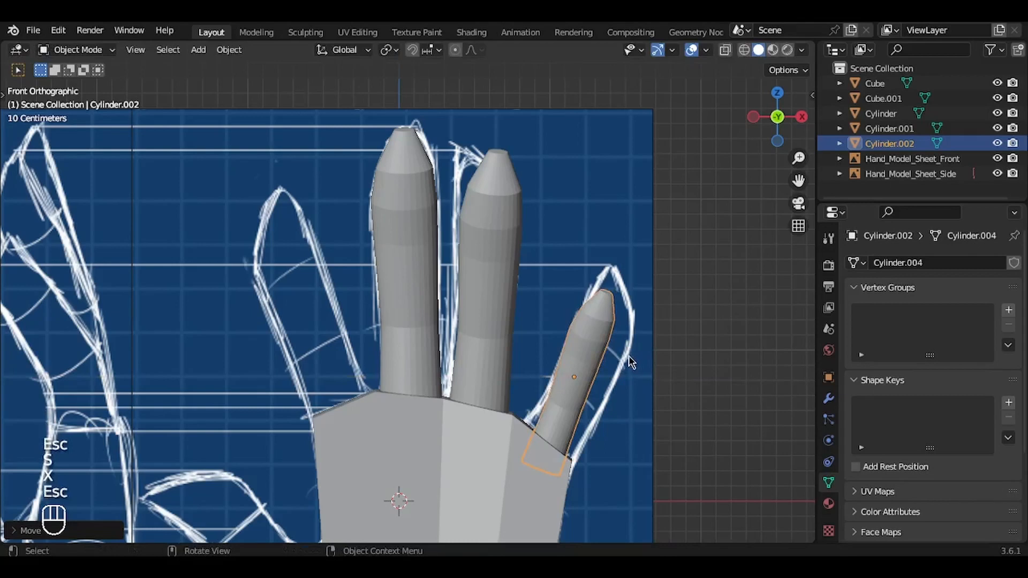
# Step: Widen the little finger along X, then rotate and enlarge it toward the front outline
pyautogui.press('s')
pyautogui.press('x')
pyautogui.click(650, 359)
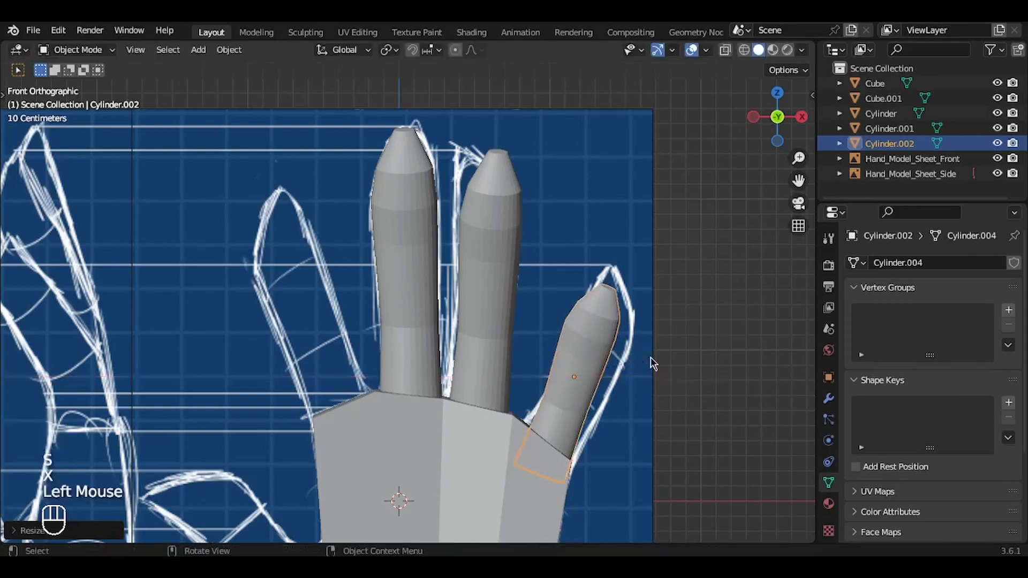
pyautogui.press('r')
pyautogui.click(653, 360)
pyautogui.press('s')
pyautogui.click(664, 366)
# Step: Move the little finger upward and rotate it about -5 degrees, then refine both to seat its base in the palm
pyautogui.press('g')
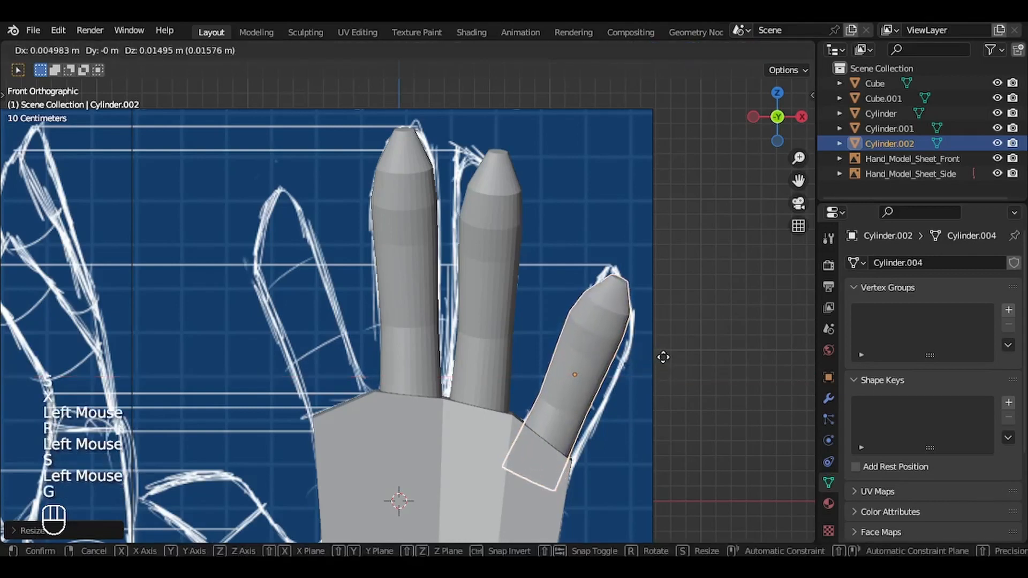
pyautogui.click(663, 354)
pyautogui.press('r')
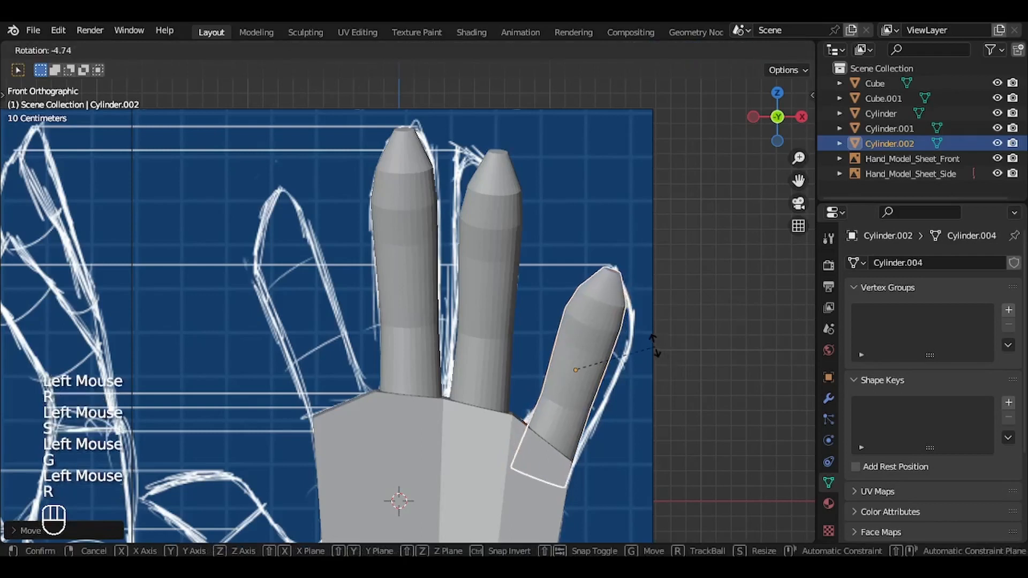
pyautogui.click(654, 348)
pyautogui.press('g')
pyautogui.click(650, 333)
pyautogui.press('r')
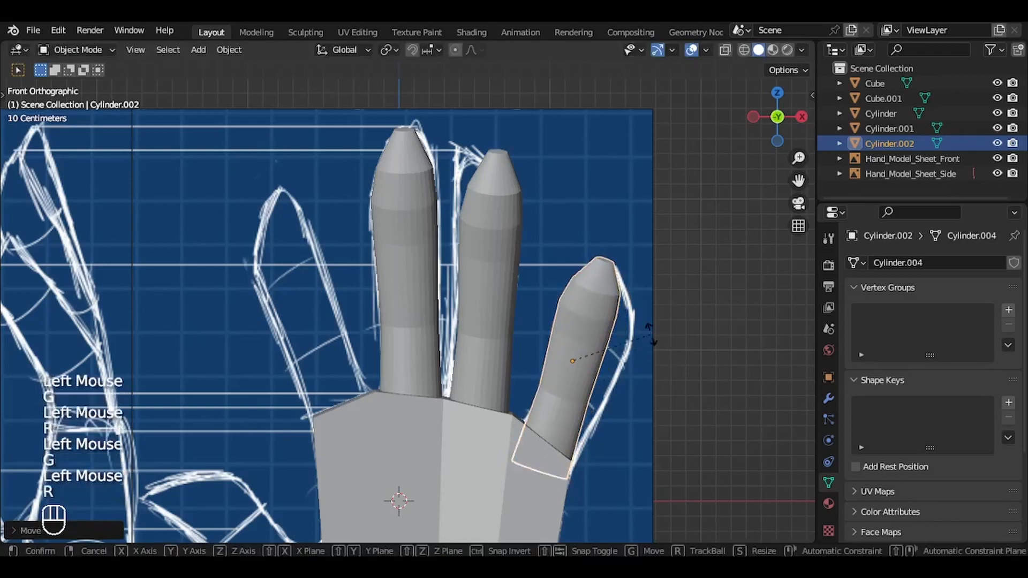
pyautogui.click(650, 338)
# Step: Enlarge the little finger slightly and move it up about 0.08 m in the front view
pyautogui.press('s')
pyautogui.click(652, 335)
pyautogui.press('g')
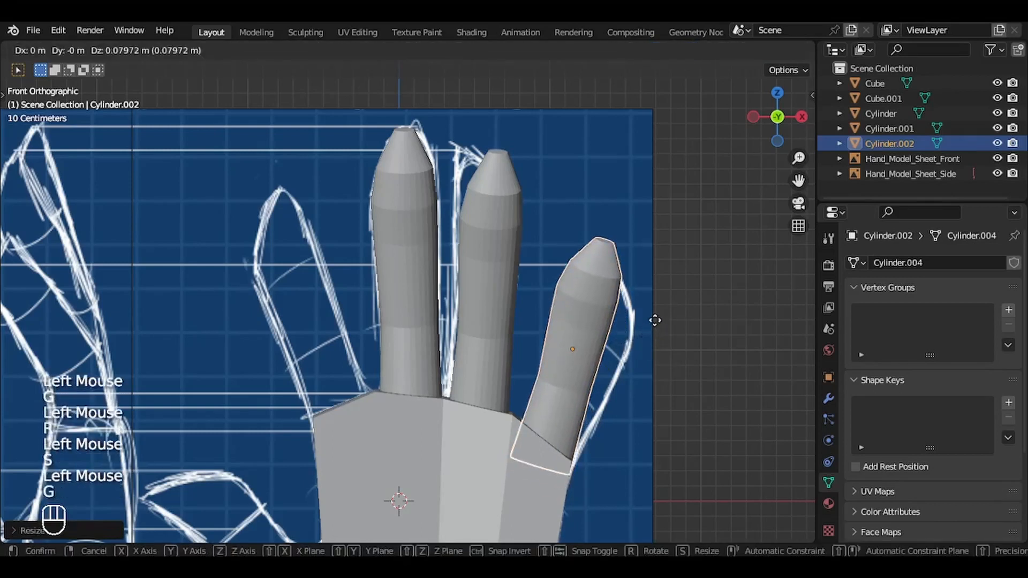
pyautogui.click(655, 321)
pyautogui.press('g')
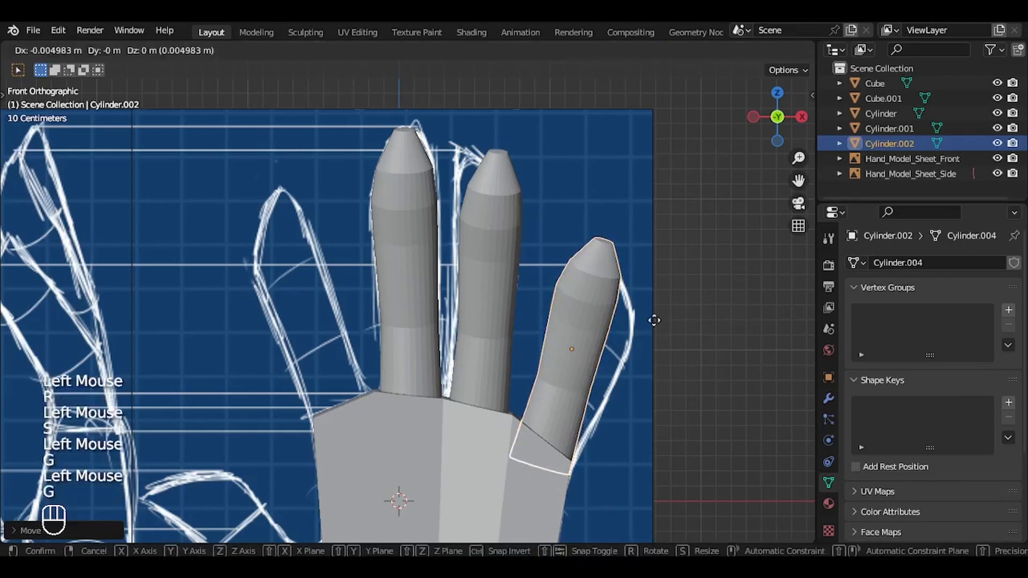
pyautogui.click(655, 321)
# Step: Rotate the little finger in the side view and scale it to about 1.25 along Y
pyautogui.press('KP_3')
pyautogui.press('r')
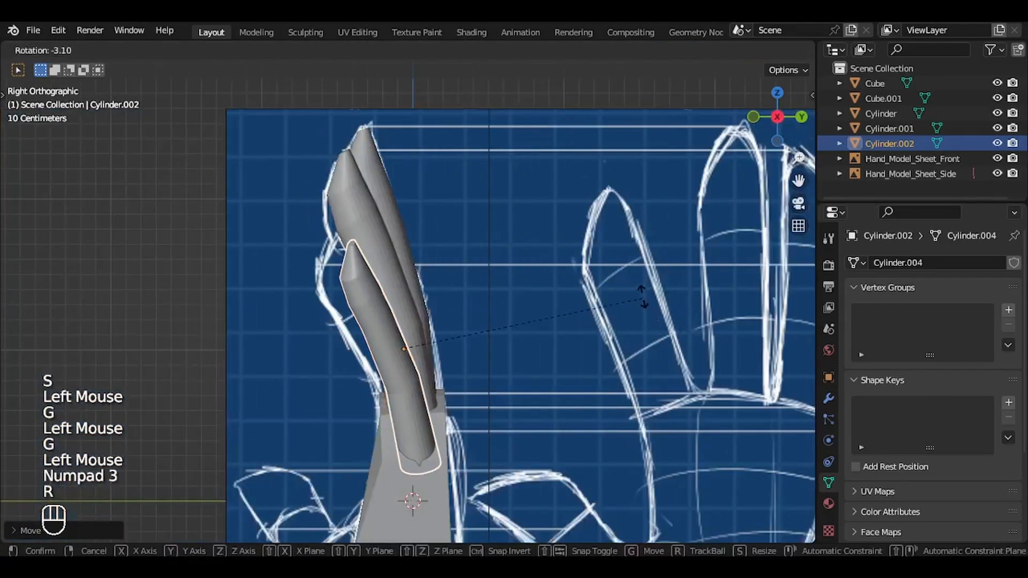
pyautogui.click(641, 291)
pyautogui.press('s')
pyautogui.press('y')
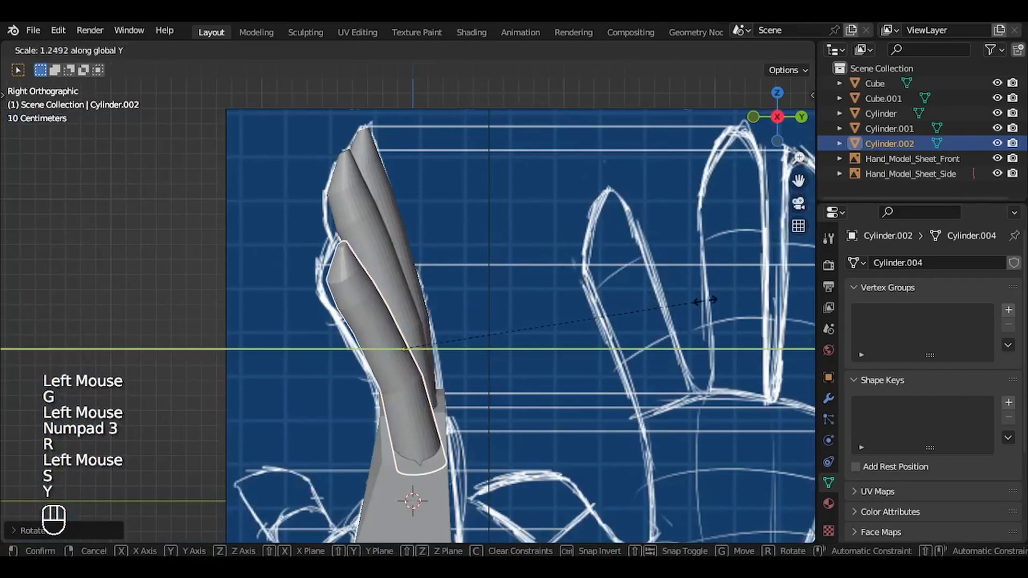
pyautogui.click(705, 300)
# Step: Move the little finger about -0.035 m along Y and fine-tune its placement against the side outline
pyautogui.press('g')
pyautogui.click(699, 299)
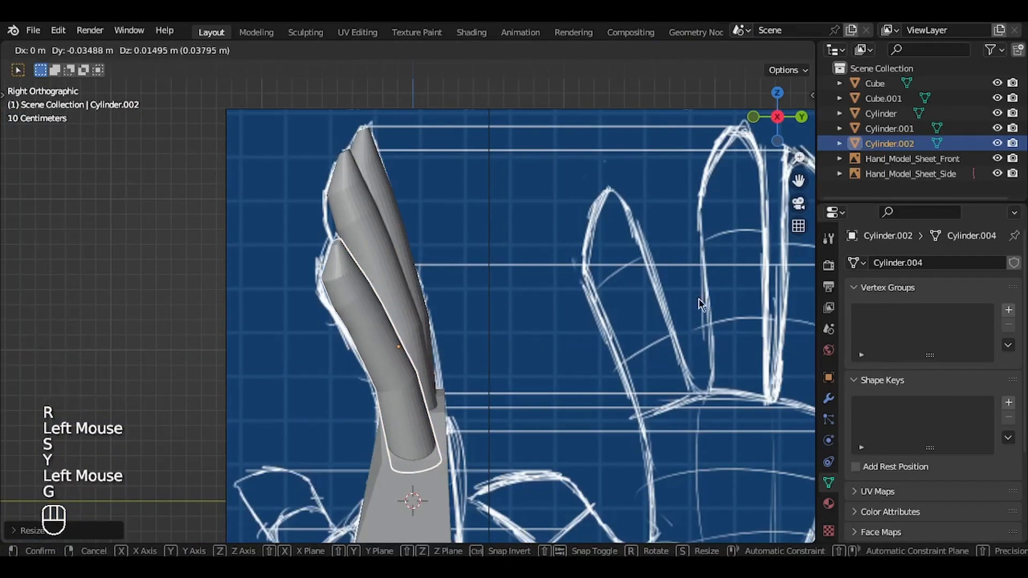
pyautogui.press('KP_1')
pyautogui.keyDown('ctrl'); pyautogui.moveTo(700, 302); pyautogui.dragTo(701, 345, button='middle'); pyautogui.keyUp('ctrl')
pyautogui.press('r')
pyautogui.click(706, 367)
# Step: Duplicate the ring finger in the front view, place the copy at the index finger outline and rotate it about -21 degrees
pyautogui.press('KP_1')
pyautogui.click(502, 249)
pyautogui.press('g')
pyautogui.press('Escape')
pyautogui.press('g')
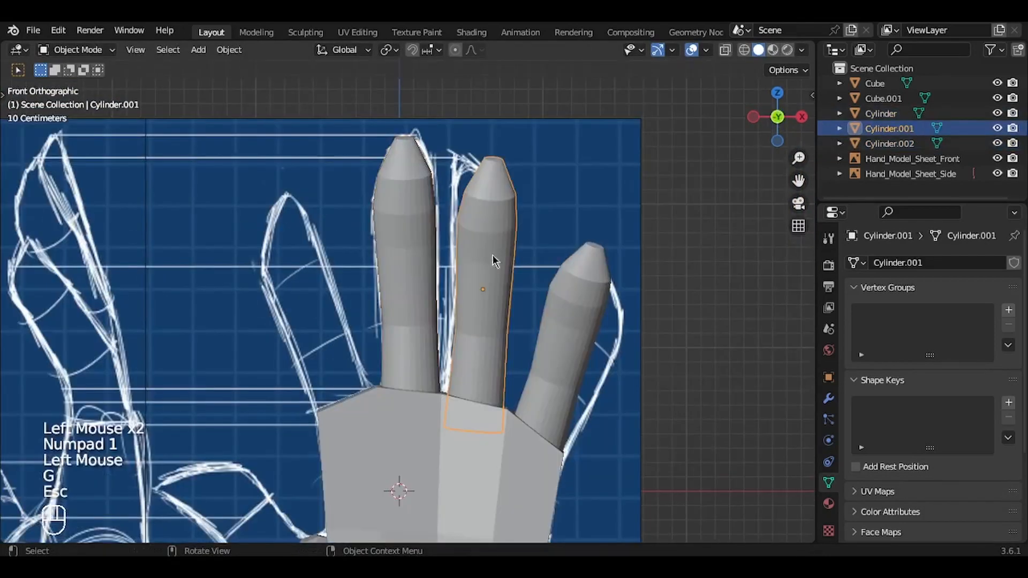
pyautogui.press('Escape')
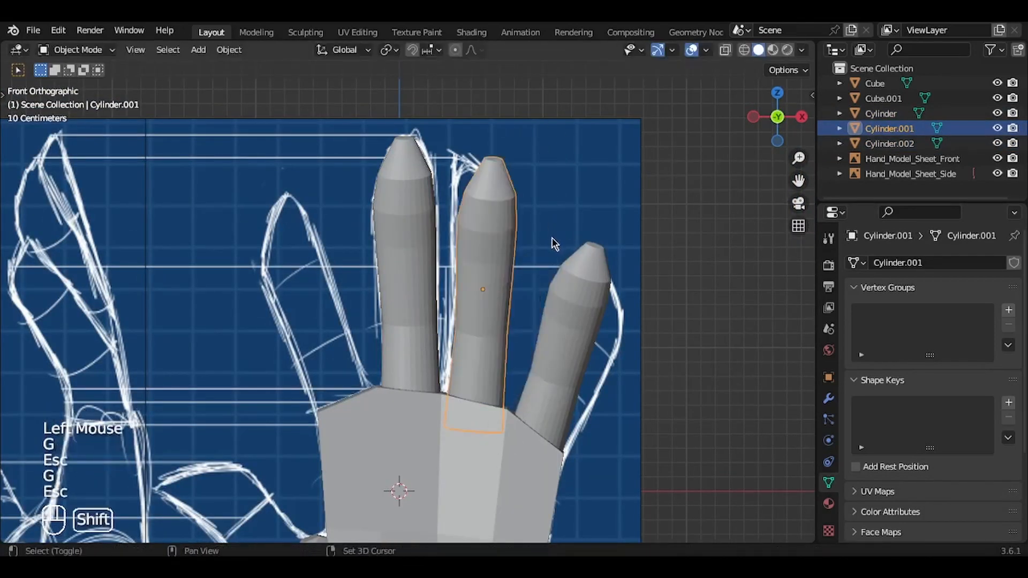
pyautogui.hotkey('shift', 'd')
pyautogui.click(381, 257)
pyautogui.press('r')
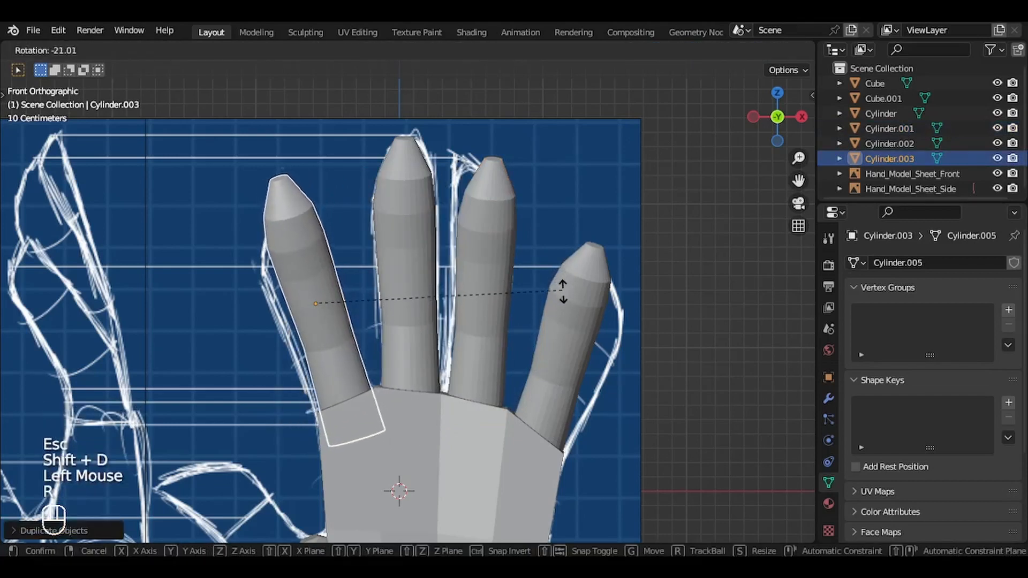
pyautogui.click(564, 296)
# Step: Scale the index finger to about 0.99, then rotate it about 2 degrees and adjust its position in the left view
pyautogui.press('s')
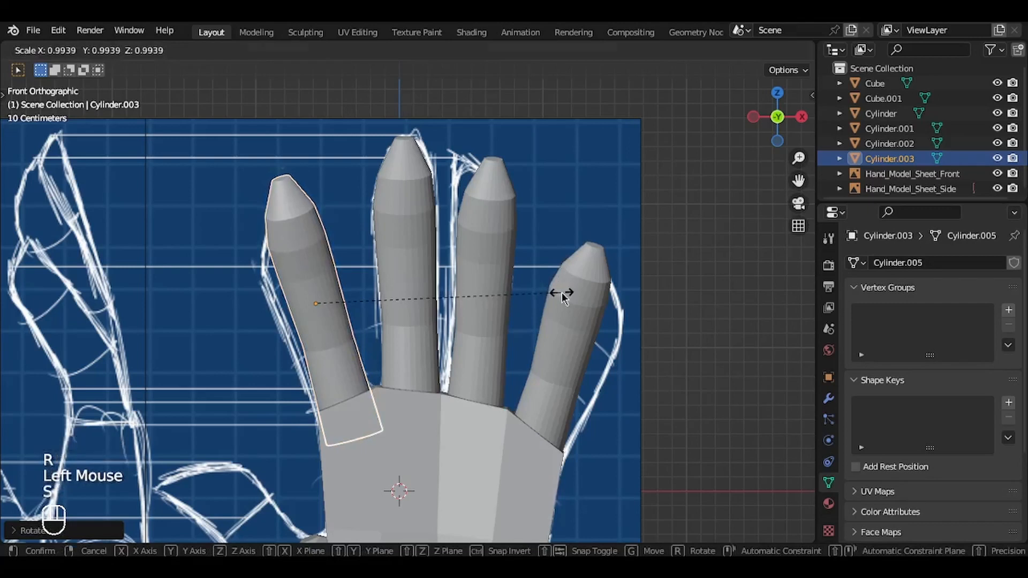
pyautogui.click(563, 295)
pyautogui.press('ctrl+KP_3')
pyautogui.press('r')
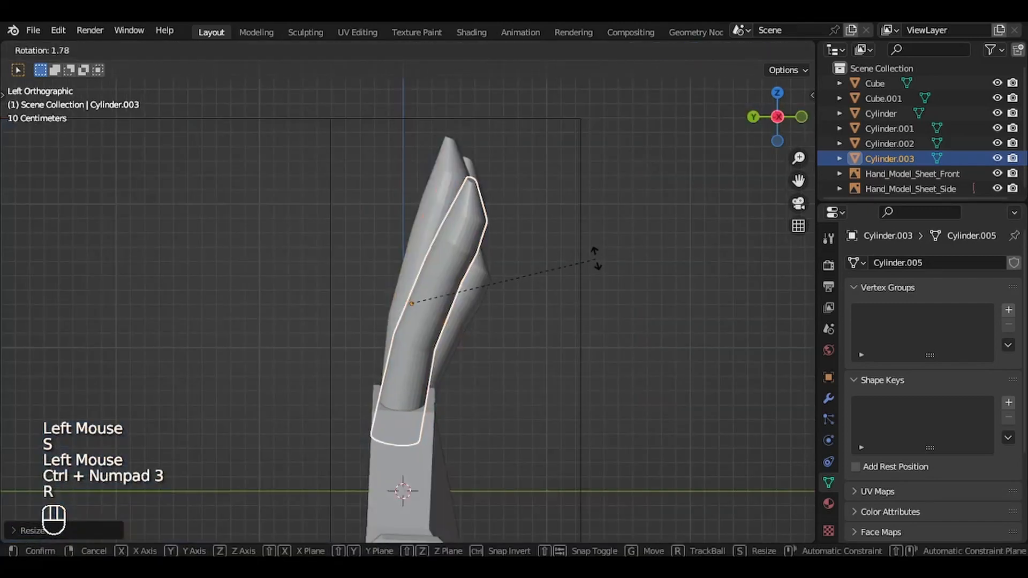
pyautogui.click(596, 261)
pyautogui.press('g')
pyautogui.click(595, 261)
# Step: Nudge the index finger slightly outward in the front view to line up with the palm edge
pyautogui.press('KP_1')
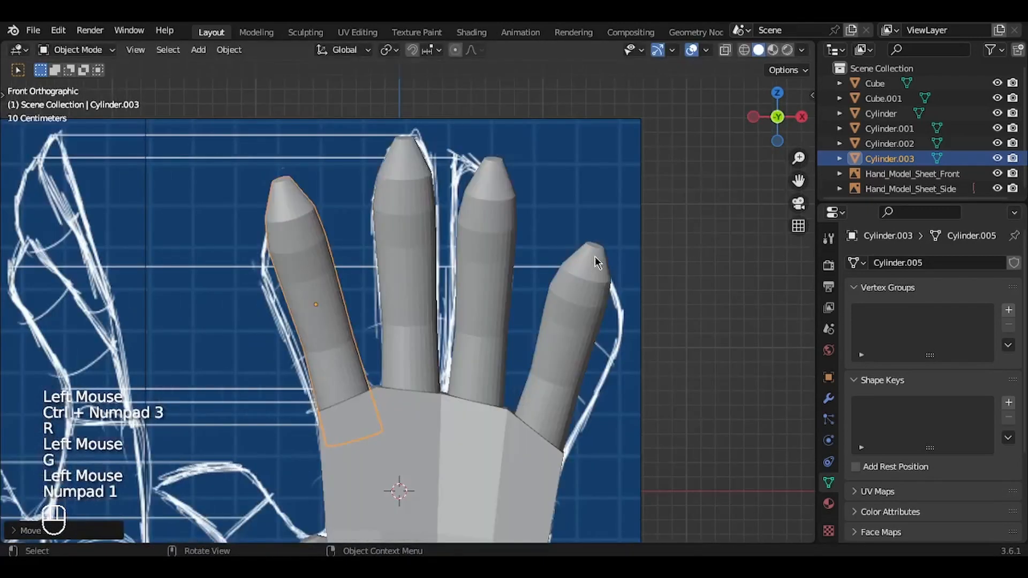
pyautogui.press('g')
pyautogui.click(593, 257)
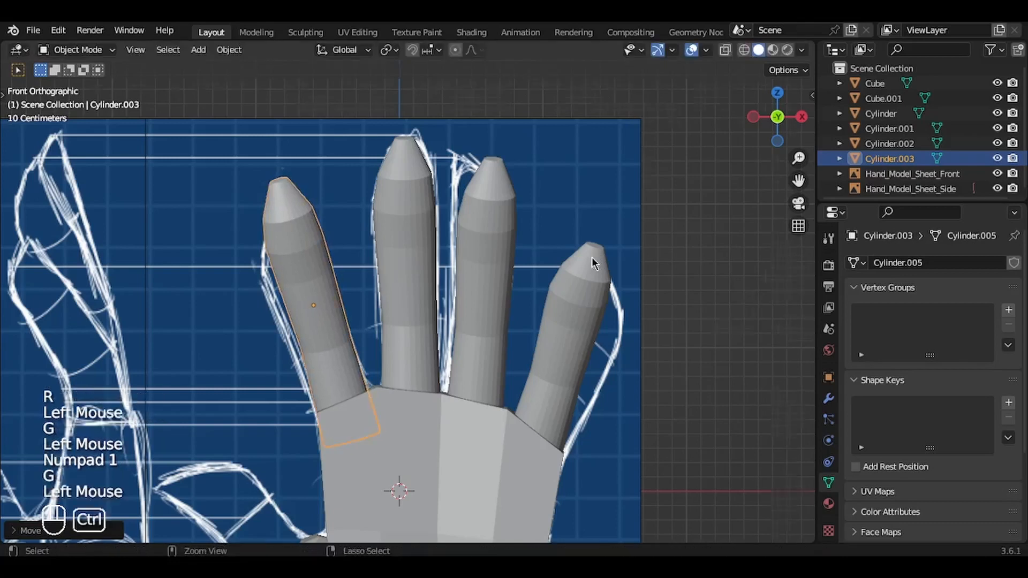
# Step: Add a mesh cylinder for the thumb in the front view and scale it down
pyautogui.moveTo(592, 257); pyautogui.dragTo(592, 257, button='middle')
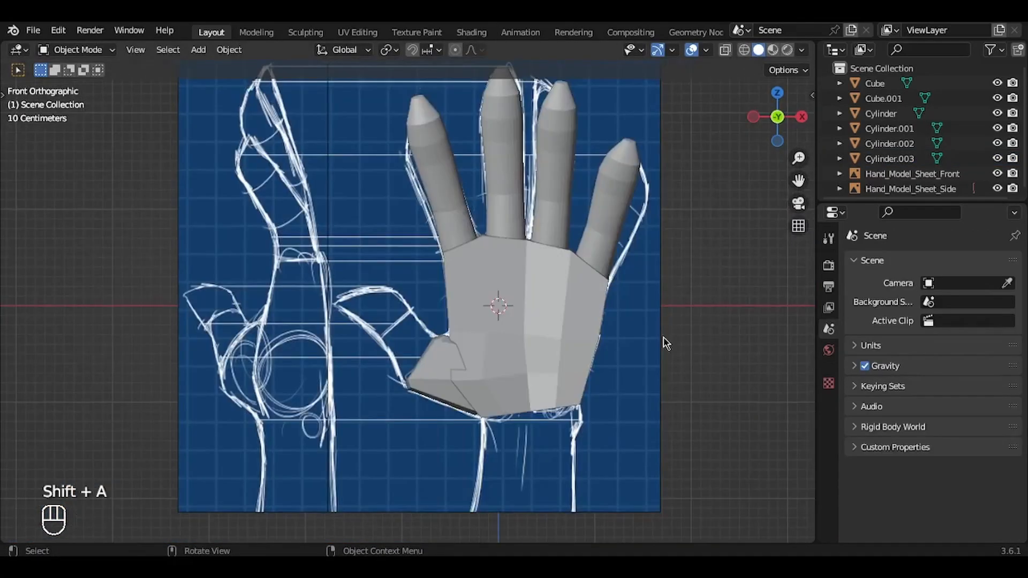
pyautogui.hotkey('shift', 'a')
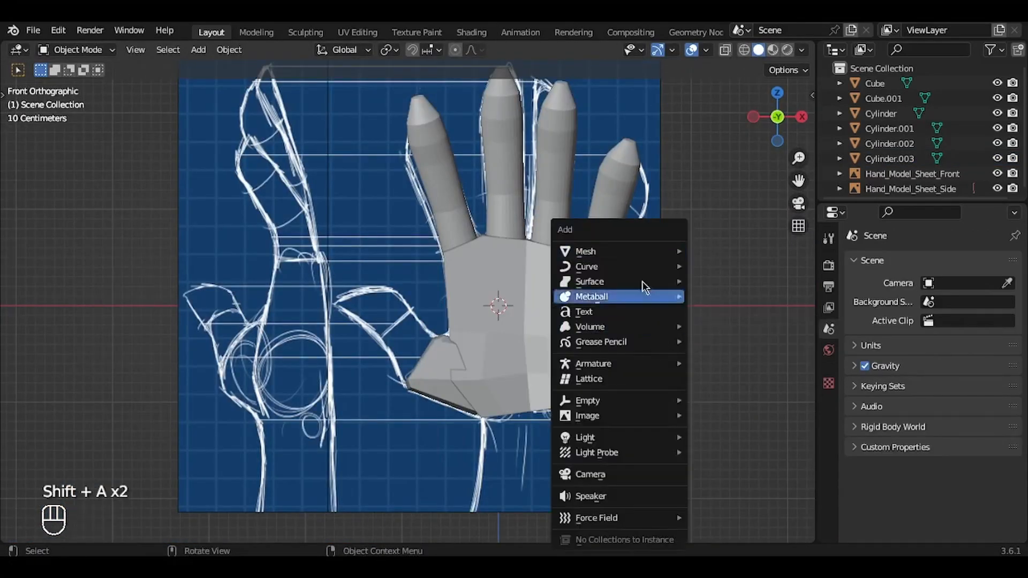
pyautogui.moveTo(633, 255)
pyautogui.click(727, 326)
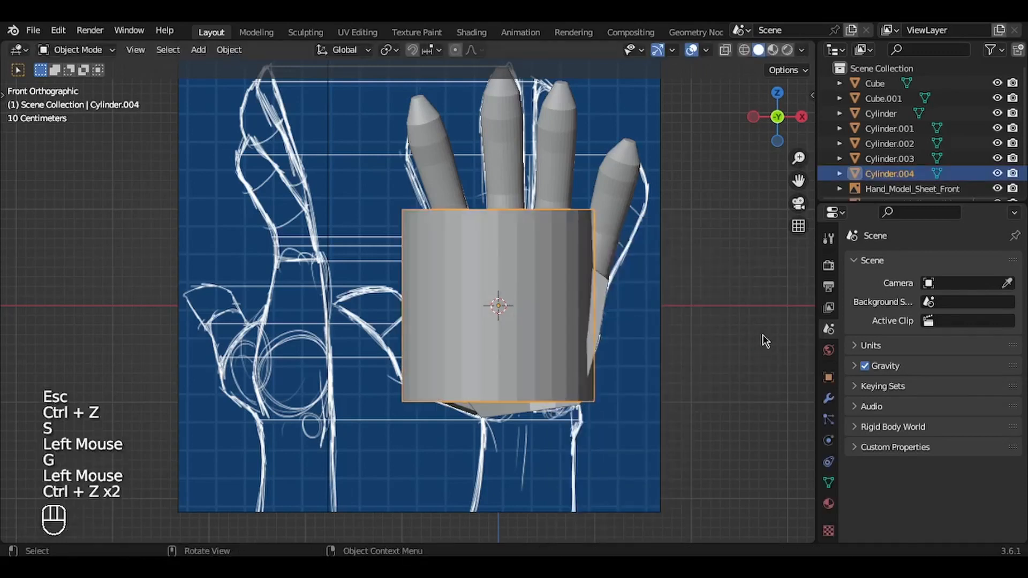
pyautogui.press('s')
pyautogui.click(643, 328)
# Step: Rotate the new cylinder to the thumb's slant, move it to the thumb outline beside the palm and shrink it
pyautogui.press('r')
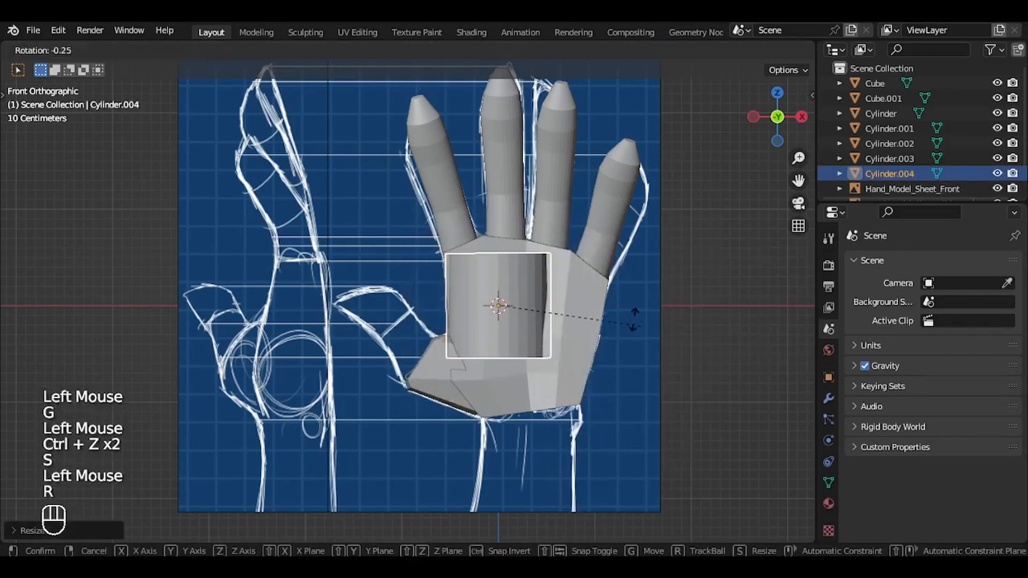
pyautogui.click(573, 257)
pyautogui.press('g')
pyautogui.click(476, 299)
pyautogui.press('s')
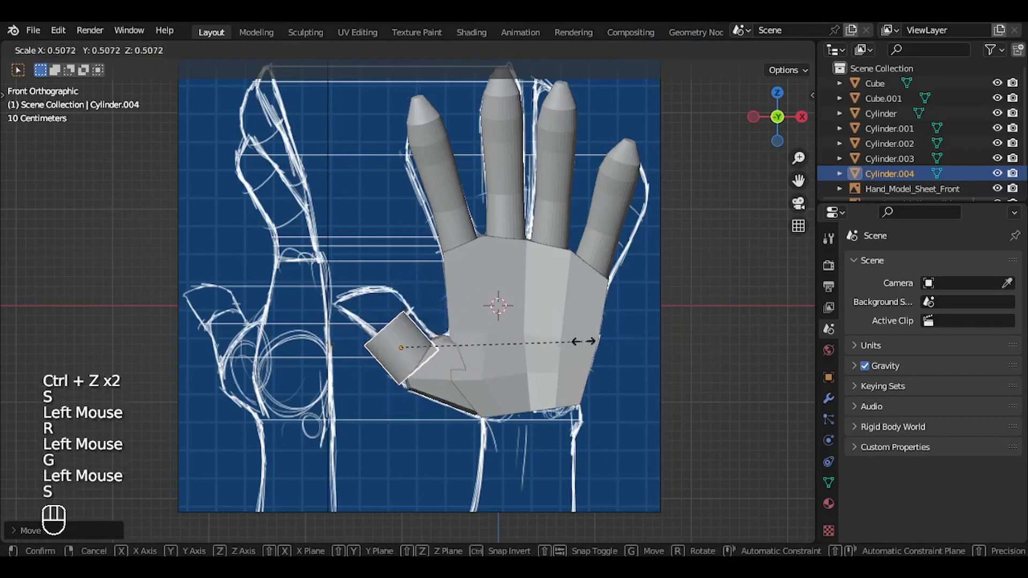
pyautogui.click(557, 338)
# Step: Fit the cylinder to the thumb outline's lower segment with a small move, a scale of about 0.96 and a slight rotation
pyautogui.press('KP_Decimal')
pyautogui.keyDown('ctrl'); pyautogui.scroll(-4, 557, 337); pyautogui.keyUp('ctrl')
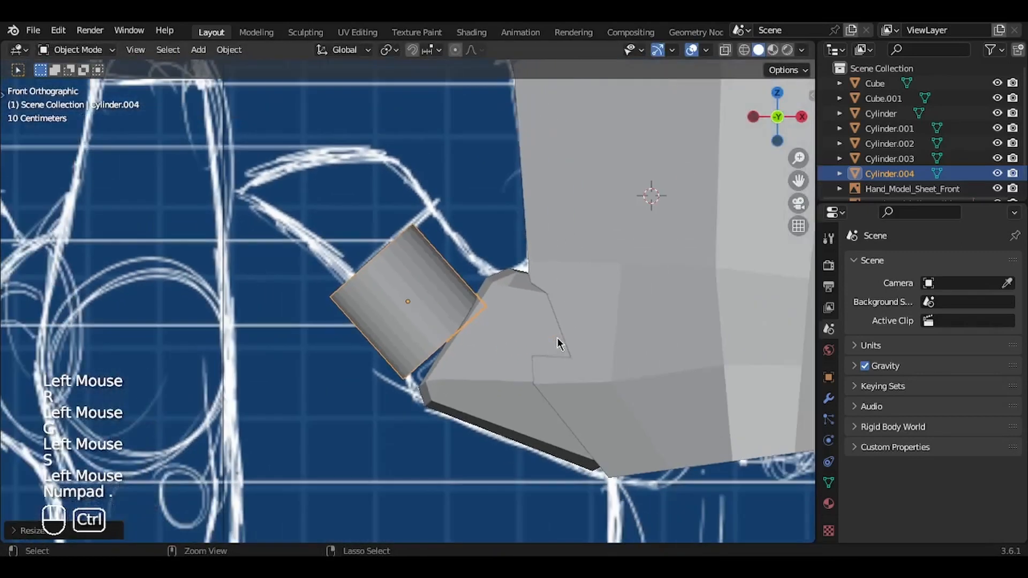
pyautogui.keyDown('shift'); pyautogui.scroll(2, 557, 337); pyautogui.keyUp('shift')
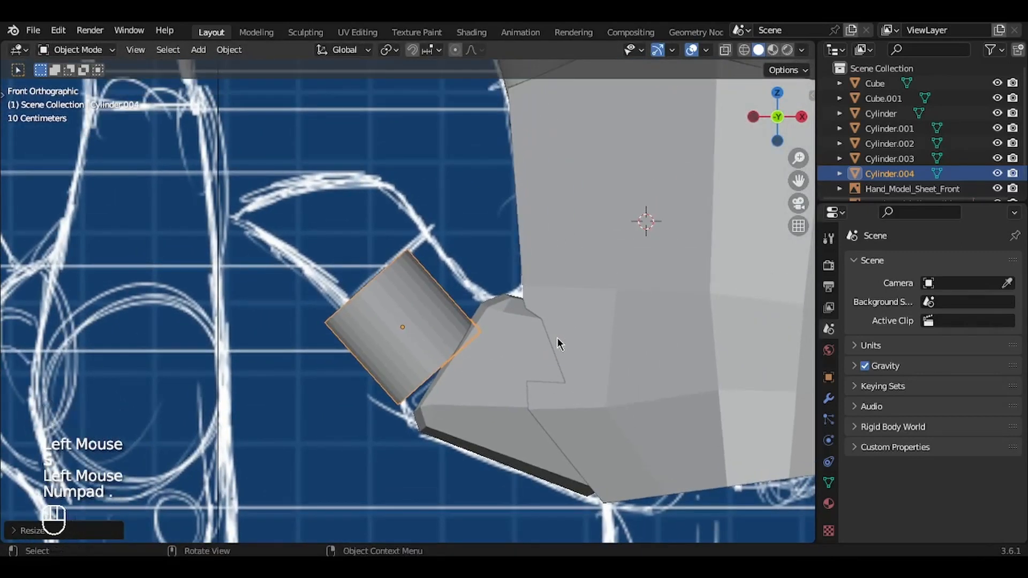
pyautogui.press('g')
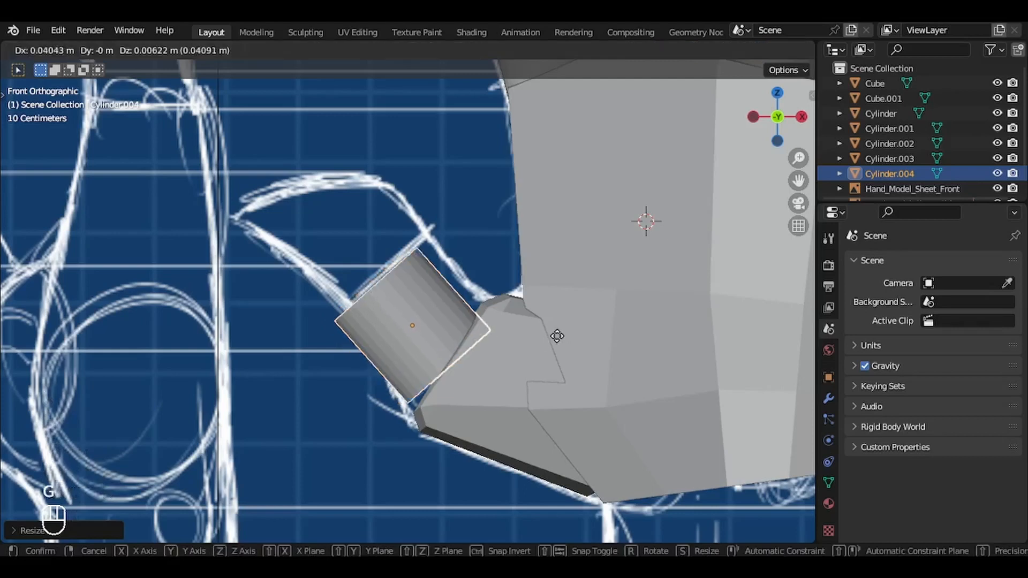
pyautogui.click(565, 328)
pyautogui.press('s')
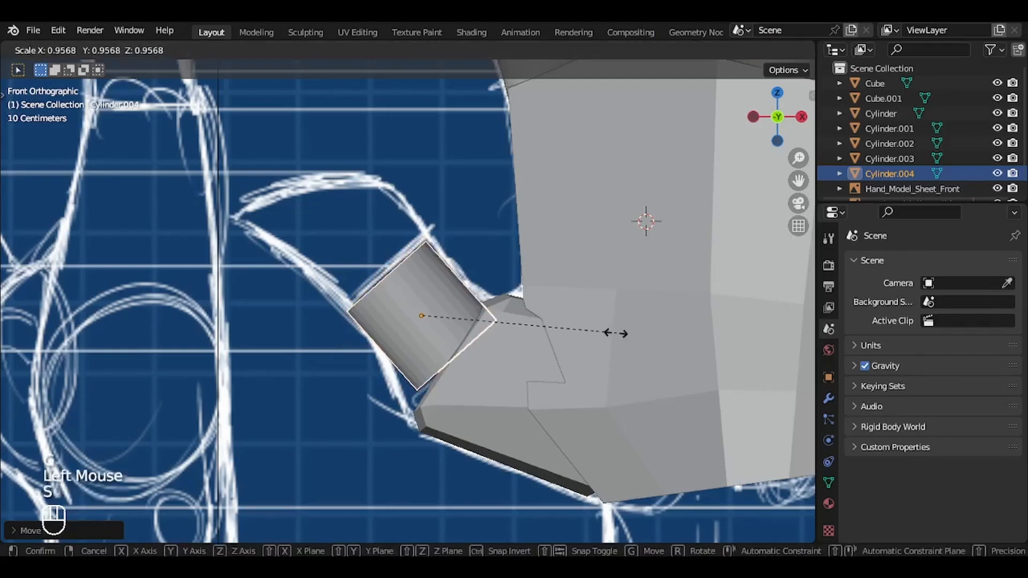
pyautogui.click(613, 335)
pyautogui.press('r')
pyautogui.click(619, 339)
pyautogui.press('s')
pyautogui.click(622, 339)
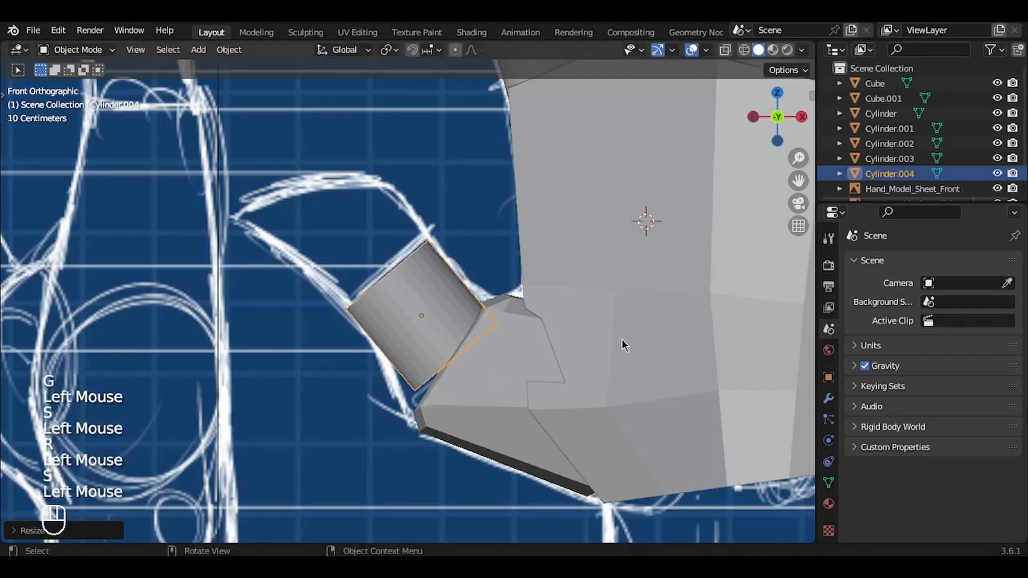
# Step: Enlarge the thumb cylinder's palm-side end face and rotate it to follow the edge of the thumb base
pyautogui.moveTo(622, 339); pyautogui.dragTo(621, 339, button='middle')
pyautogui.press('Tab')
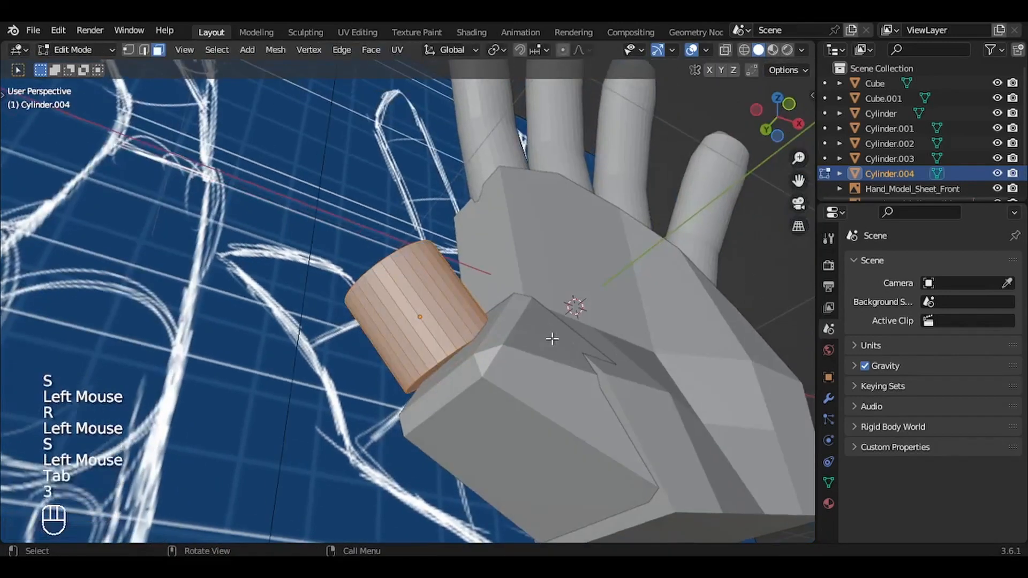
pyautogui.press('3')
pyautogui.click(466, 350)
pyautogui.press('g')
pyautogui.press('Escape')
pyautogui.press('KP_1')
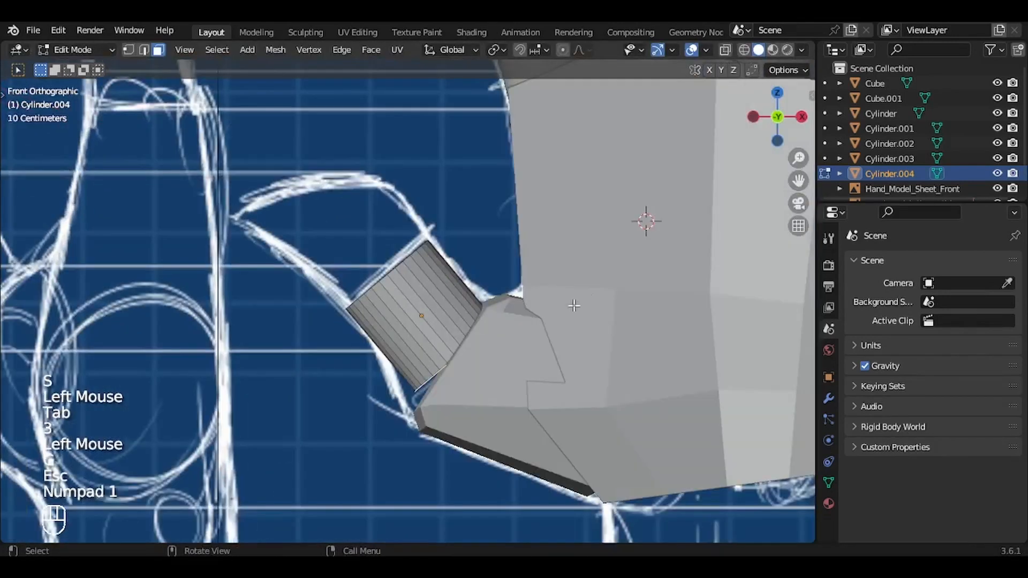
pyautogui.press('s')
pyautogui.click(691, 279)
pyautogui.press('r')
pyautogui.click(656, 239)
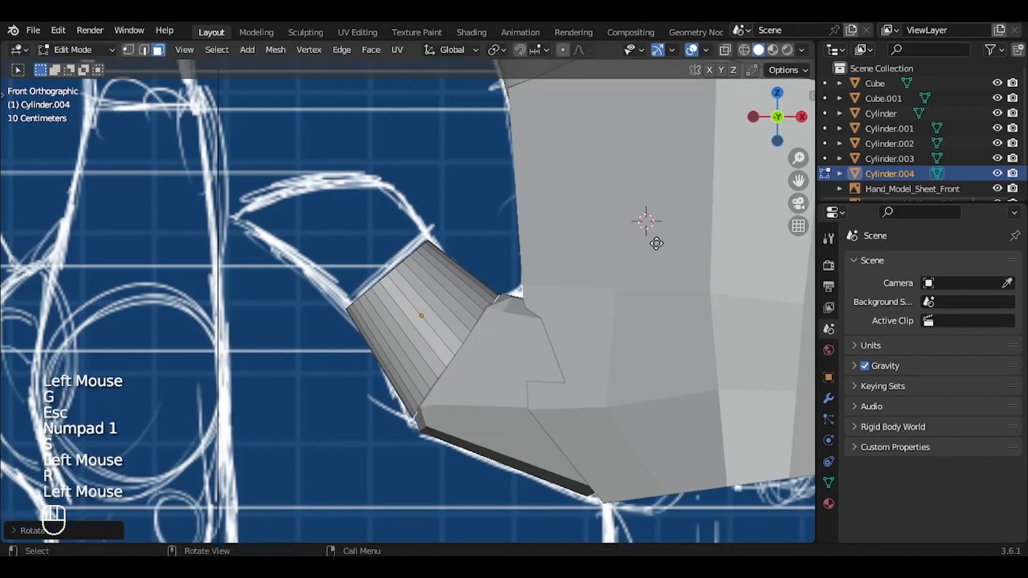
# Step: Fine-tune the position and rotation of the palm-side end face against the thumb base
pyautogui.press('g')
pyautogui.click(666, 253)
pyautogui.press('r')
pyautogui.click(666, 248)
pyautogui.press('g')
pyautogui.click(663, 242)
# Step: Extrude the thumb cylinder's outer end face about 0.35 m along the thumb outline in the front view
pyautogui.moveTo(663, 242); pyautogui.dragTo(660, 236, button='middle')
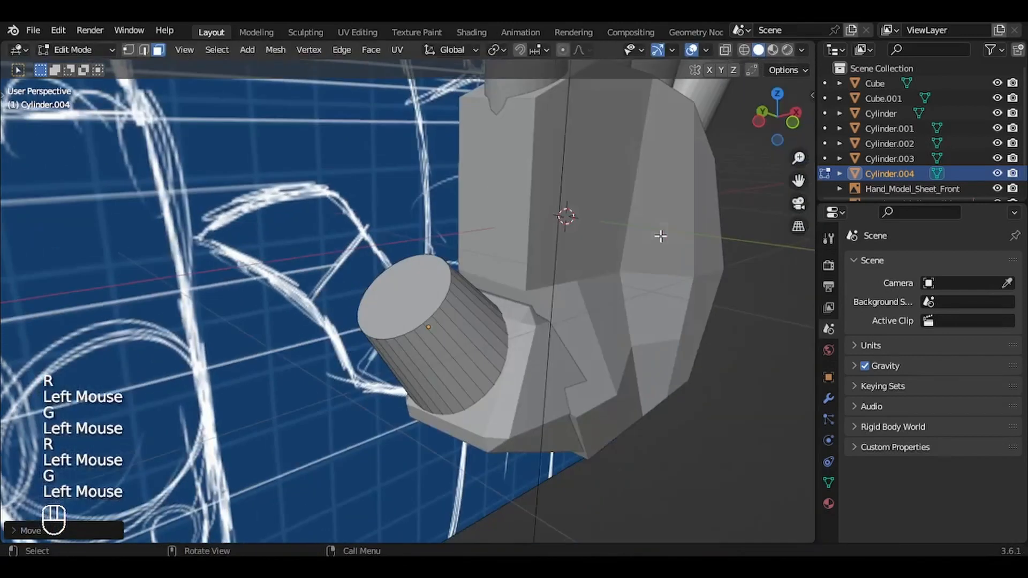
pyautogui.click(413, 283)
pyautogui.press('g')
pyautogui.press('Escape')
pyautogui.press('KP_1')
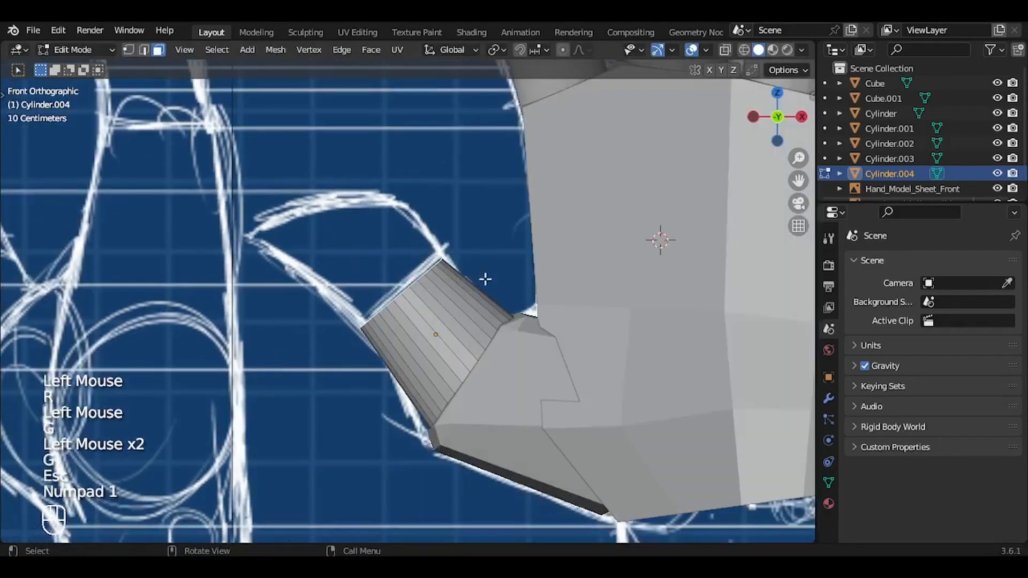
pyautogui.press('e')
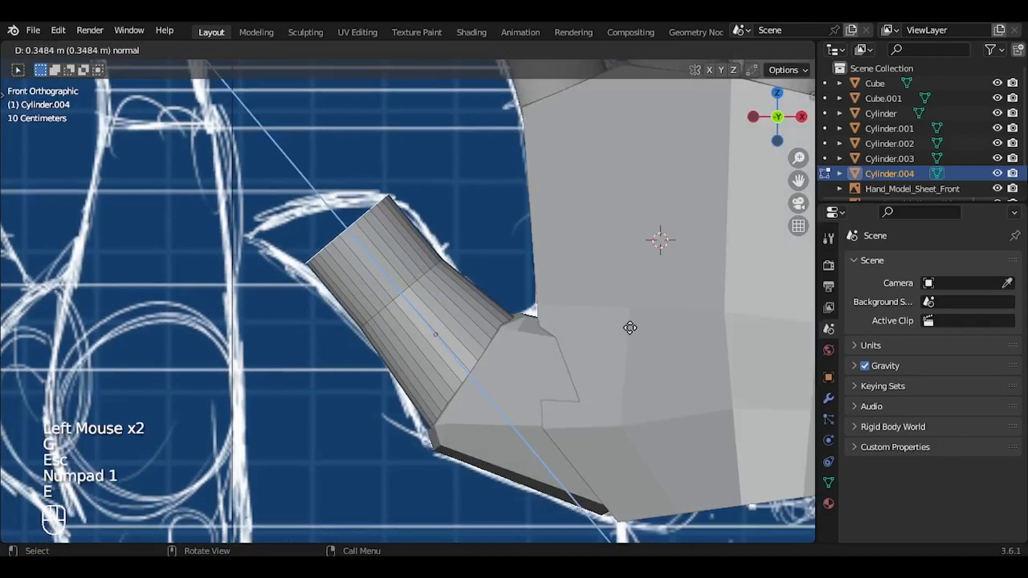
pyautogui.click(631, 328)
# Step: Move, scale and rotate the extruded end face to match the width and angle of the thumb outline
pyautogui.press('g')
pyautogui.click(637, 331)
pyautogui.press('s')
pyautogui.click(648, 333)
pyautogui.press('g')
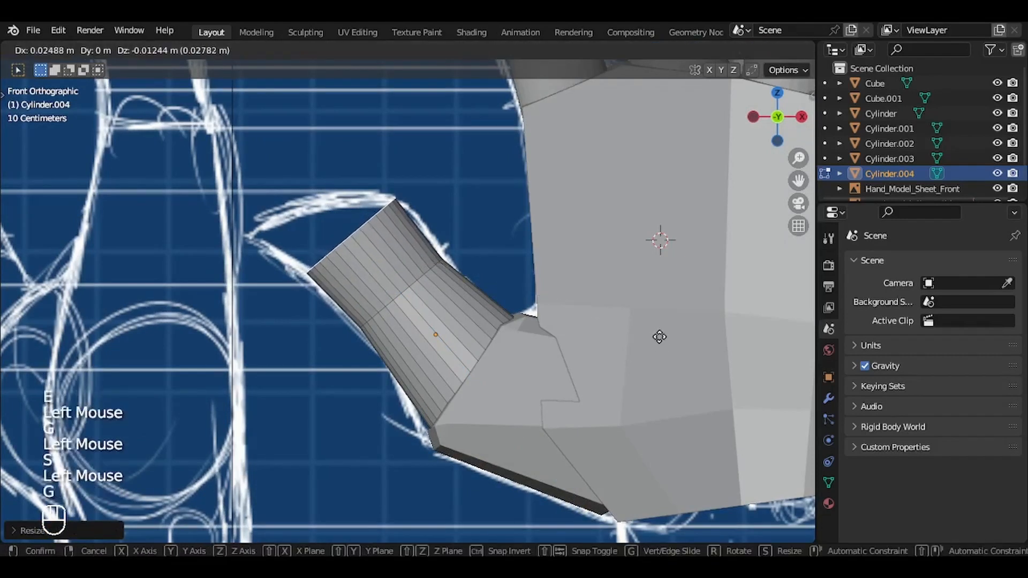
pyautogui.click(659, 336)
pyautogui.press('r')
pyautogui.click(650, 328)
# Step: Extrude the end face again, shrink it and move it to the tip of the thumb outline
pyautogui.press('e')
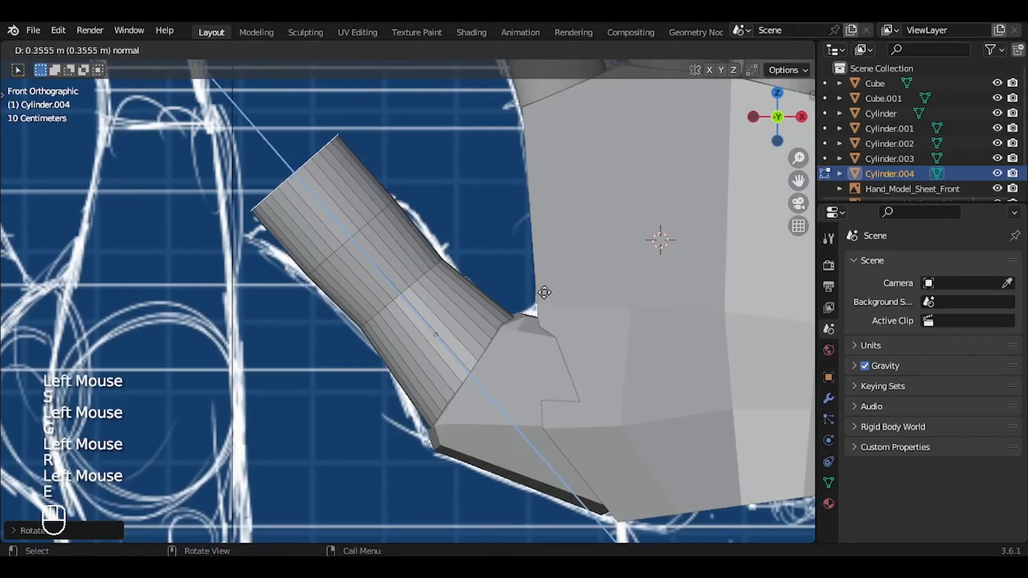
pyautogui.click(557, 292)
pyautogui.press('s')
pyautogui.click(442, 242)
pyautogui.press('g')
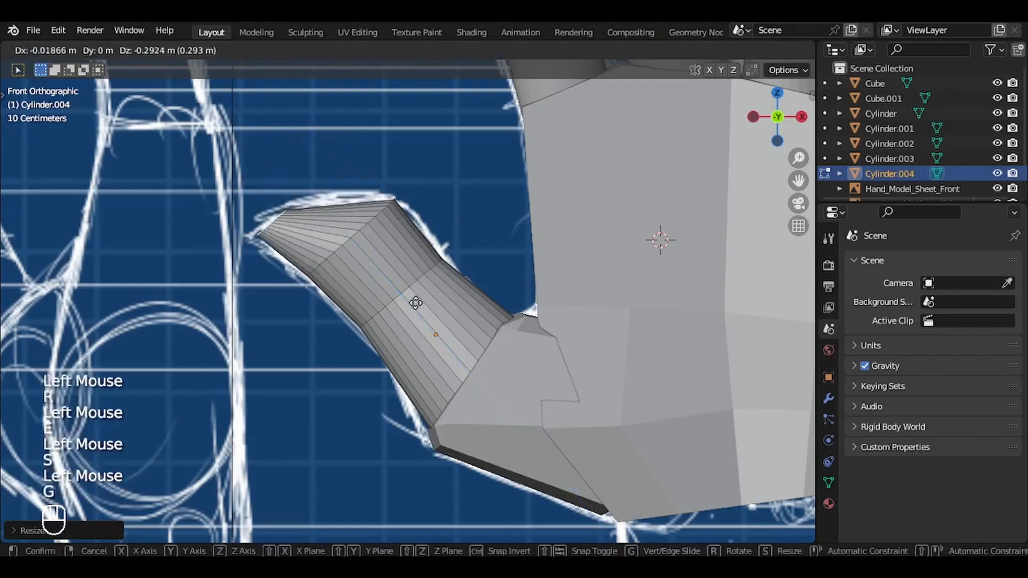
pyautogui.click(407, 303)
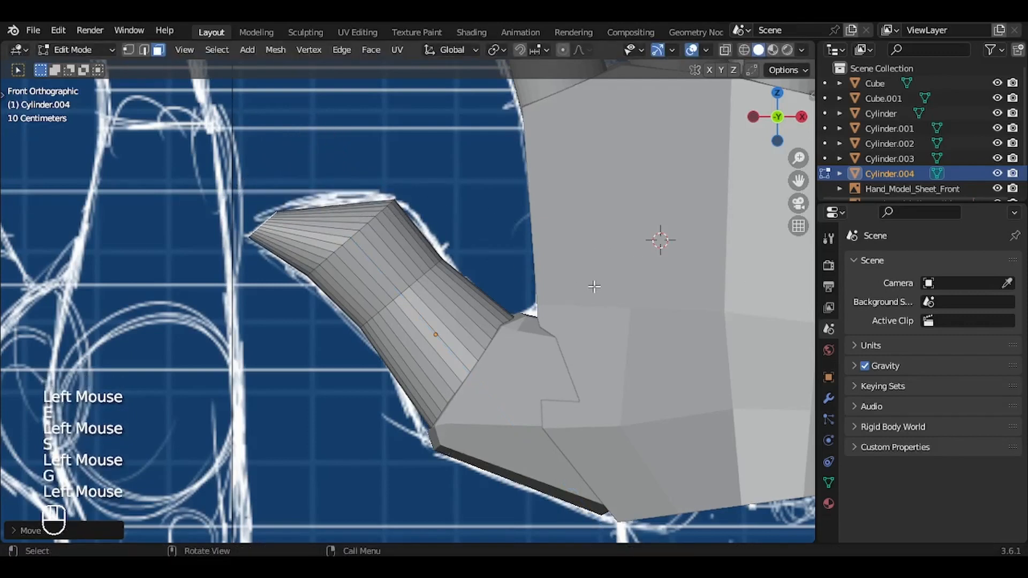
pyautogui.press('s')
pyautogui.click(592, 287)
# Step: Bevel the edge loop between the thumb's middle segment and its tapered tip
pyautogui.press('2')
pyautogui.keyDown('alt'); pyautogui.click(354, 234); pyautogui.keyUp('alt')
pyautogui.hotkey('ctrl', 'b')
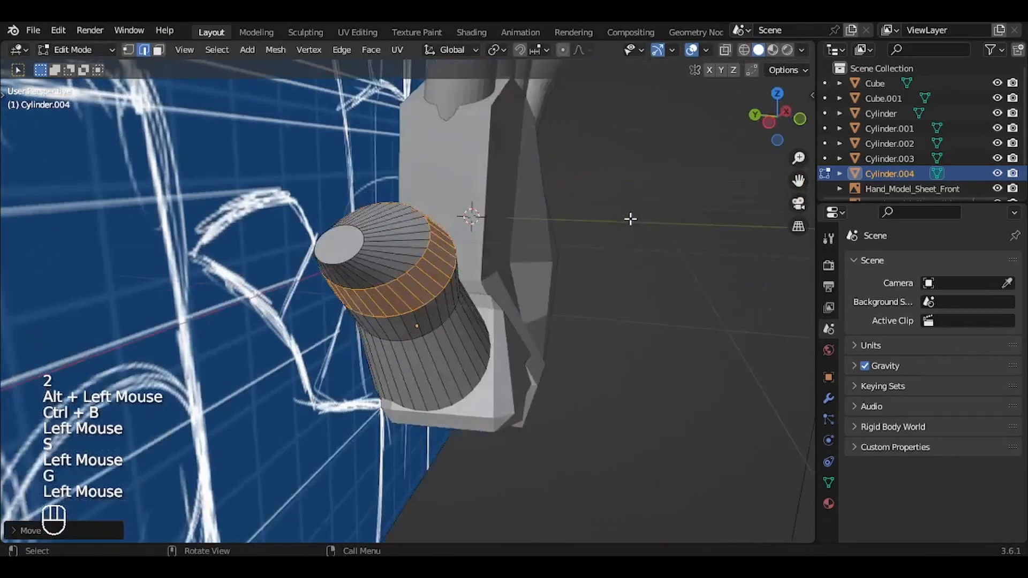
# Step: Scale the thumb's tip face along Y, shift it along Y and rotate it about -21 degrees
pyautogui.press('3')
pyautogui.click(677, 307)
pyautogui.press('s')
pyautogui.press('y')
pyautogui.click(600, 300)
pyautogui.press('g')
# Step: Reposition the thumb's tip face along Y in the top view
pyautogui.press('y')
pyautogui.click(523, 293)
pyautogui.press('r')
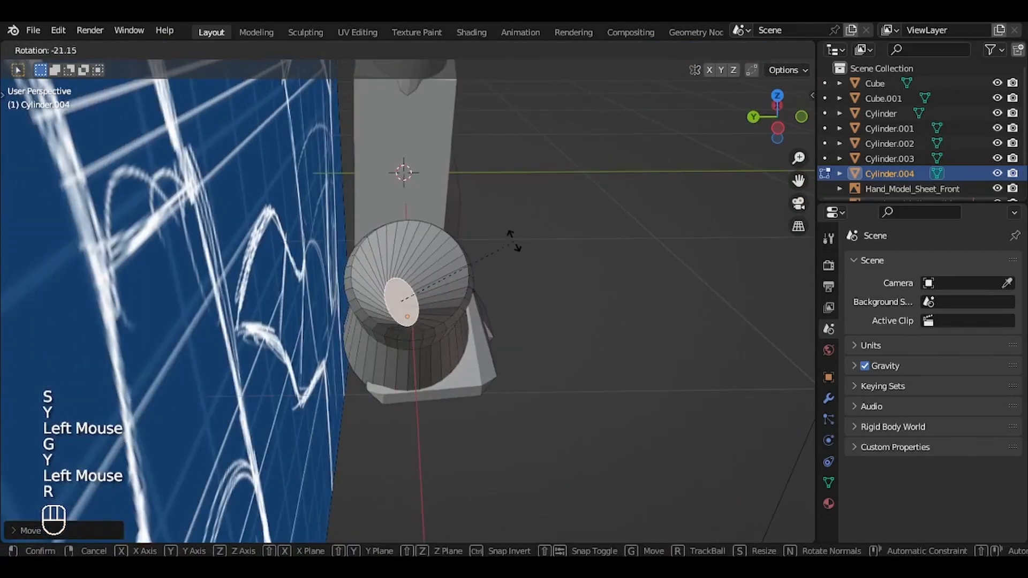
pyautogui.click(514, 246)
pyautogui.press('KP_7')
pyautogui.press('g')
# Step: Expand the selection from the tip face over the thumb's upper segments and scale them along Y
pyautogui.press('y')
pyautogui.click(536, 271)
pyautogui.press('ctrl+KP_Add')
pyautogui.press('ctrl+KP_Add')
pyautogui.press('s')
pyautogui.press('y')
pyautogui.click(665, 290)
pyautogui.hotkey('ctrl', 'z')
pyautogui.press('ctrl+KP_Add')
pyautogui.press('s')
pyautogui.press('y')
pyautogui.click(709, 290)
pyautogui.press('a')
pyautogui.press('KP_7')
pyautogui.hotkey('ctrl', 'z')
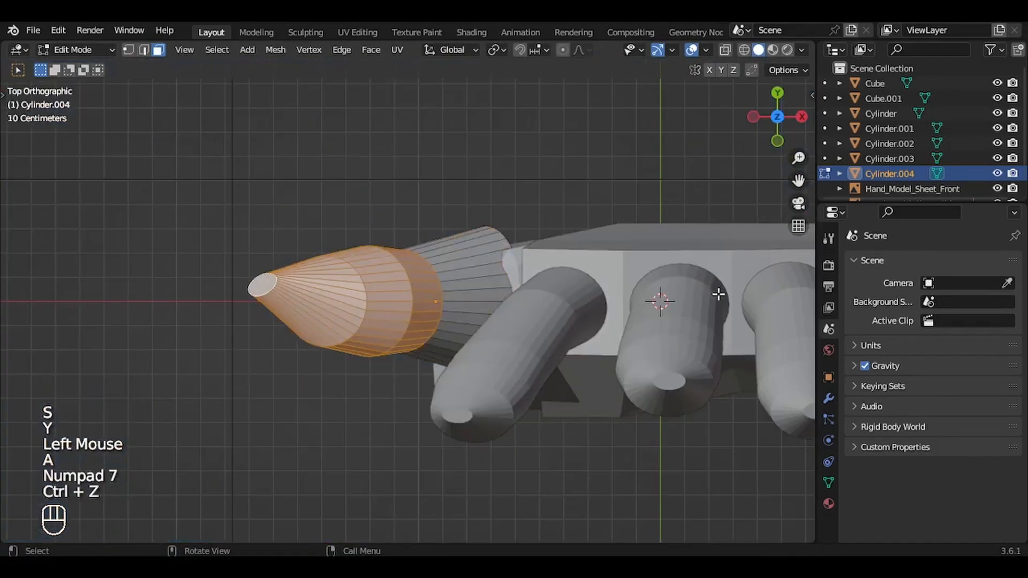
# Step: Move the whole thumb mesh along Y in the top view
pyautogui.press('a')
pyautogui.press('g')
pyautogui.press('y')
pyautogui.click(718, 316)
pyautogui.press('KP_3')
# Step: Select the thumb's tip and upper segments and rotate them about 21 degrees around Z
pyautogui.keyDown('ctrl'); pyautogui.moveTo(718, 319); pyautogui.dragTo(721, 319, button='middle'); pyautogui.keyUp('ctrl')
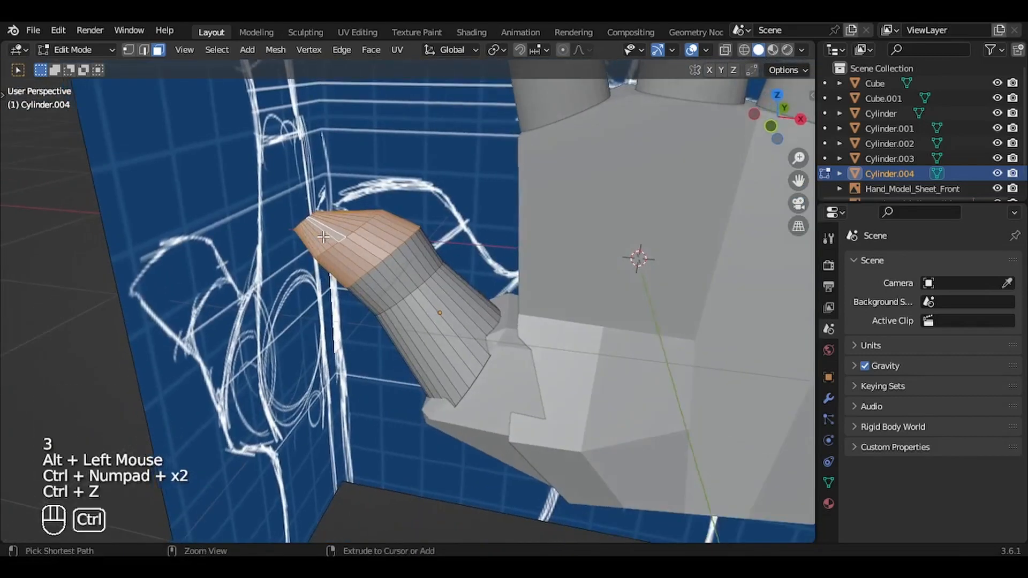
pyautogui.press('ctrl+KP_Add')
pyautogui.moveTo(324, 237); pyautogui.dragTo(343, 241, button='middle')
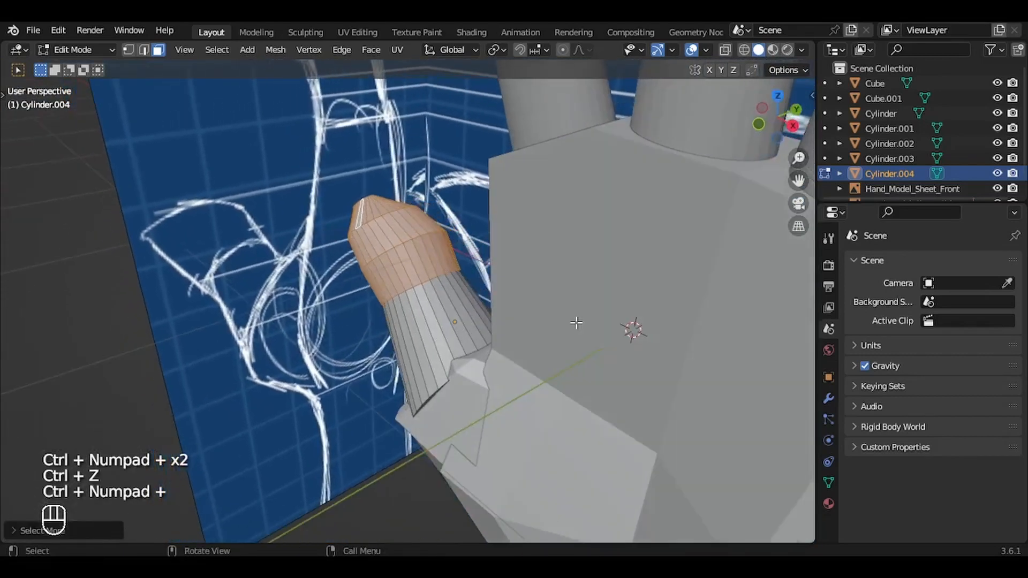
pyautogui.press('r')
pyautogui.press('z')
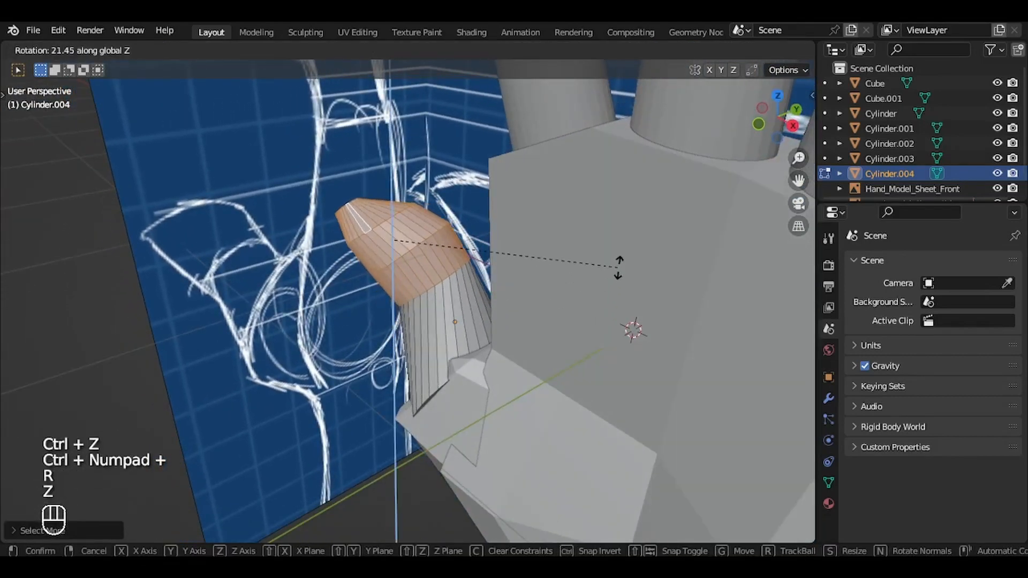
pyautogui.click(615, 266)
# Step: Shift the thumb's upper segments in the negative Y direction towards the side reference outline
pyautogui.moveTo(615, 267); pyautogui.dragTo(618, 267, button='middle')
pyautogui.press('g')
pyautogui.press('y')
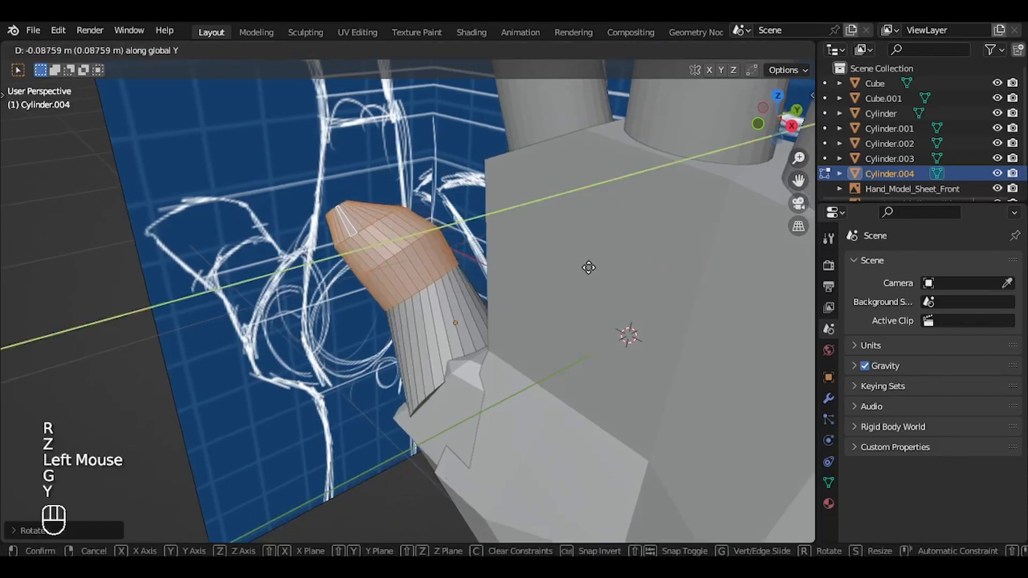
pyautogui.click(559, 270)
pyautogui.press('KP_3')
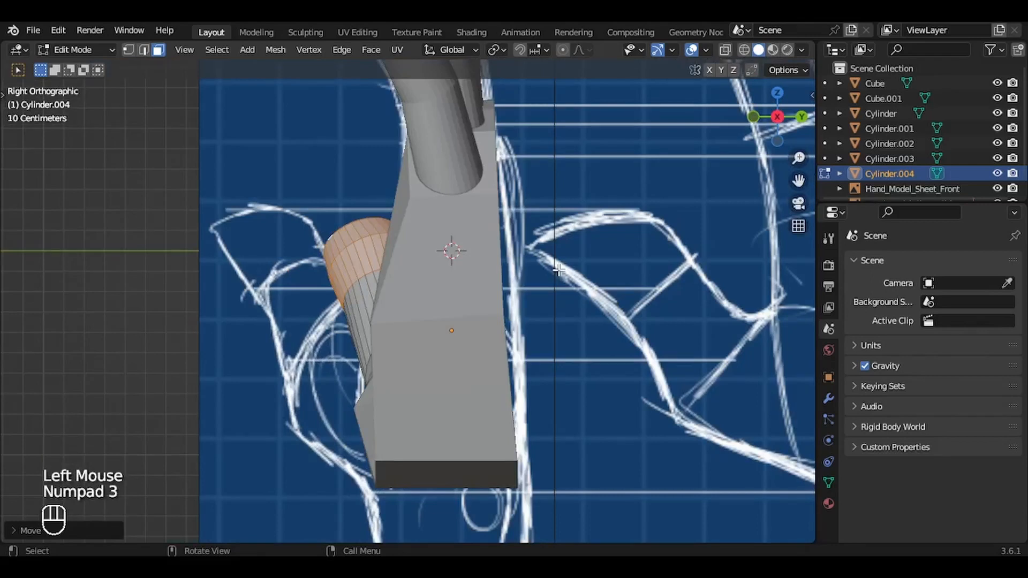
# Step: Select the entire thumb mesh in the right view and move it along Y onto the side outline
pyautogui.moveTo(557, 272); pyautogui.dragTo(489, 222, button='middle')
pyautogui.press('KP_3')
pyautogui.press('a')
pyautogui.press('g')
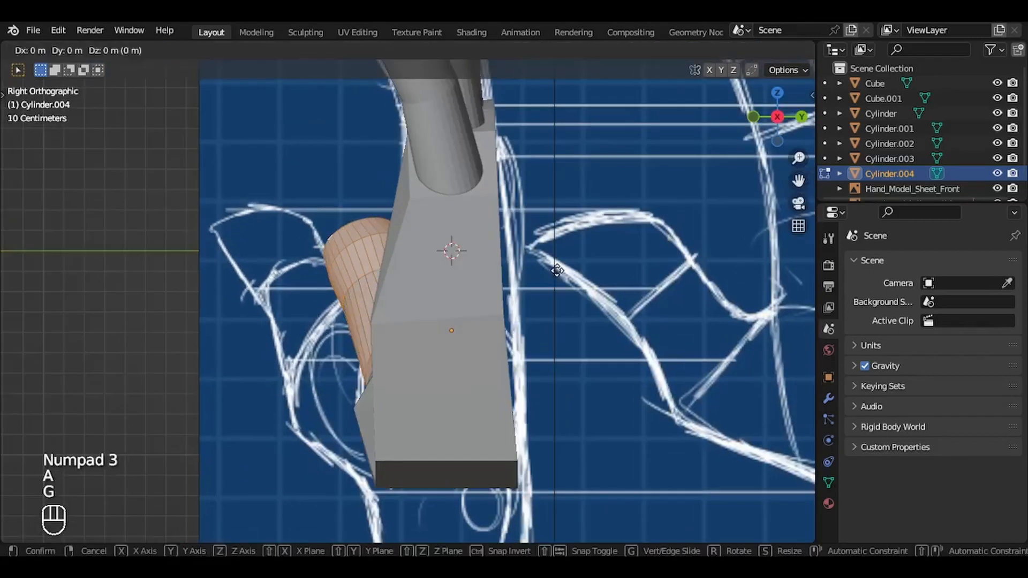
pyautogui.press('y')
pyautogui.click(459, 257)
# Step: Rotate the thumb around Z, then fine-tune its position and tilt against the side outline and return to Object Mode
pyautogui.press('r')
pyautogui.press('z')
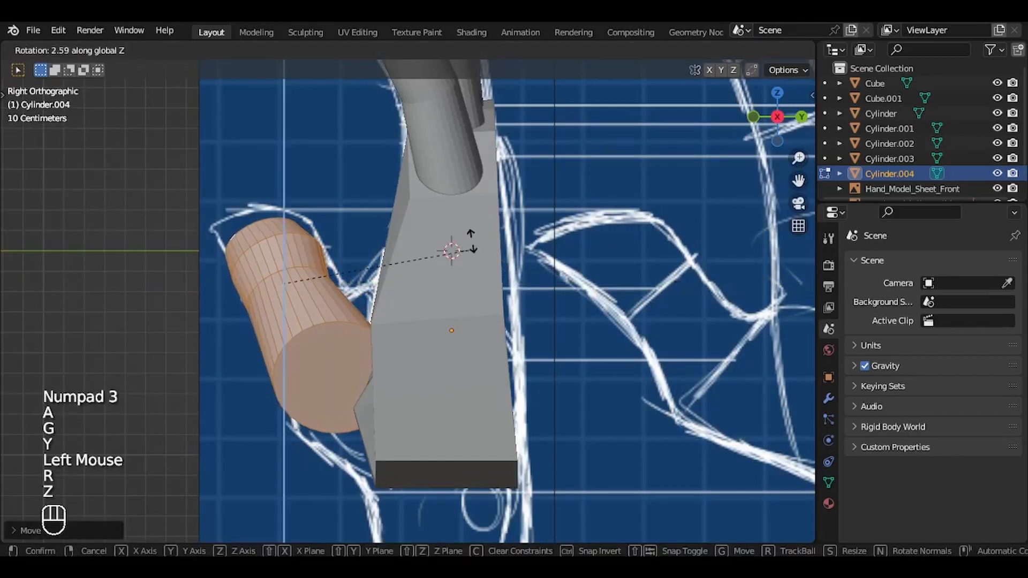
pyautogui.click(460, 201)
pyautogui.press('g')
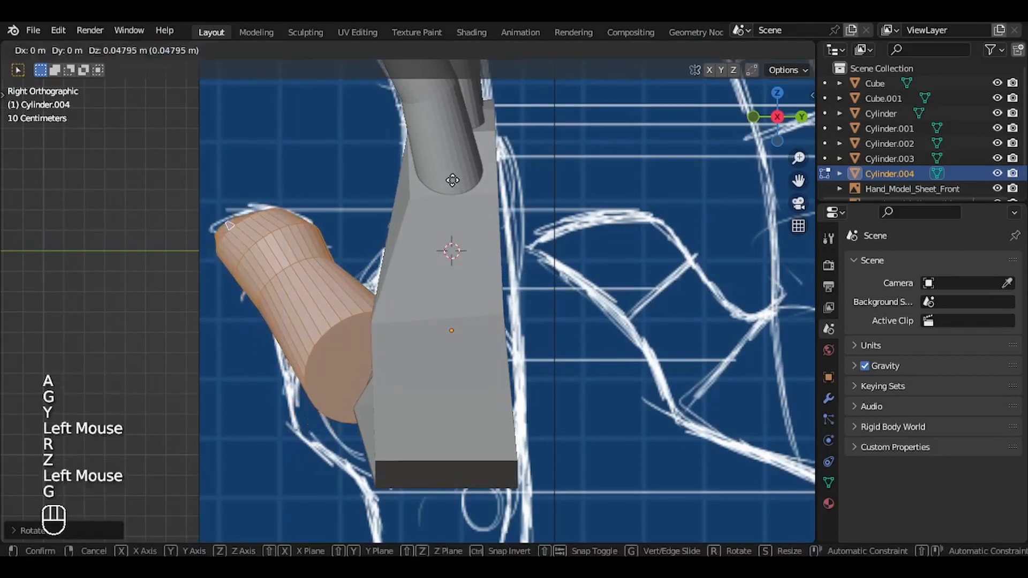
pyautogui.click(461, 192)
pyautogui.press('r')
pyautogui.click(461, 190)
pyautogui.moveTo(461, 191)
pyautogui.mouseDown(button='middle')
pyautogui.moveTo(525, 207)
pyautogui.moveTo(453, 189)
pyautogui.moveTo(477, 191)
pyautogui.mouseUp(button='middle')
pyautogui.press('Tab')
pyautogui.keyDown('shift'); pyautogui.moveTo(461, 190); pyautogui.dragTo(480, 236, button='middle'); pyautogui.keyUp('shift')
# Step: Open the thumb-base block and the palm together in face-select Edit Mode and select the block's entire linked mesh
pyautogui.click(484, 336)
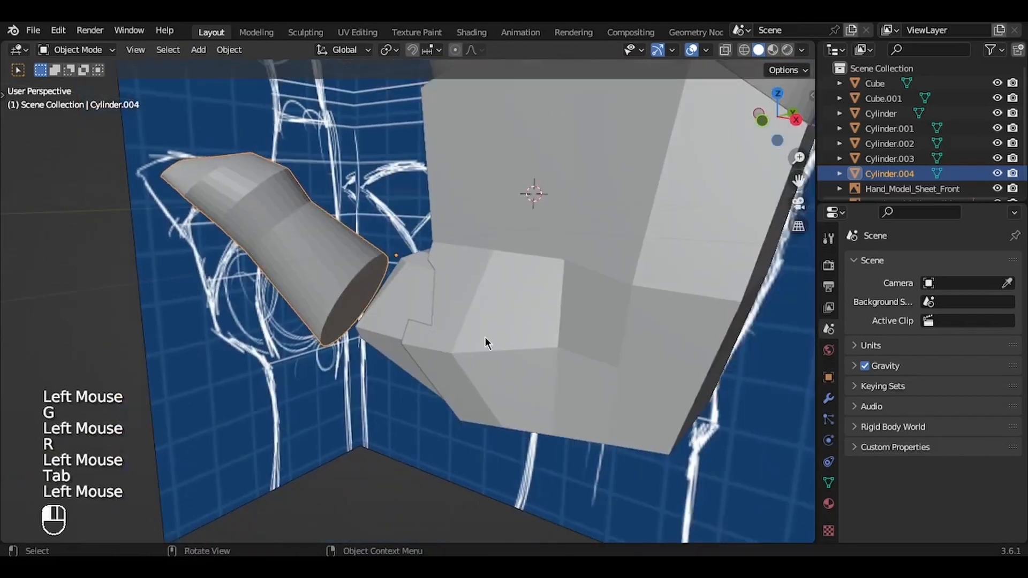
pyautogui.moveTo(484, 337); pyautogui.dragTo(456, 333, button='middle')
pyautogui.keyDown('shift'); pyautogui.click(418, 329); pyautogui.keyUp('shift')
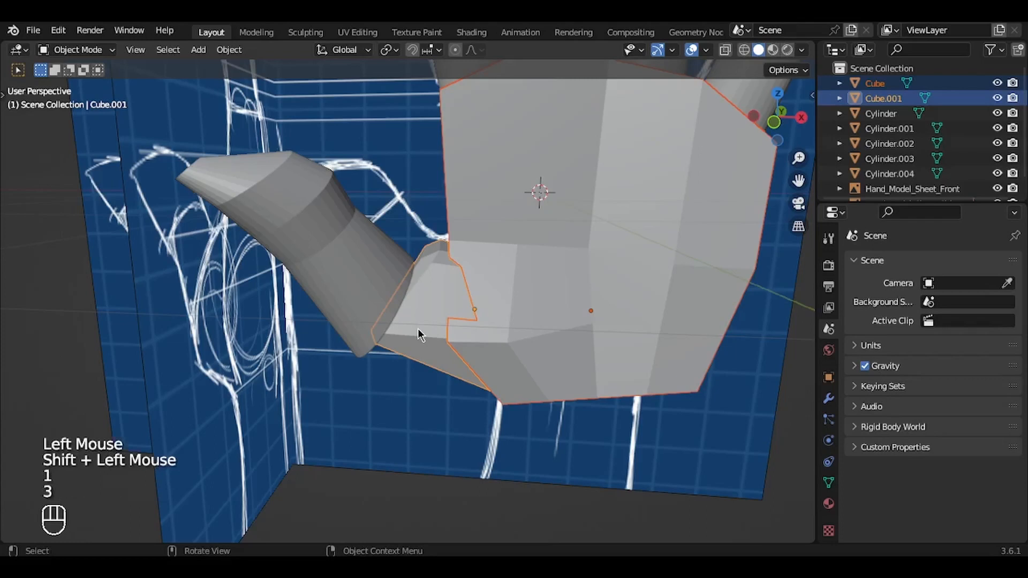
pyautogui.press('Tab')
pyautogui.press('3')
pyautogui.click(421, 303)
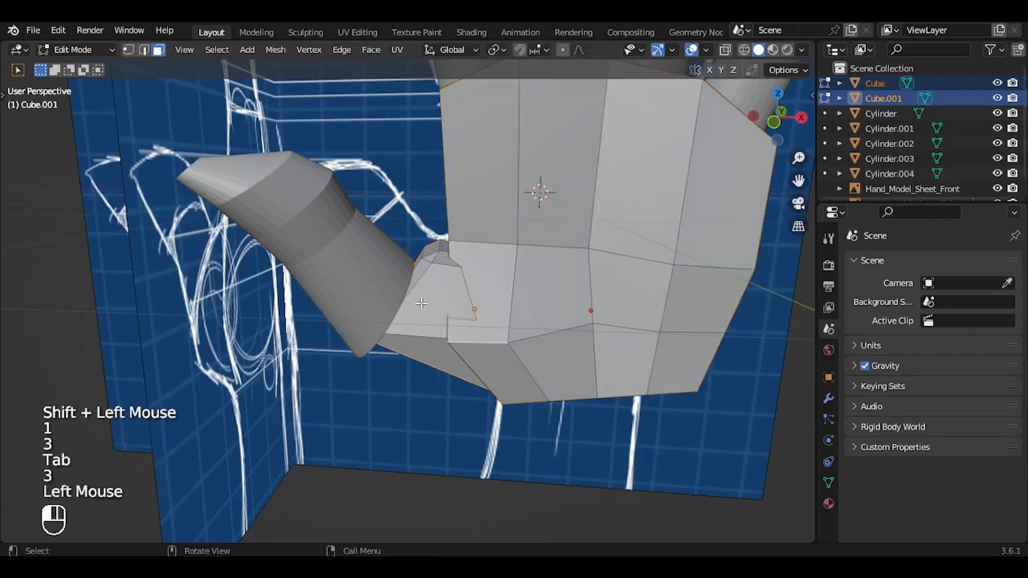
pyautogui.press('l')
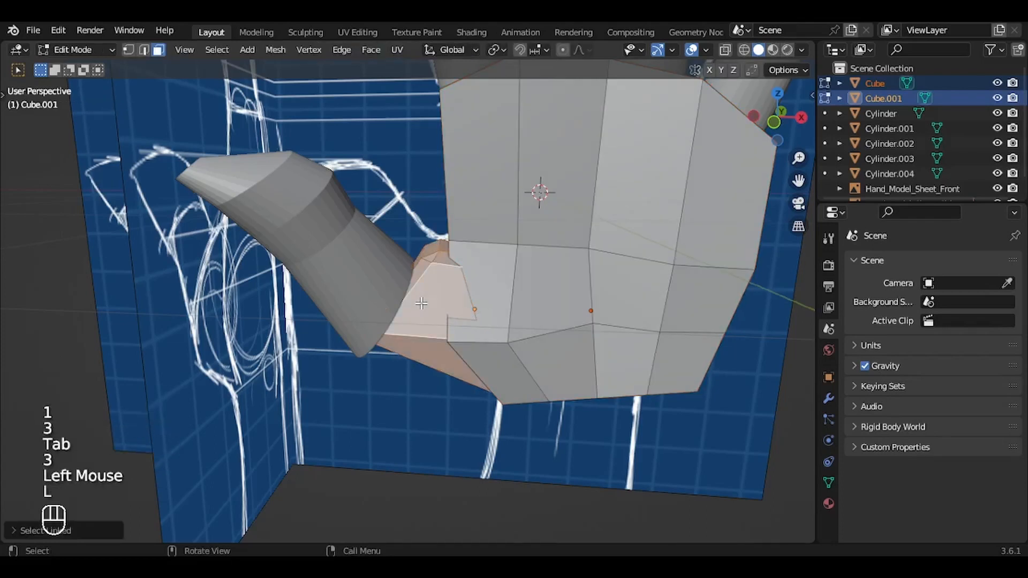
# Step: Add the two adjoining lower palm faces to the selection and shift it about 0.26 m in negative Y, then refine its position
pyautogui.keyDown('shift'); pyautogui.click(484, 327); pyautogui.keyUp('shift')
pyautogui.keyDown('shift'); pyautogui.click(496, 351); pyautogui.keyUp('shift')
pyautogui.press('KP_3')
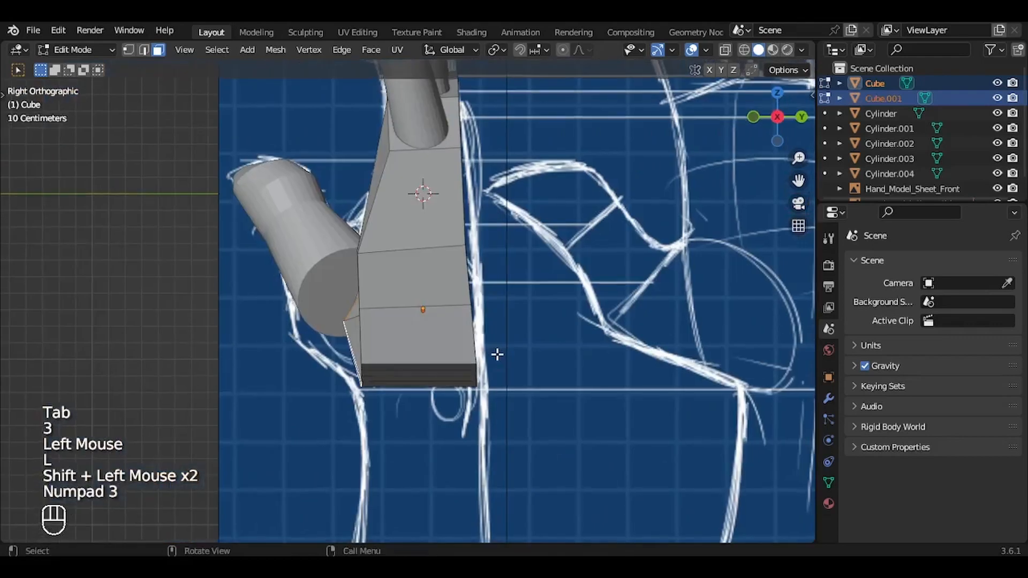
pyautogui.press('g')
pyautogui.press('y')
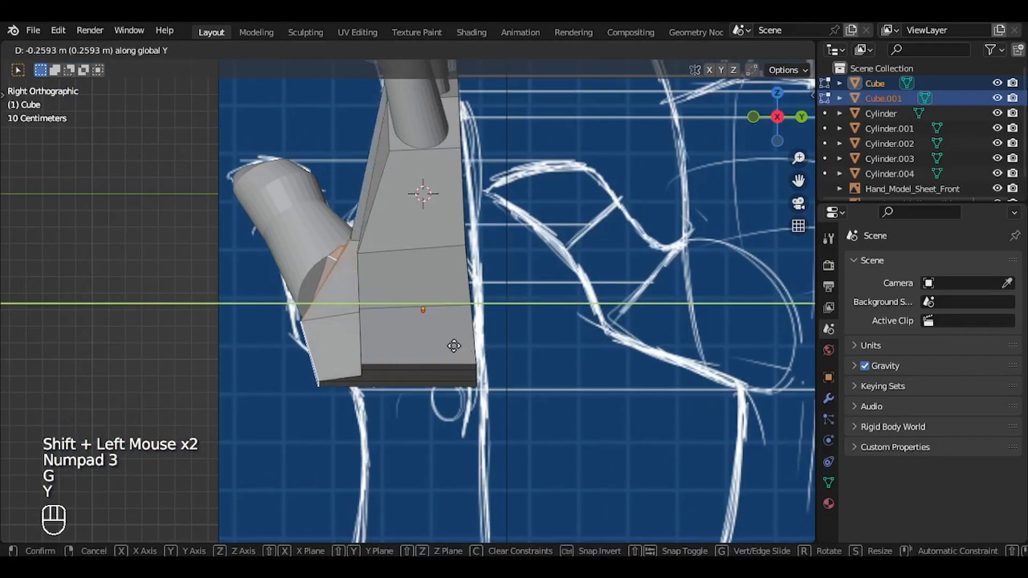
pyautogui.click(453, 345)
pyautogui.keyDown('shift'); pyautogui.moveTo(369, 355); pyautogui.dragTo(535, 310, button='middle'); pyautogui.keyUp('shift')
pyautogui.press('g')
pyautogui.click(359, 388)
# Step: In Object Mode, move the thumb-base block along Y, then rotate and reposition it in the top view against the palm
pyautogui.press('Tab')
pyautogui.click(375, 333)
pyautogui.press('g')
pyautogui.press('y')
pyautogui.click(551, 307)
pyautogui.press('KP_7')
pyautogui.press('r')
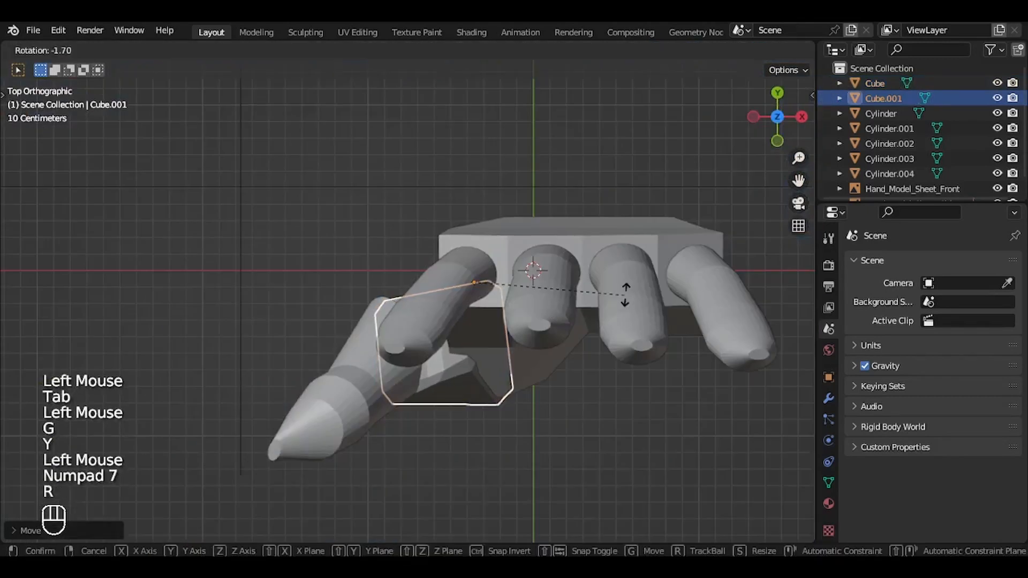
pyautogui.click(625, 293)
pyautogui.press('g')
pyautogui.click(593, 241)
# Step: Open only the palm in edge-select Edit Mode and select the edge loop along its thumb side
pyautogui.moveTo(592, 241); pyautogui.dragTo(506, 260, button='middle')
pyautogui.doubleClick(505, 247)
pyautogui.press('g')
pyautogui.press('Escape')
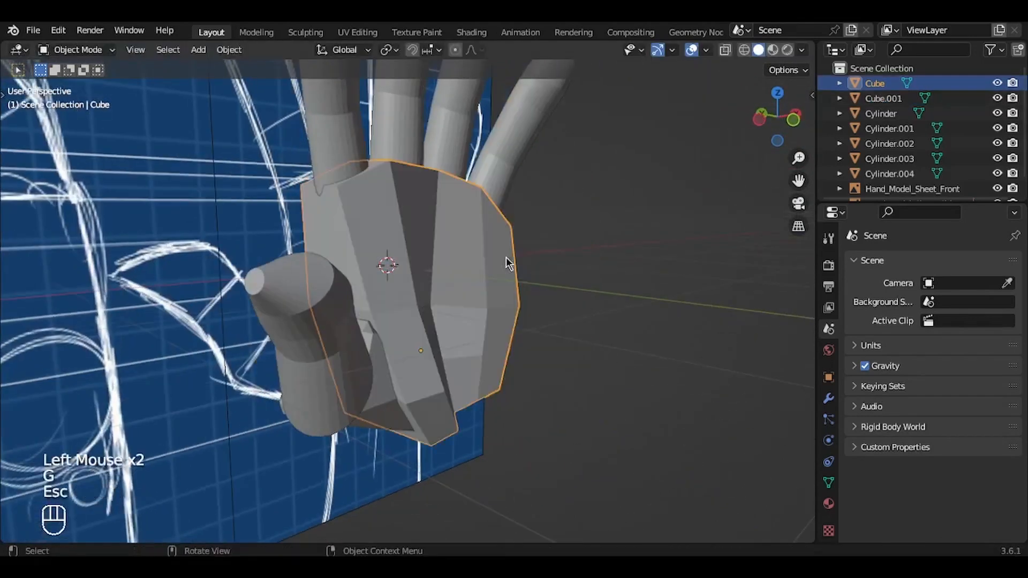
pyautogui.press('Tab')
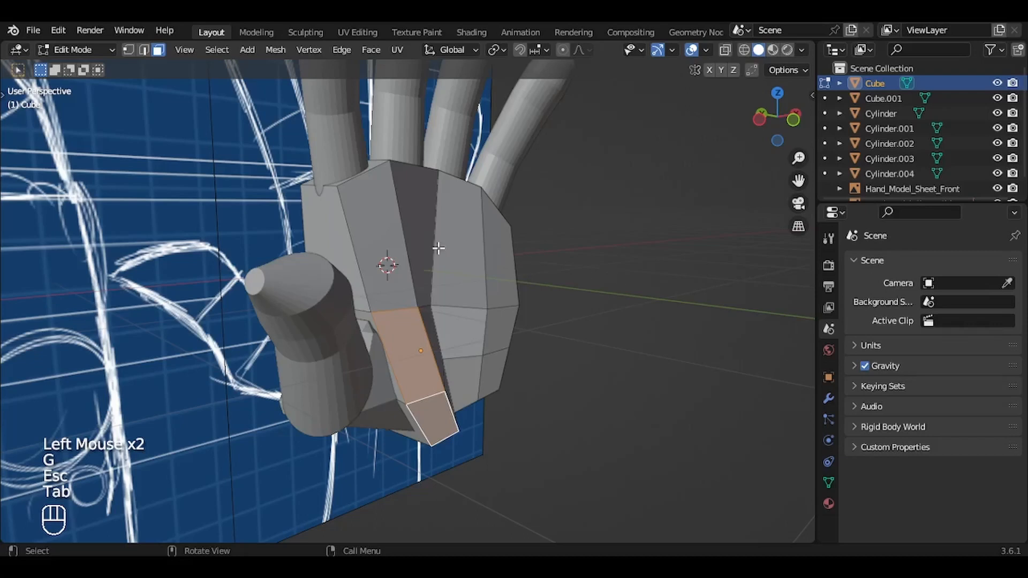
pyautogui.press('2')
pyautogui.keyDown('alt'); pyautogui.click(340, 233); pyautogui.keyUp('alt')
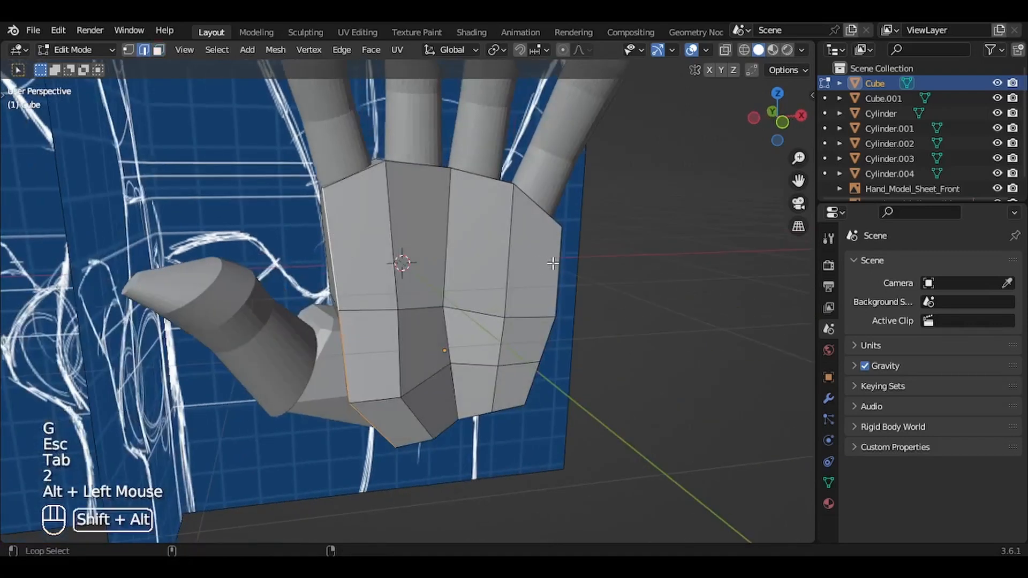
# Step: Extend the selection with the palm's remaining border edges along the little-finger side and the knuckles
pyautogui.keyDown('alt'); pyautogui.keyDown('shift'); pyautogui.click(554, 263); pyautogui.keyUp('shift'); pyautogui.keyUp('alt')
pyautogui.moveTo(557, 264); pyautogui.dragTo(505, 270, button='middle')
pyautogui.keyDown('alt'); pyautogui.keyDown('shift'); pyautogui.click(541, 309); pyautogui.keyUp('shift'); pyautogui.keyUp('alt')
pyautogui.keyDown('alt'); pyautogui.keyDown('shift'); pyautogui.click(510, 288); pyautogui.keyUp('shift'); pyautogui.keyUp('alt')
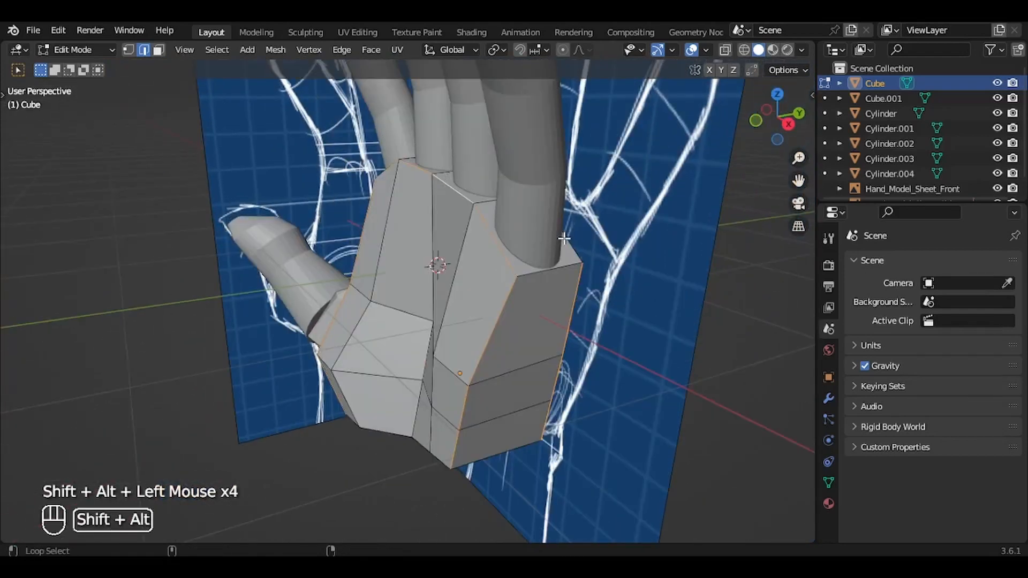
pyautogui.keyDown('alt'); pyautogui.keyDown('shift'); pyautogui.click(564, 238); pyautogui.keyUp('shift'); pyautogui.keyUp('alt')
pyautogui.moveTo(564, 238); pyautogui.dragTo(308, 195, button='middle')
pyautogui.keyDown('shift'); pyautogui.click(484, 277); pyautogui.keyUp('shift')
pyautogui.keyDown('shift'); pyautogui.click(305, 194); pyautogui.keyUp('shift')
# Step: Bevel the selected palm border edges with one segment and a width of about 0.175 m
pyautogui.press('KP_Decimal')
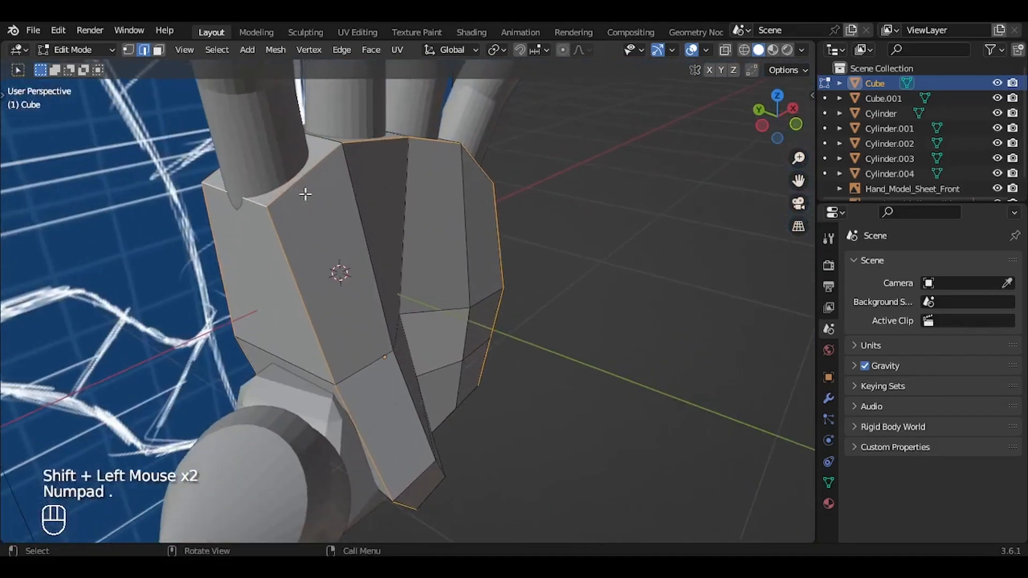
pyautogui.scroll(-5, 305, 194)
pyautogui.hotkey('ctrl', 'b')
pyautogui.press('Escape')
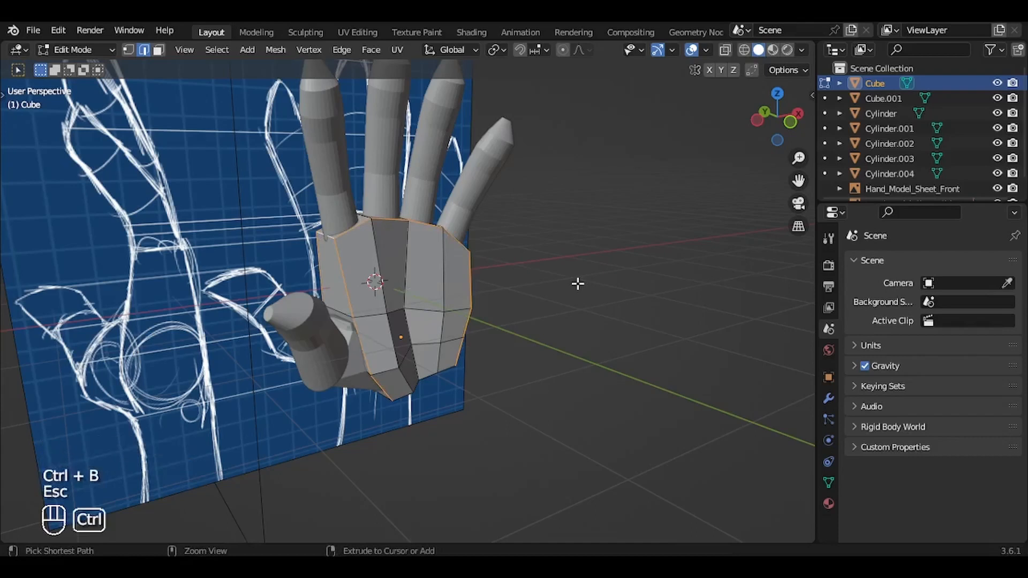
pyautogui.hotkey('ctrl', 'b')
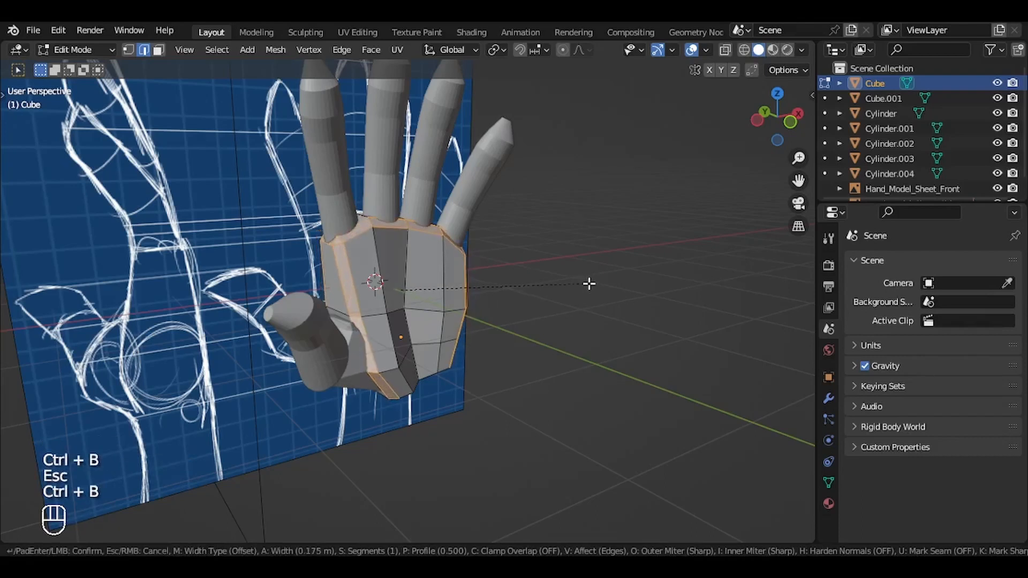
pyautogui.click(593, 283)
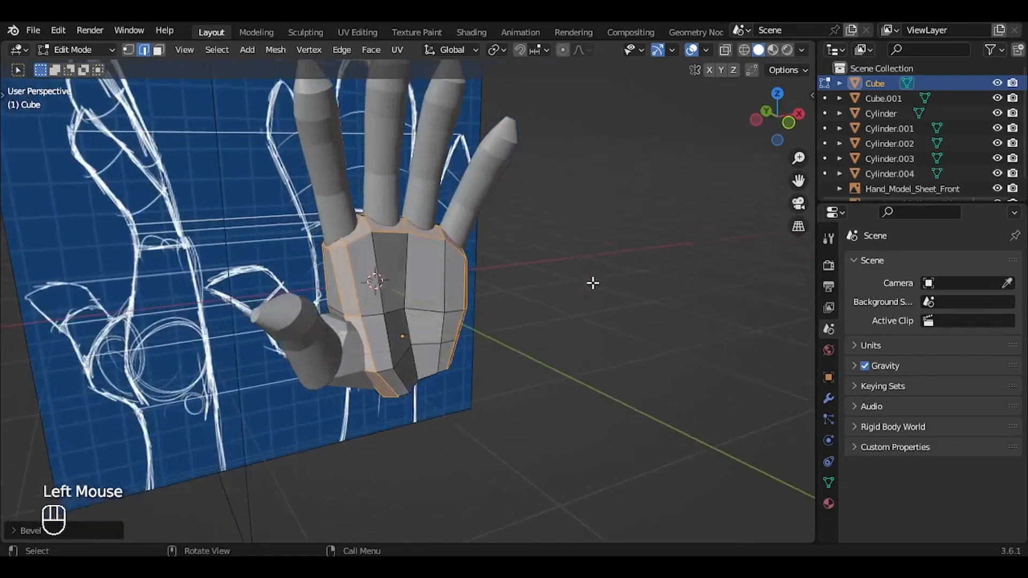
pyautogui.moveTo(593, 282); pyautogui.dragTo(593, 283, button='middle')
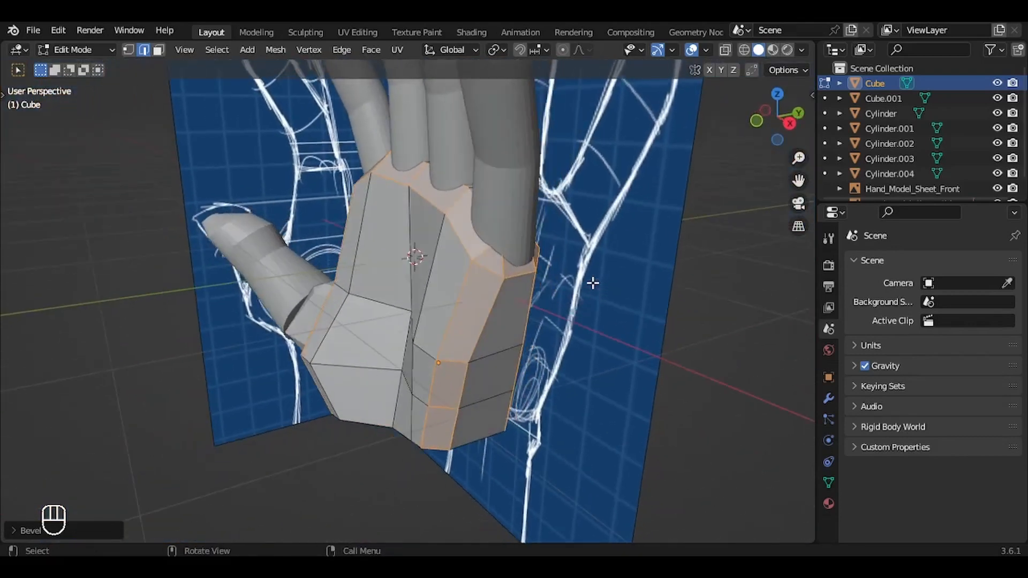
# Step: Select vertices on the palm's bevelled knuckle edge in vertex mode and move them along Y
pyautogui.press('2')
pyautogui.press('1')
pyautogui.click(413, 187)
pyautogui.press('2')
pyautogui.click(396, 182)
pyautogui.keyDown('shift'); pyautogui.click(423, 192); pyautogui.keyUp('shift')
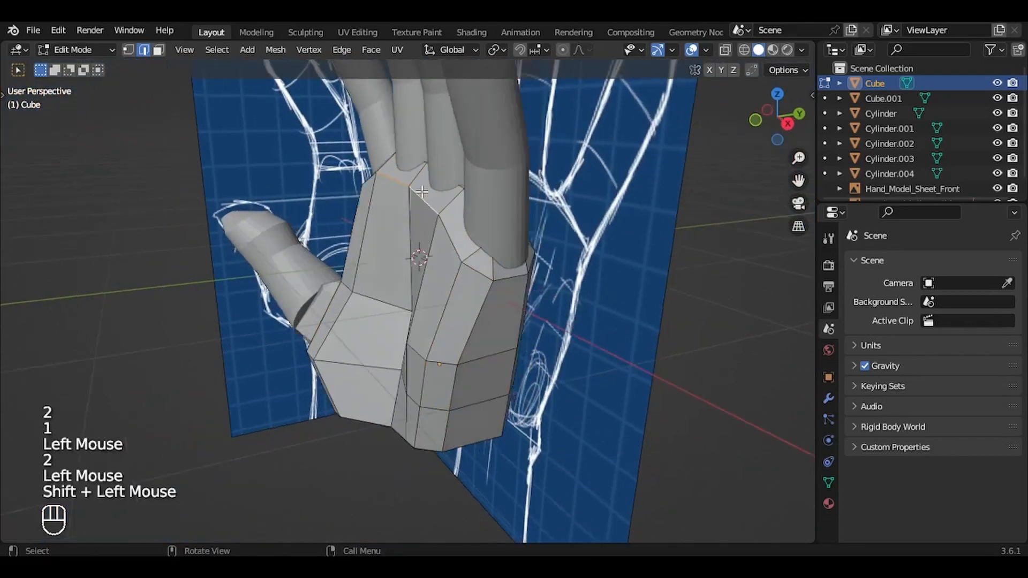
pyautogui.moveTo(423, 191); pyautogui.dragTo(412, 216, button='middle')
pyautogui.press('g')
pyautogui.press('y')
pyautogui.click(427, 191)
# Step: Select a shortest path of edges along the back of the palm's knuckles and reposition it in the right view
pyautogui.click(413, 216)
pyautogui.keyDown('ctrl'); pyautogui.keyDown('shift'); pyautogui.click(390, 269); pyautogui.keyUp('shift'); pyautogui.keyUp('ctrl')
pyautogui.press('KP_3')
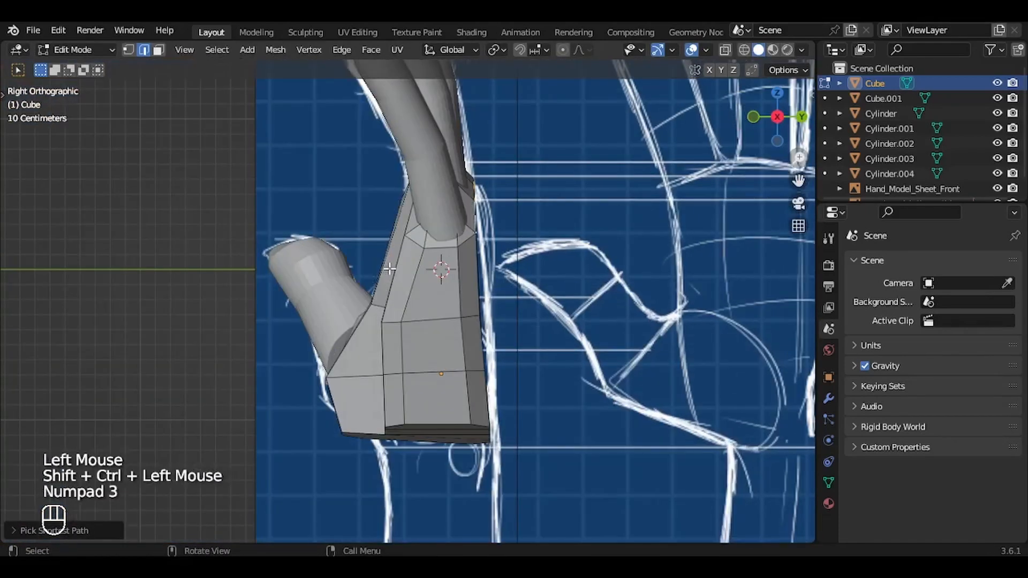
pyautogui.press('g')
pyautogui.click(515, 275)
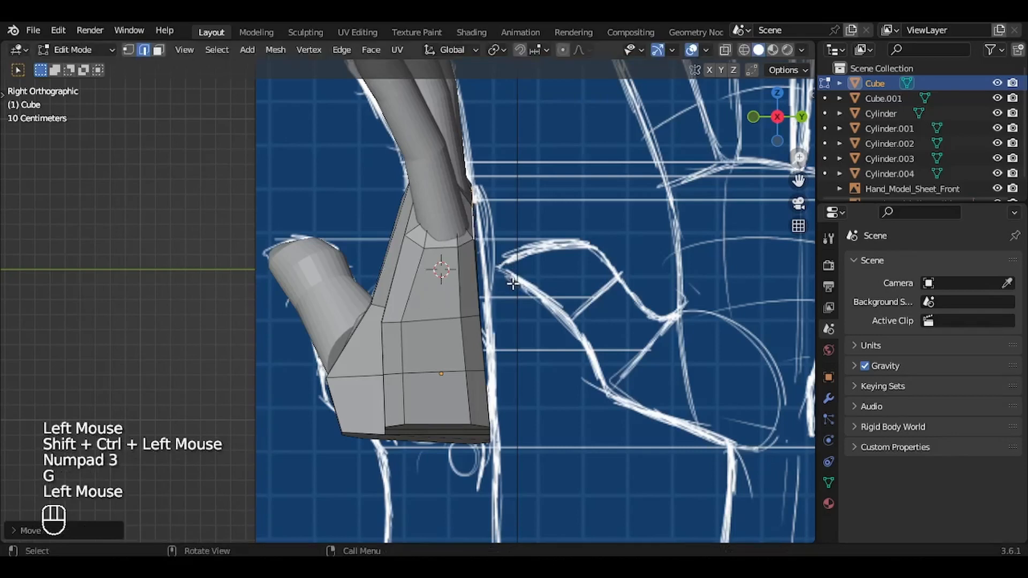
pyautogui.moveTo(514, 275); pyautogui.dragTo(513, 284, button='middle')
pyautogui.press('KP_3')
pyautogui.press('g')
pyautogui.press('KP_3')
# Step: Add a loop cut to the palm, shift it along X, adjust the shape in the front view and return to Object Mode
pyautogui.hotkey('ctrl', 'r')
pyautogui.click(356, 287)
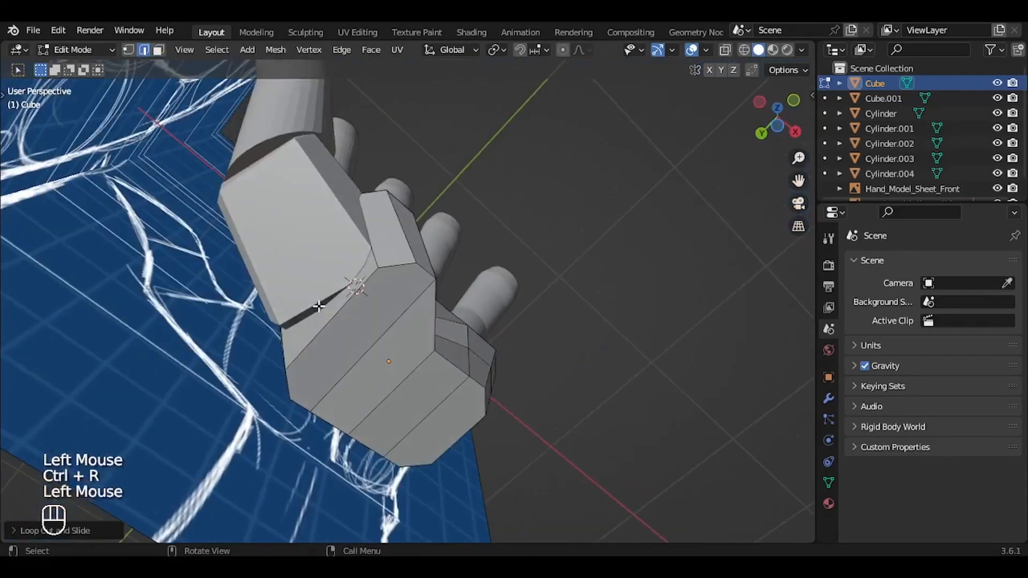
pyautogui.press('g')
pyautogui.press('x')
pyautogui.click(466, 225)
pyautogui.press('Tab')
pyautogui.press('KP_1')
pyautogui.press('Tab')
pyautogui.press('g')
pyautogui.press('Tab')
# Step: Move and rotate the thumb in the front and top views so it meets its base, then save the file
pyautogui.click(273, 366)
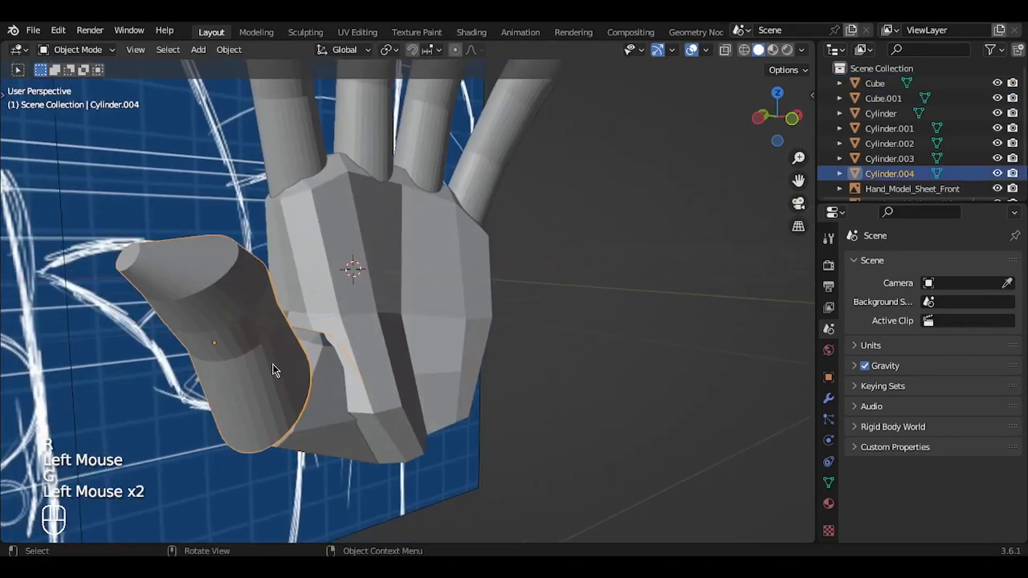
pyautogui.press('g')
pyautogui.press('ctrl+KP_3')
pyautogui.press('KP_1')
pyautogui.press('r')
pyautogui.click(606, 313)
pyautogui.press('KP_7')
pyautogui.press('g')
pyautogui.click(596, 328)
pyautogui.hotkey('ctrl', 's')
# Step: Select the thumb, thumb base, all four fingers and finally the palm, and join them into one object
pyautogui.moveTo(597, 328); pyautogui.dragTo(614, 439, button='middle')
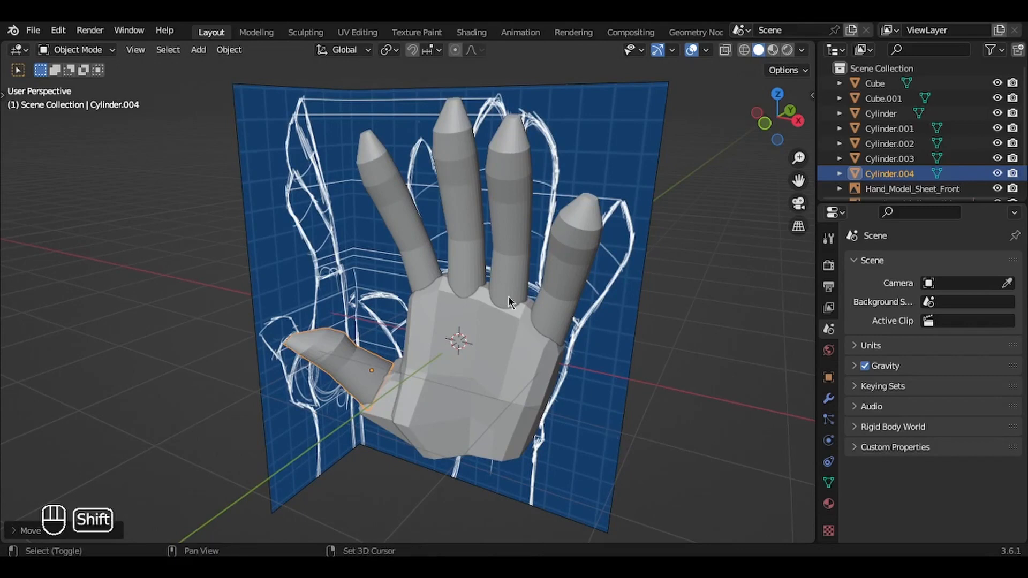
pyautogui.click(397, 229)
pyautogui.keyDown('shift'); pyautogui.click(351, 349); pyautogui.keyUp('shift')
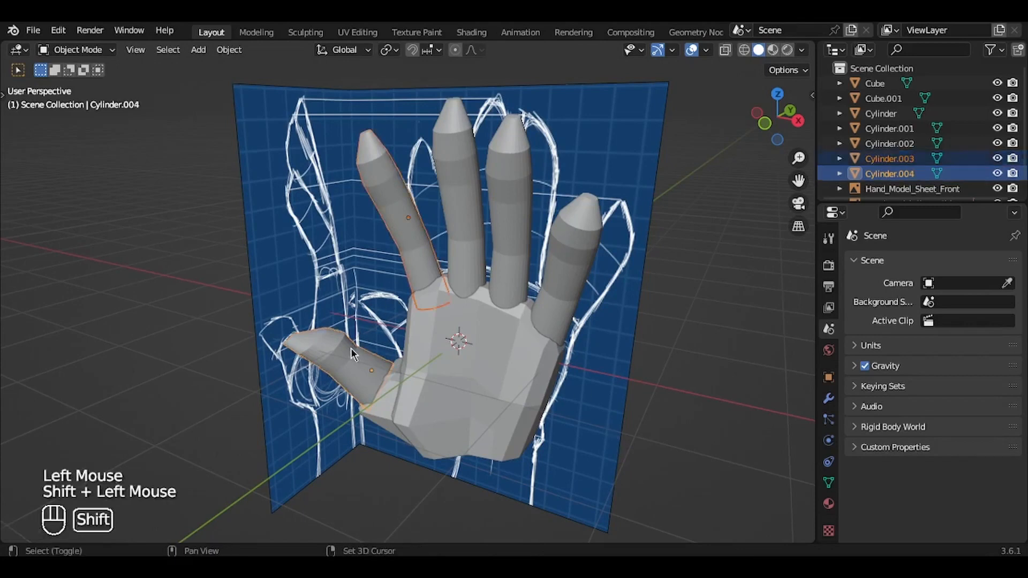
pyautogui.keyDown('shift'); pyautogui.click(396, 399); pyautogui.keyUp('shift')
pyautogui.keyDown('shift'); pyautogui.click(455, 147); pyautogui.keyUp('shift')
pyautogui.keyDown('shift'); pyautogui.click(512, 215); pyautogui.keyUp('shift')
pyautogui.keyDown('shift'); pyautogui.click(565, 220); pyautogui.keyUp('shift')
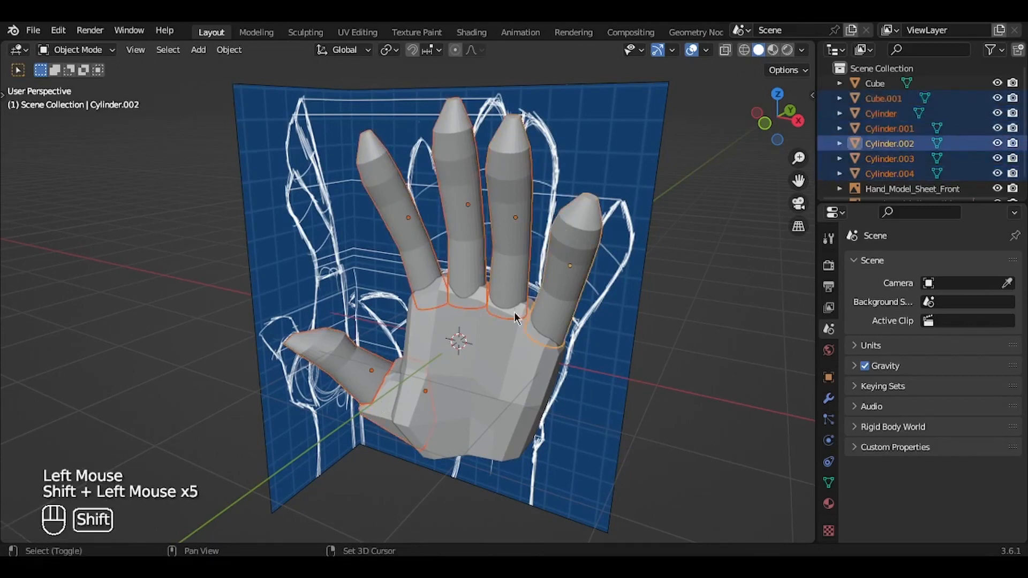
pyautogui.keyDown('shift'); pyautogui.click(500, 347); pyautogui.keyUp('shift')
pyautogui.press('r')
pyautogui.press('r')
pyautogui.press('Escape')
pyautogui.hotkey('ctrl', 'z')
pyautogui.hotkey('ctrl', 'z')
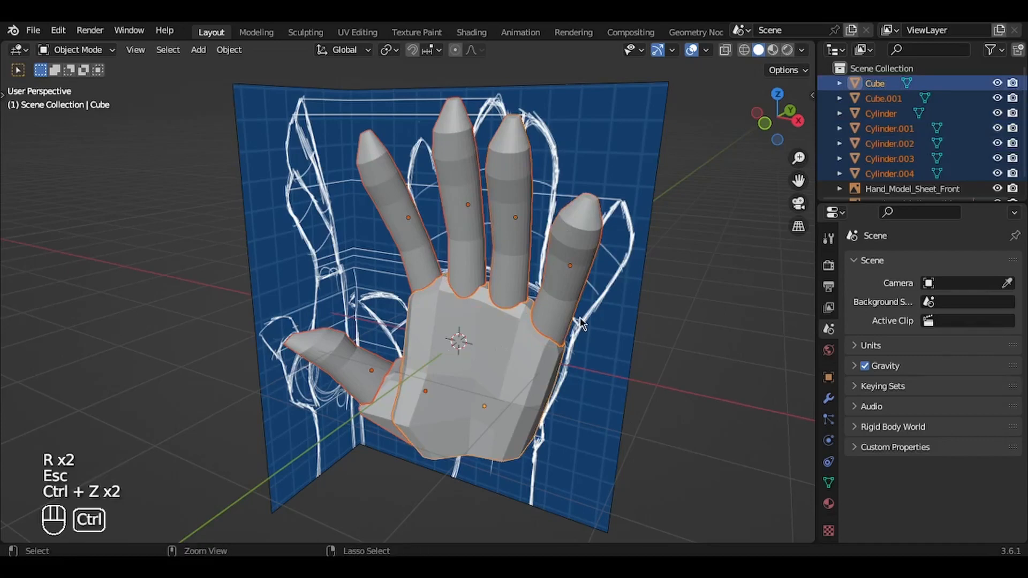
pyautogui.hotkey('ctrl', 'j')
pyautogui.click(574, 311)
pyautogui.press('r')
pyautogui.press('r')
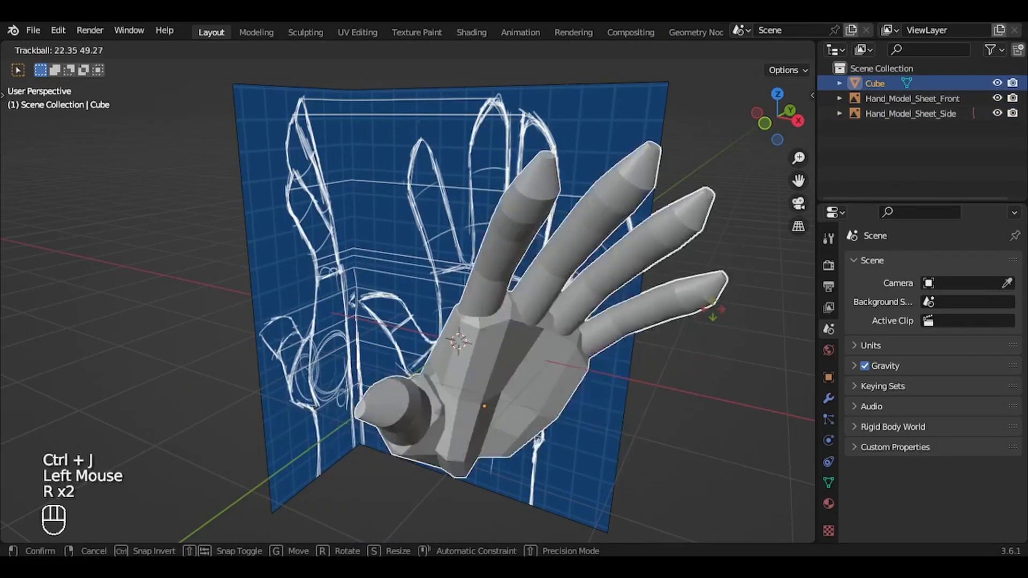
pyautogui.press('Escape')
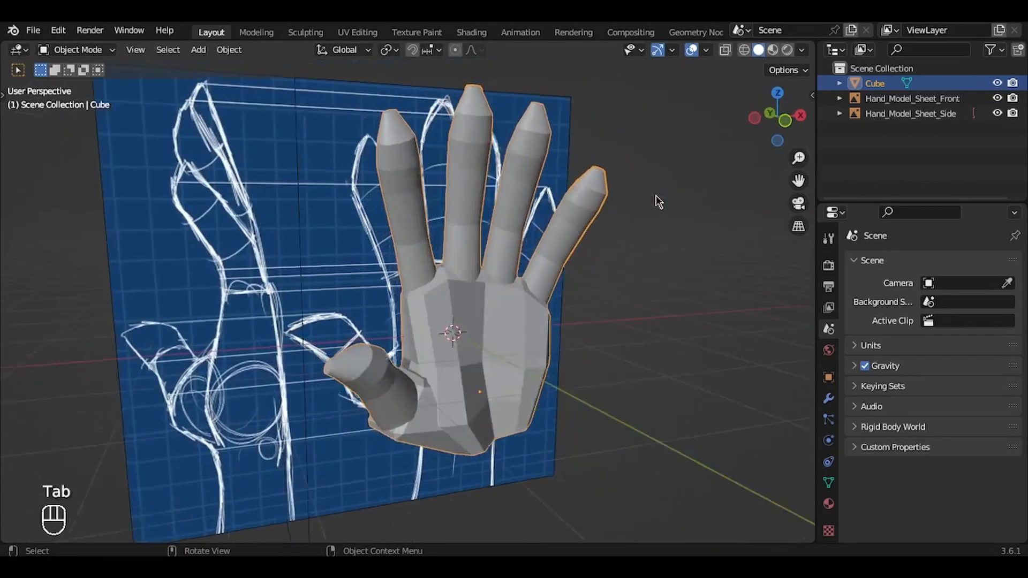
# Step: Rename the joined hand as Hand_Blocking and hide the front and side reference images
pyautogui.scroll(-3, 659, 202)
pyautogui.press('F2')
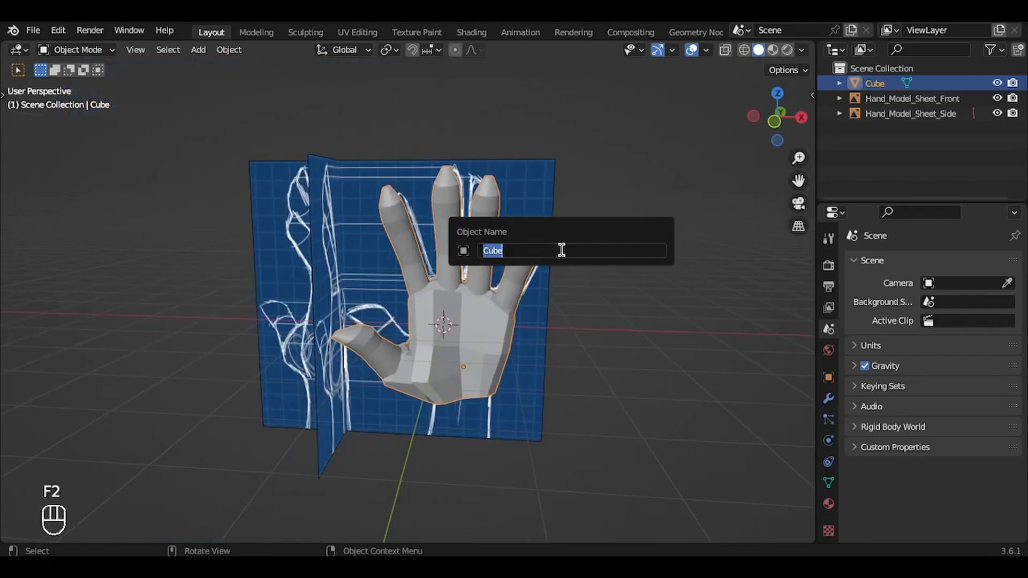
pyautogui.write('Hand_Blocking')
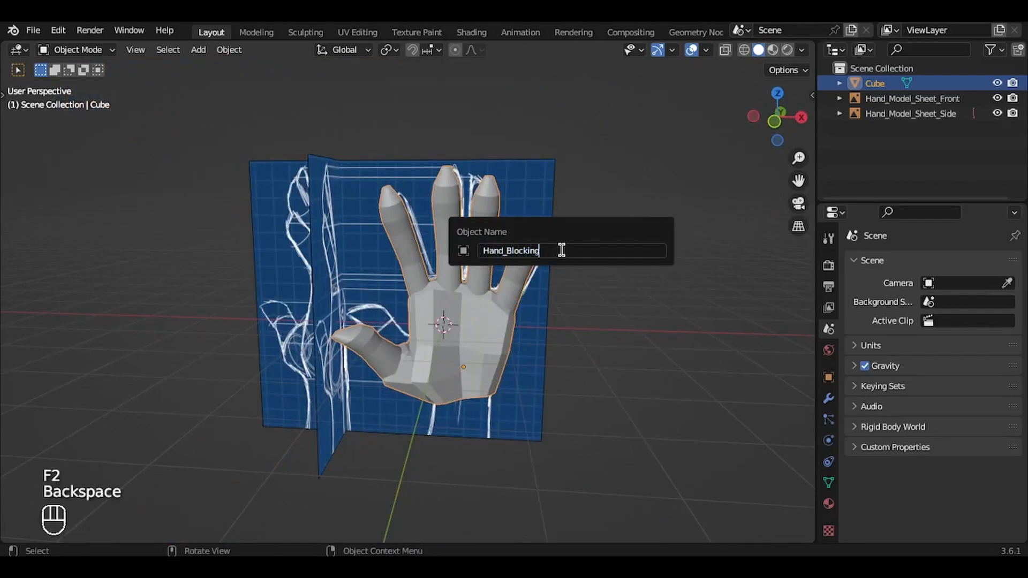
pyautogui.press('Return')
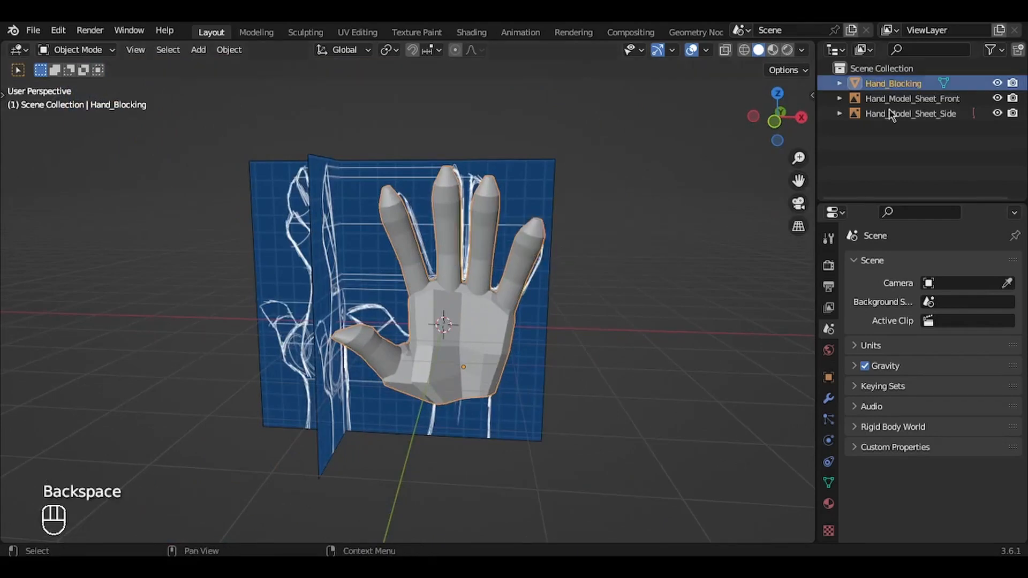
pyautogui.click(997, 98)
pyautogui.click(998, 113)
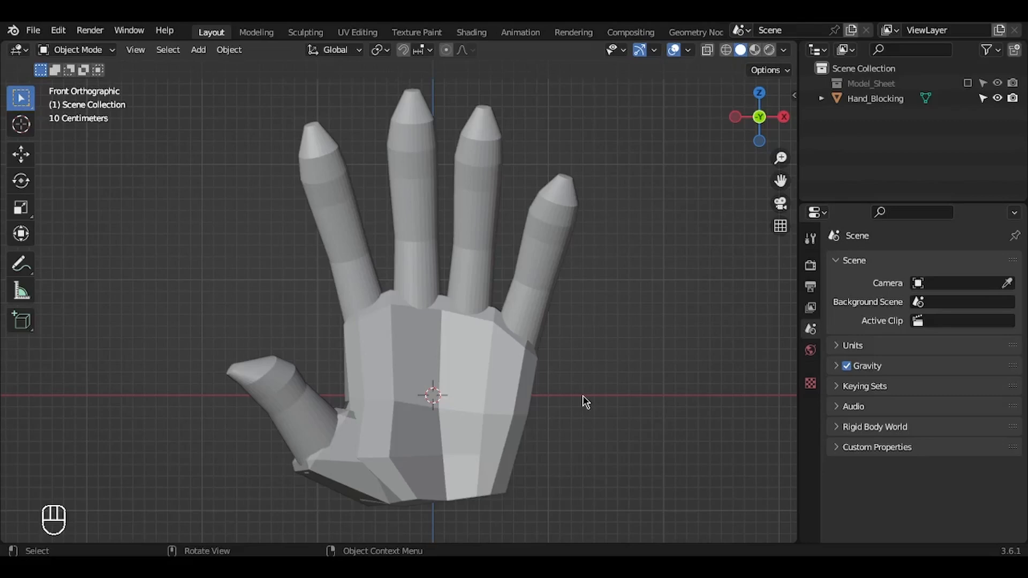
# Step: Duplicate Hand_Blocking in place and hide the original object
pyautogui.click(488, 377)
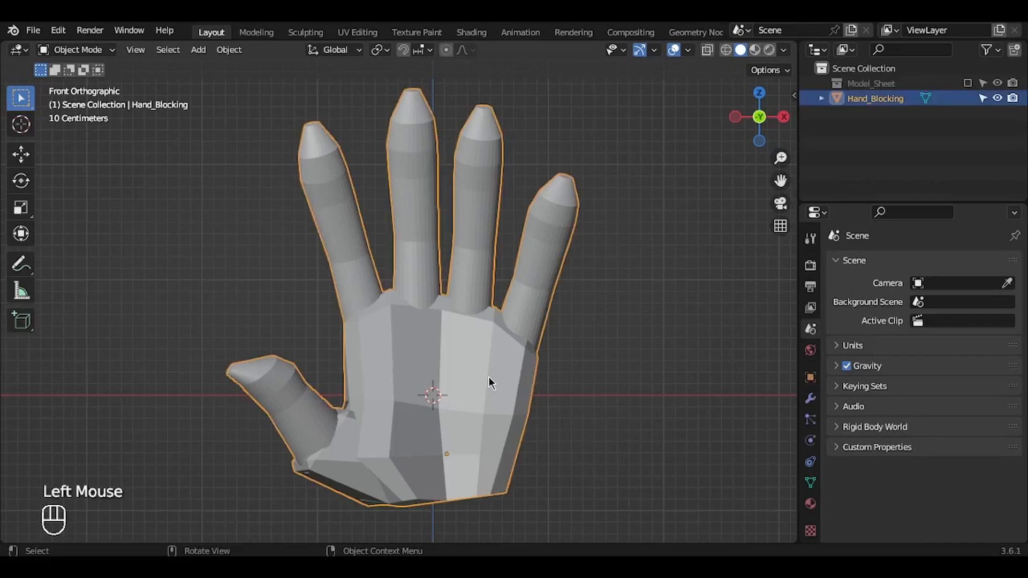
pyautogui.hotkey('shift', 'd')
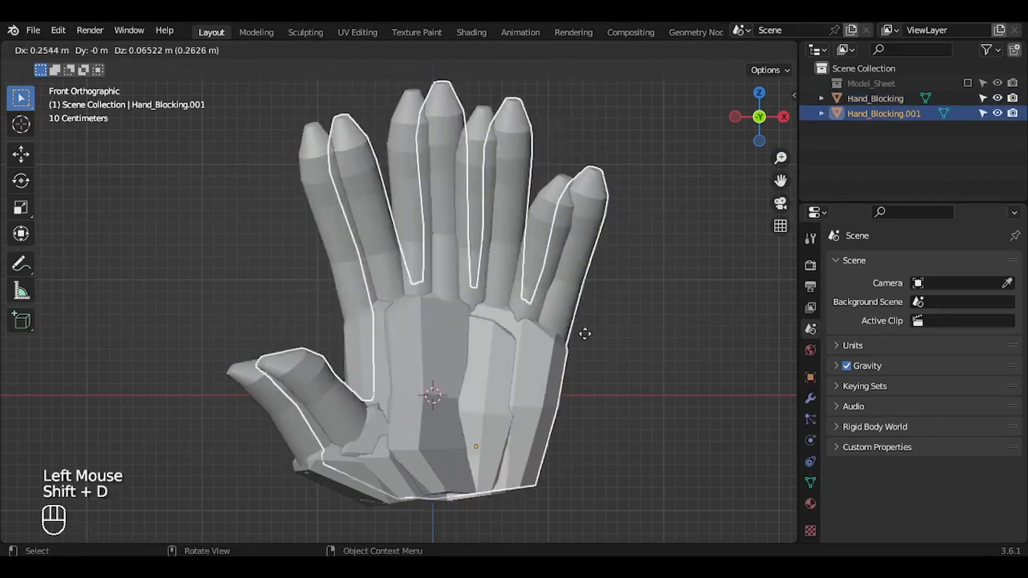
pyautogui.press('Escape')
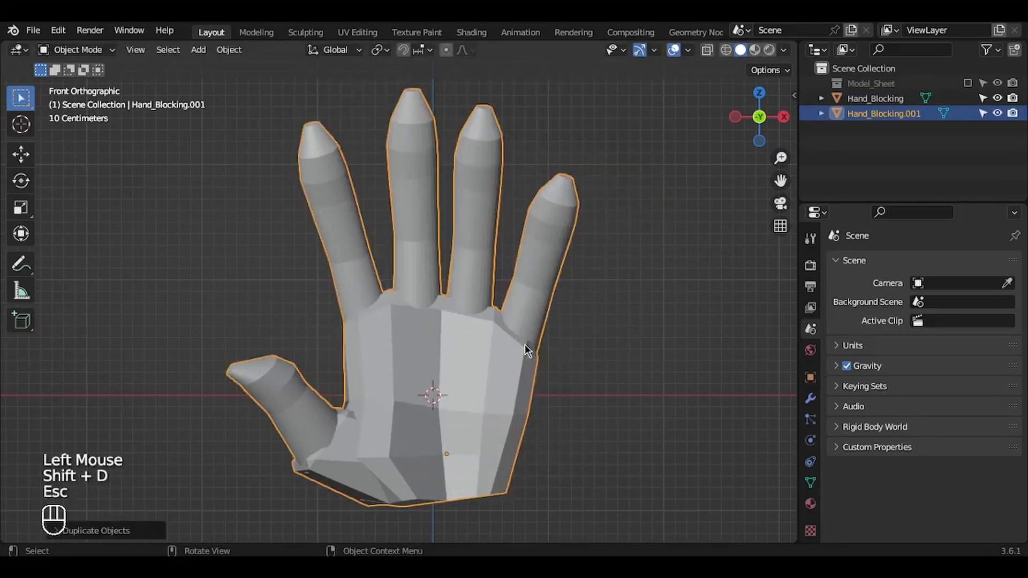
pyautogui.press('g')
pyautogui.press('Escape')
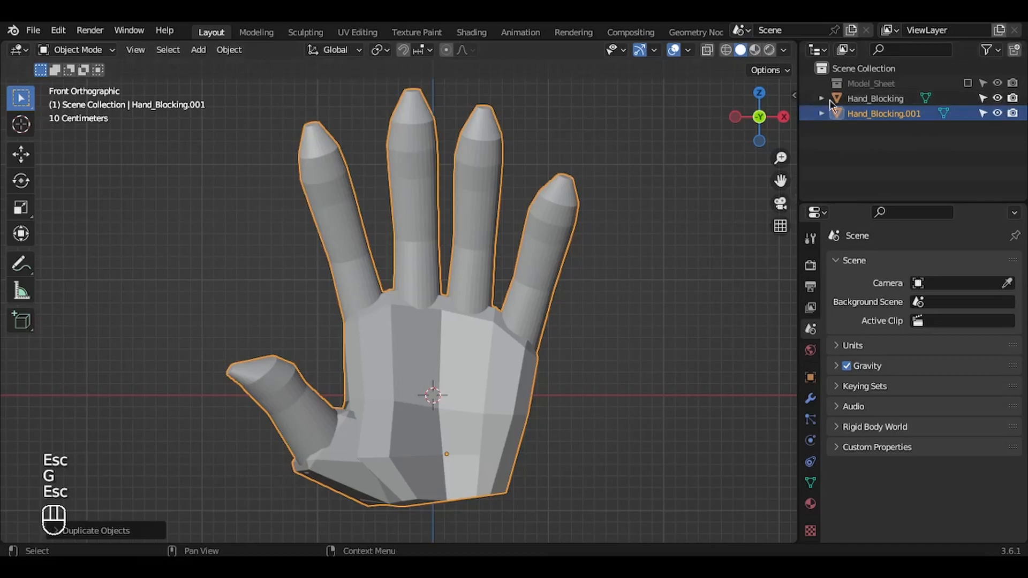
pyautogui.click(999, 99)
pyautogui.click(893, 128)
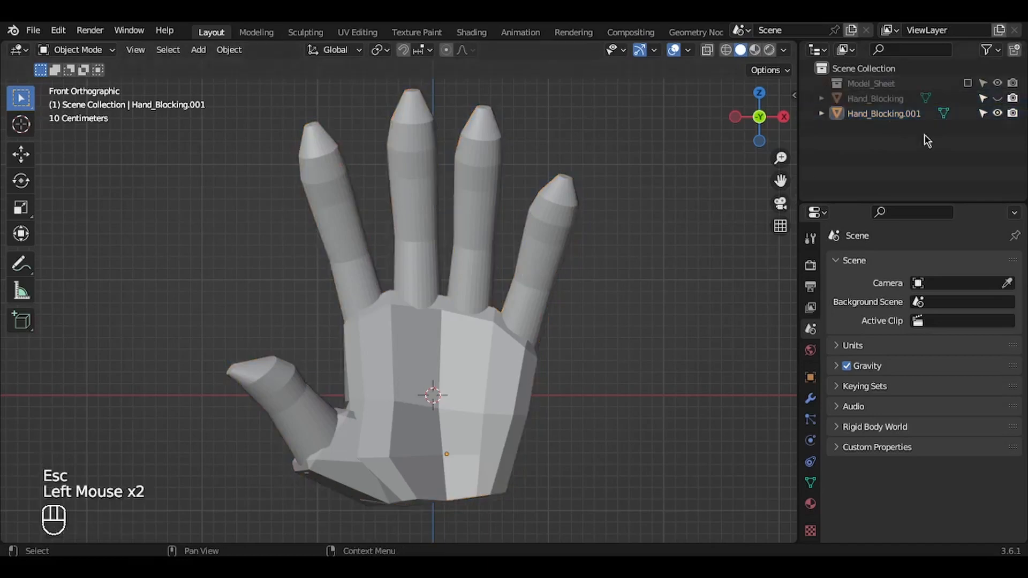
# Step: Rename the duplicated hand object as Hand_Sculpting
pyautogui.click(902, 114)
pyautogui.press('F2')
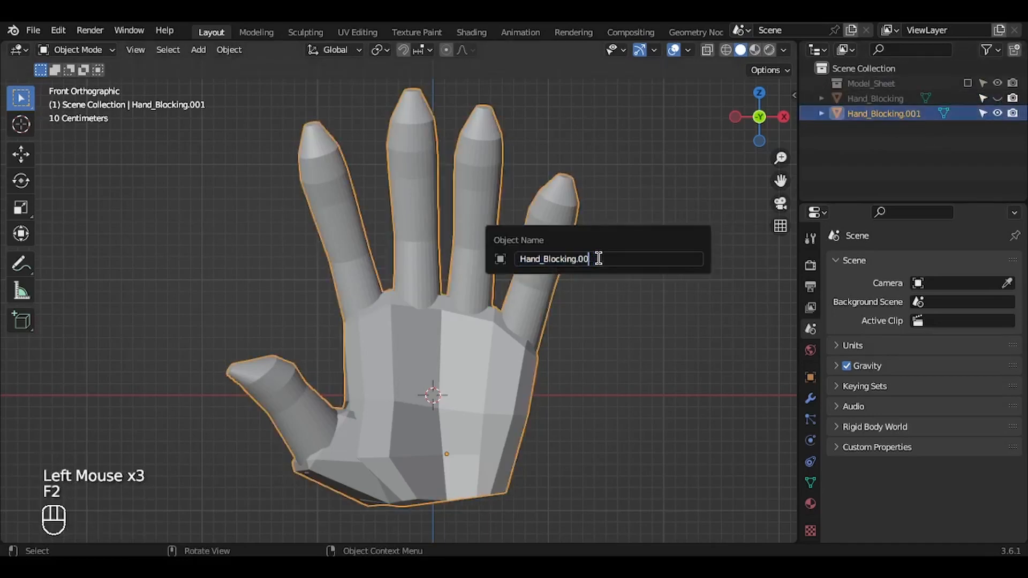
pyautogui.press('BackSpace')
pyautogui.press('BackSpace')
pyautogui.press('BackSpace')
pyautogui.press('BackSpace')
pyautogui.write('Scu')
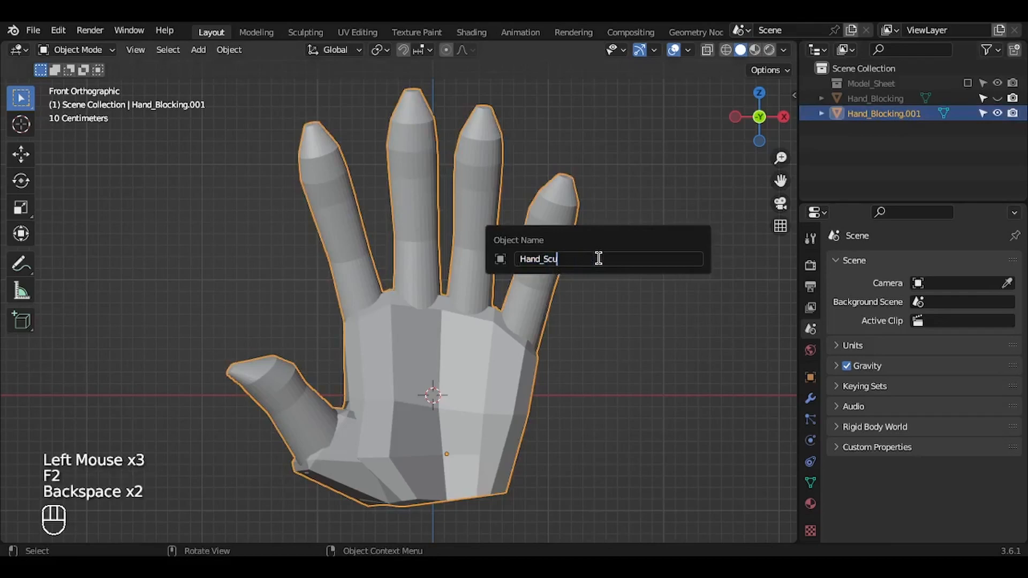
pyautogui.write('lpting')
pyautogui.press('Return')
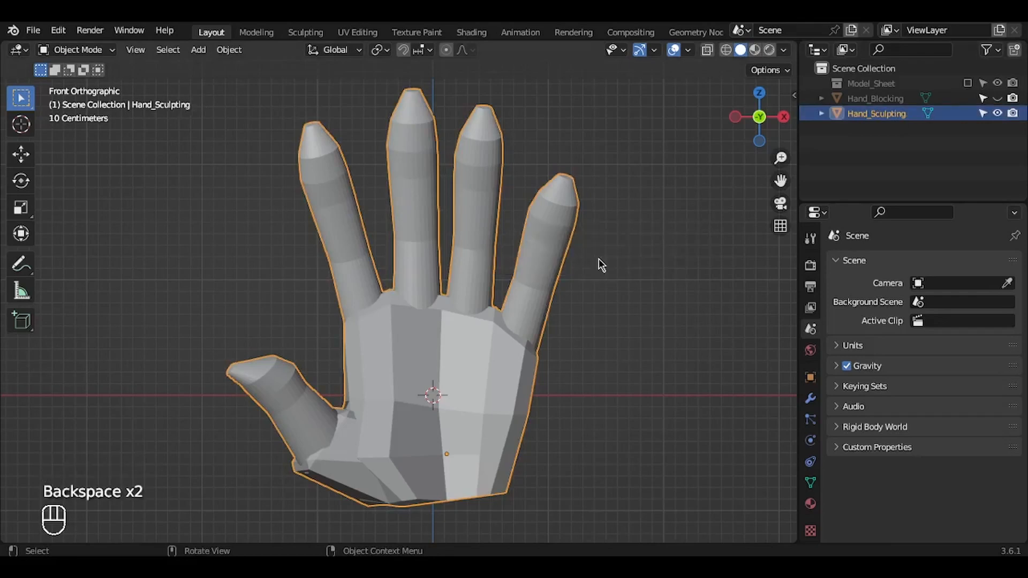
# Step: Remesh Hand_Sculpting in Sculpt Mode, start softening it with the Smooth brush, and save the file
pyautogui.hotkey('ctrl', 'Tab')
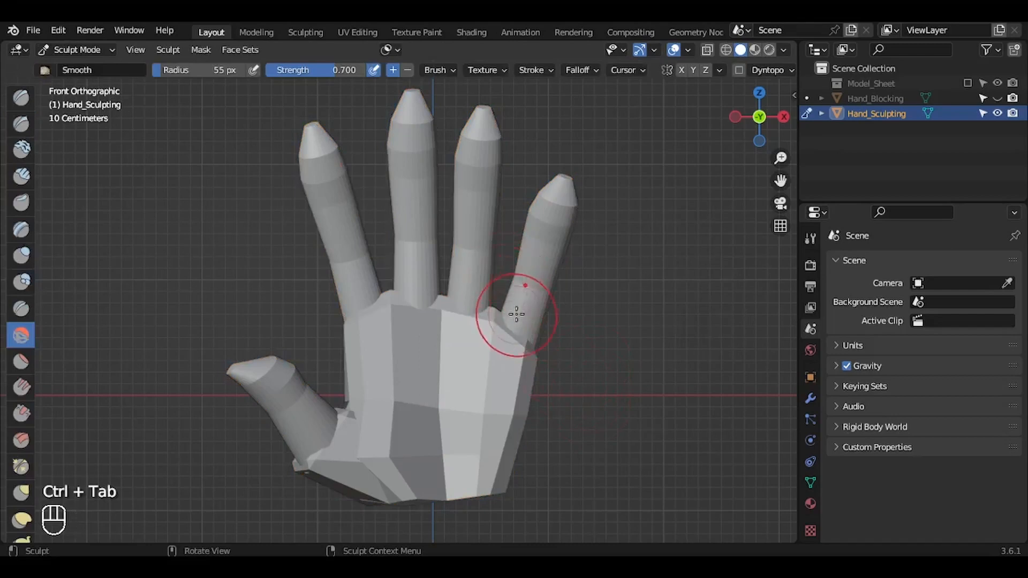
pyautogui.hotkey('ctrl', 'r')
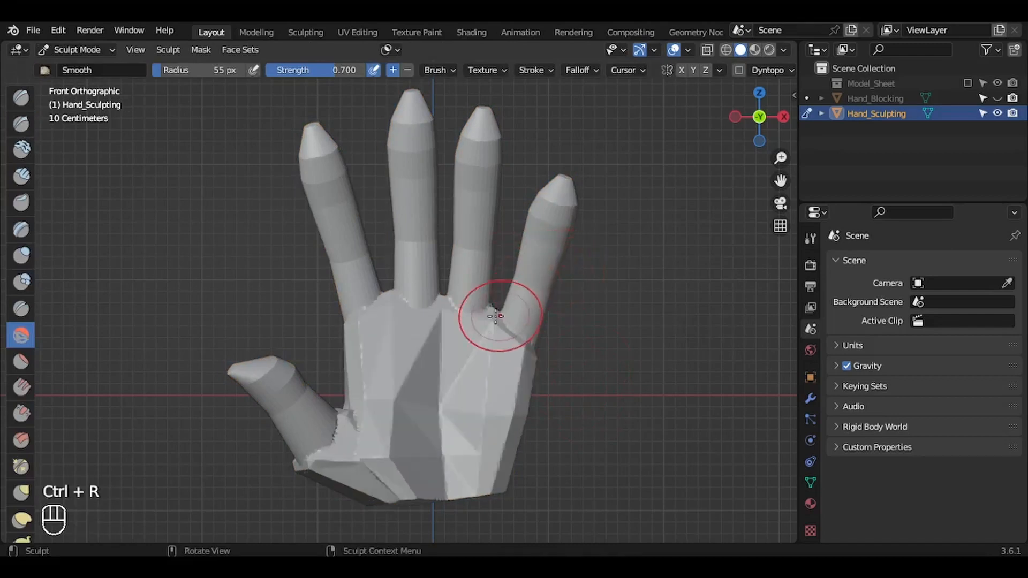
pyautogui.moveTo(496, 316)
pyautogui.mouseDown()
pyautogui.moveTo(391, 363)
pyautogui.moveTo(402, 367)
pyautogui.moveTo(469, 292)
pyautogui.mouseUp()
pyautogui.click(23, 336)
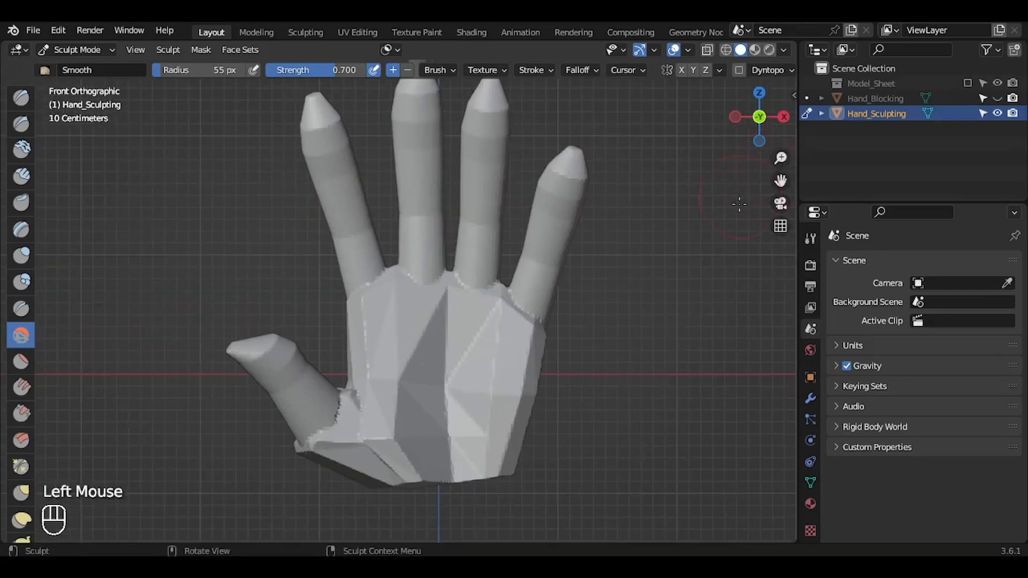
pyautogui.moveTo(781, 181); pyautogui.dragTo(781, 203)
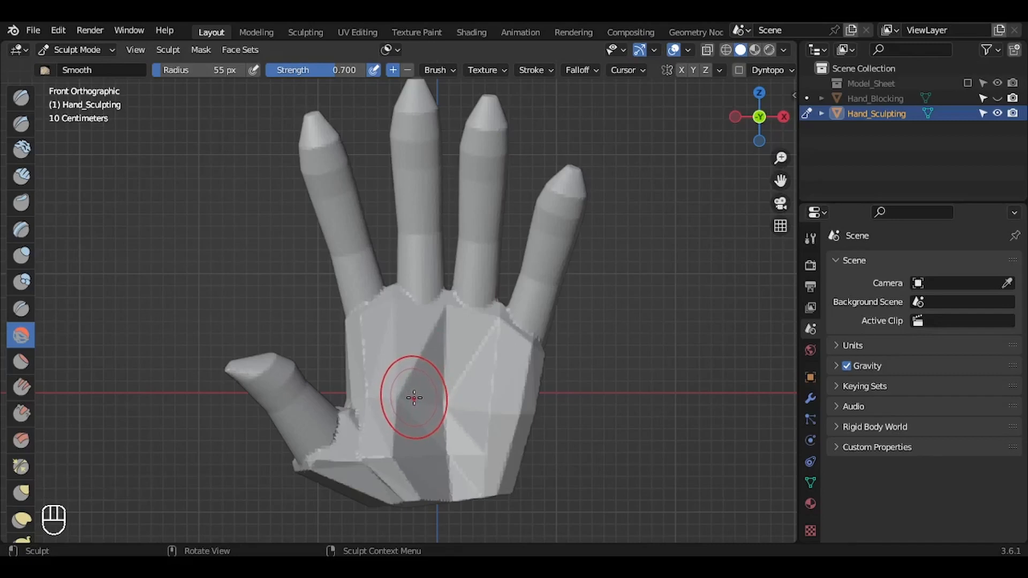
pyautogui.hotkey('ctrl', 's')
# Step: Smooth the faceted palm and back of the hand with the Smooth brush, using a radius of about 91 px
pyautogui.moveTo(399, 379)
pyautogui.mouseDown()
pyautogui.moveTo(466, 391)
pyautogui.moveTo(348, 452)
pyautogui.mouseUp()
pyautogui.moveTo(760, 117)
pyautogui.mouseDown()
pyautogui.moveTo(815, 128)
pyautogui.moveTo(771, 161)
pyautogui.mouseUp()
pyautogui.press('f')
pyautogui.moveTo(345, 351); pyautogui.dragTo(527, 279)
pyautogui.moveTo(761, 117); pyautogui.dragTo(696, 102)
pyautogui.moveTo(332, 300); pyautogui.dragTo(229, 287)
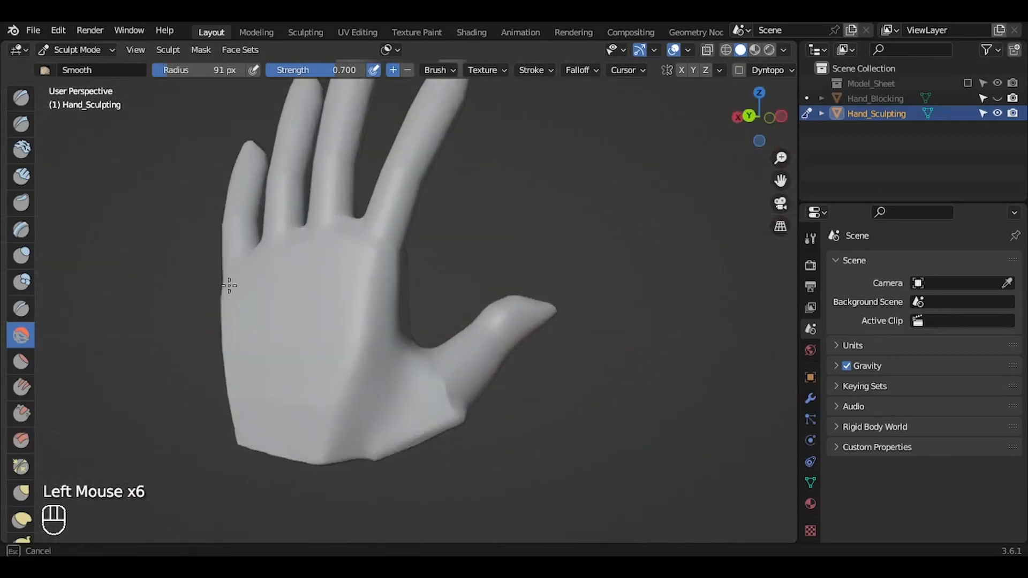
pyautogui.press('f')
pyautogui.moveTo(760, 118); pyautogui.dragTo(717, 96)
pyautogui.moveTo(322, 418)
pyautogui.mouseDown()
pyautogui.moveTo(266, 452)
pyautogui.moveTo(322, 471)
pyautogui.mouseUp()
# Step: Smooth the fingers and their transitions into the palm from several sides, using a brush radius of 67 px
pyautogui.moveTo(760, 118)
pyautogui.mouseDown()
pyautogui.moveTo(718, 145)
pyautogui.moveTo(669, 123)
pyautogui.moveTo(697, 133)
pyautogui.moveTo(798, 101)
pyautogui.mouseUp()
pyautogui.press('f')
pyautogui.press('f')
pyautogui.moveTo(781, 181); pyautogui.dragTo(804, 308)
pyautogui.moveTo(321, 126); pyautogui.dragTo(459, 161)
pyautogui.click(777, 118)
pyautogui.press('f')
pyautogui.moveTo(353, 375); pyautogui.dragTo(342, 400)
pyautogui.moveTo(761, 118); pyautogui.dragTo(696, 128)
pyautogui.moveTo(426, 177); pyautogui.dragTo(428, 240)
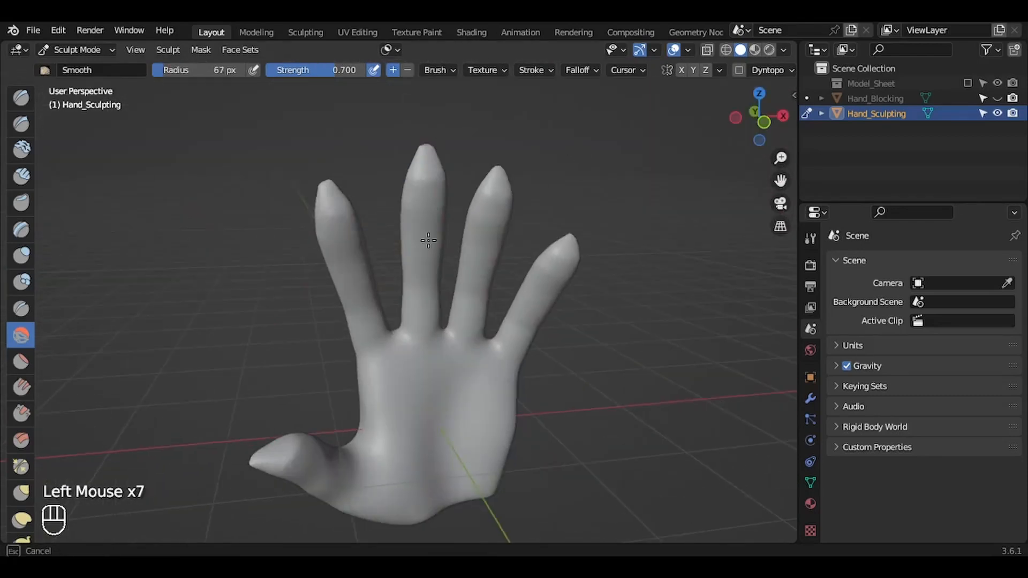
# Step: Smooth the heel of the palm near the thumb, return to the front view and save the file
pyautogui.moveTo(319, 495); pyautogui.dragTo(342, 506)
pyautogui.moveTo(760, 118); pyautogui.dragTo(712, 120)
pyautogui.click(761, 117)
pyautogui.moveTo(779, 182); pyautogui.dragTo(773, 210)
pyautogui.moveTo(781, 158); pyautogui.dragTo(771, 181)
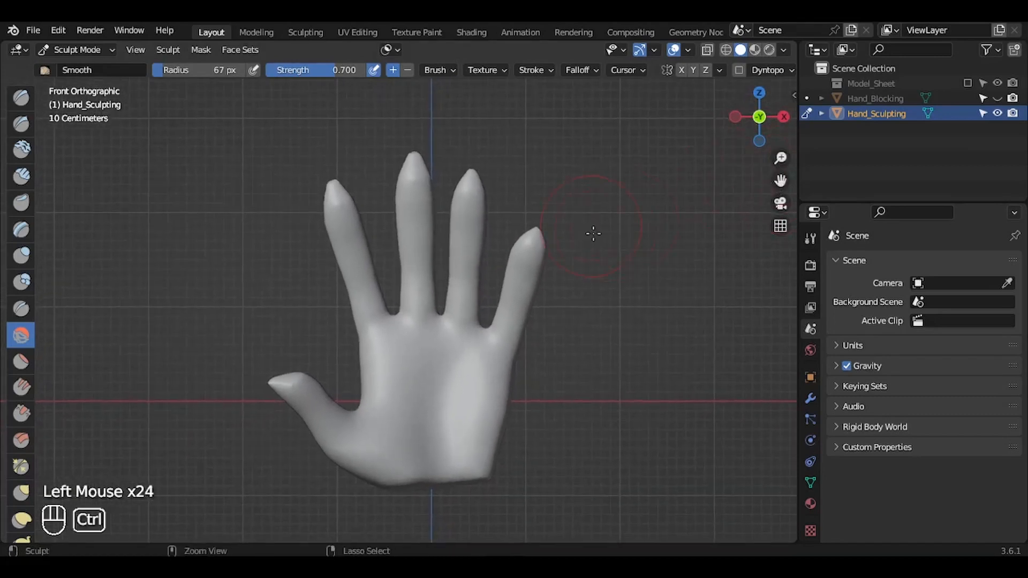
pyautogui.hotkey('ctrl', 's')
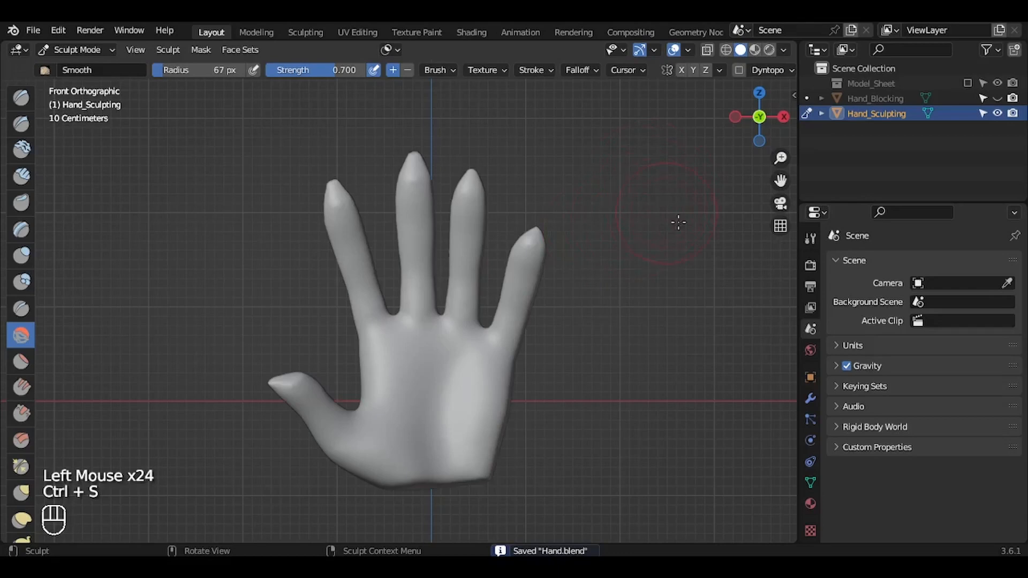
# Step: Show the Model_Sheet references and pull the thumb and lower palm outline onto the front sketch with the Grab brush at 113 px radius
pyautogui.click(968, 83)
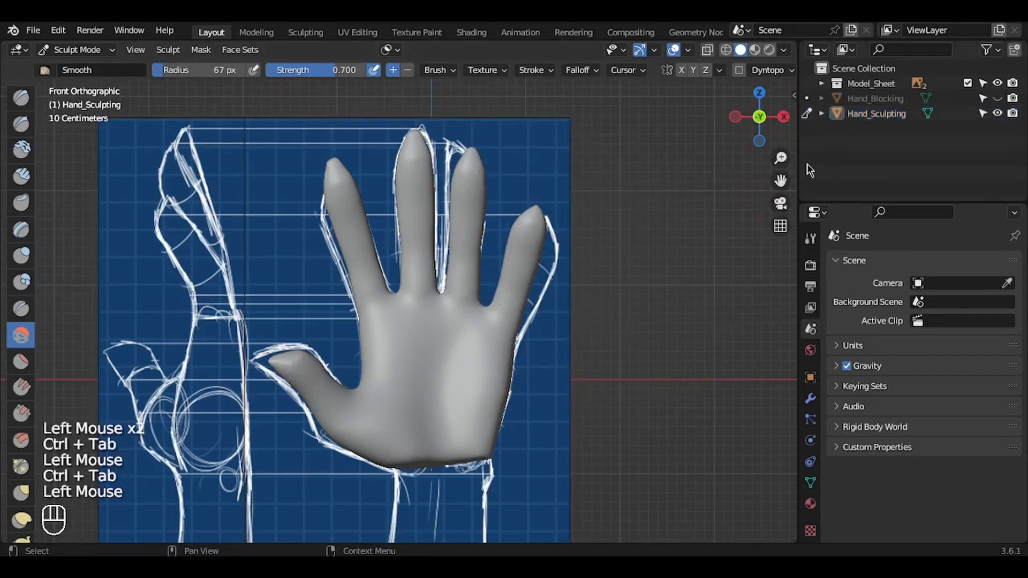
pyautogui.moveTo(781, 158); pyautogui.dragTo(782, 134)
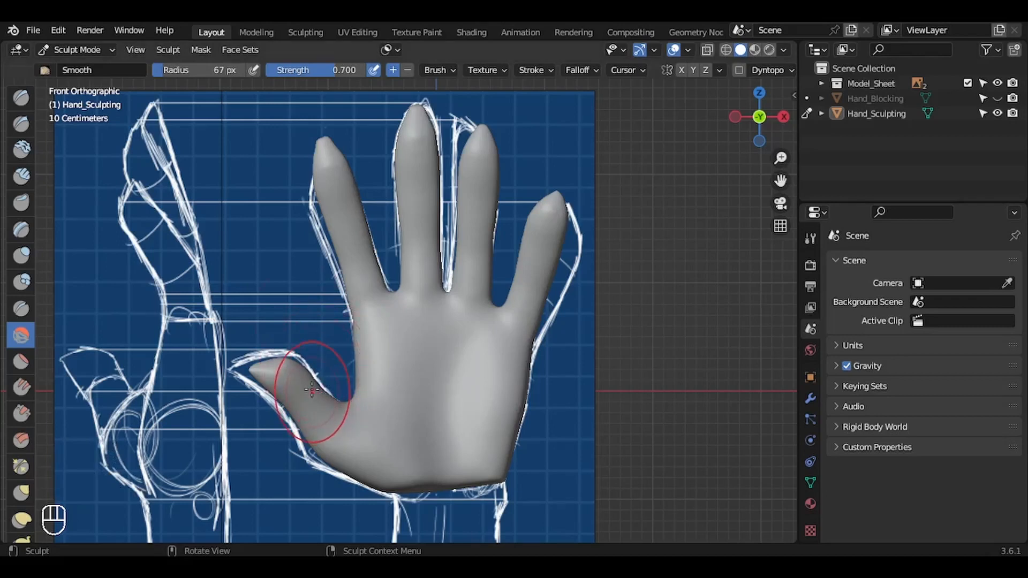
pyautogui.press('g')
pyautogui.press('f')
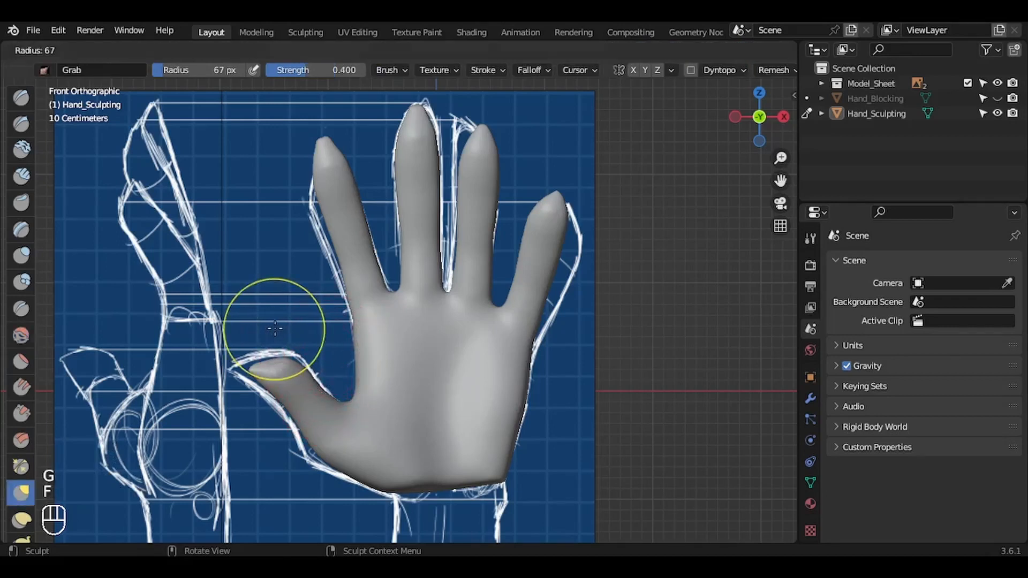
pyautogui.click(311, 332)
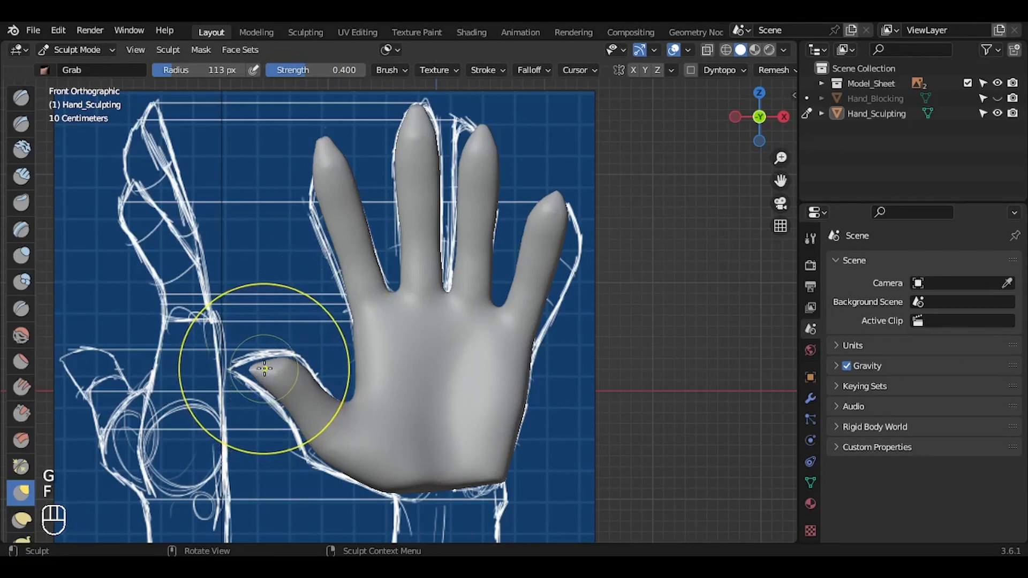
pyautogui.moveTo(252, 370); pyautogui.dragTo(216, 372)
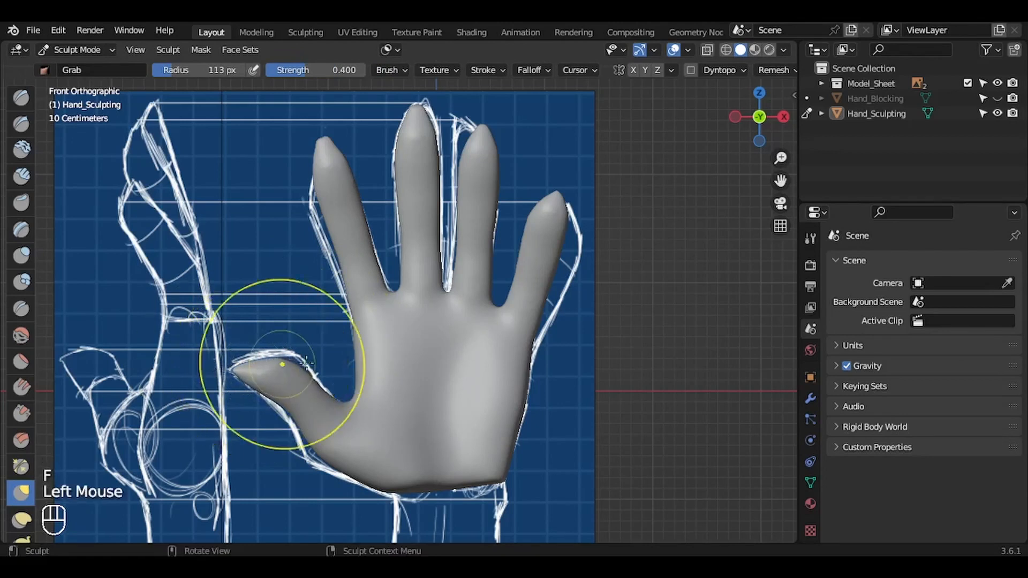
pyautogui.moveTo(293, 369); pyautogui.dragTo(300, 351)
pyautogui.moveTo(278, 400); pyautogui.dragTo(273, 405)
pyautogui.moveTo(318, 461); pyautogui.dragTo(310, 453)
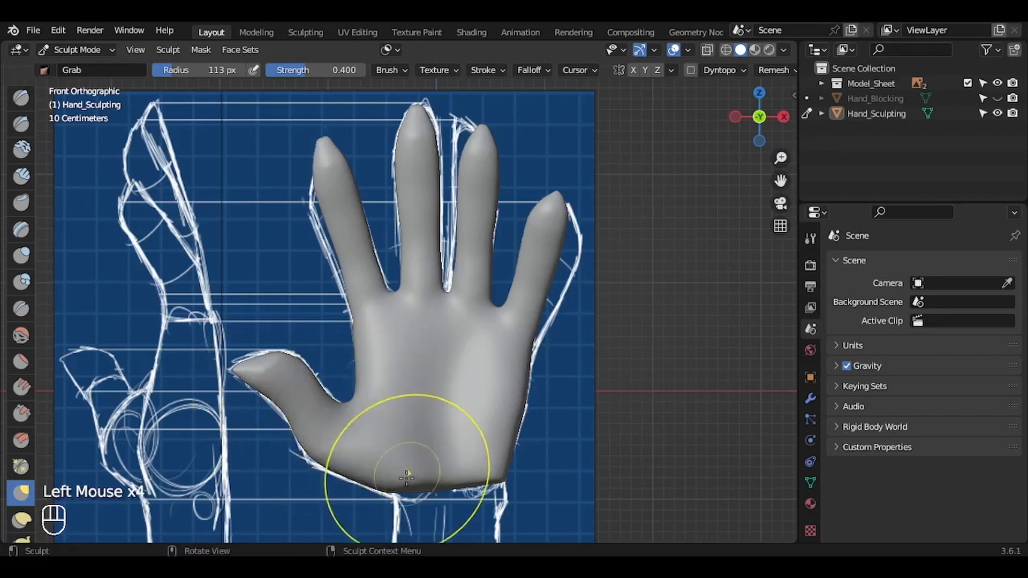
pyautogui.moveTo(397, 488); pyautogui.dragTo(394, 493)
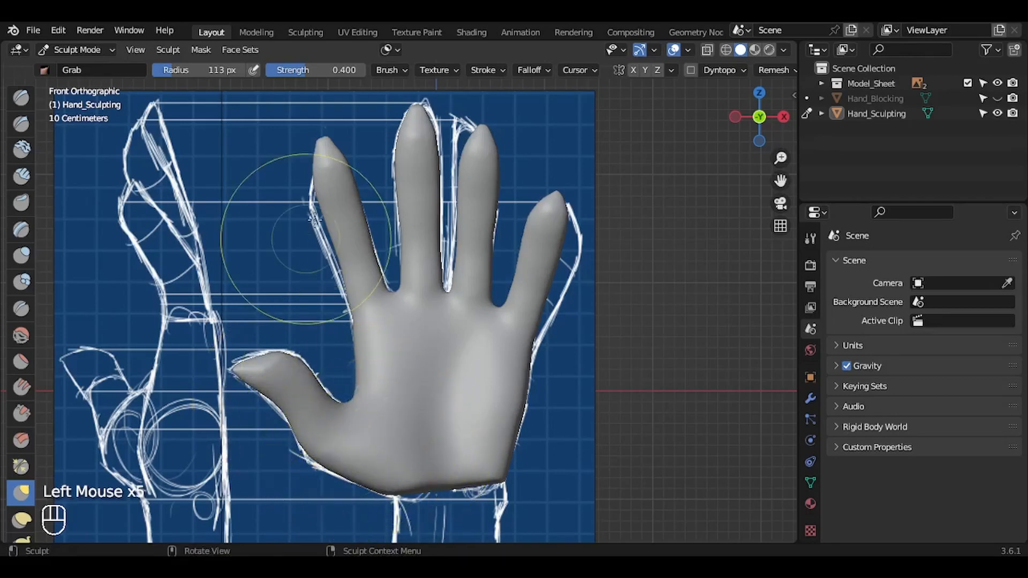
# Step: Shift the index and little fingers and lower the webs between the fingers with the Grab brush in the front view
pyautogui.moveTo(336, 196); pyautogui.dragTo(326, 195)
pyautogui.moveTo(384, 166); pyautogui.dragTo(384, 166)
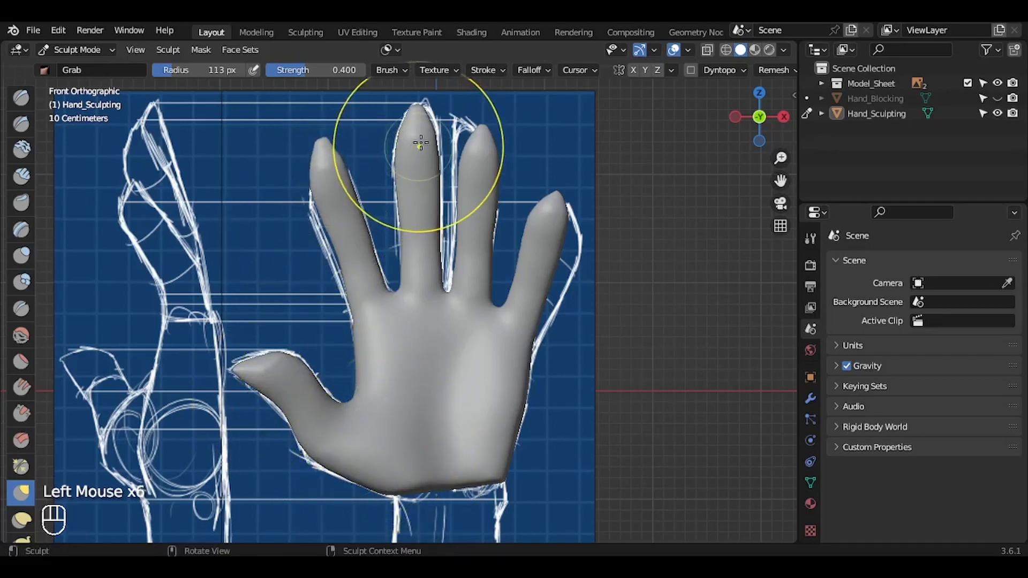
pyautogui.moveTo(555, 195); pyautogui.dragTo(554, 198)
pyautogui.press('f')
pyautogui.click(508, 200)
pyautogui.moveTo(400, 298); pyautogui.dragTo(402, 306)
pyautogui.moveTo(447, 295); pyautogui.dragTo(447, 303)
pyautogui.moveTo(499, 311); pyautogui.dragTo(501, 317)
# Step: Adjust the ring and middle fingertips toward the front sketch, enlarging the Grab brush radius to 150 px
pyautogui.moveTo(480, 130); pyautogui.dragTo(473, 126)
pyautogui.hotkey('ctrl', 'z')
pyautogui.press('f')
pyautogui.click(525, 130)
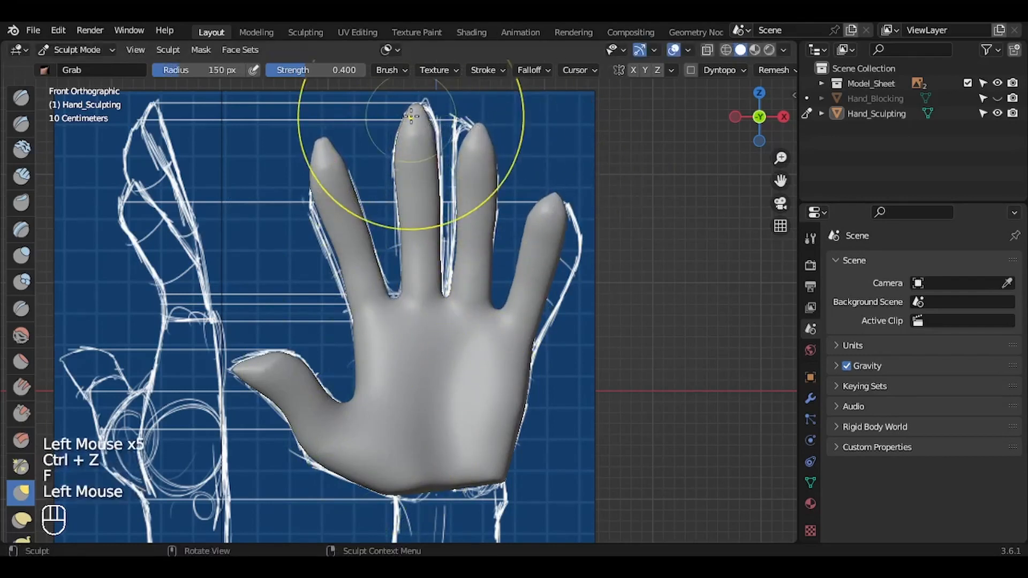
pyautogui.moveTo(413, 115); pyautogui.dragTo(420, 113)
# Step: Adjust the finger and palm profile to the side sketch in the right view, using the Grab brush at 123 px radius for the palm
pyautogui.click(784, 117)
pyautogui.moveTo(459, 195); pyautogui.dragTo(466, 194)
pyautogui.press('f')
pyautogui.press('f')
pyautogui.click(435, 400)
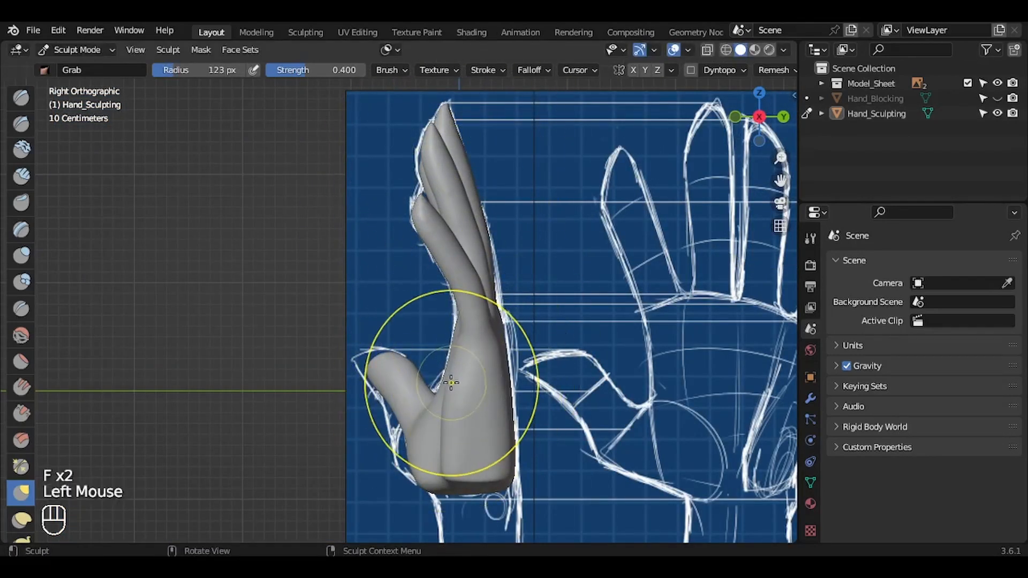
pyautogui.moveTo(452, 383); pyautogui.dragTo(448, 381)
pyautogui.moveTo(448, 370); pyautogui.dragTo(445, 368)
pyautogui.moveTo(448, 353); pyautogui.dragTo(443, 352)
# Step: Switch to the Smooth brush with a radius of 47 px and save the file
pyautogui.click(21, 336)
pyautogui.press('f')
pyautogui.click(433, 294)
pyautogui.moveTo(759, 117); pyautogui.dragTo(795, 136)
pyautogui.hotkey('ctrl', 's')
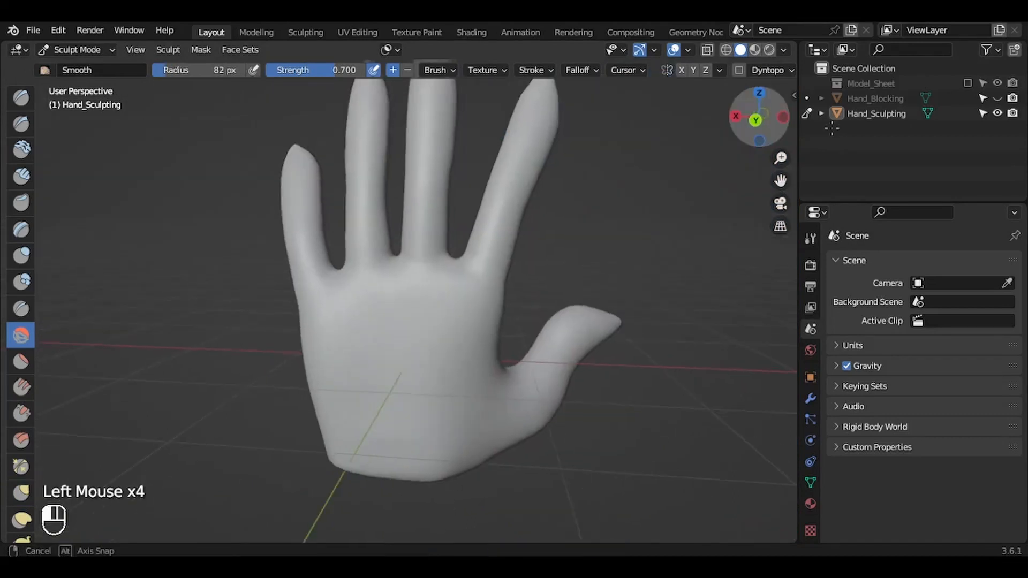
# Step: Hide the Model_Sheet references and raise tendon ridges along the back of the hand with the Inflate/Deflate brush at 36 px radius
pyautogui.moveTo(759, 116); pyautogui.dragTo(748, 116)
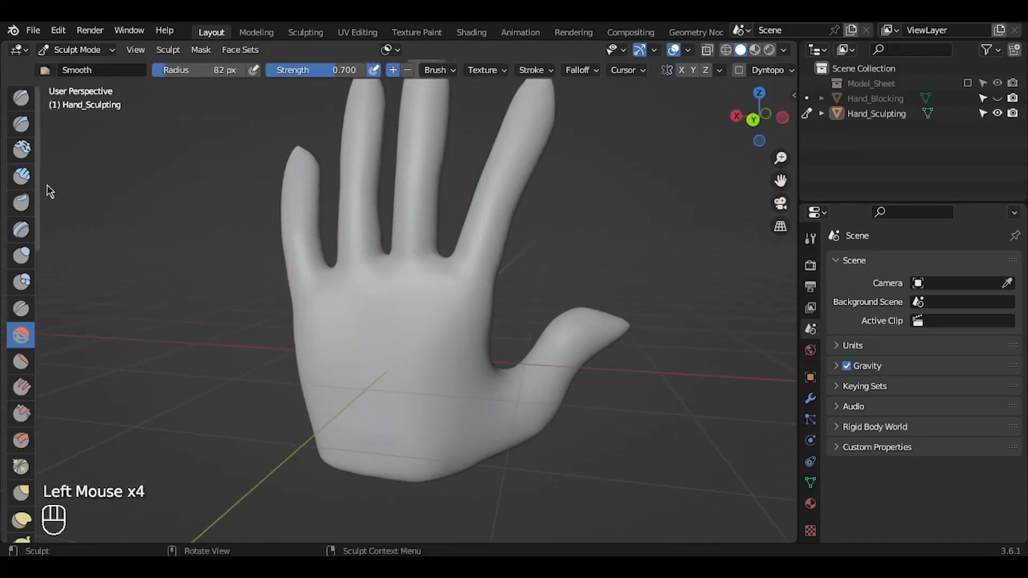
pyautogui.click(21, 256)
pyautogui.hotkey('ctrl', 'z')
pyautogui.press('f')
pyautogui.click(109, 279)
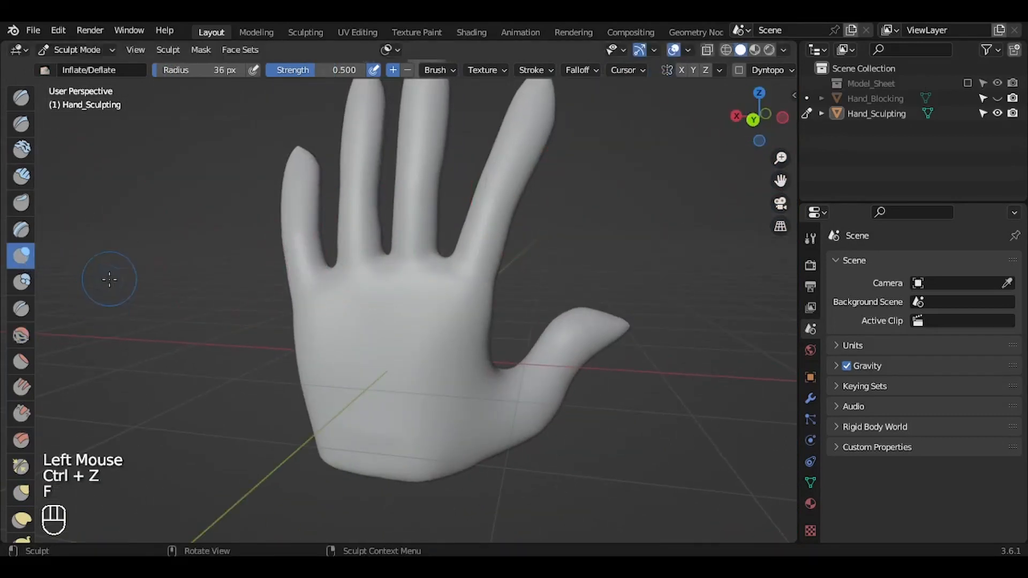
pyautogui.moveTo(408, 309); pyautogui.dragTo(405, 362)
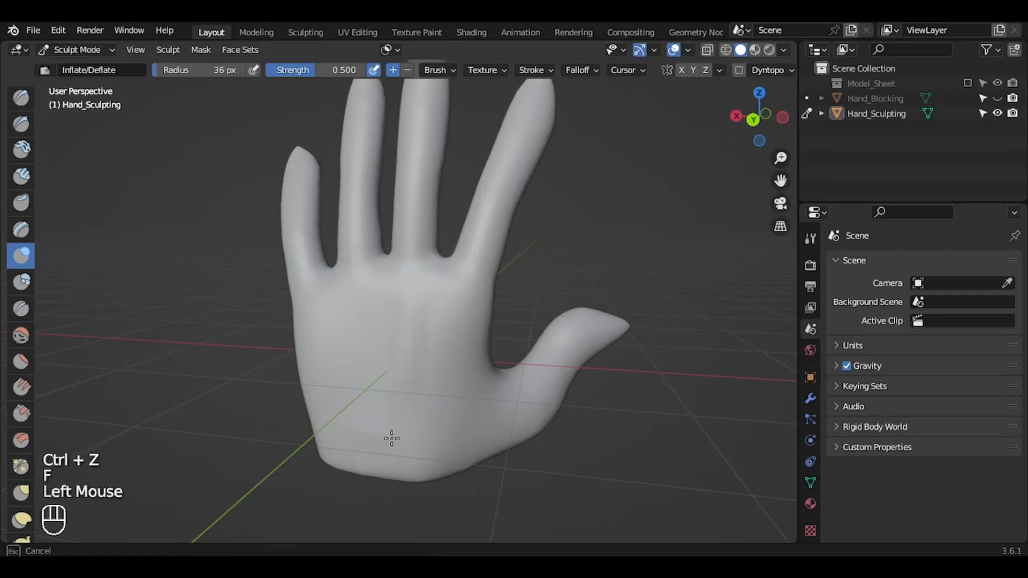
pyautogui.moveTo(409, 292)
pyautogui.mouseDown()
pyautogui.moveTo(360, 294)
pyautogui.moveTo(369, 400)
pyautogui.mouseUp()
pyautogui.moveTo(457, 307); pyautogui.dragTo(455, 307)
pyautogui.moveTo(427, 433)
pyautogui.mouseDown()
pyautogui.moveTo(322, 304)
pyautogui.moveTo(312, 327)
pyautogui.mouseUp()
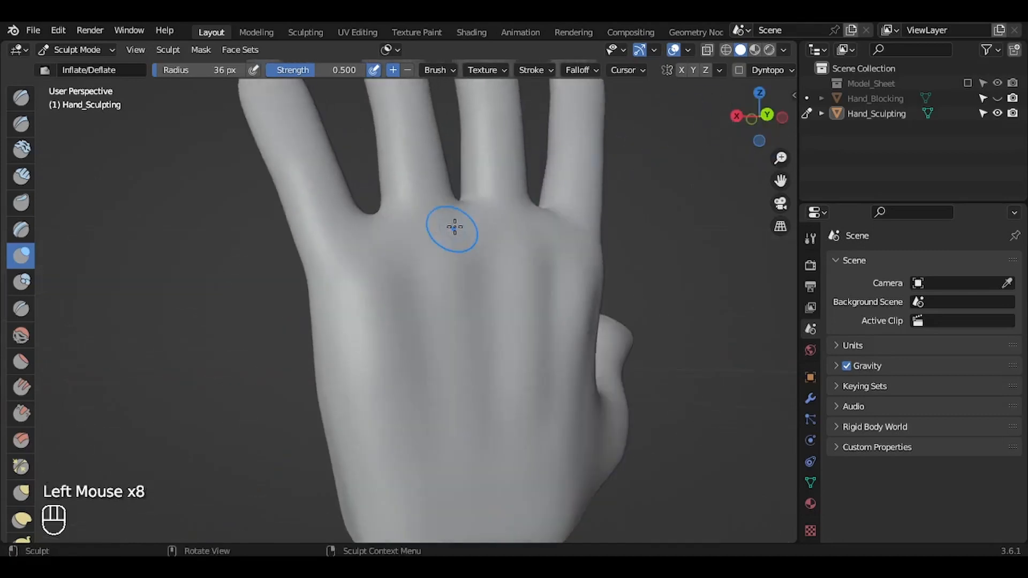
# Step: Build up the knuckles at the finger bases with the Inflate/Deflate brush at 52 px radius
pyautogui.press('f')
pyautogui.click(445, 238)
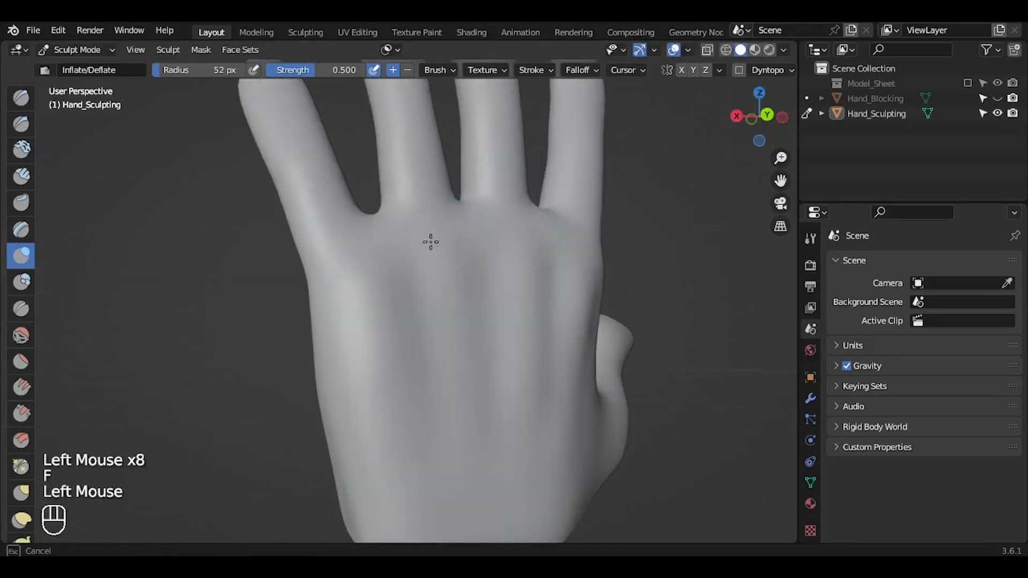
pyautogui.moveTo(423, 233)
pyautogui.mouseDown()
pyautogui.moveTo(588, 248)
pyautogui.moveTo(584, 268)
pyautogui.mouseUp()
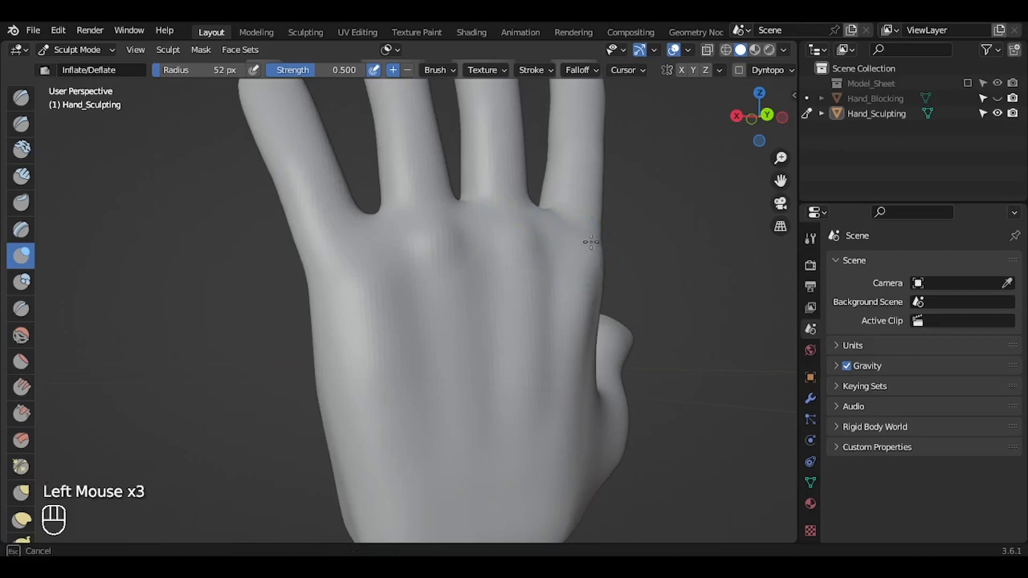
pyautogui.moveTo(345, 254); pyautogui.dragTo(342, 267)
# Step: Carve creases around the thumb mound and along the little-finger side of the palm with the Crease brush at 14 px radius
pyautogui.moveTo(759, 117); pyautogui.dragTo(629, 109)
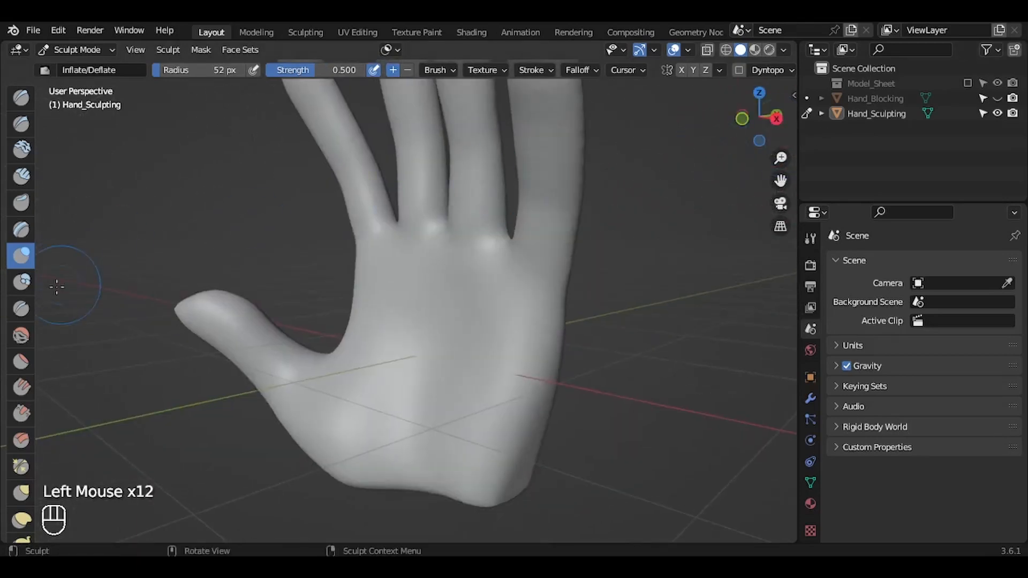
pyautogui.click(22, 308)
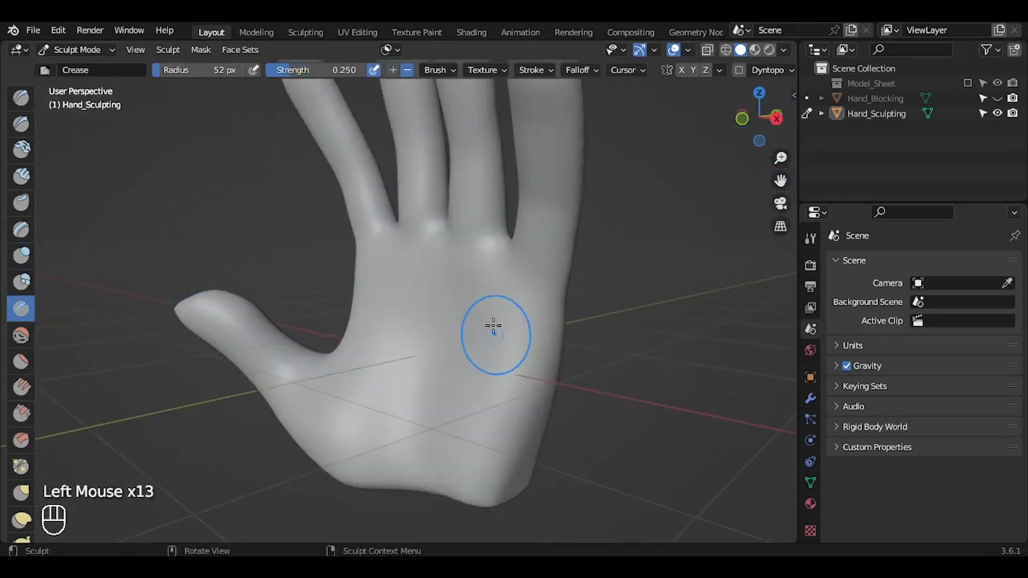
pyautogui.press('f')
pyautogui.click(447, 317)
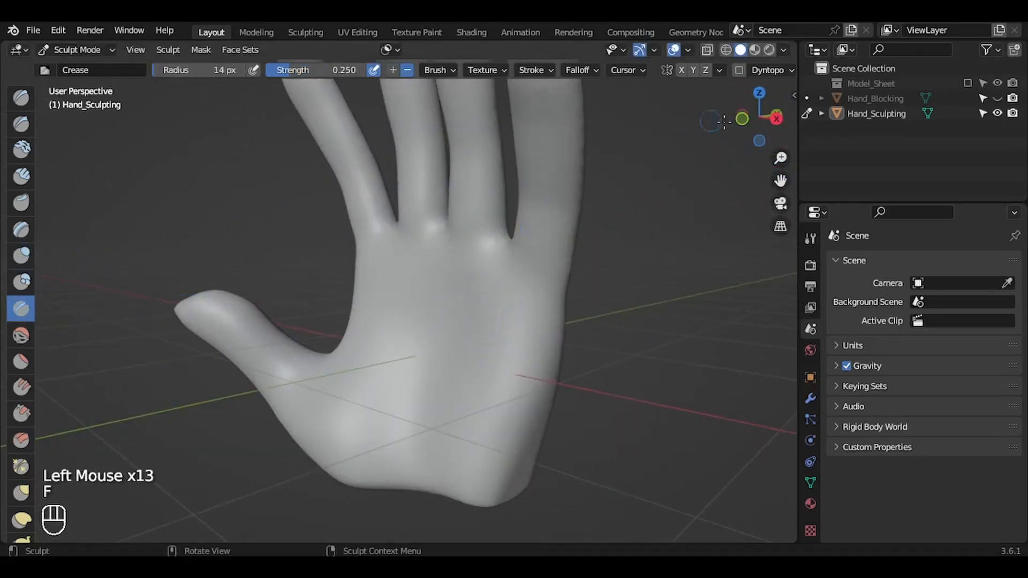
pyautogui.moveTo(753, 141); pyautogui.dragTo(770, 141)
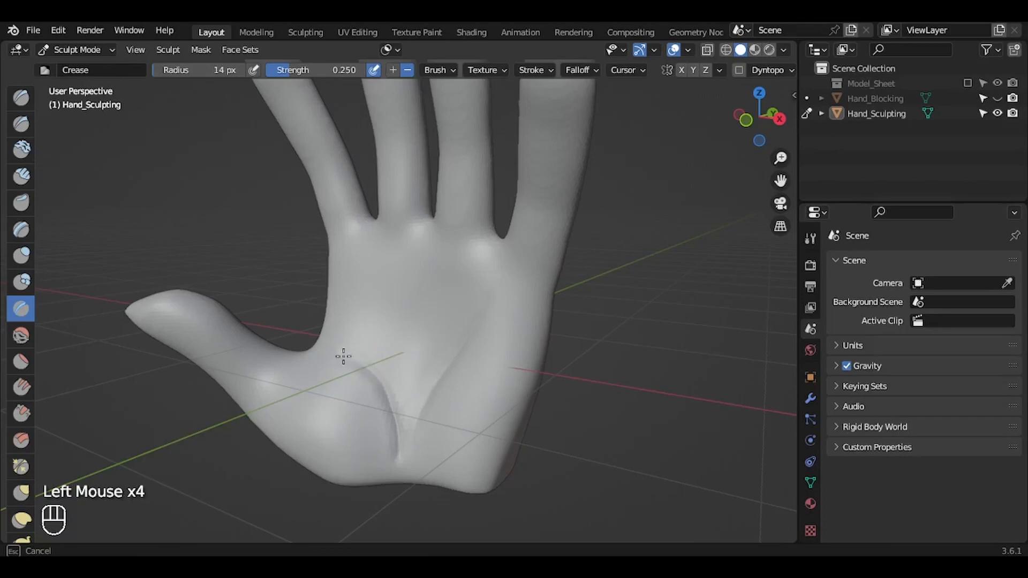
pyautogui.moveTo(391, 368)
pyautogui.mouseDown()
pyautogui.moveTo(413, 443)
pyautogui.moveTo(419, 420)
pyautogui.mouseUp()
pyautogui.moveTo(426, 383); pyautogui.dragTo(412, 407)
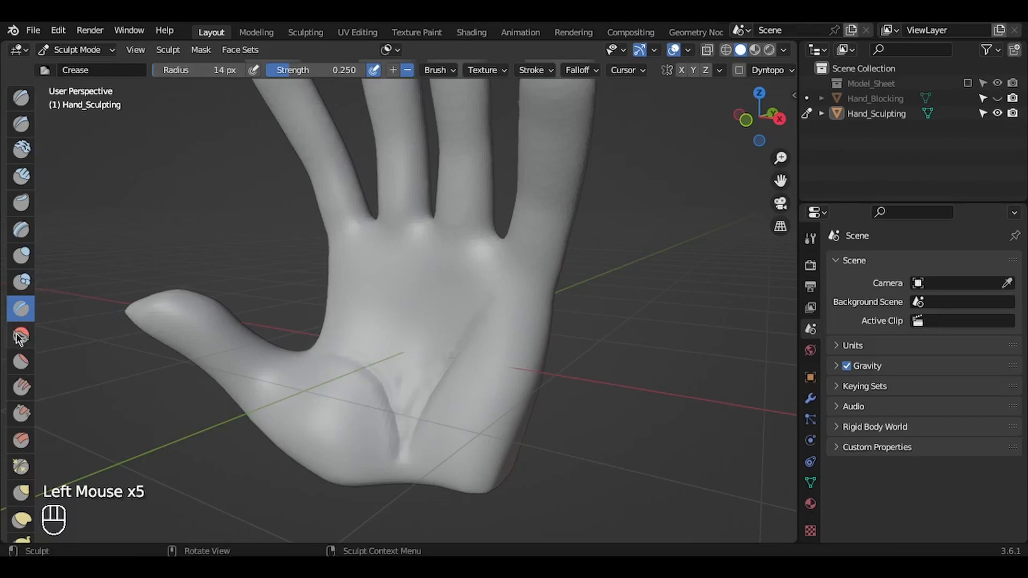
# Step: Soften the palm creases with the Smooth brush, first at 14 px radius and then at 23 px
pyautogui.click(21, 335)
pyautogui.moveTo(396, 358); pyautogui.dragTo(368, 344)
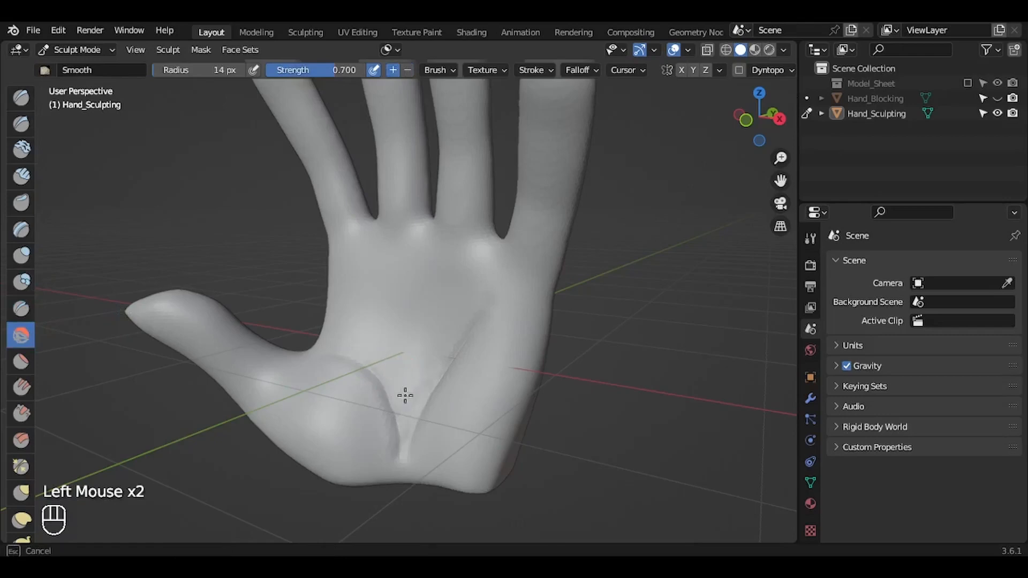
pyautogui.moveTo(405, 396); pyautogui.dragTo(410, 444)
pyautogui.press('f')
pyautogui.click(326, 339)
pyautogui.moveTo(771, 113)
pyautogui.mouseDown()
pyautogui.moveTo(681, 142)
pyautogui.moveTo(741, 163)
pyautogui.moveTo(784, 128)
pyautogui.mouseUp()
pyautogui.moveTo(445, 318); pyautogui.dragTo(392, 373)
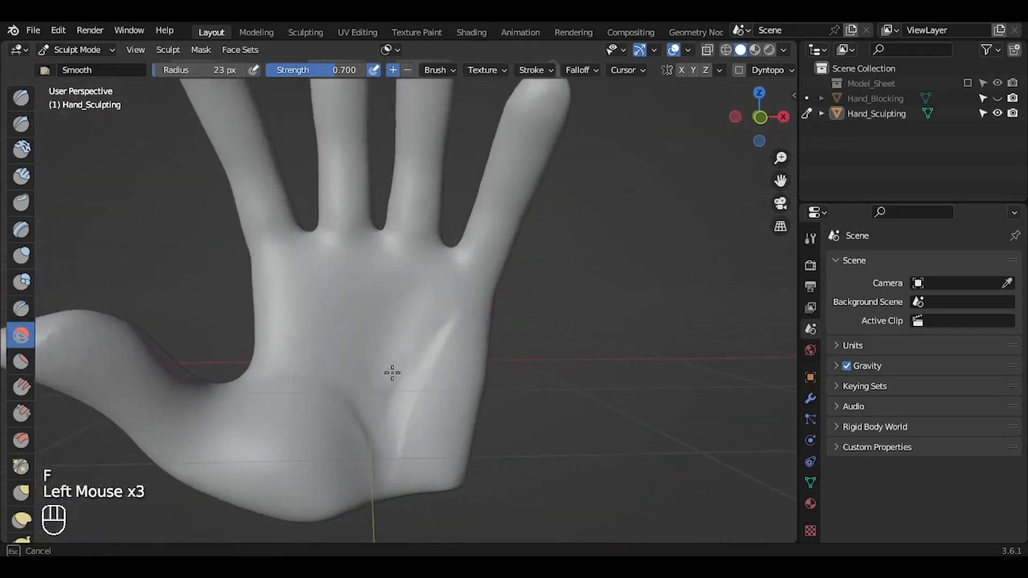
pyautogui.moveTo(406, 308); pyautogui.dragTo(416, 382)
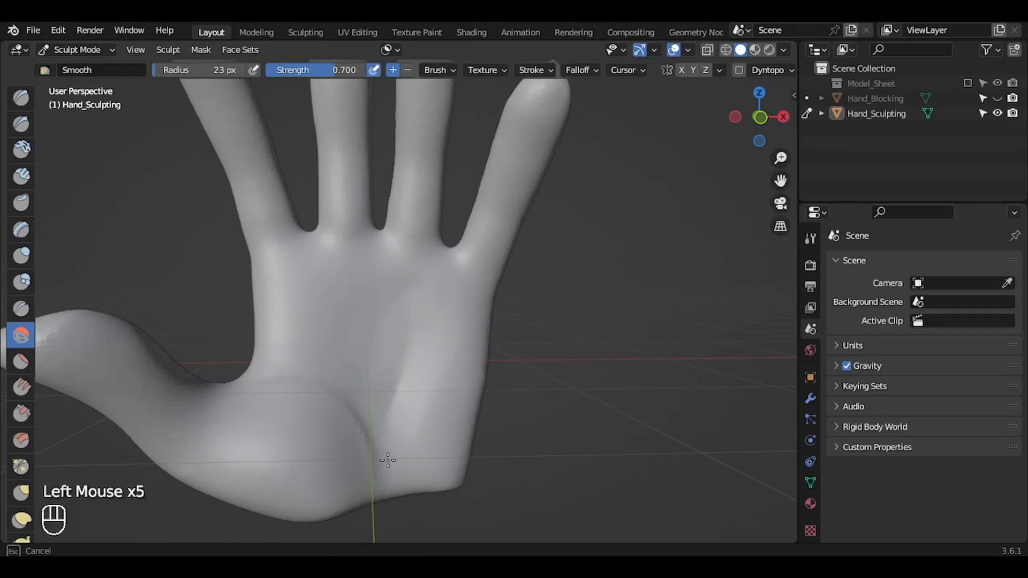
# Step: Inflate the thumb mound at 83 px radius and the little-finger side of the palm at 45 px with the Inflate/Deflate brush
pyautogui.moveTo(750, 101); pyautogui.dragTo(733, 104)
pyautogui.click(21, 256)
pyautogui.press('f')
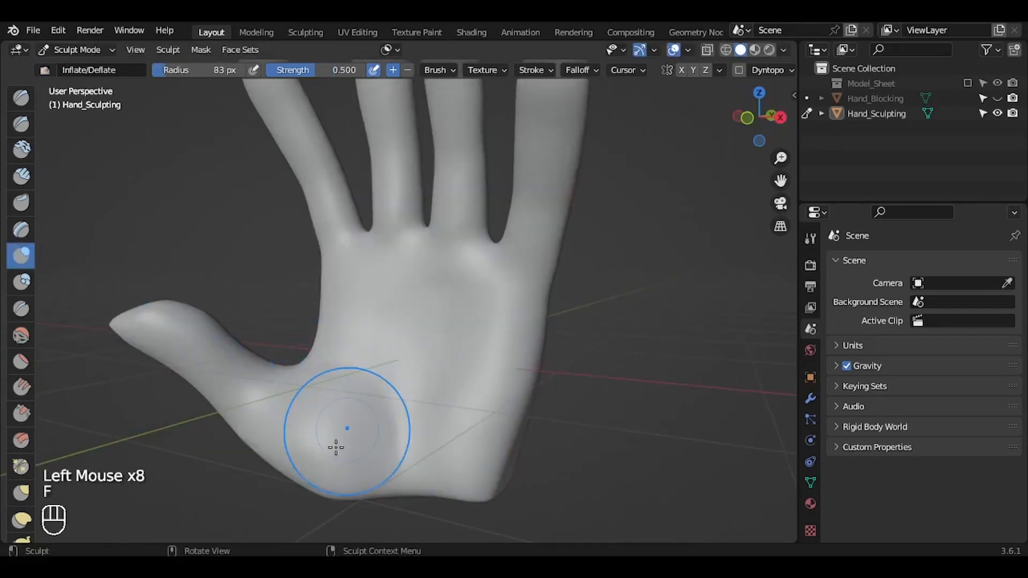
pyautogui.click(323, 416)
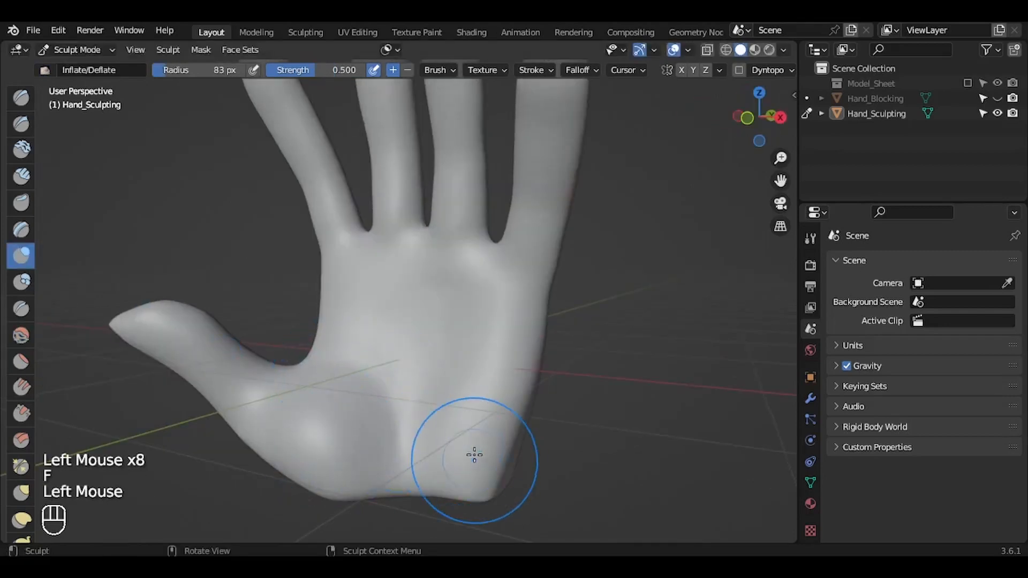
pyautogui.press('f')
pyautogui.click(451, 444)
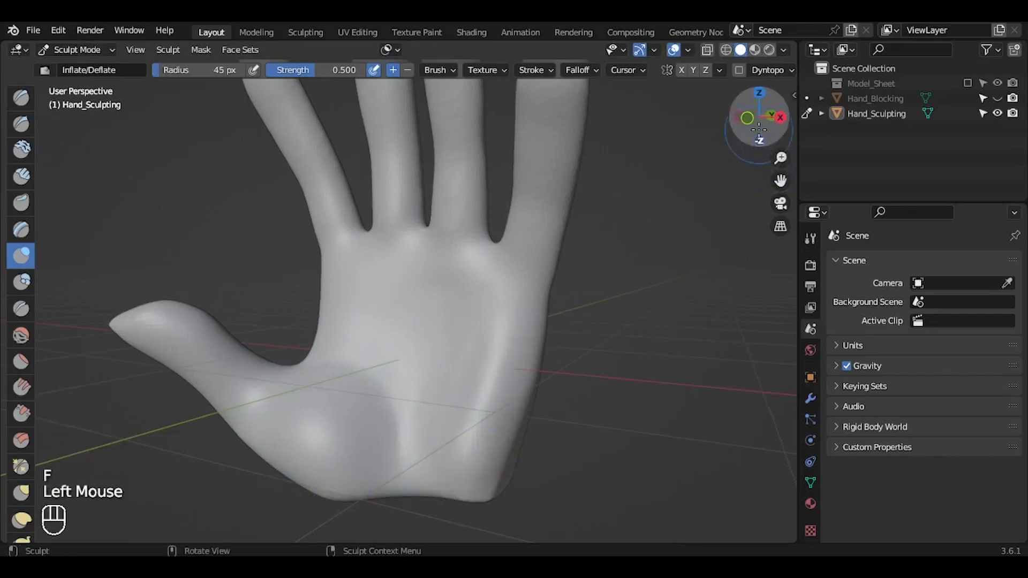
# Step: Smooth the thumb mound and the palm surface with the Smooth brush at 86 px radius
pyautogui.moveTo(759, 117)
pyautogui.mouseDown()
pyautogui.moveTo(625, 150)
pyautogui.moveTo(728, 219)
pyautogui.moveTo(802, 206)
pyautogui.moveTo(750, 220)
pyautogui.moveTo(557, 225)
pyautogui.mouseUp()
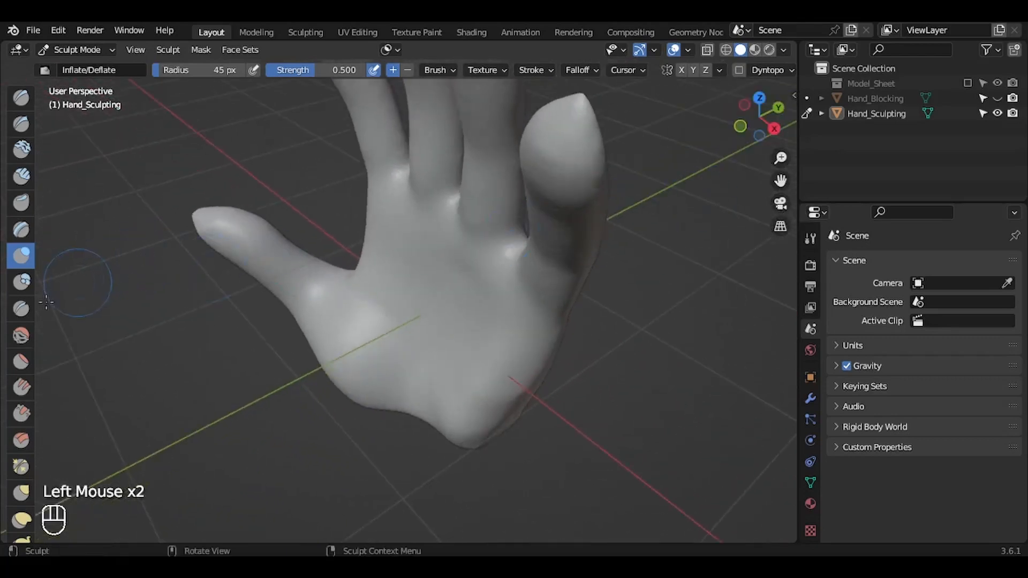
pyautogui.moveTo(782, 107); pyautogui.dragTo(825, 57)
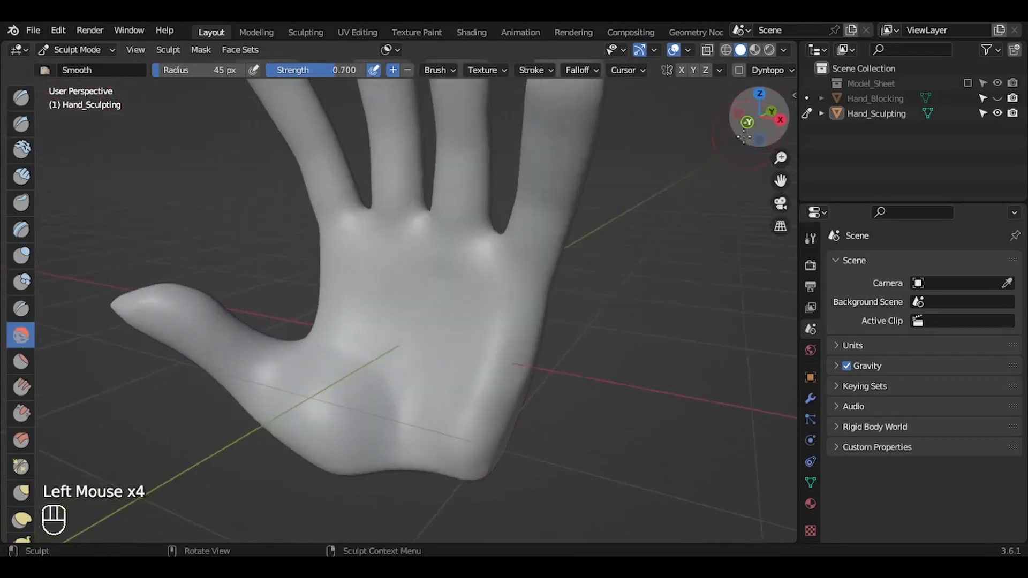
pyautogui.moveTo(781, 158); pyautogui.dragTo(782, 131)
pyautogui.moveTo(781, 181); pyautogui.dragTo(813, 130)
pyautogui.press('f')
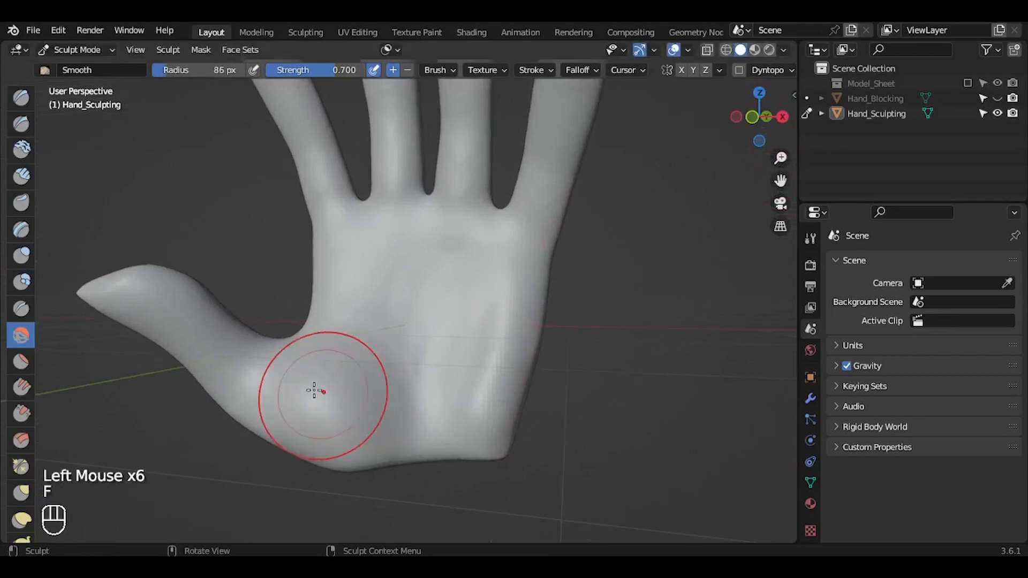
pyautogui.click(346, 382)
pyautogui.press('f')
pyautogui.click(329, 379)
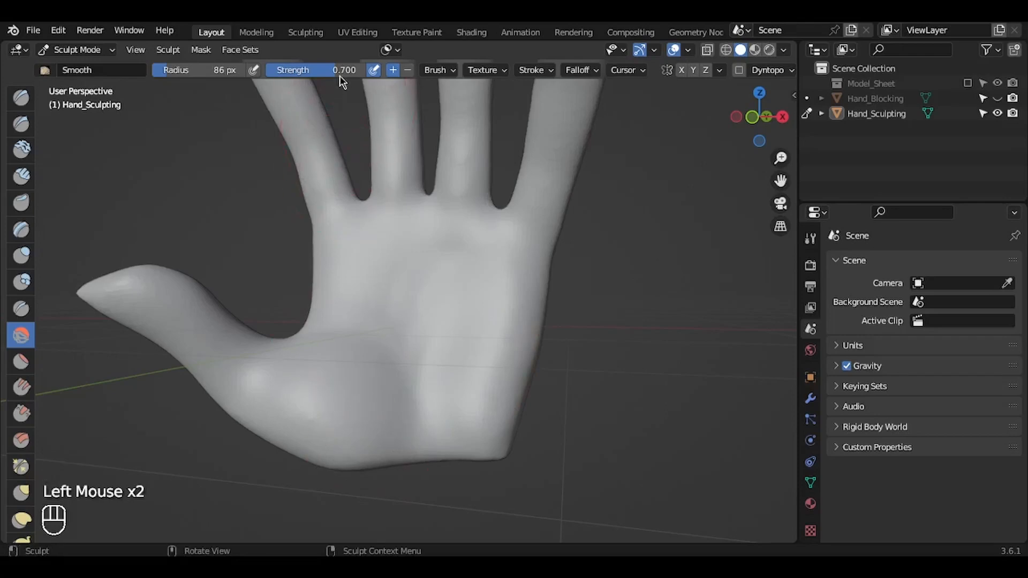
# Step: Push the bulging thumb mound inward with the Grab brush at 172 px radius, viewed from above the fingertips
pyautogui.moveTo(664, 219)
pyautogui.mouseDown(button='middle')
pyautogui.moveTo(632, 244)
pyautogui.moveTo(565, 260)
pyautogui.mouseUp(button='middle')
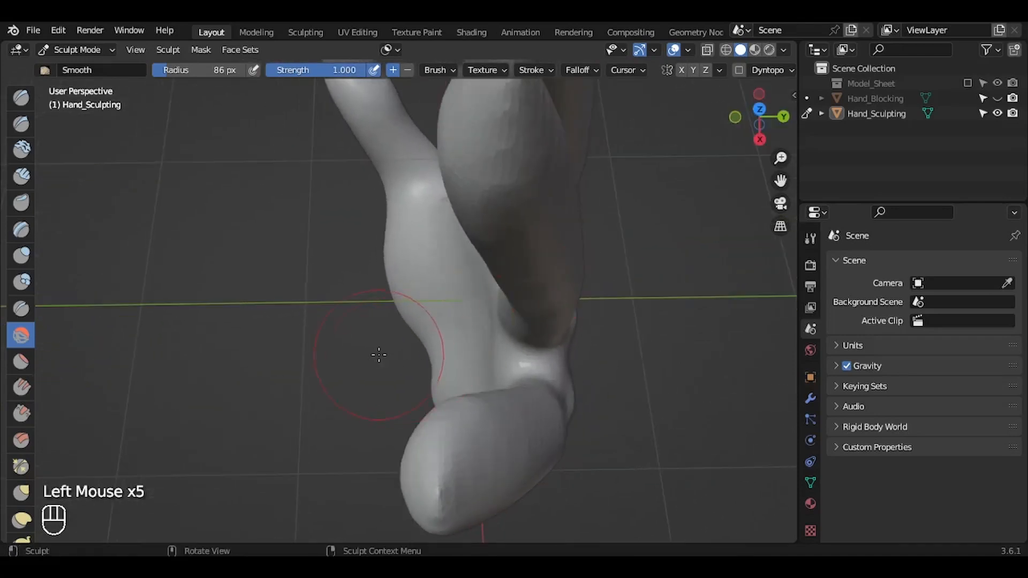
pyautogui.press('g')
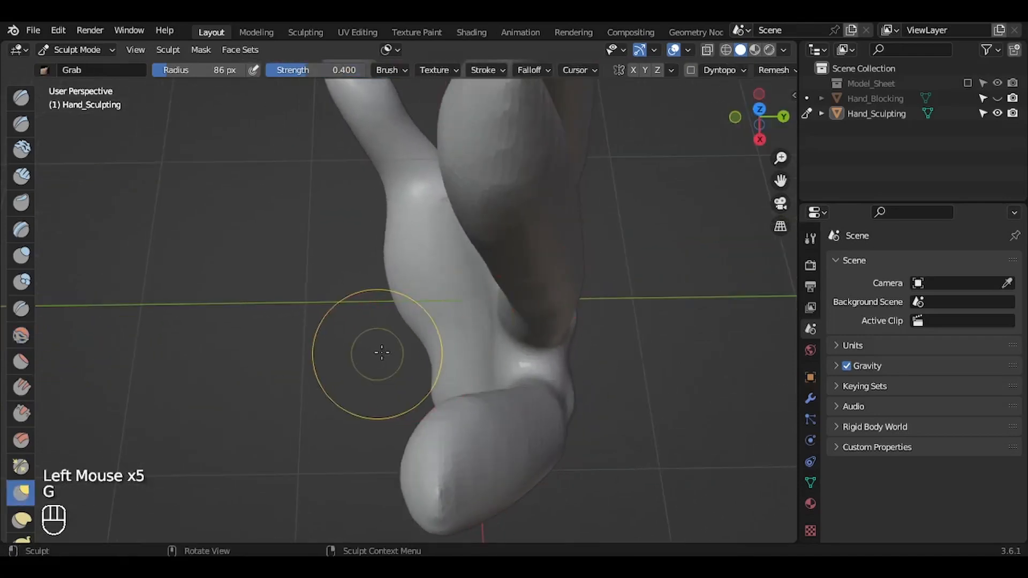
pyautogui.press('f')
pyautogui.click(406, 257)
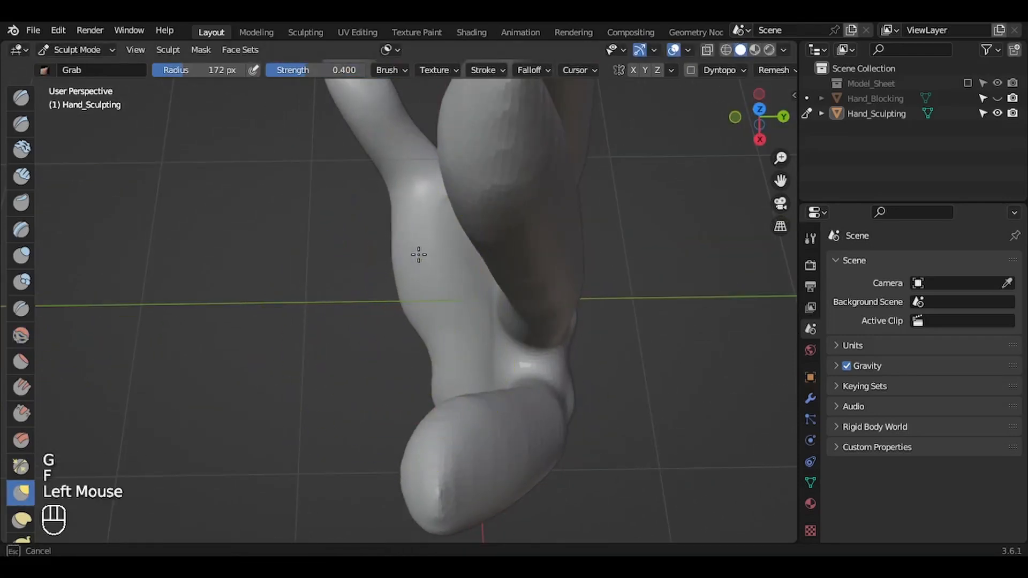
pyautogui.moveTo(411, 272); pyautogui.dragTo(411, 274)
pyautogui.moveTo(404, 283); pyautogui.dragTo(412, 312)
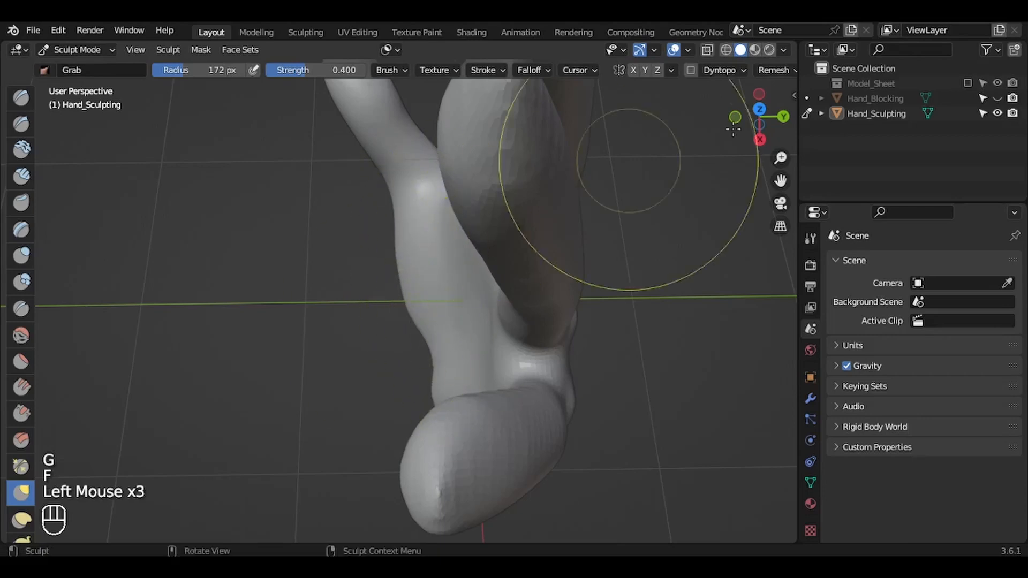
# Step: Pull the little-finger side and heel of the palm outward with the Grab brush, then save the file
pyautogui.moveTo(760, 122); pyautogui.dragTo(689, 163)
pyautogui.moveTo(482, 390)
pyautogui.mouseDown()
pyautogui.moveTo(434, 386)
pyautogui.moveTo(420, 375)
pyautogui.mouseUp()
pyautogui.moveTo(471, 416); pyautogui.dragTo(470, 424)
pyautogui.moveTo(422, 343); pyautogui.dragTo(418, 340)
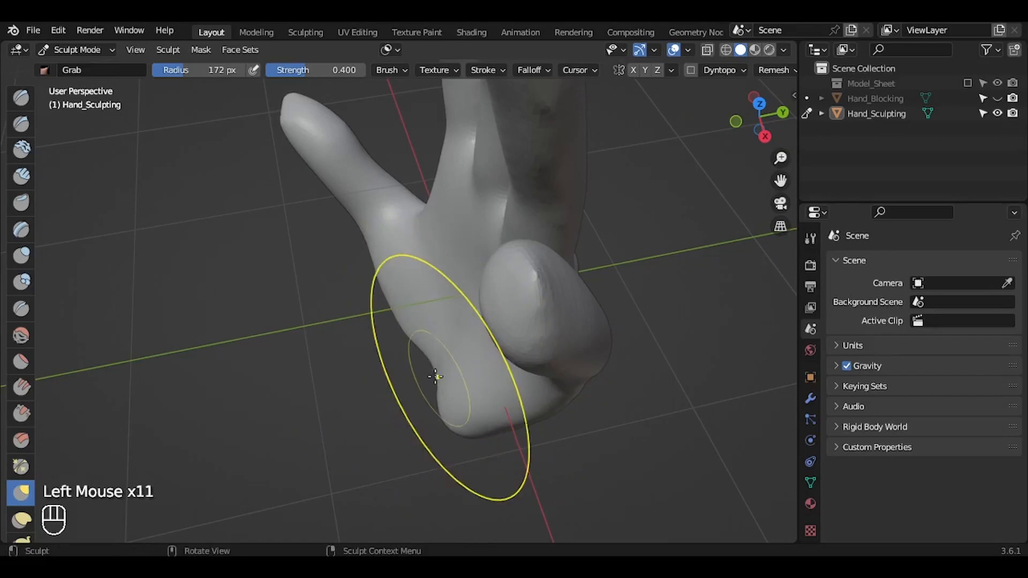
pyautogui.moveTo(436, 375); pyautogui.dragTo(424, 374)
pyautogui.moveTo(439, 328); pyautogui.dragTo(413, 303)
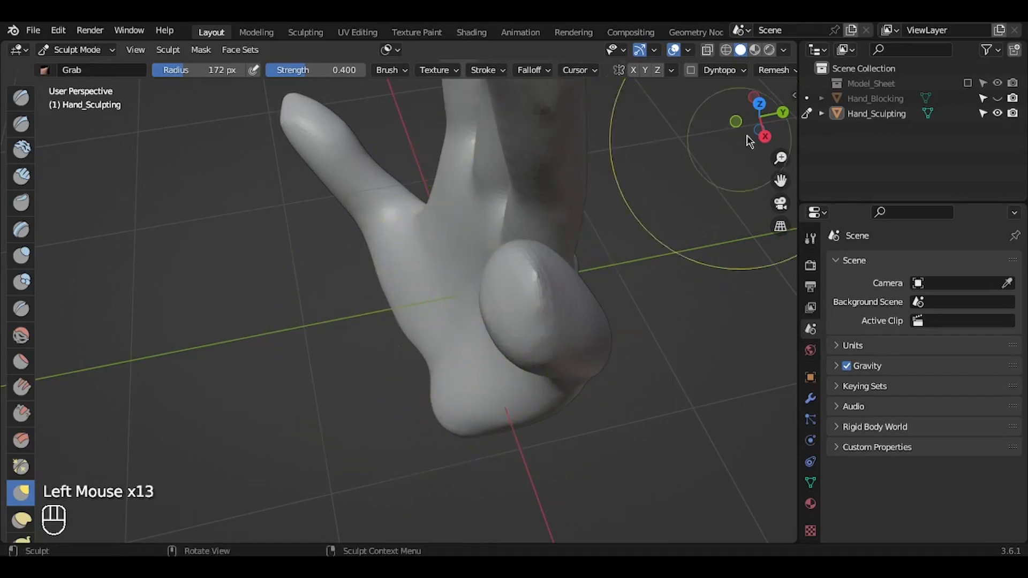
pyautogui.moveTo(766, 118)
pyautogui.mouseDown()
pyautogui.moveTo(708, 119)
pyautogui.moveTo(681, 101)
pyautogui.moveTo(780, 101)
pyautogui.moveTo(781, 92)
pyautogui.moveTo(739, 108)
pyautogui.moveTo(670, 96)
pyautogui.moveTo(713, 77)
pyautogui.mouseUp()
pyautogui.moveTo(781, 181); pyautogui.dragTo(769, 298)
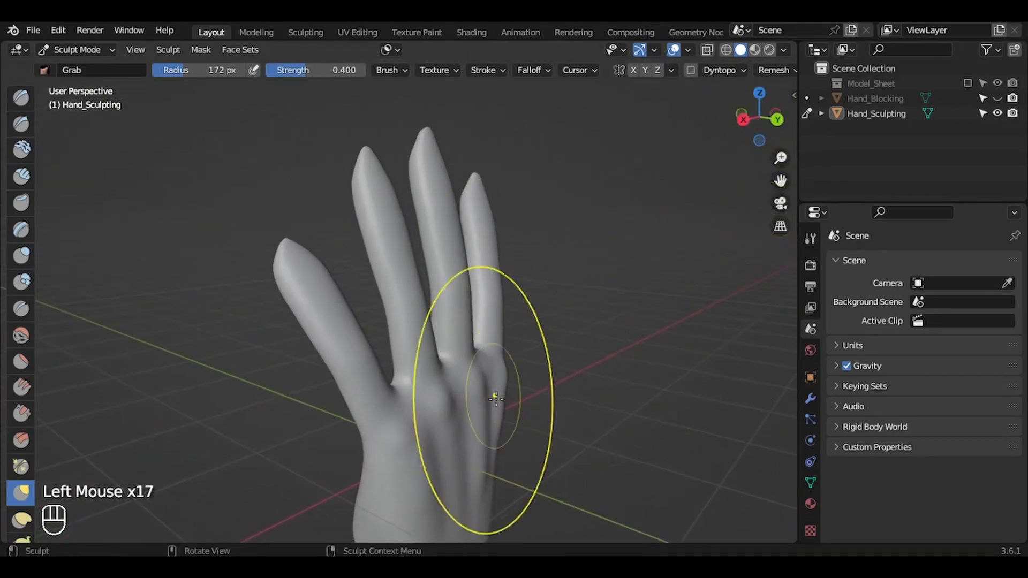
pyautogui.hotkey('ctrl', 's')
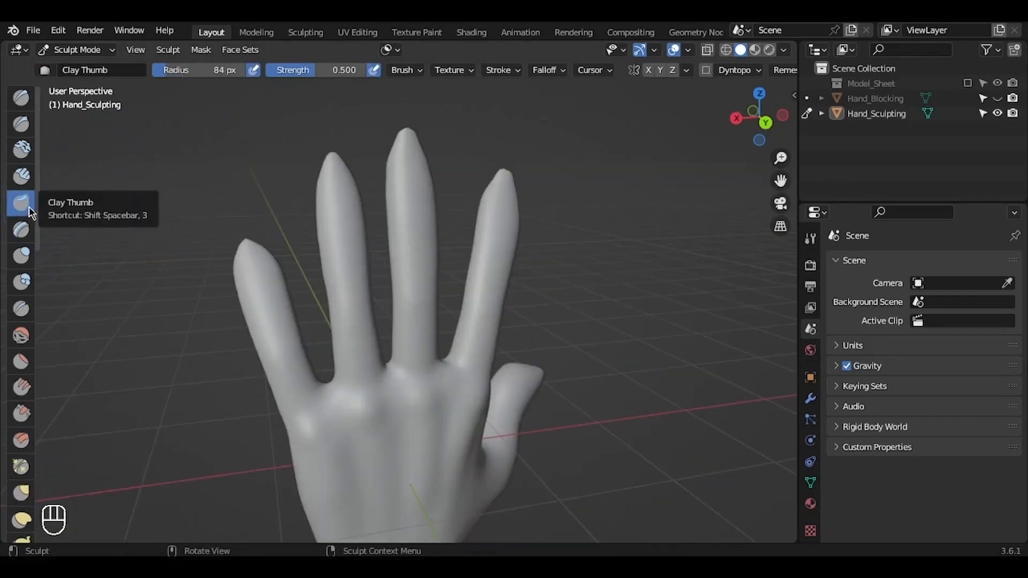
# Step: Flatten the nail area of the middle fingertip with the Clay Thumb brush at 48 px radius
pyautogui.moveTo(780, 160); pyautogui.dragTo(749, 136)
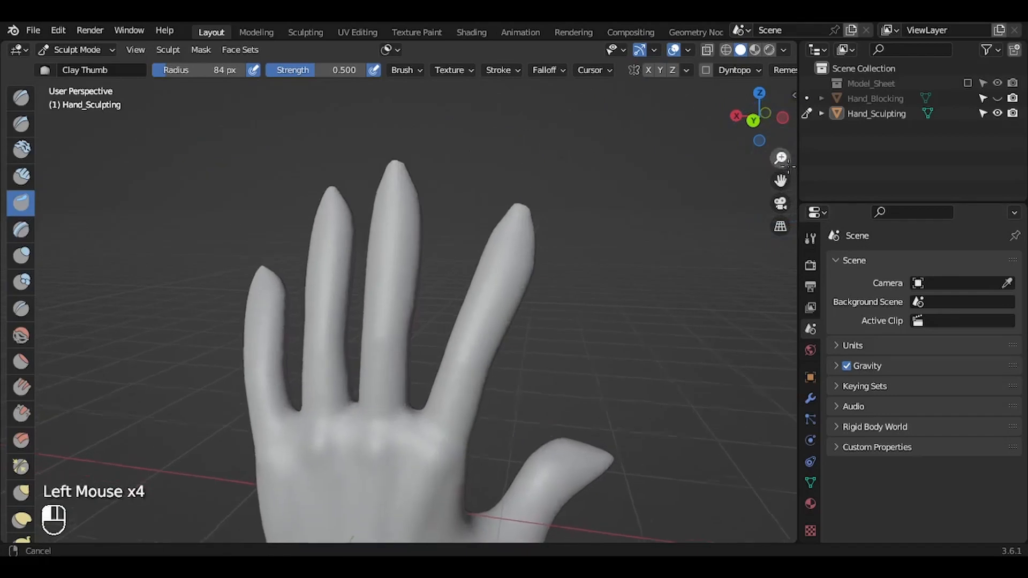
pyautogui.press('f')
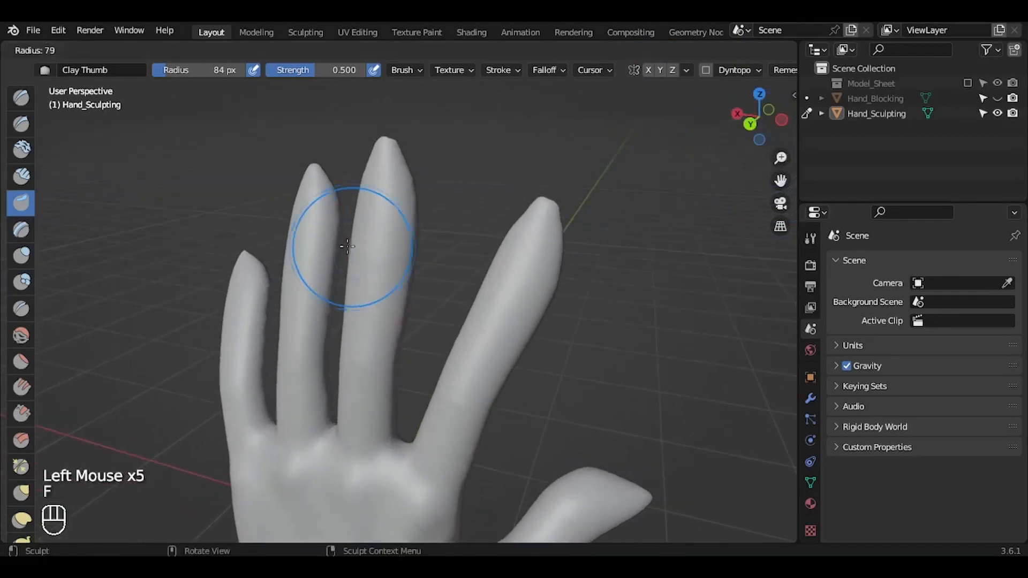
pyautogui.click(326, 241)
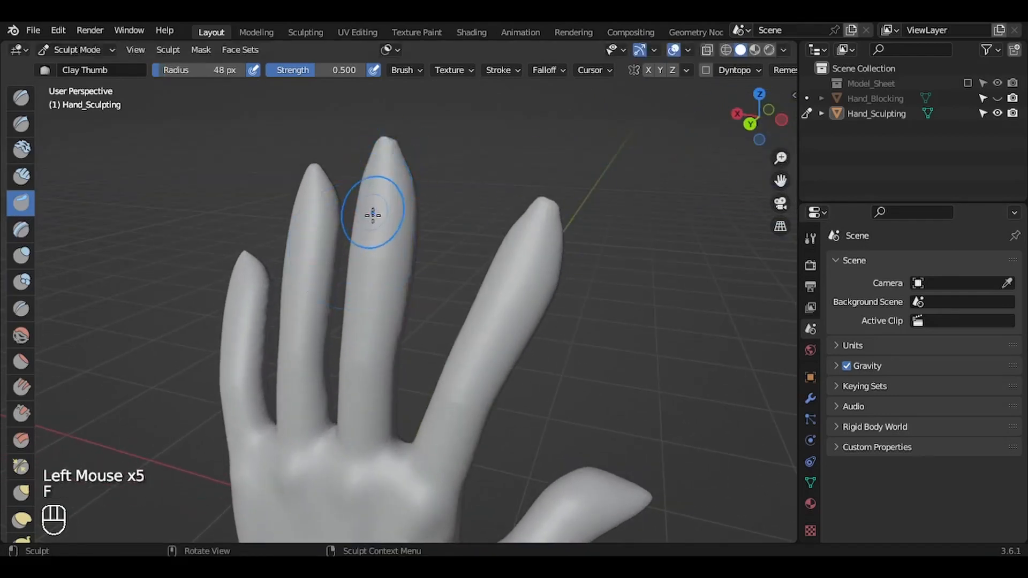
pyautogui.moveTo(373, 215); pyautogui.dragTo(386, 153)
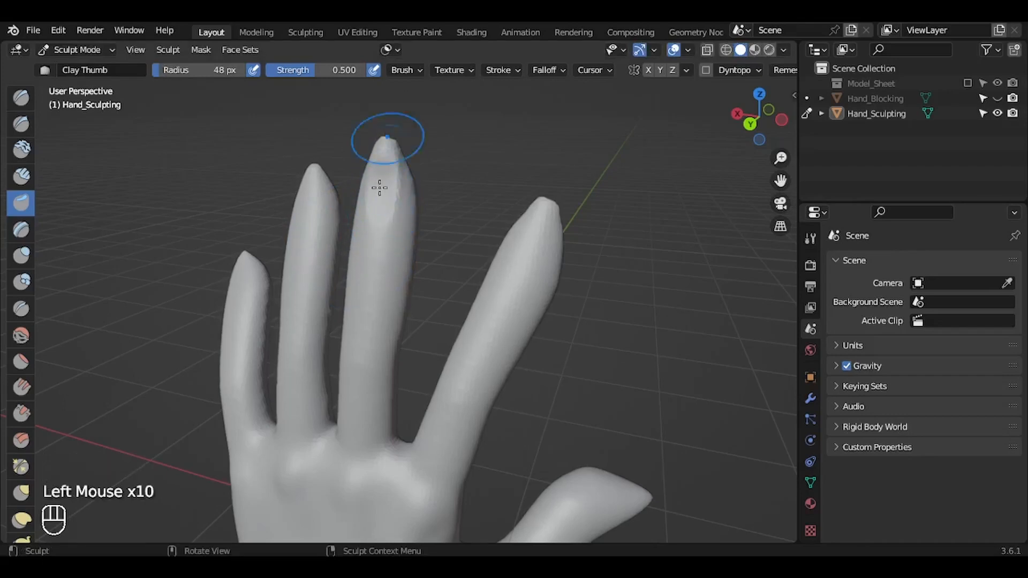
# Step: Undo the last strokes and shape the nail areas of the index and ring fingertips with Clay Thumb at strength 0.322
pyautogui.moveTo(757, 125); pyautogui.dragTo(666, 103)
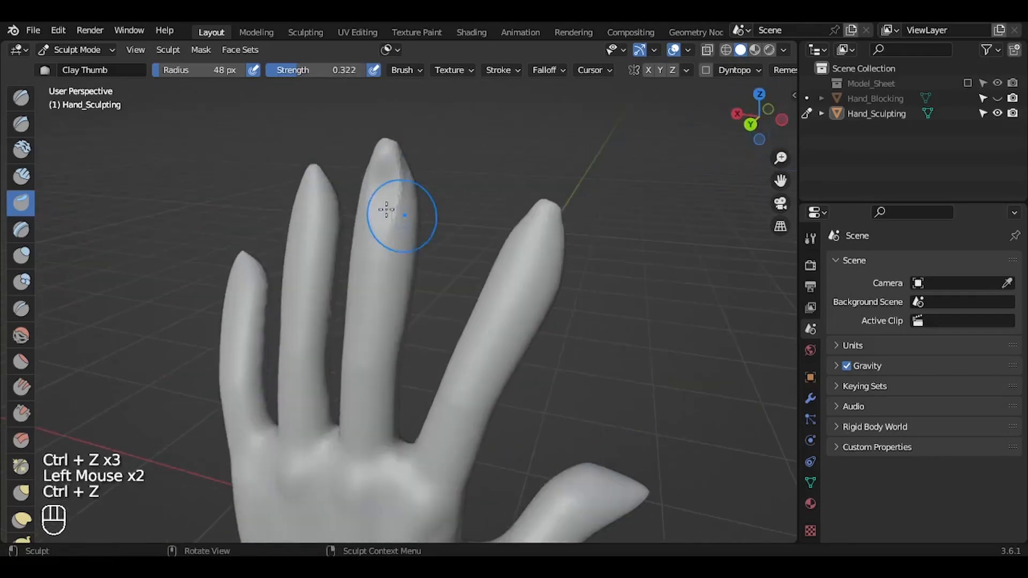
pyautogui.hotkey('ctrl', 'z')
pyautogui.hotkey('ctrl', 'z')
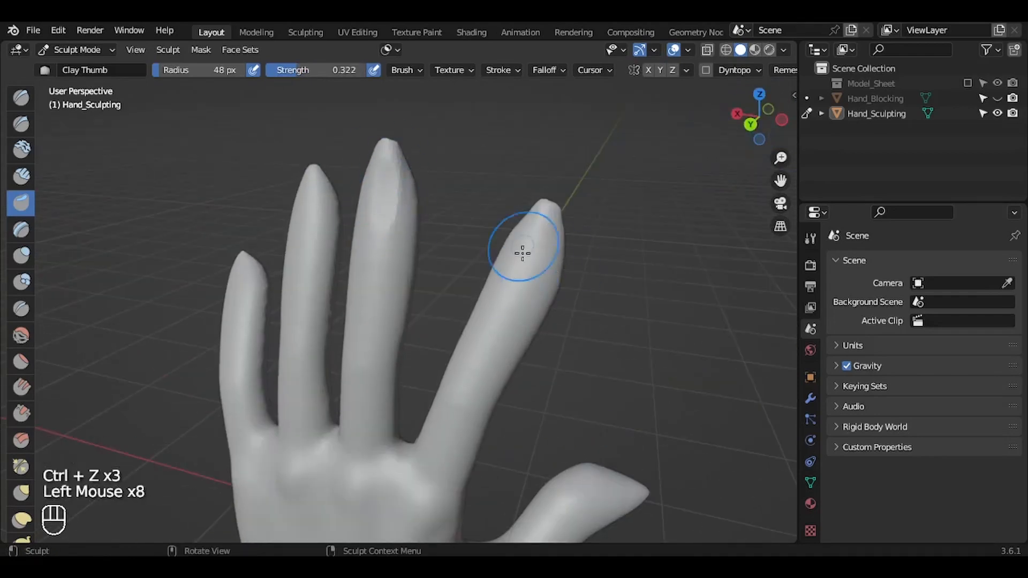
pyautogui.moveTo(523, 252); pyautogui.dragTo(541, 217)
pyautogui.moveTo(303, 214); pyautogui.dragTo(311, 182)
pyautogui.moveTo(755, 121); pyautogui.dragTo(776, 103)
pyautogui.moveTo(781, 181)
pyautogui.mouseDown()
pyautogui.moveTo(792, 128)
pyautogui.moveTo(697, 122)
pyautogui.mouseUp()
# Step: Adjust the shape of the little finger with the Grab brush at 92 px radius
pyautogui.press('g')
pyautogui.press('f')
pyautogui.click(337, 227)
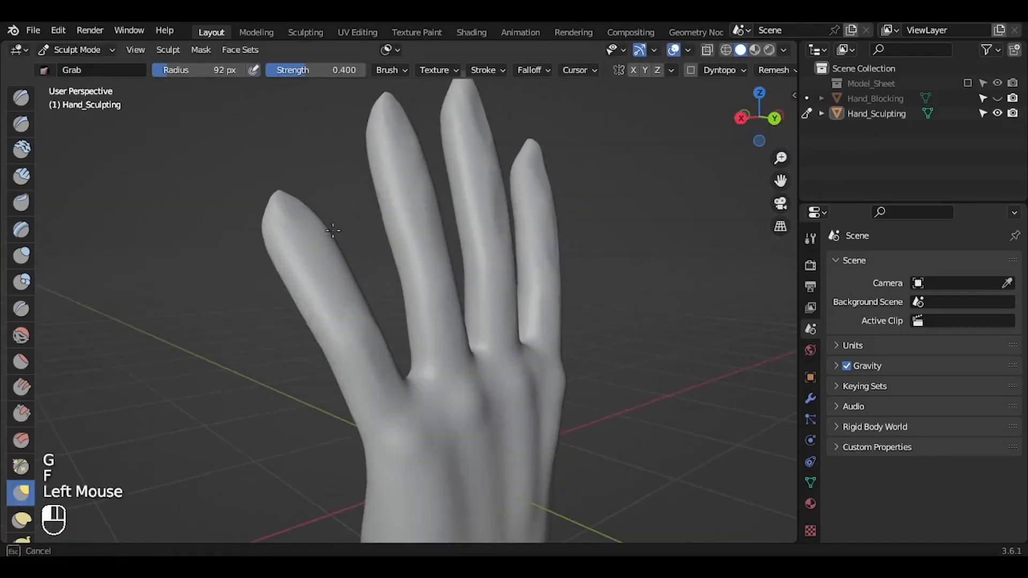
pyautogui.press('f')
pyautogui.moveTo(758, 118); pyautogui.dragTo(718, 120)
# Step: Shape the nail area at the thumb's tip with the Clay Thumb brush at 70 px radius
pyautogui.click(20, 203)
pyautogui.press('f')
pyautogui.moveTo(510, 196); pyautogui.dragTo(397, 290)
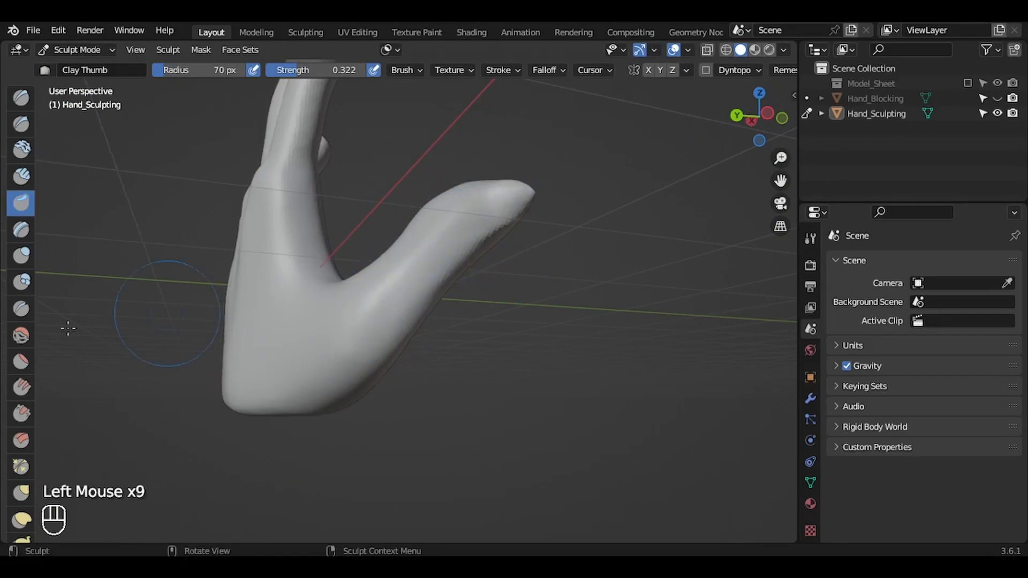
pyautogui.click(20, 311)
pyautogui.press('f')
pyautogui.hotkey('ctrl', 'z')
pyautogui.hotkey('ctrl', 'z')
# Step: Build up form around the thumb's base with the Clay Strips brush and soften it with the Smooth brush
pyautogui.click(21, 177)
pyautogui.press('f')
pyautogui.click(21, 336)
pyautogui.moveTo(369, 364)
pyautogui.mouseDown()
pyautogui.moveTo(338, 394)
pyautogui.moveTo(375, 358)
pyautogui.mouseUp()
pyautogui.moveTo(758, 118)
pyautogui.mouseDown()
pyautogui.moveTo(698, 150)
pyautogui.moveTo(718, 120)
pyautogui.moveTo(669, 120)
pyautogui.moveTo(718, 120)
pyautogui.moveTo(747, 166)
pyautogui.moveTo(578, 161)
pyautogui.mouseUp()
pyautogui.click(21, 256)
pyautogui.press('f')
pyautogui.click(291, 273)
pyautogui.hotkey('ctrl', 'z')
pyautogui.hotkey('ctrl', 'z')
# Step: Smooth the back of the hand and the thumb's base with the Smooth brush at 140 px radius and strength 1.000
pyautogui.click(21, 336)
pyautogui.press('f')
pyautogui.click(449, 342)
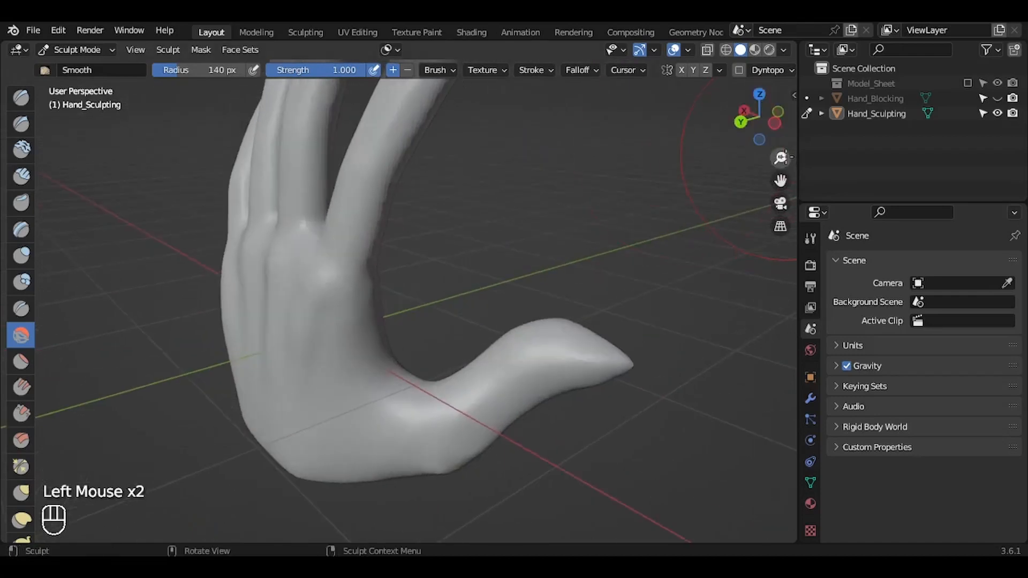
pyautogui.moveTo(786, 155); pyautogui.dragTo(767, 159)
pyautogui.moveTo(777, 124); pyautogui.dragTo(806, 122)
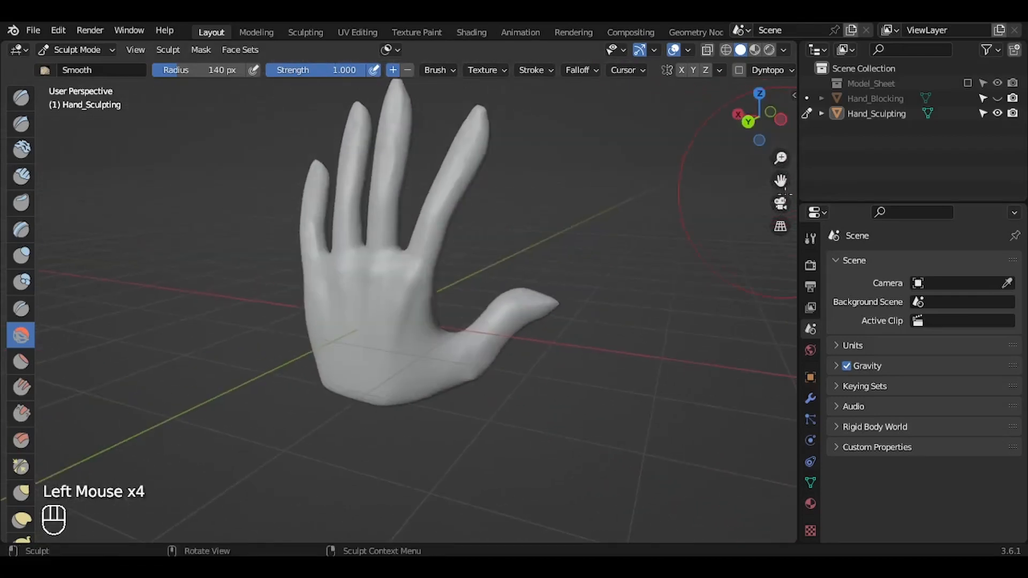
pyautogui.moveTo(785, 179); pyautogui.dragTo(798, 197)
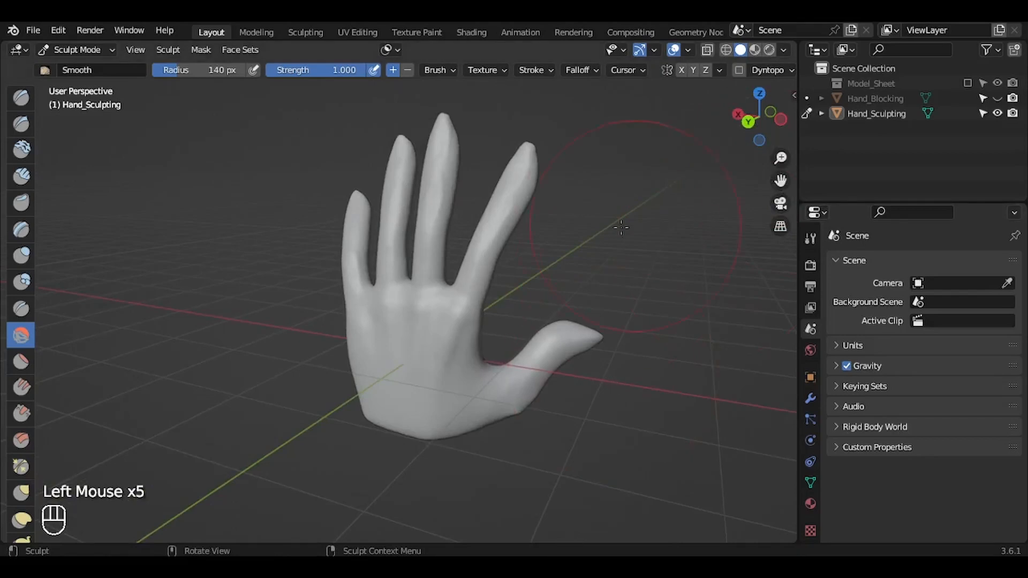
# Step: Return Hand_Sculpting to Object Mode, save the file, and frame the hand to view its palm side
pyautogui.hotkey('ctrl', 'Tab')
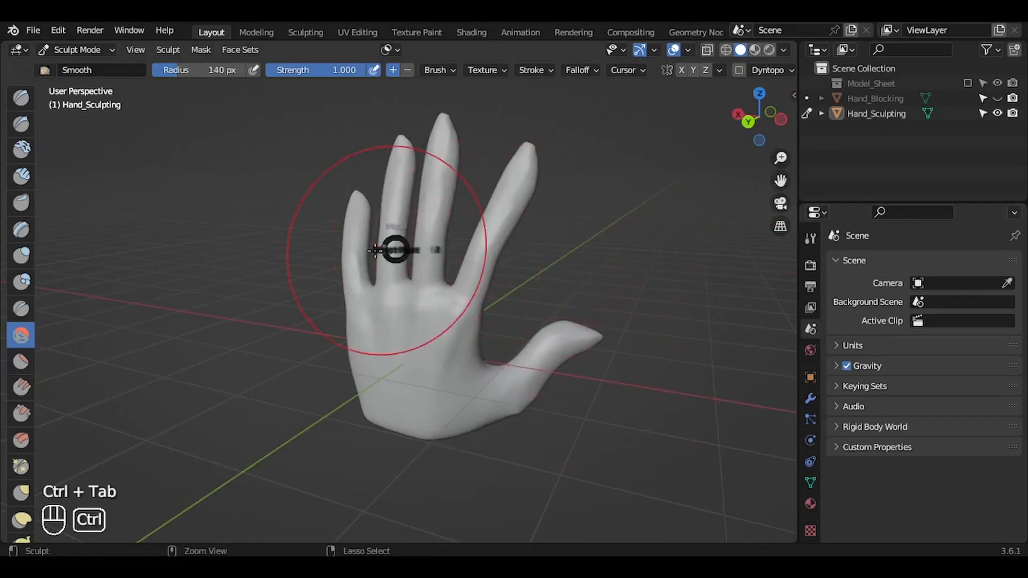
pyautogui.hotkey('ctrl', 's')
pyautogui.click(449, 302)
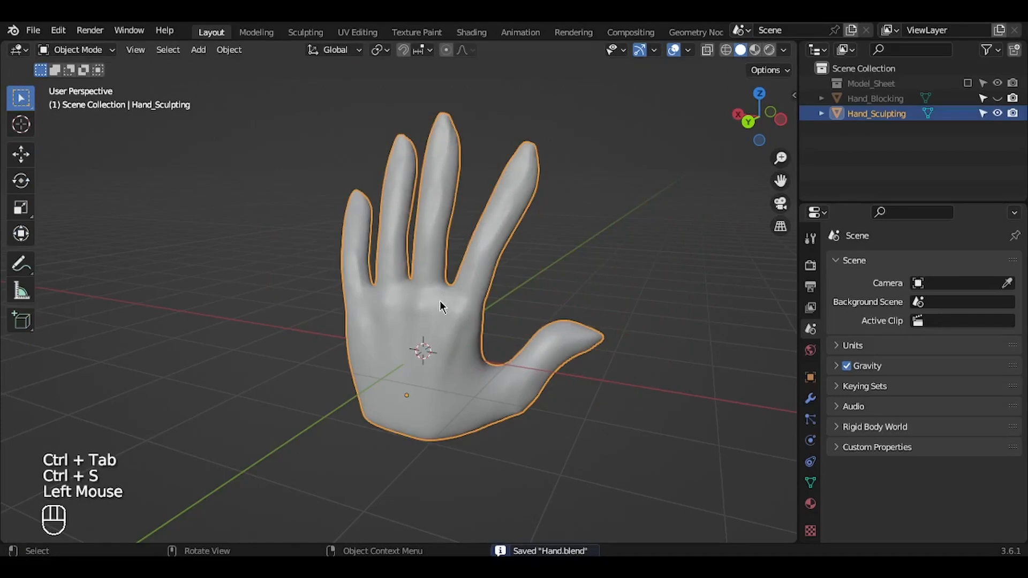
pyautogui.press('KP_Decimal')
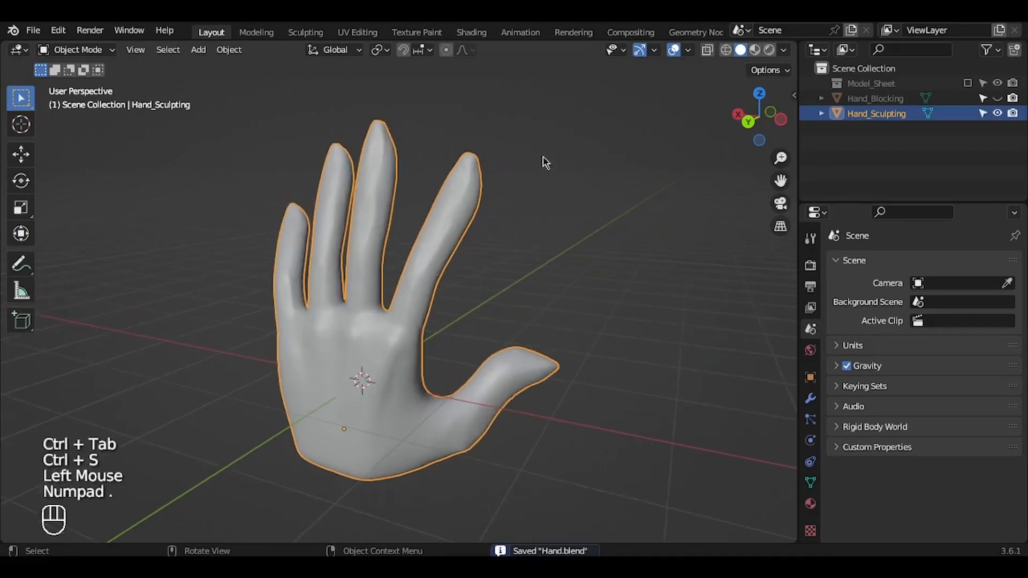
pyautogui.moveTo(782, 115); pyautogui.dragTo(557, 118)
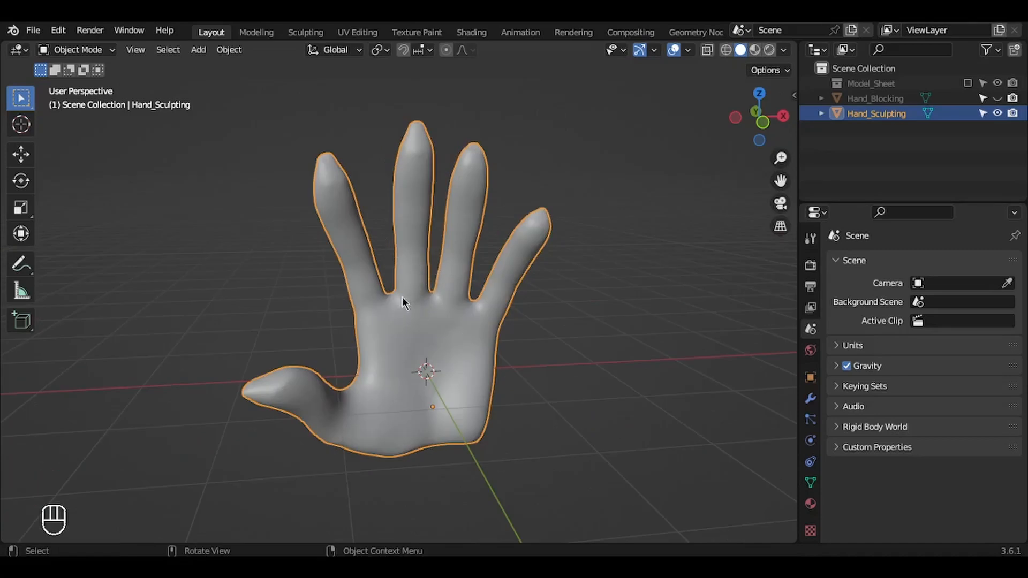
# Step: Save Hand.blend and copy the Hand_Sculpting object from the front view
pyautogui.press('KP_1')
pyautogui.hotkey('ctrl', 's')
pyautogui.press('g')
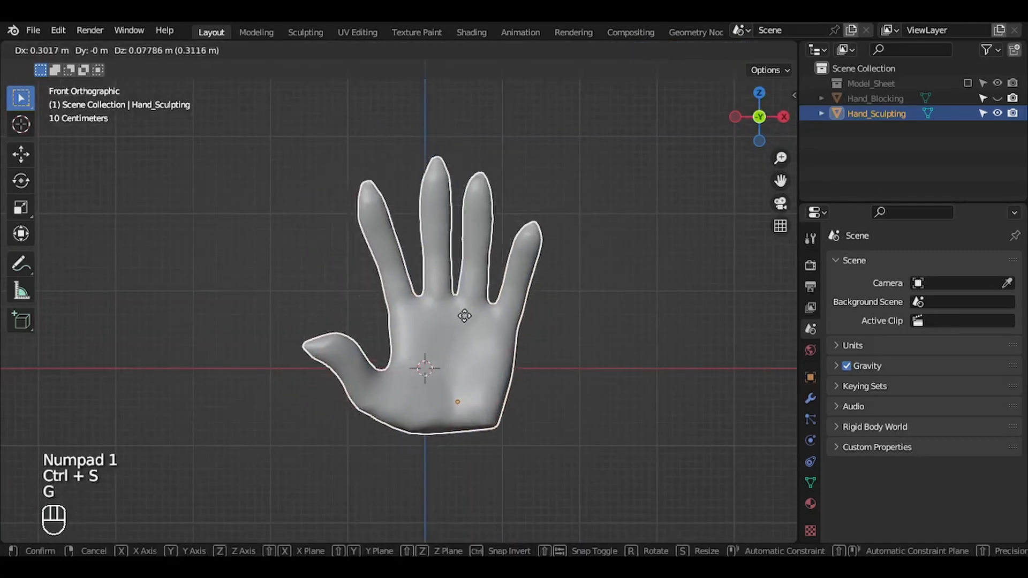
pyautogui.press('Escape')
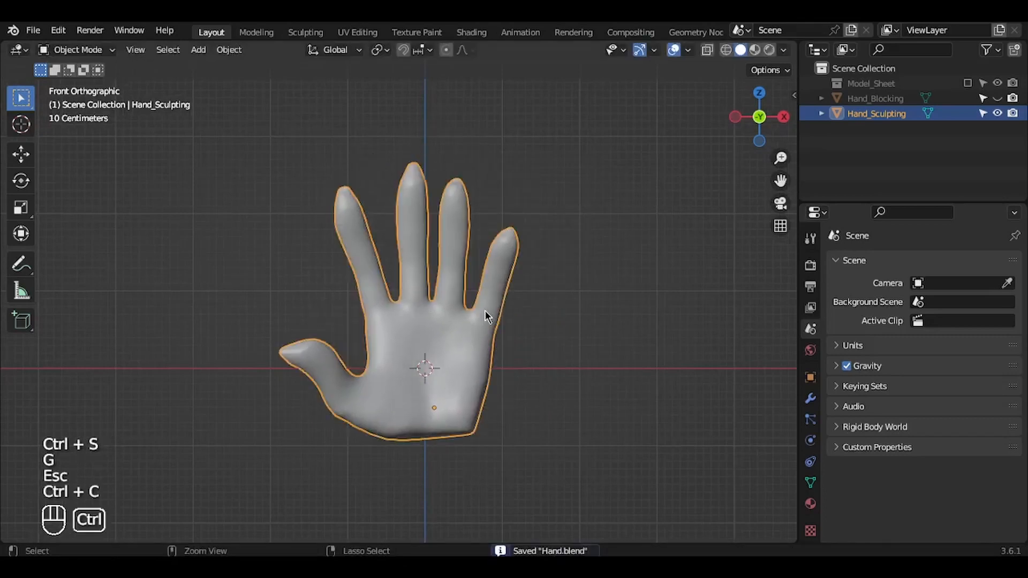
pyautogui.press('a')
pyautogui.press('a')
pyautogui.hotkey('ctrl', 's')
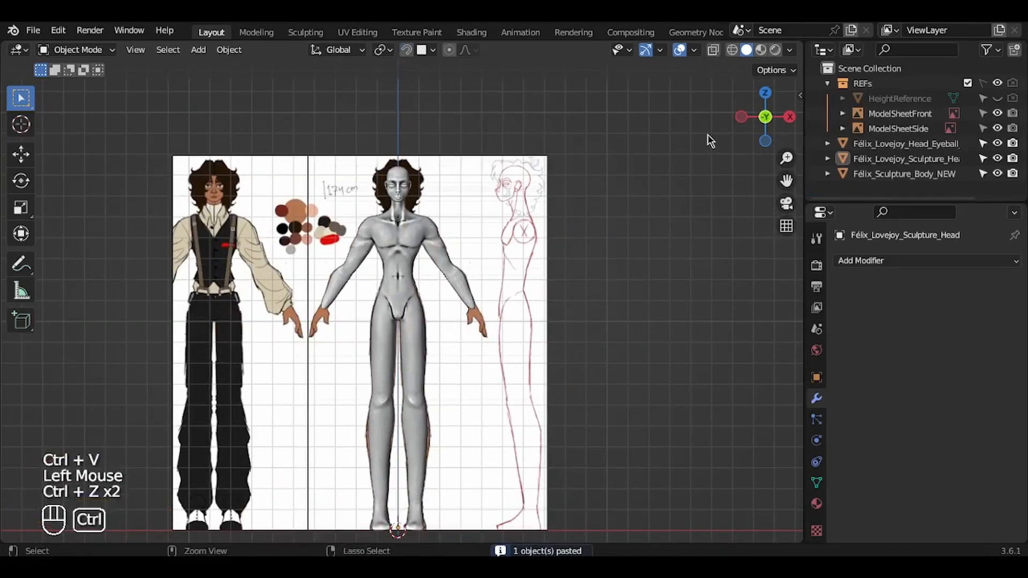
# Step: Paste Hand_Sculpting into the character body file and scale it down well below the figure's size
pyautogui.hotkey('ctrl', 'v')
pyautogui.click(649, 166)
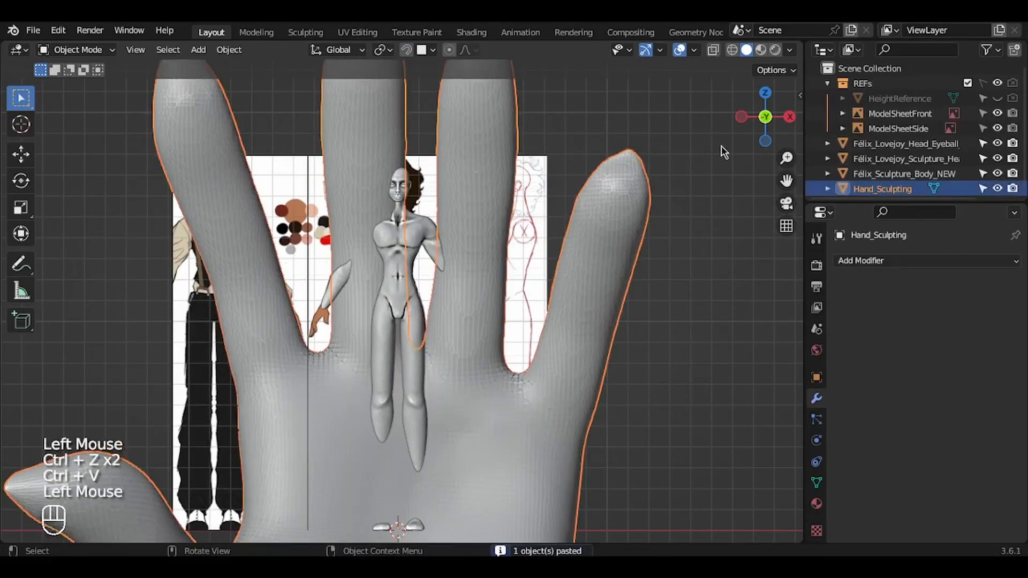
pyautogui.press('s')
pyautogui.press('Escape')
pyautogui.scroll(-4, 627, 274)
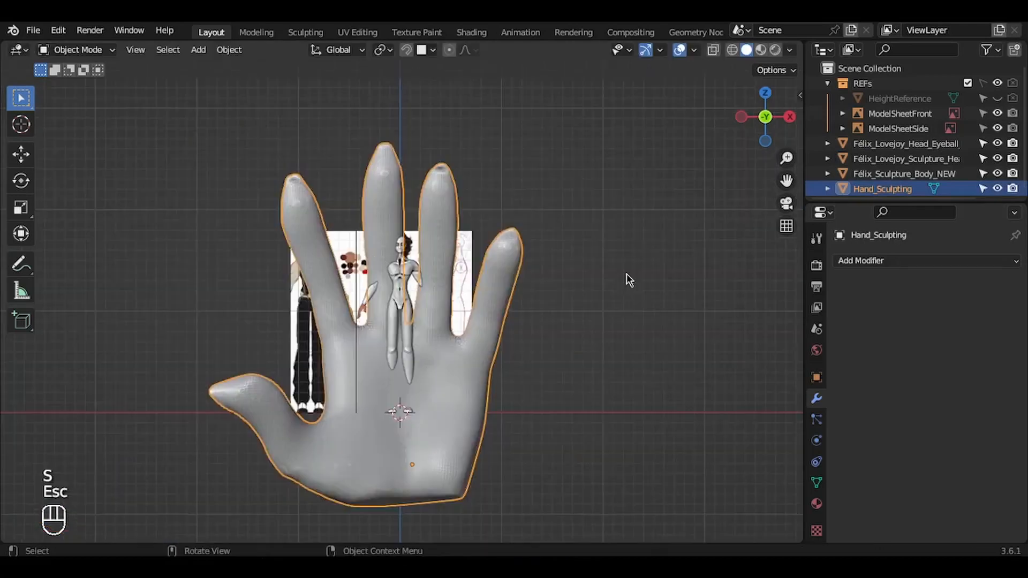
pyautogui.moveTo(626, 274); pyautogui.dragTo(647, 257, button='middle')
pyautogui.press('KP_1')
pyautogui.press('s')
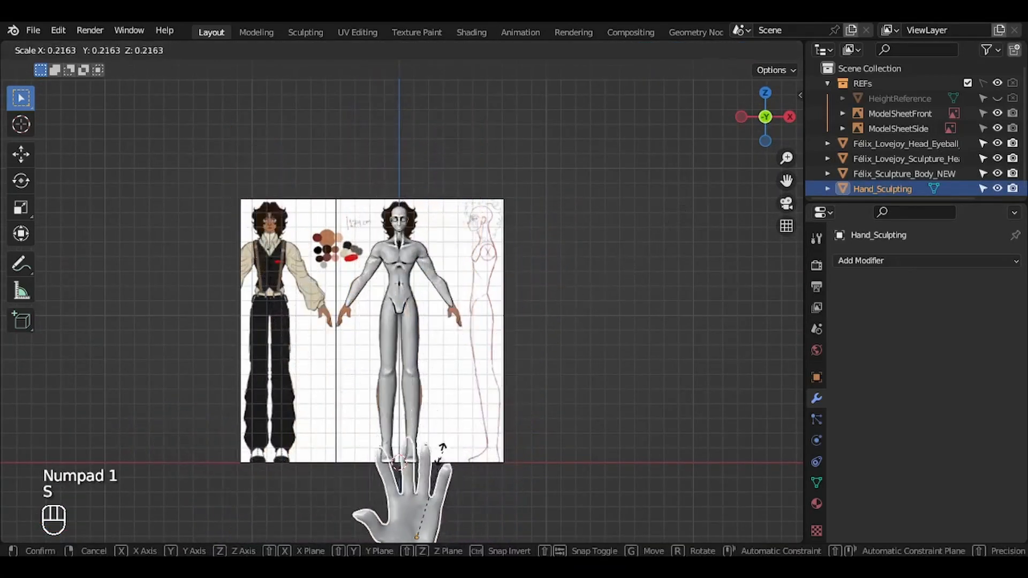
pyautogui.click(447, 463)
# Step: Move the hand beside the character's wrist, shrink it to roughly the reference hand's size, and line it up in depth with the arm
pyautogui.press('g')
pyautogui.click(482, 277)
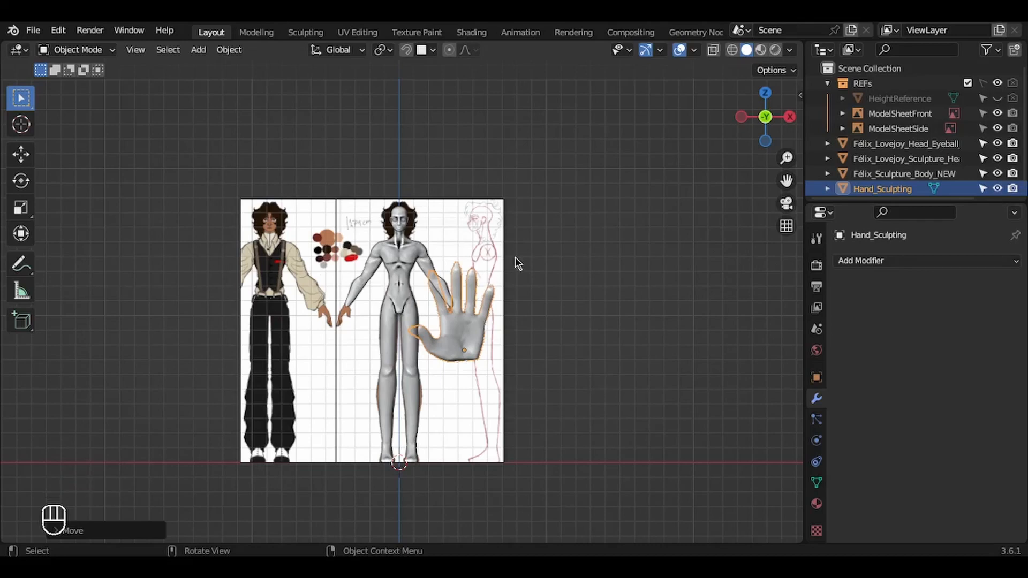
pyautogui.press('s')
pyautogui.click(519, 333)
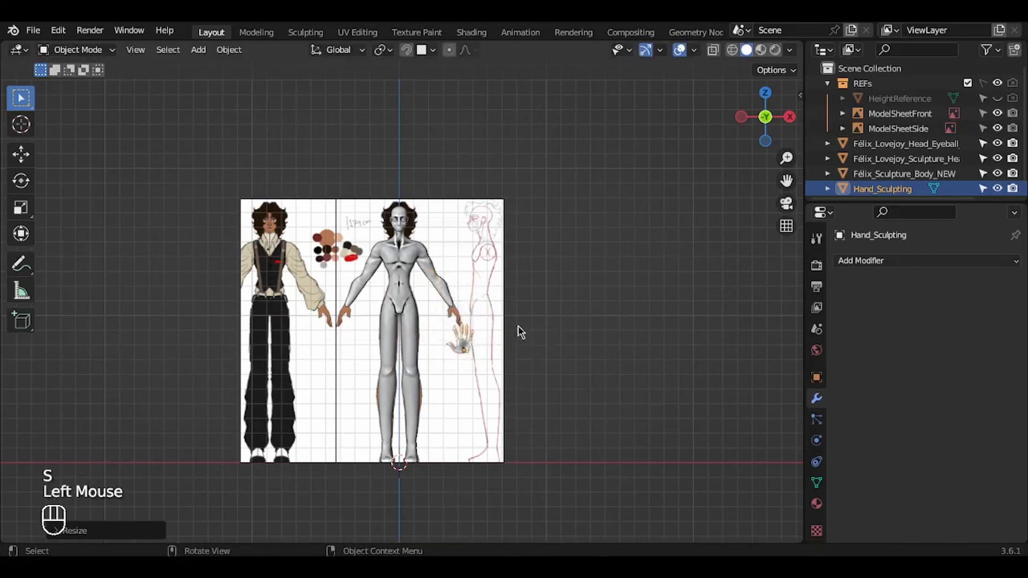
pyautogui.press('g')
pyautogui.click(512, 298)
pyautogui.press('KP_Decimal')
pyautogui.press('KP_3')
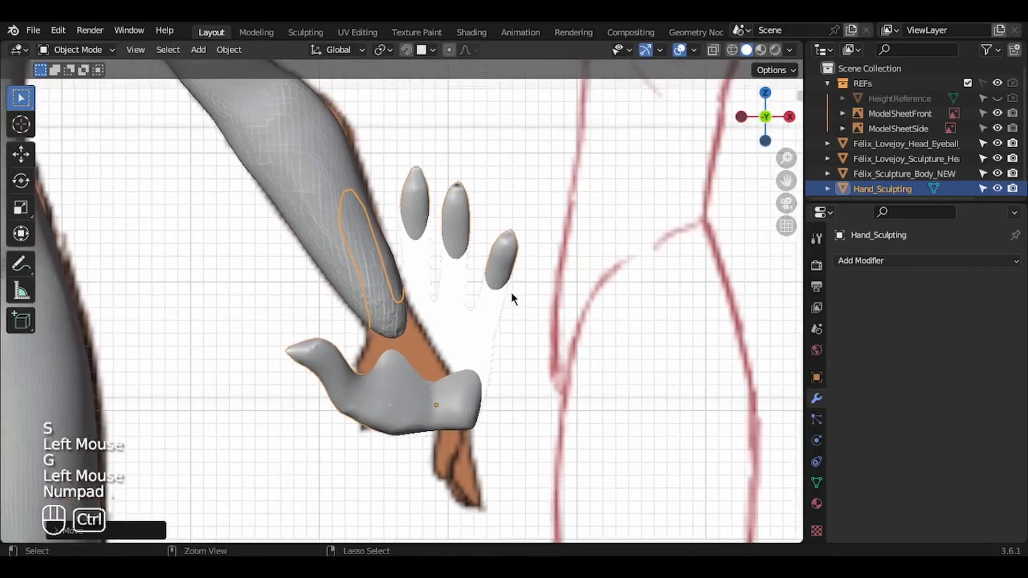
pyautogui.press('g')
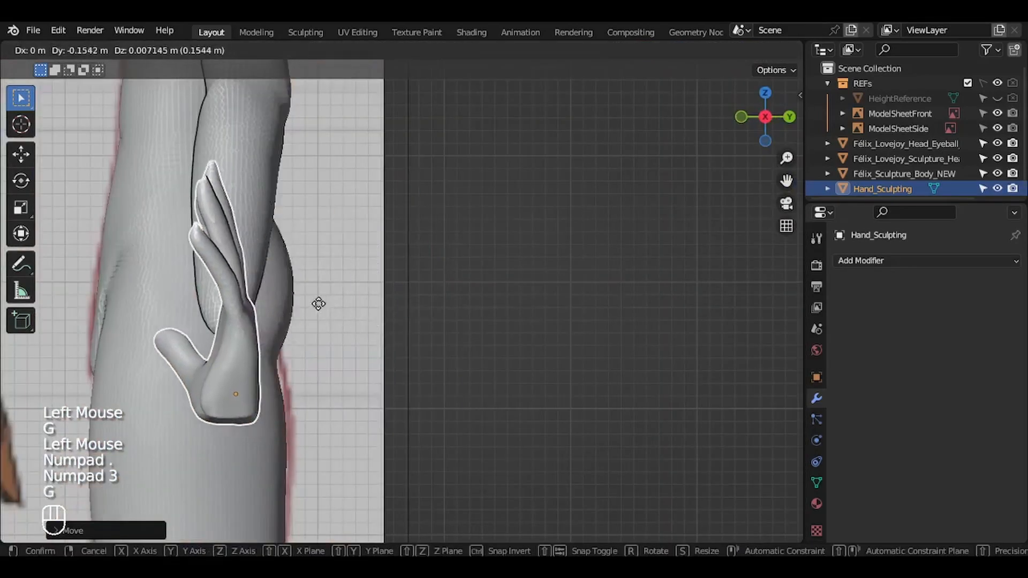
pyautogui.click(314, 299)
# Step: Rotate the hand 90° in the front view and another 90° about the X axis
pyautogui.press('KP_1')
pyautogui.press('r')
pyautogui.press('9')
pyautogui.press('0')
pyautogui.press('Return')
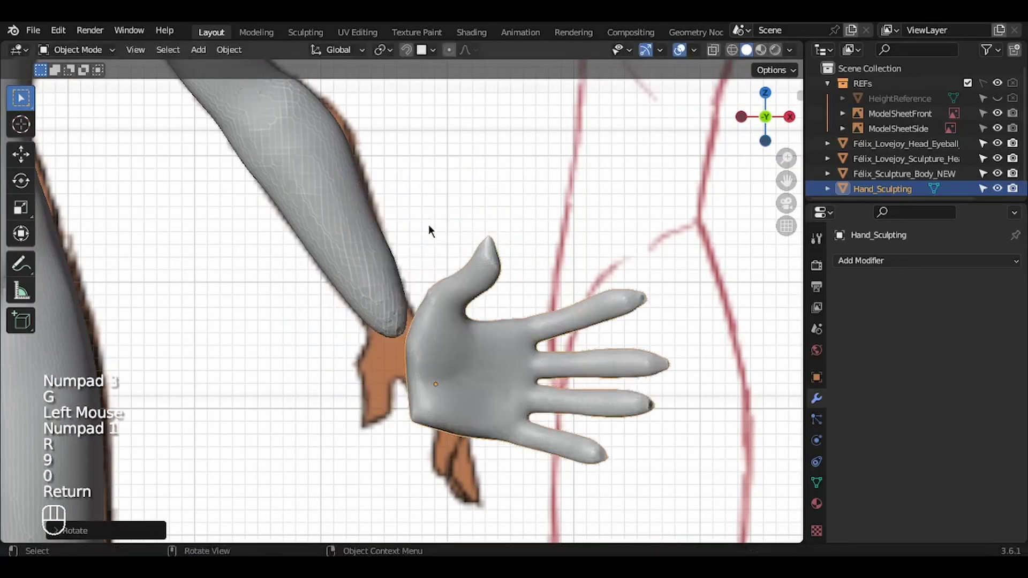
pyautogui.hotkey('ctrl', 'z')
pyautogui.press('Escape')
pyautogui.press('r')
pyautogui.press('x')
pyautogui.press('9')
pyautogui.press('0')
pyautogui.press('Return')
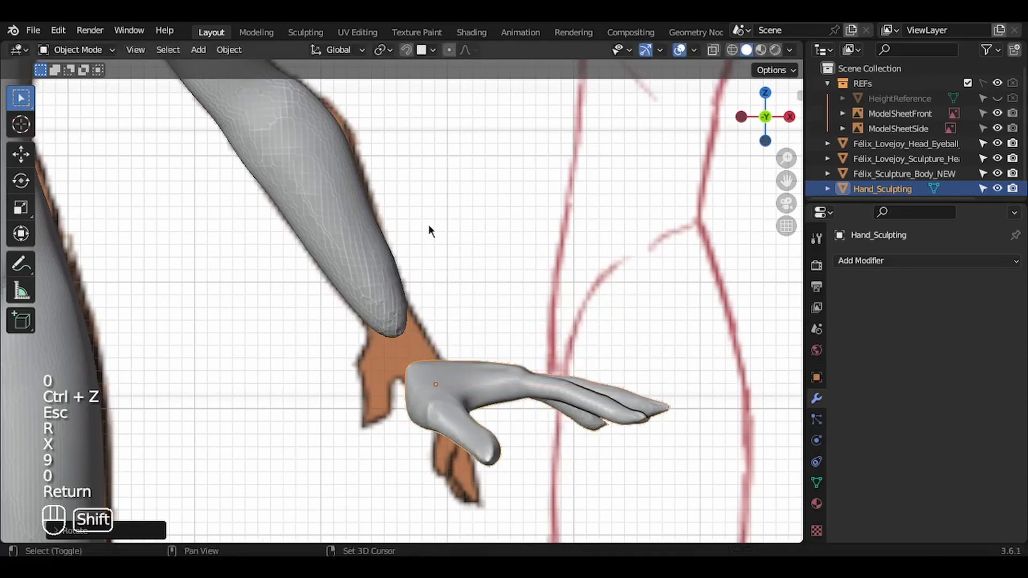
# Step: Stretch the hand slightly along the global Z axis to thicken it
pyautogui.keyDown('shift'); pyautogui.moveTo(429, 224); pyautogui.dragTo(645, 259, button='middle'); pyautogui.keyUp('shift')
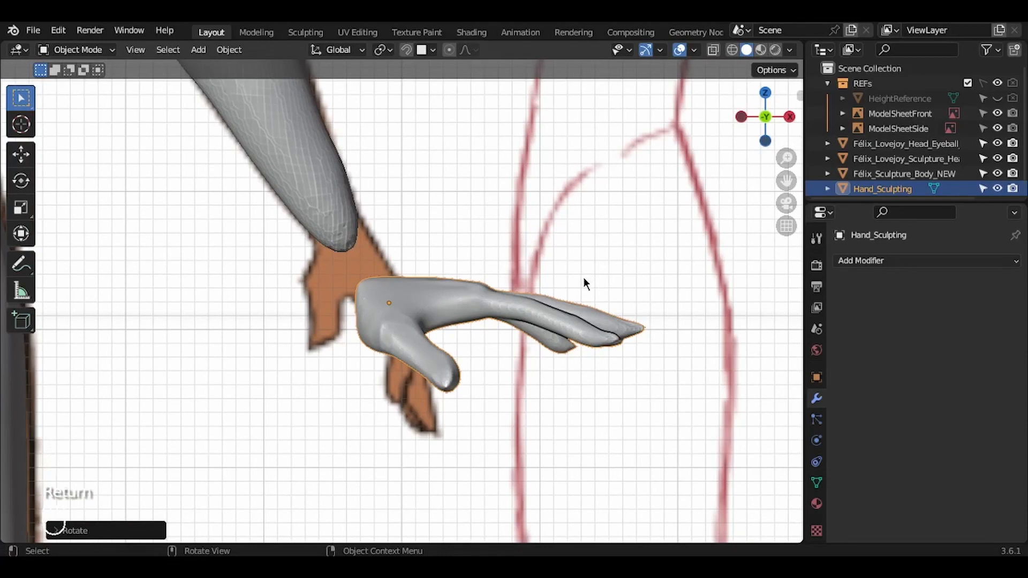
pyautogui.press('s')
pyautogui.press('z')
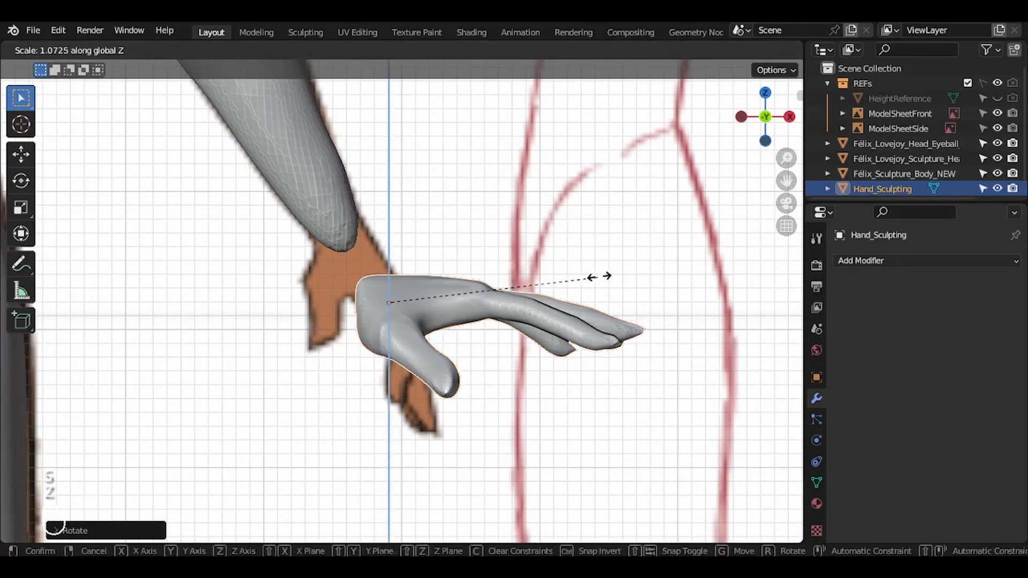
pyautogui.click(611, 274)
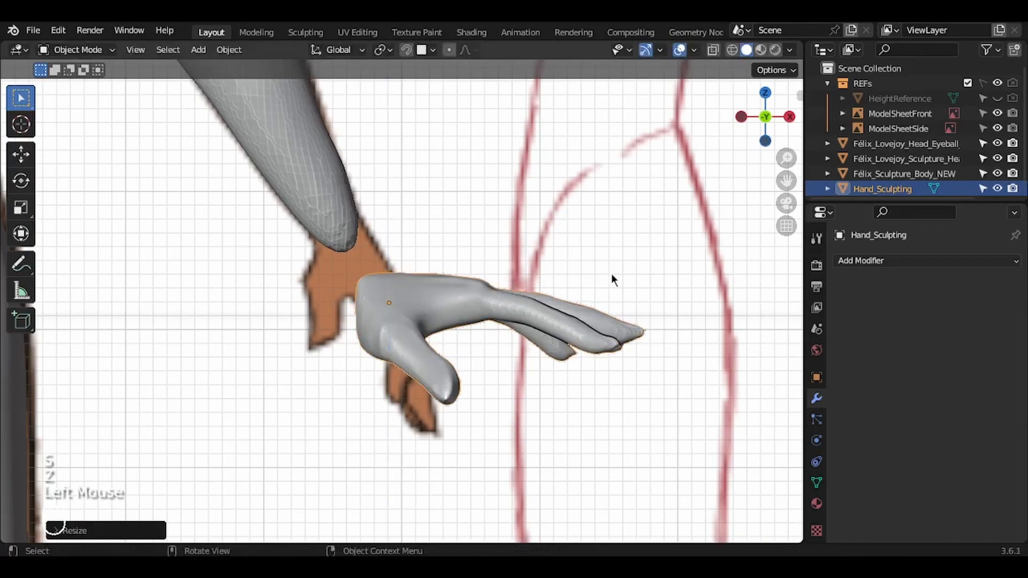
# Step: Rotate and shrink the hand to follow the forearm's angle and move its base onto the wrist
pyautogui.press('r')
pyautogui.click(535, 460)
pyautogui.press('s')
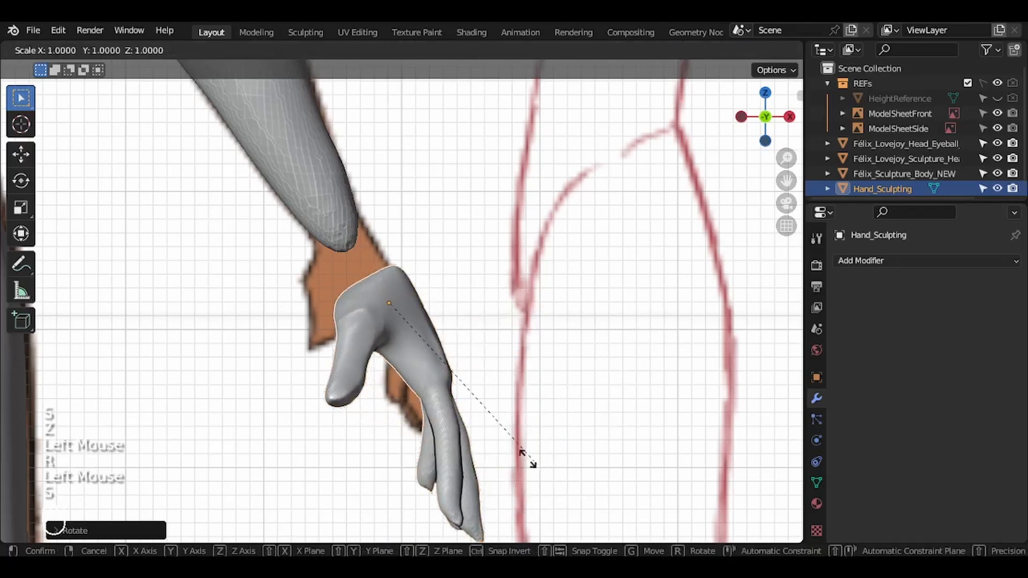
pyautogui.click(465, 402)
pyautogui.press('g')
pyautogui.click(440, 364)
# Step: Enlarge the hand slightly and fine-tune its angle and position to cover the reference hand in the front view
pyautogui.press('s')
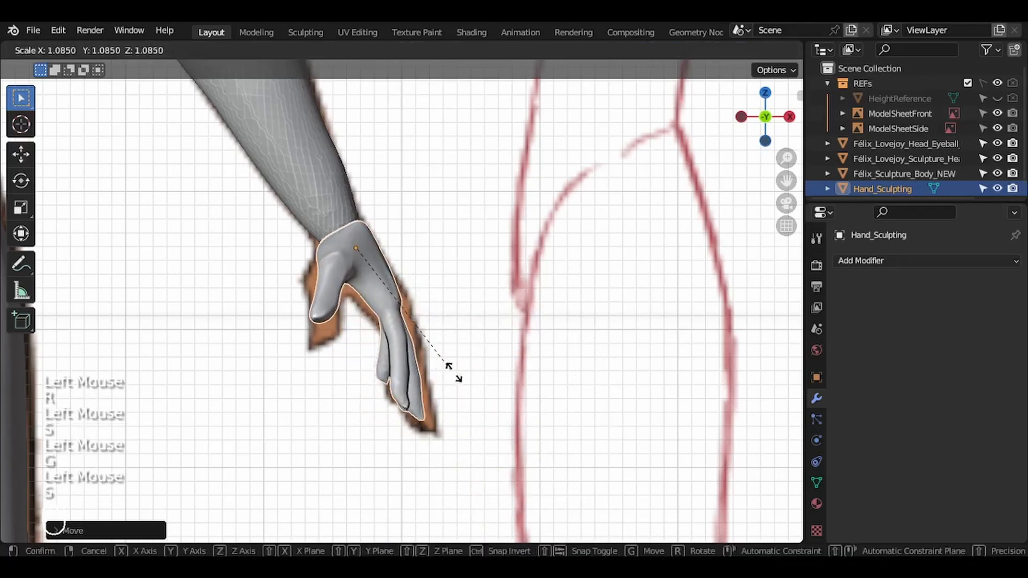
pyautogui.click(464, 375)
pyautogui.press('r')
pyautogui.click(473, 375)
pyautogui.press('g')
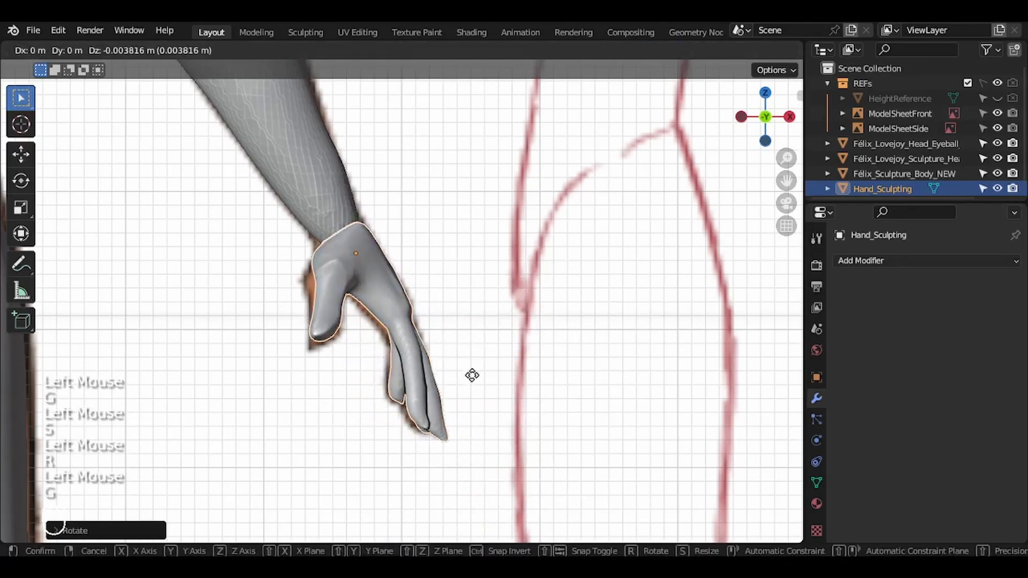
pyautogui.click(471, 374)
pyautogui.press('s')
pyautogui.click(476, 376)
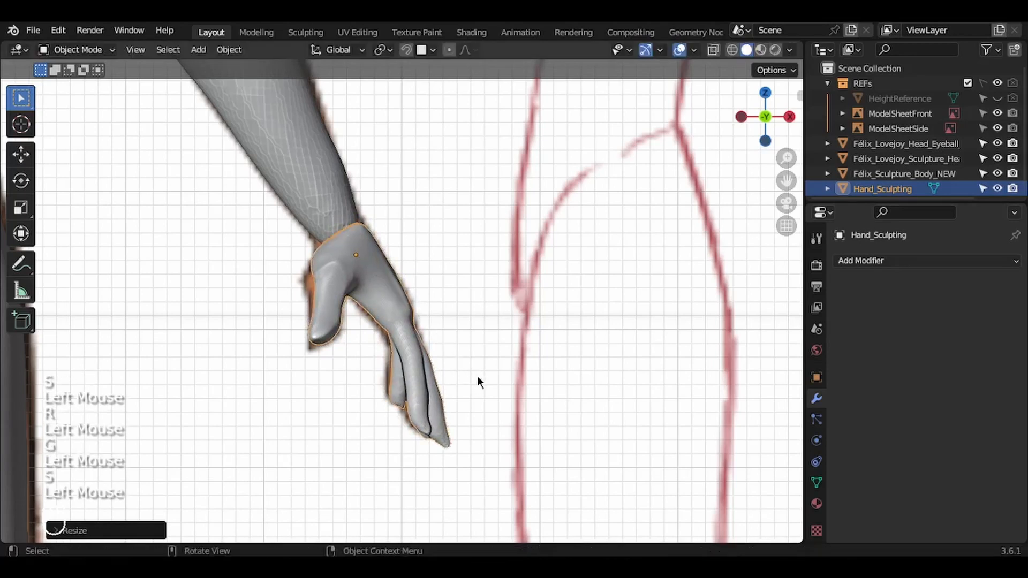
# Step: Rotate the hand slightly in the side view and shift it along Y to centre it under the forearm
pyautogui.press('KP_3')
pyautogui.press('KP_3')
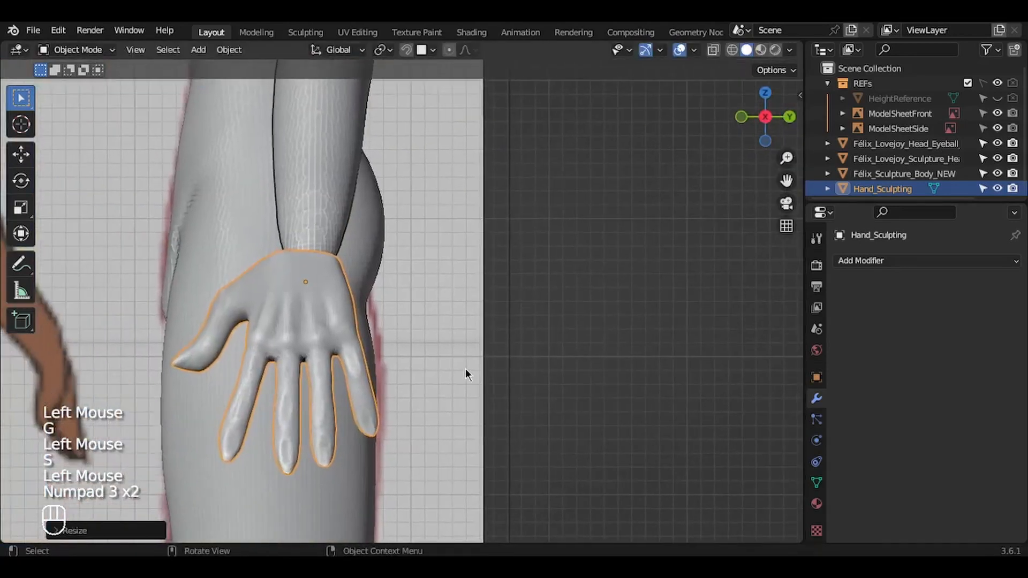
pyautogui.press('r')
pyautogui.click(465, 376)
pyautogui.press('g')
pyautogui.press('y')
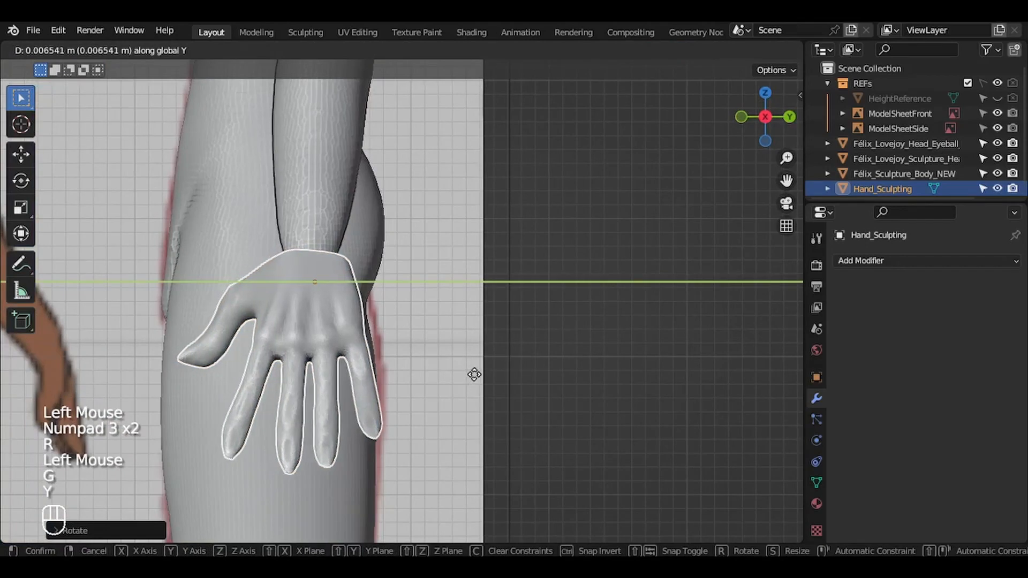
pyautogui.click(474, 375)
# Step: Refine the hand's position, scale and angle at the wrist in the front view
pyautogui.press('KP_1')
pyautogui.scroll(3, 475, 375)
pyautogui.press('g')
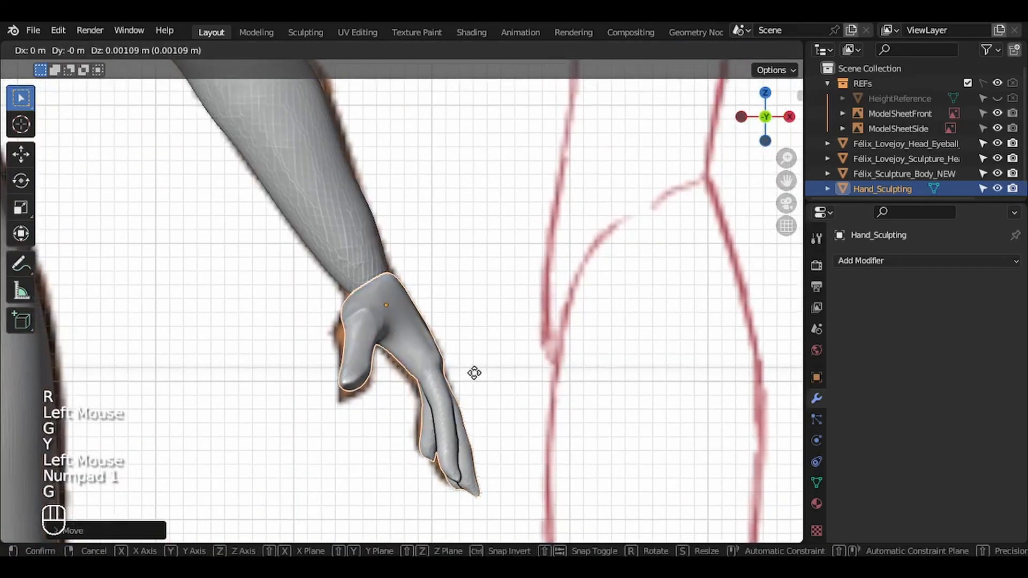
pyautogui.click(471, 371)
pyautogui.press('s')
pyautogui.click(471, 372)
pyautogui.press('r')
pyautogui.click(473, 372)
pyautogui.press('s')
pyautogui.click(517, 371)
# Step: Place the hand upright over the character's face and resize it against the face's proportions
pyautogui.scroll(-6, 517, 366)
pyautogui.press('g')
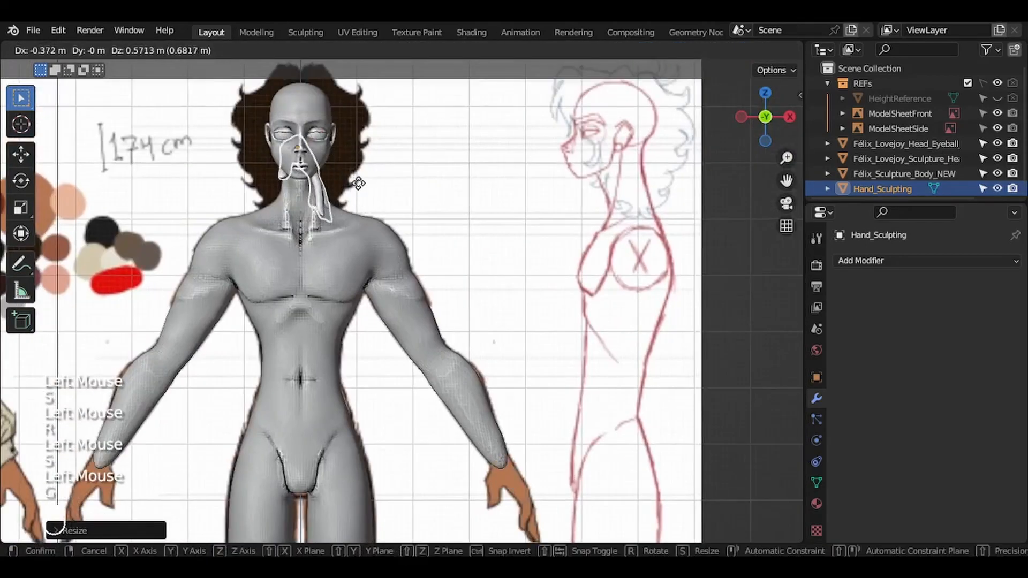
pyautogui.click(355, 182)
pyautogui.press('r')
pyautogui.click(551, 447)
pyautogui.press('s')
pyautogui.click(581, 275)
pyautogui.press('KP_3')
pyautogui.hotkey('ctrl', 'z')
pyautogui.hotkey('ctrl', 'z')
pyautogui.press('KP_1')
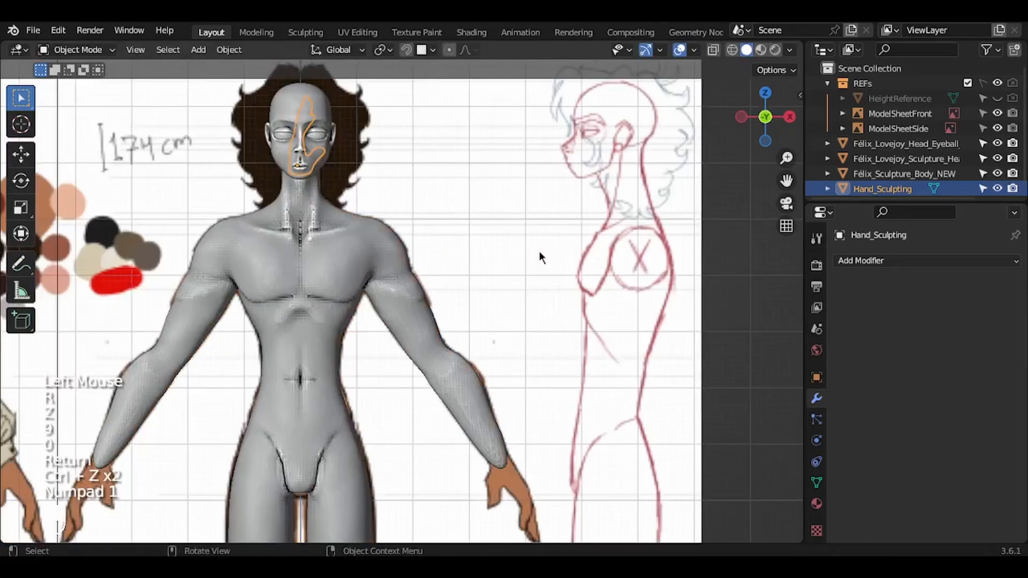
# Step: Rotate the hand back down and return it from the face to the end of the forearm
pyautogui.press('r')
pyautogui.click(367, 203)
pyautogui.press('g')
pyautogui.click(552, 526)
# Step: Align the hand with the wrist through small rotation, scale and position adjustments over the reference hand
pyautogui.press('KP_Decimal')
pyautogui.press('r')
pyautogui.click(604, 387)
pyautogui.press('g')
pyautogui.click(601, 392)
pyautogui.press('s')
pyautogui.click(615, 399)
pyautogui.press('g')
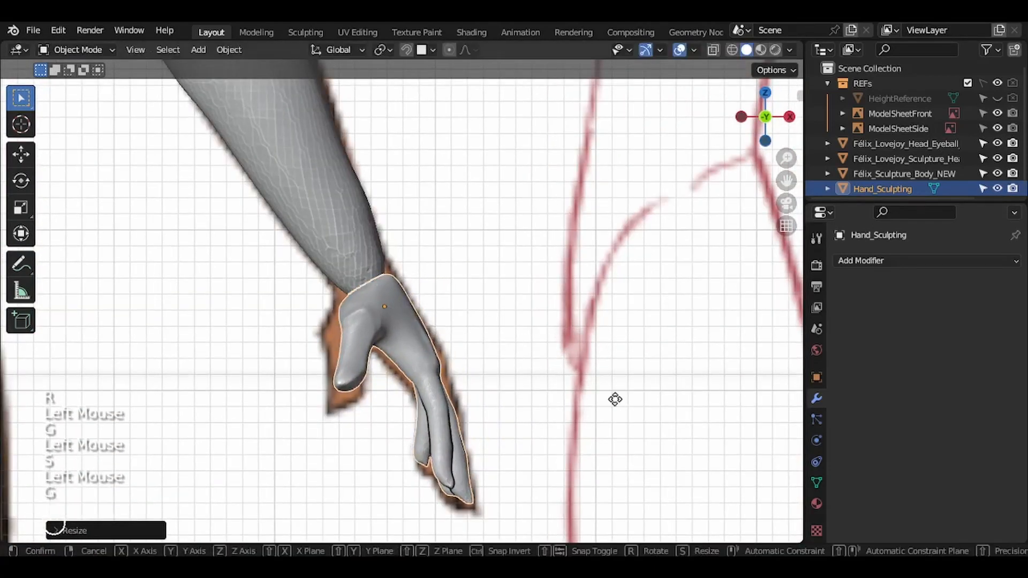
pyautogui.click(614, 400)
pyautogui.press('g')
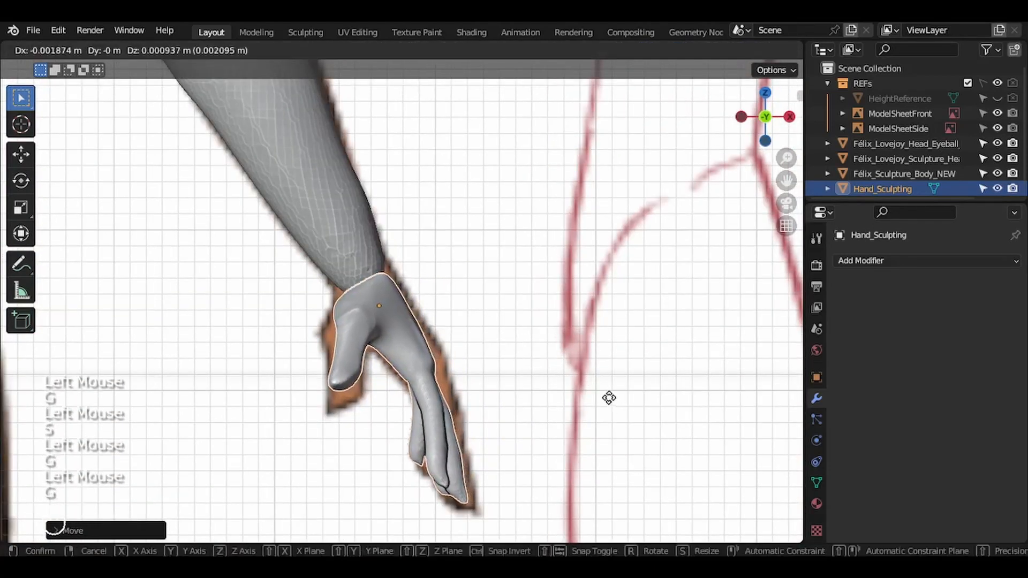
pyautogui.click(610, 399)
pyautogui.moveTo(610, 398); pyautogui.dragTo(610, 399, button='middle')
# Step: Nudge the hand in the side view to line up with the forearm and return to the front view
pyautogui.press('KP_3')
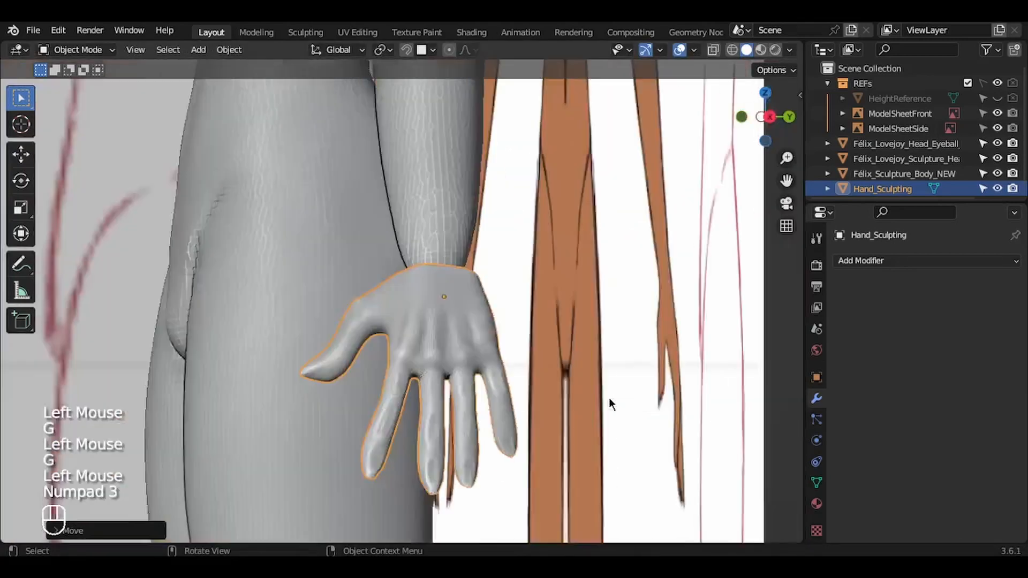
pyautogui.press('g')
pyautogui.click(609, 398)
pyautogui.press('KP_1')
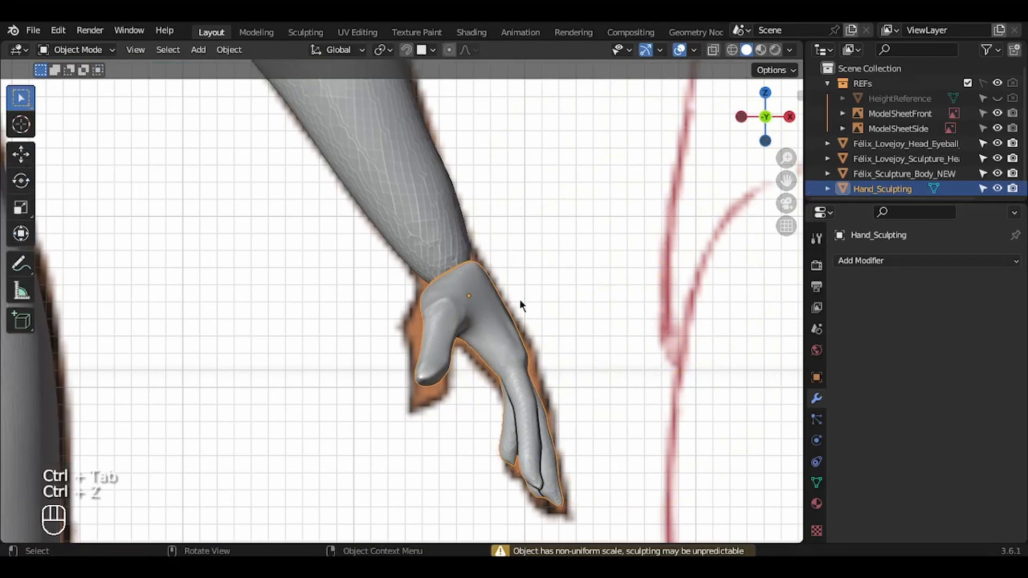
# Step: Put Hand_Sculpting in Sculpt Mode and pull the wrist edge towards the forearm with the Grab brush at 215 px radius
pyautogui.hotkey('ctrl', 'Tab')
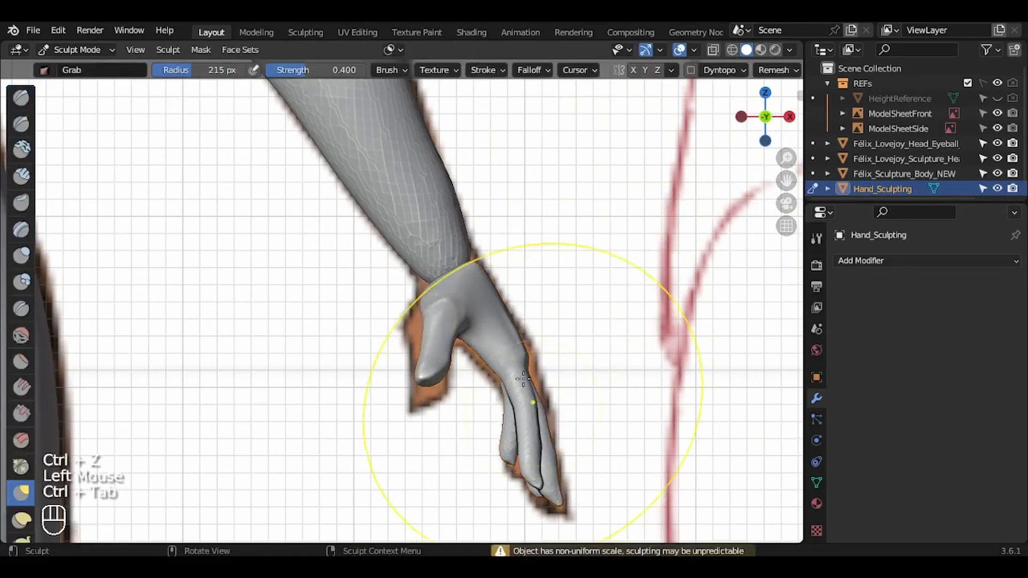
pyautogui.moveTo(773, 129); pyautogui.dragTo(520, 268)
pyautogui.moveTo(766, 124); pyautogui.dragTo(732, 141)
pyautogui.moveTo(415, 330); pyautogui.dragTo(419, 307)
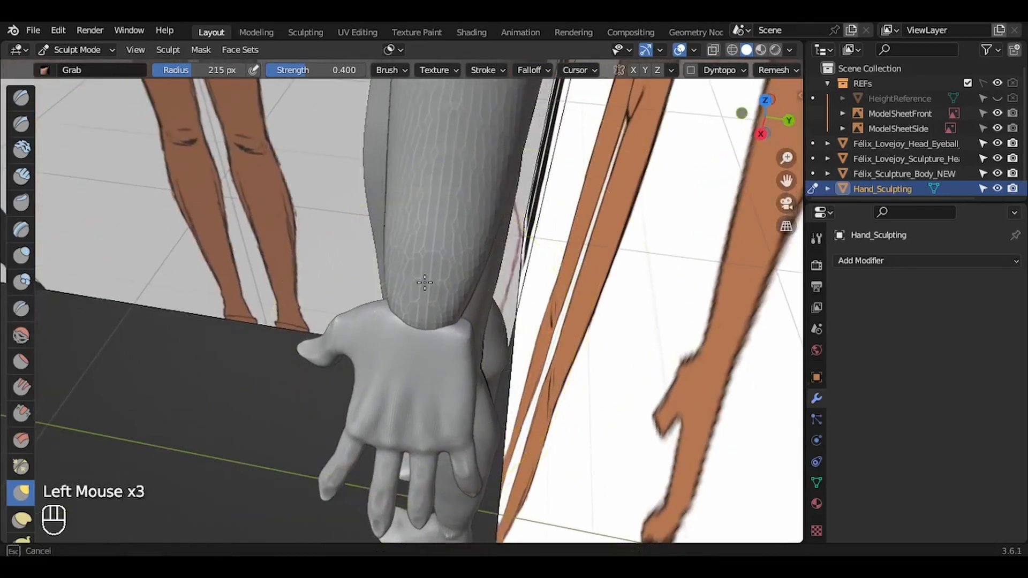
pyautogui.moveTo(746, 128)
pyautogui.mouseDown()
pyautogui.moveTo(514, 219)
pyautogui.moveTo(397, 257)
pyautogui.moveTo(354, 254)
pyautogui.mouseUp()
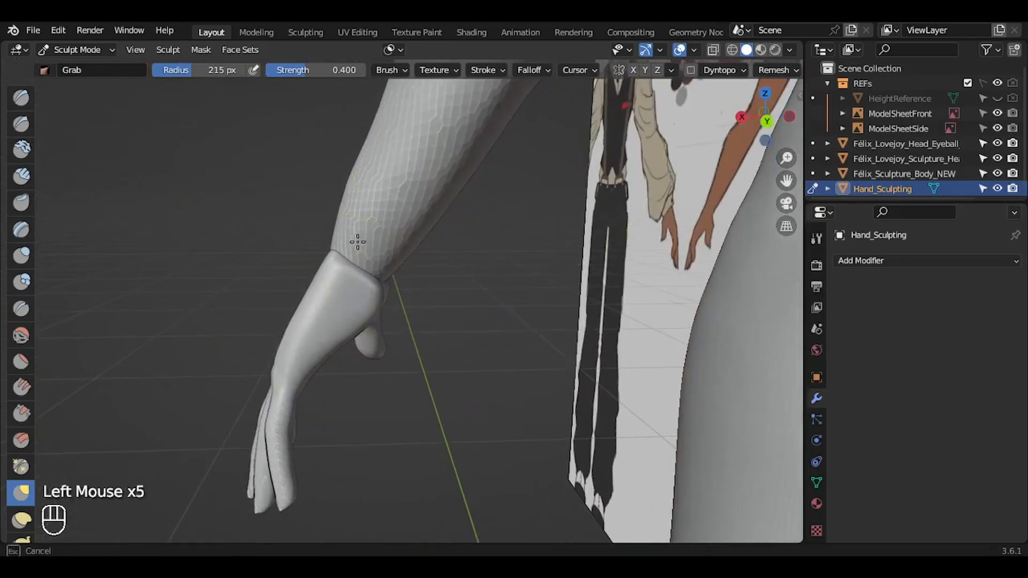
pyautogui.moveTo(772, 128); pyautogui.dragTo(692, 96)
pyautogui.moveTo(787, 158); pyautogui.dragTo(713, 100)
# Step: Reduce the Grab brush radius to 131 px and pull the little-finger side of the hand's wrist edge up against the forearm
pyautogui.press('f')
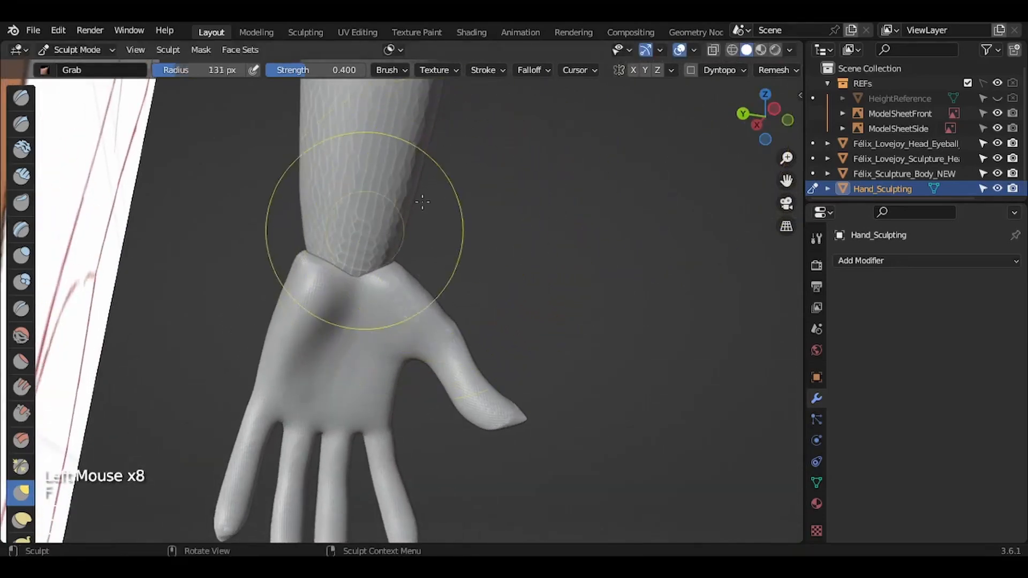
pyautogui.moveTo(761, 126); pyautogui.dragTo(801, 140)
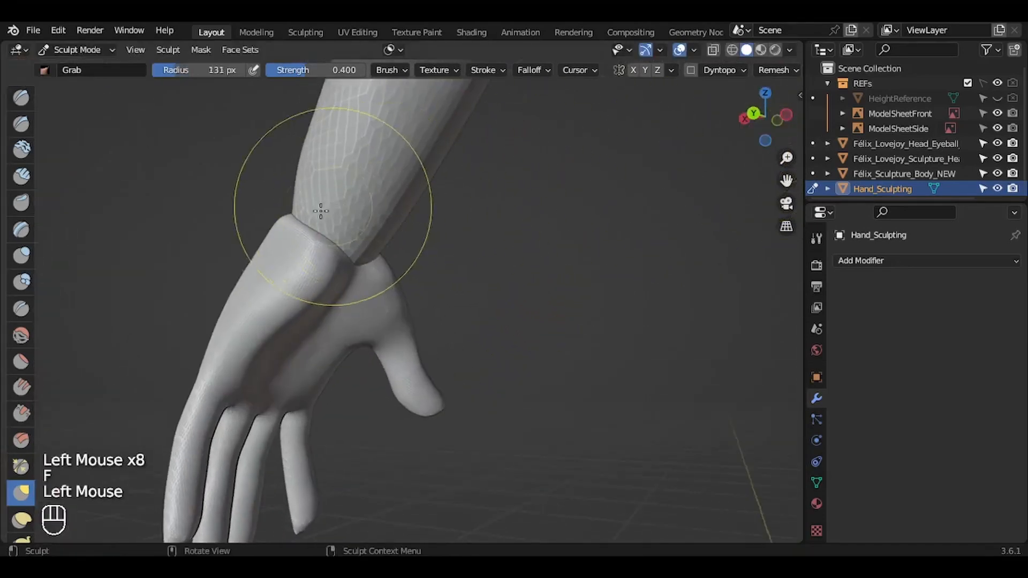
pyautogui.moveTo(295, 224); pyautogui.dragTo(299, 210)
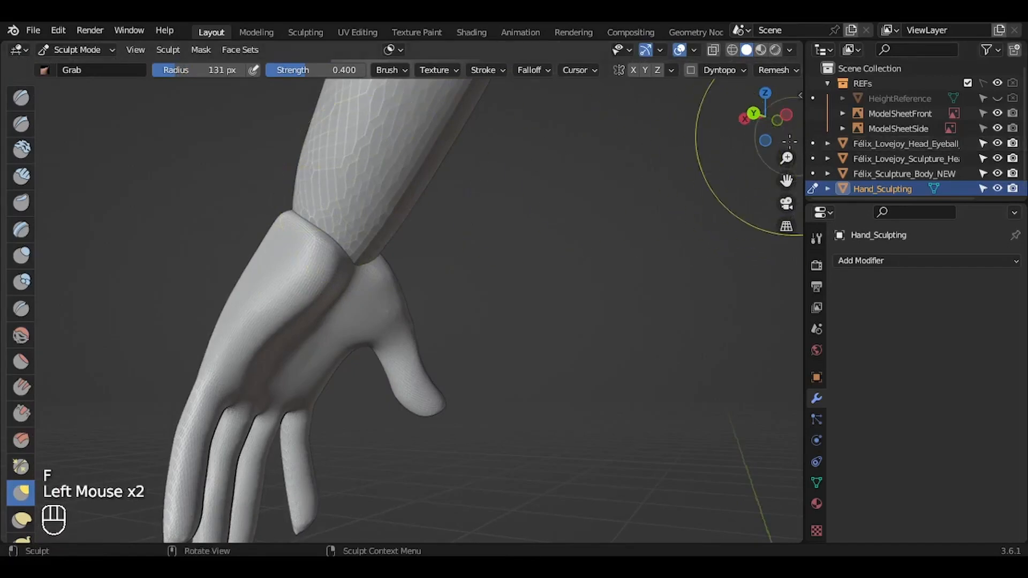
pyautogui.moveTo(765, 136); pyautogui.dragTo(713, 140)
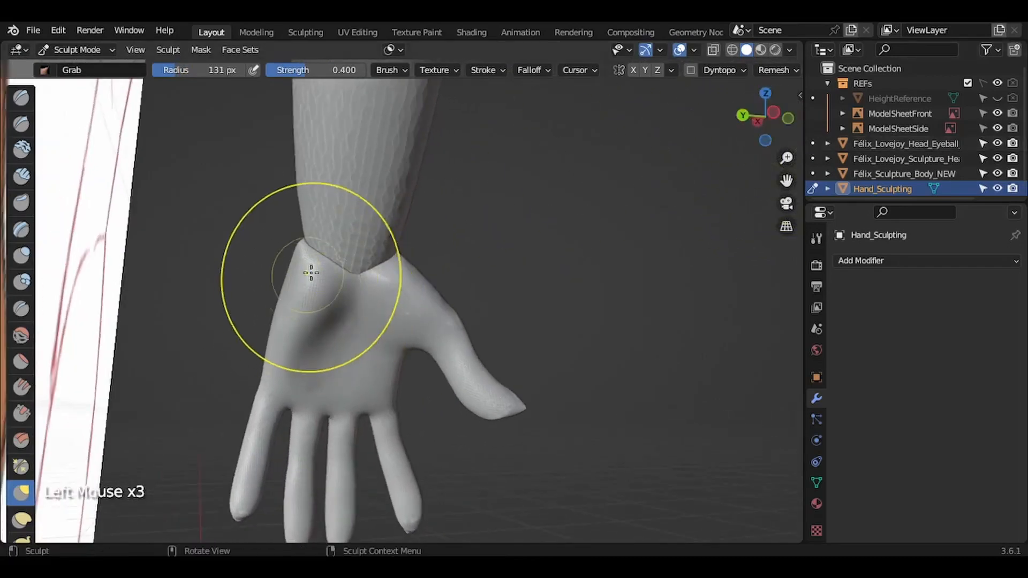
pyautogui.moveTo(773, 129); pyautogui.dragTo(824, 128)
pyautogui.moveTo(317, 255); pyautogui.dragTo(306, 250)
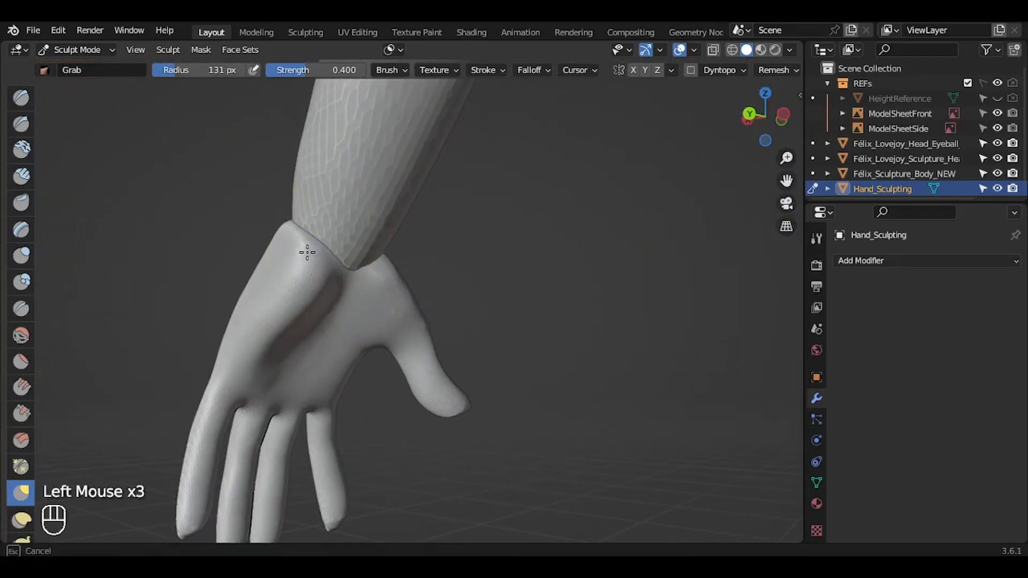
# Step: Reshape the wrist edge on the back of the hand and its outer corner to close around the forearm
pyautogui.moveTo(760, 142); pyautogui.dragTo(713, 133)
pyautogui.moveTo(426, 173); pyautogui.dragTo(570, 231)
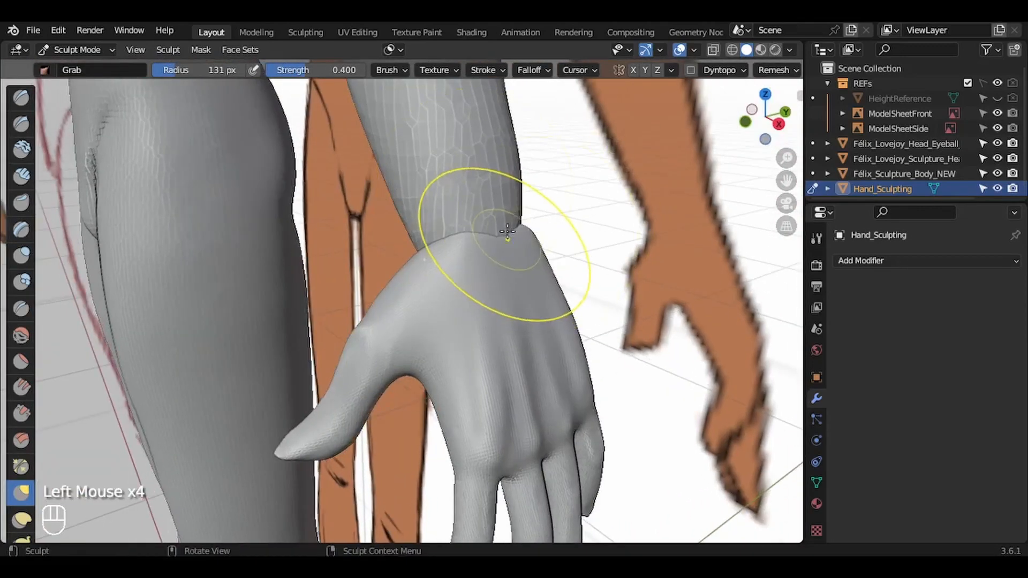
pyautogui.moveTo(508, 231); pyautogui.dragTo(511, 213)
pyautogui.moveTo(746, 123); pyautogui.dragTo(688, 122)
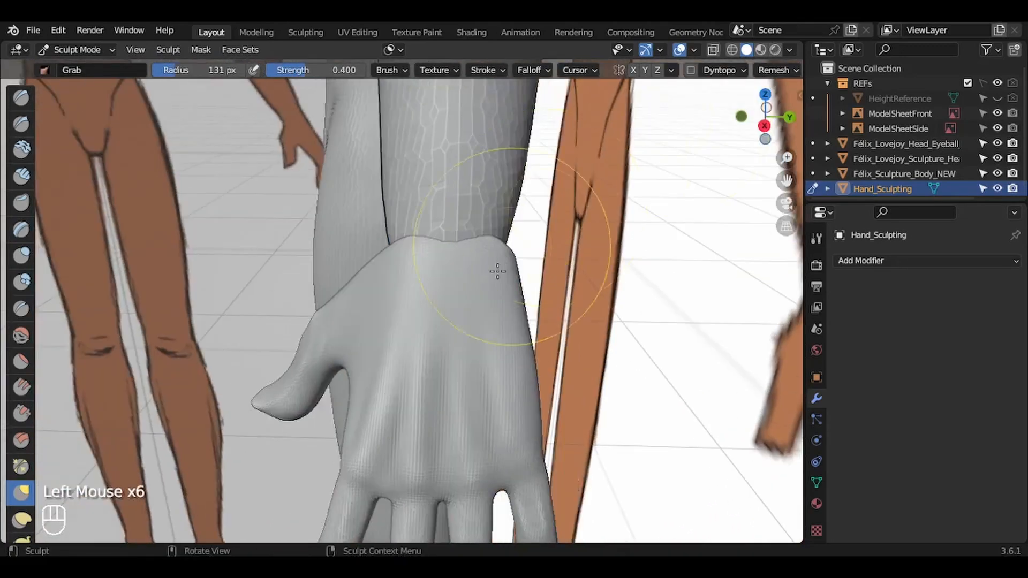
pyautogui.moveTo(510, 252); pyautogui.dragTo(502, 251)
pyautogui.moveTo(741, 119); pyautogui.dragTo(415, 73)
pyautogui.moveTo(346, 248); pyautogui.dragTo(340, 230)
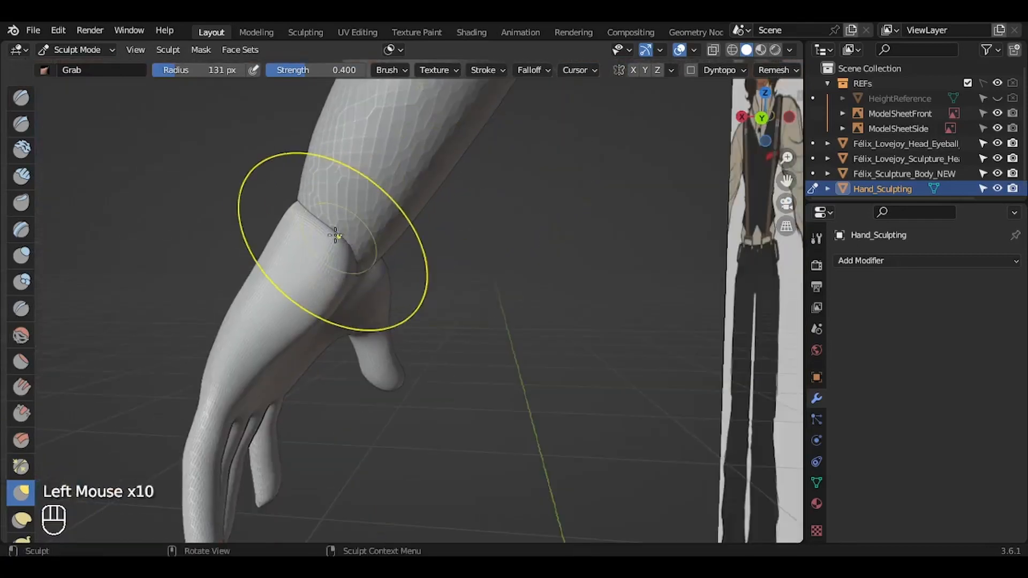
# Step: Take Hand_Sculpting out of Sculpt Mode and put Félix_Sculpture_Body_NEW in Sculpt Mode instead
pyautogui.click(742, 116)
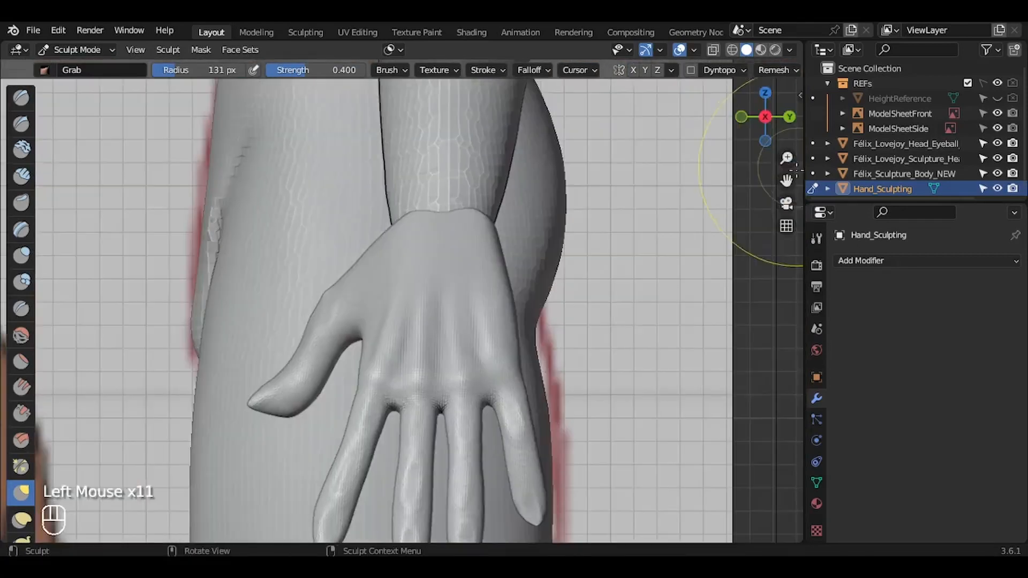
pyautogui.click(741, 117)
pyautogui.moveTo(789, 182); pyautogui.dragTo(794, 201)
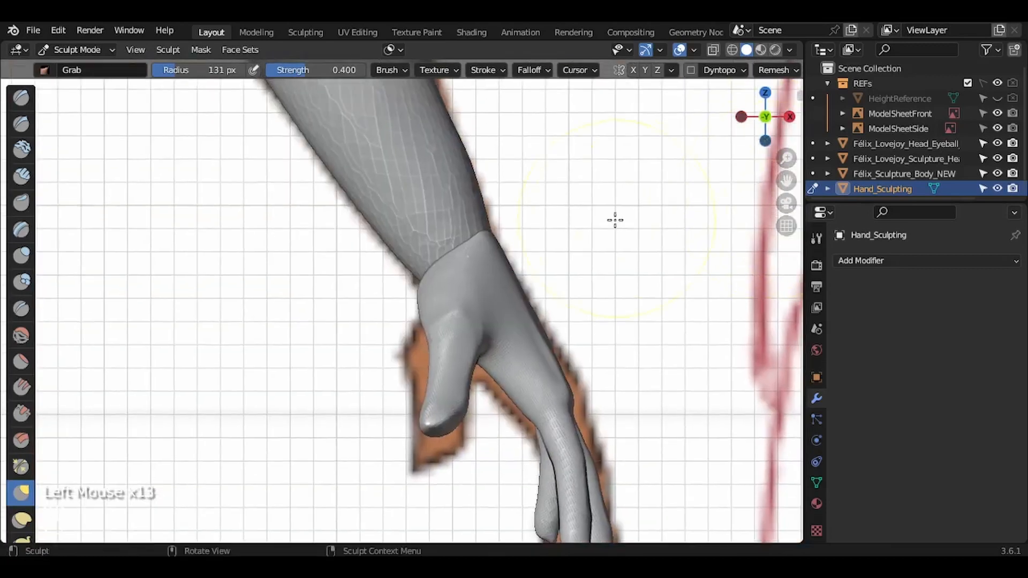
pyautogui.moveTo(788, 160); pyautogui.dragTo(787, 207)
pyautogui.hotkey('ctrl', 'Tab')
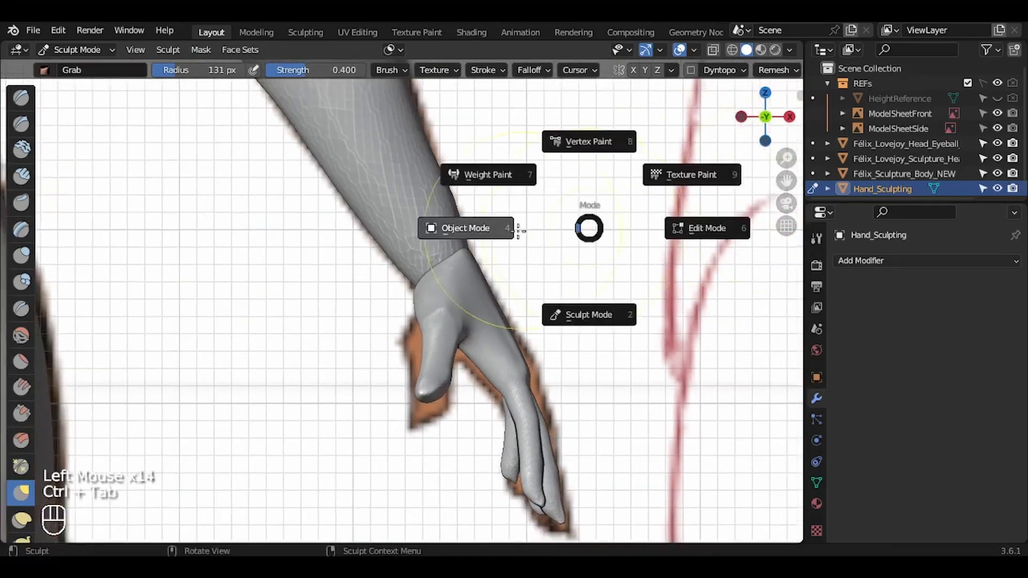
pyautogui.click(471, 209)
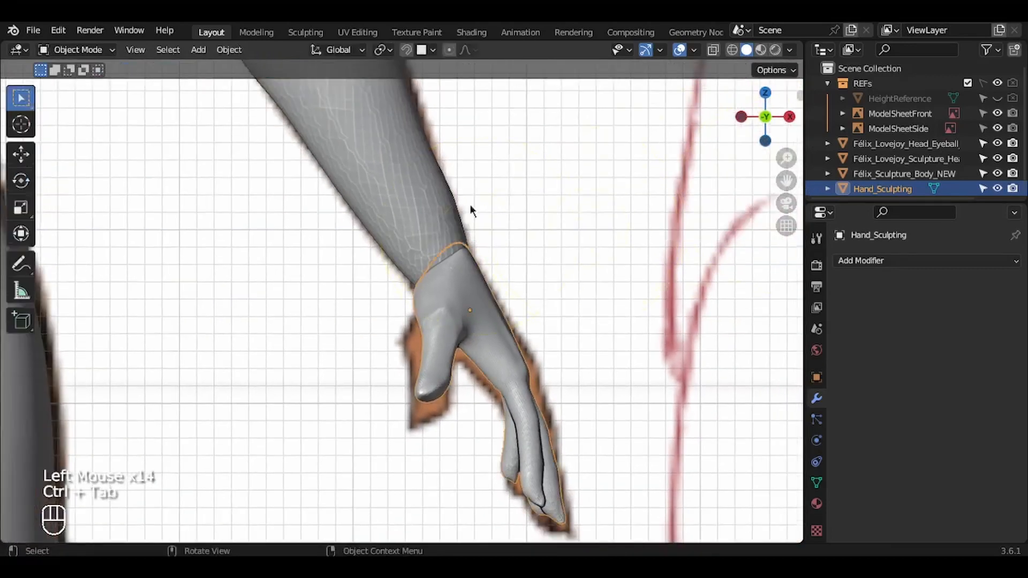
pyautogui.click(428, 193)
pyautogui.hotkey('ctrl', 's')
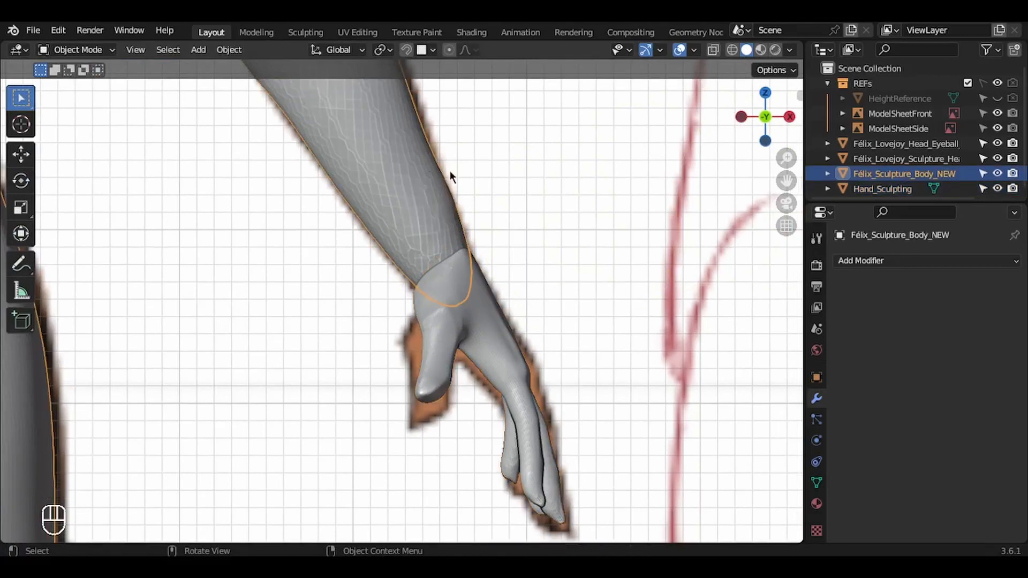
pyautogui.hotkey('ctrl', 'Tab')
pyautogui.click(443, 308)
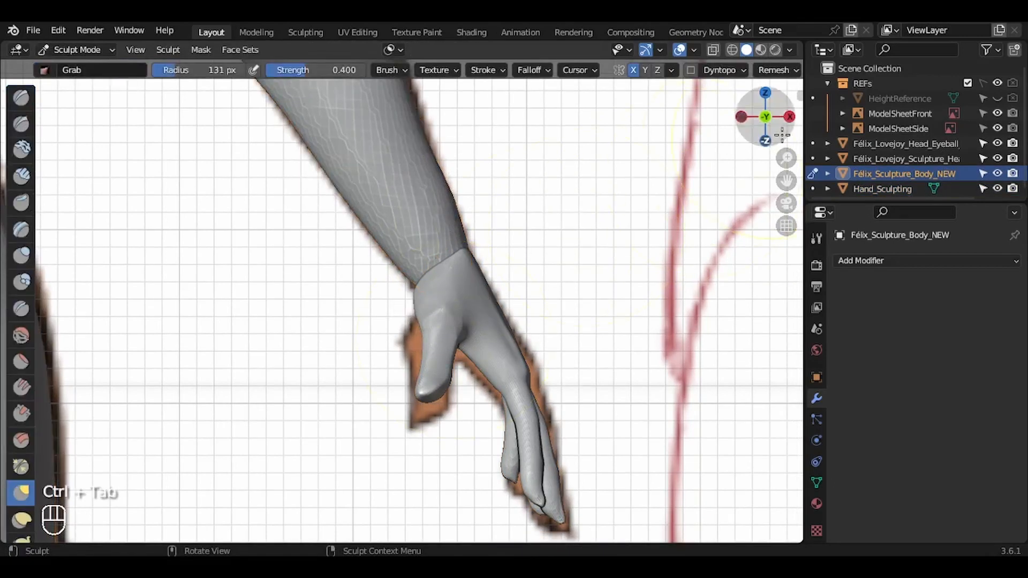
# Step: Adjust the forearm's outline above the wrist with small Grab strokes at 131 px radius in the front view
pyautogui.moveTo(781, 183); pyautogui.dragTo(772, 198)
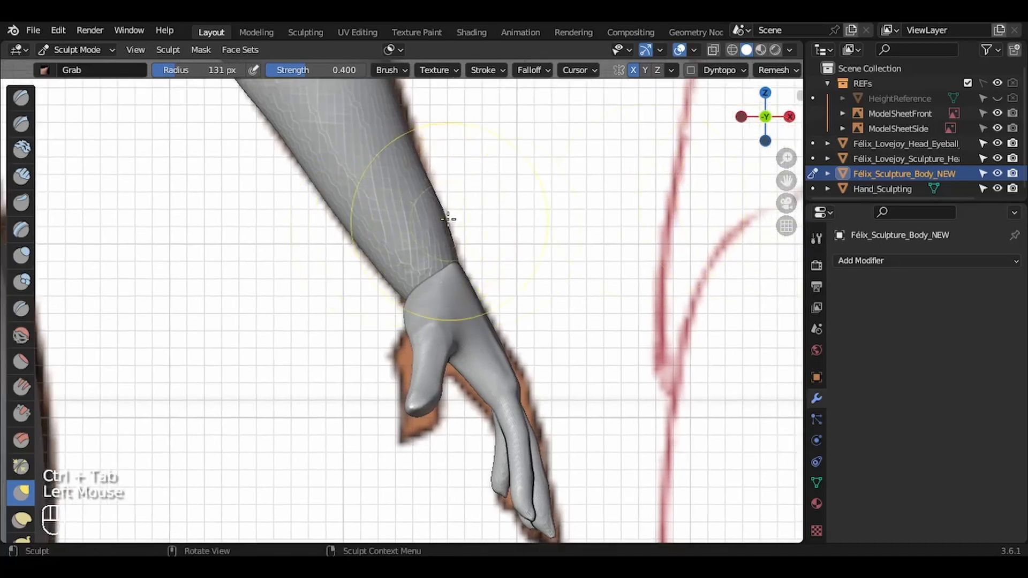
pyautogui.moveTo(452, 220); pyautogui.dragTo(442, 221)
pyautogui.moveTo(448, 245)
pyautogui.mouseDown()
pyautogui.moveTo(444, 254)
pyautogui.moveTo(446, 241)
pyautogui.mouseUp()
pyautogui.moveTo(457, 239); pyautogui.dragTo(452, 241)
pyautogui.moveTo(422, 289); pyautogui.dragTo(425, 316)
# Step: Enlarge the Grab brush to 263 px and up to 452 px and fit the end of the forearm to the wrist with broad strokes
pyautogui.press('f')
pyautogui.click(616, 264)
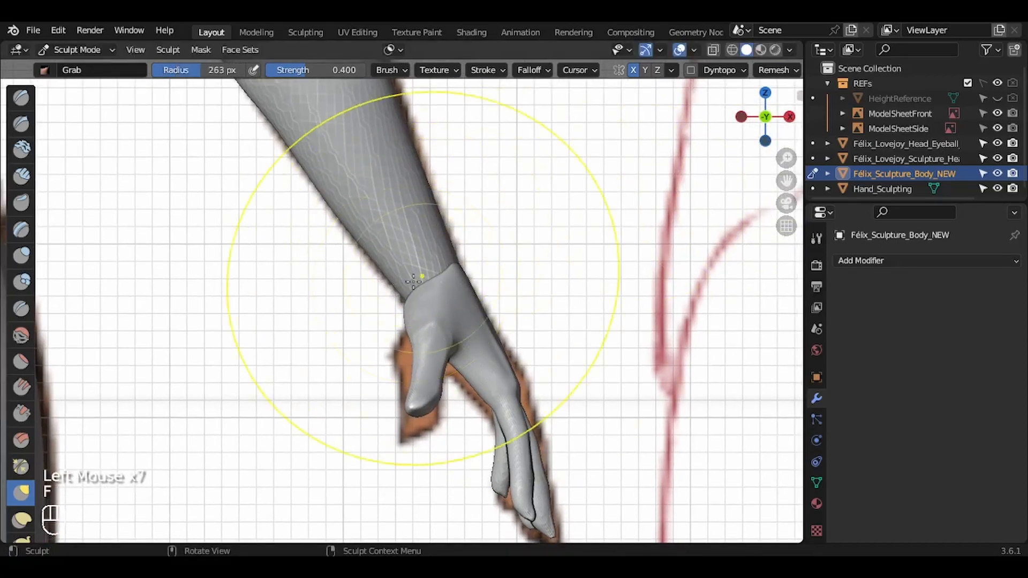
pyautogui.moveTo(453, 241); pyautogui.dragTo(447, 252)
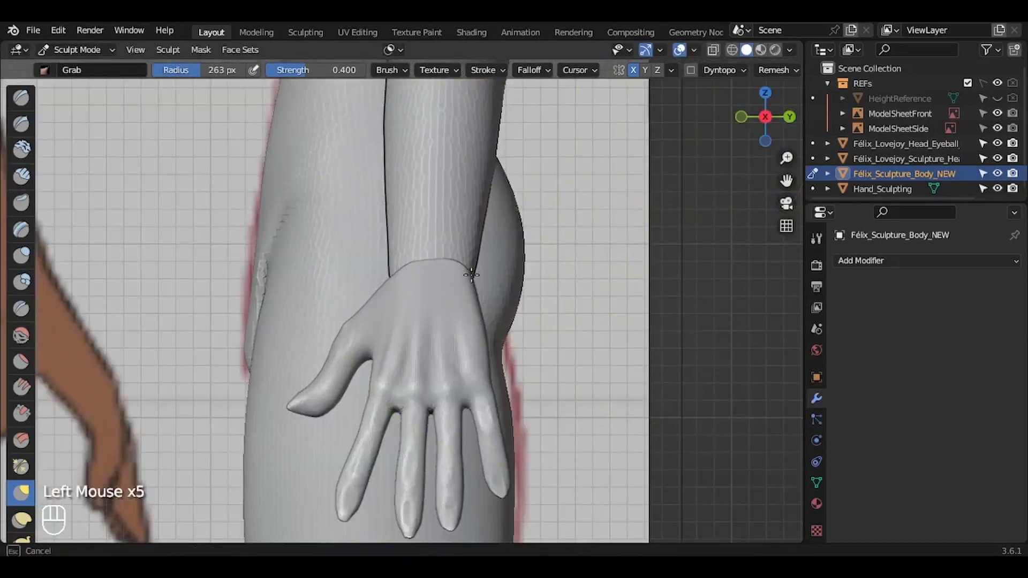
pyautogui.moveTo(472, 275)
pyautogui.mouseDown()
pyautogui.moveTo(409, 246)
pyautogui.moveTo(471, 269)
pyautogui.mouseUp()
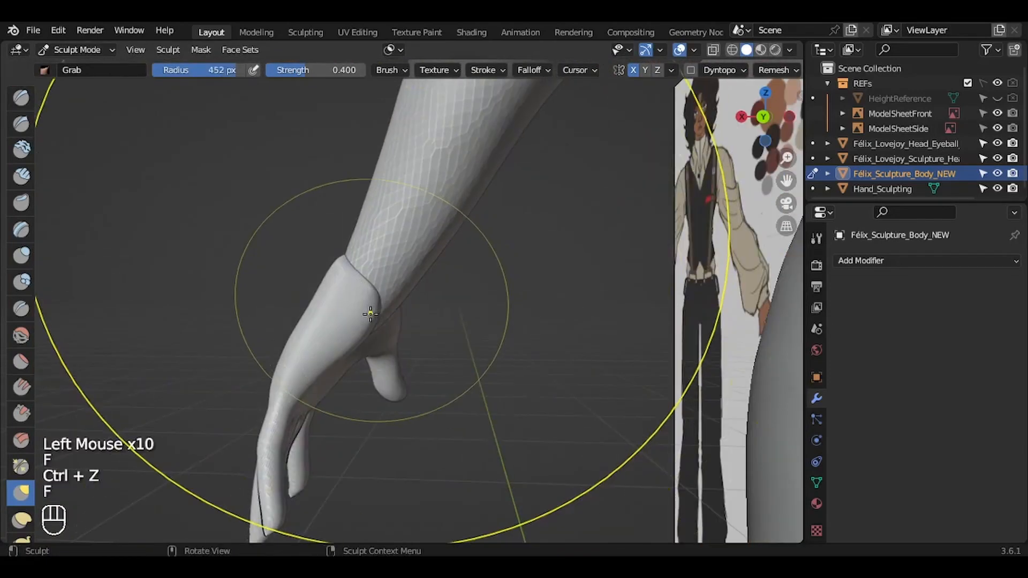
pyautogui.moveTo(370, 314); pyautogui.dragTo(360, 315)
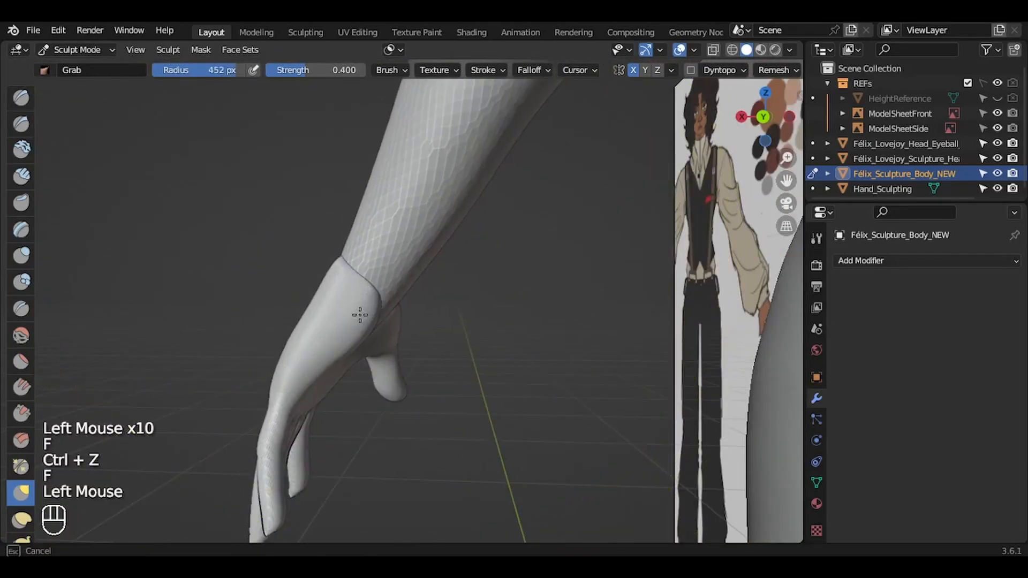
# Step: Smooth the end of the forearm where it overlaps the palm, using the Smooth brush at 70 px radius and 0.800 strength
pyautogui.moveTo(768, 117); pyautogui.dragTo(688, 81)
pyautogui.moveTo(787, 158); pyautogui.dragTo(765, 122)
pyautogui.press('f')
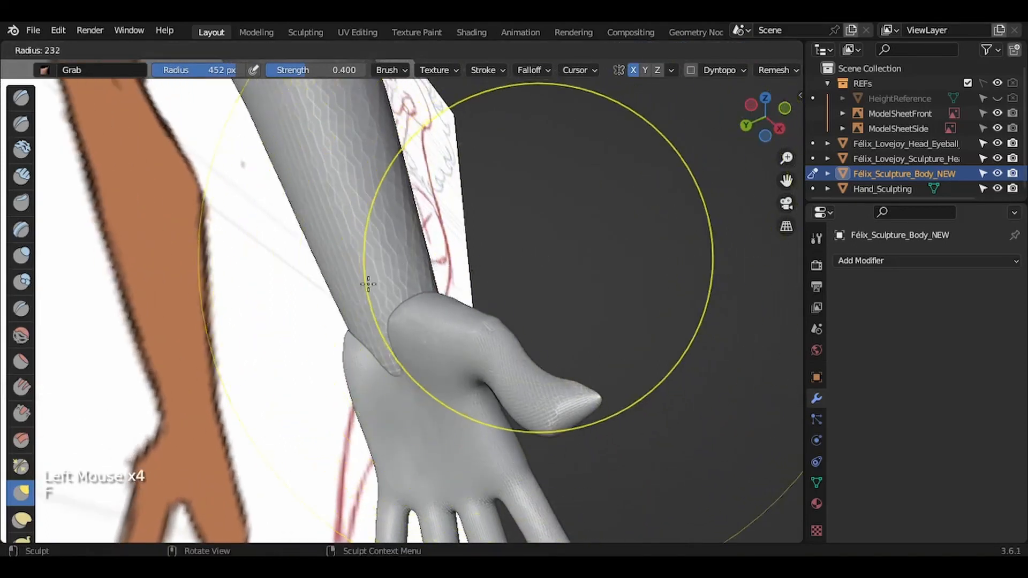
pyautogui.click(20, 336)
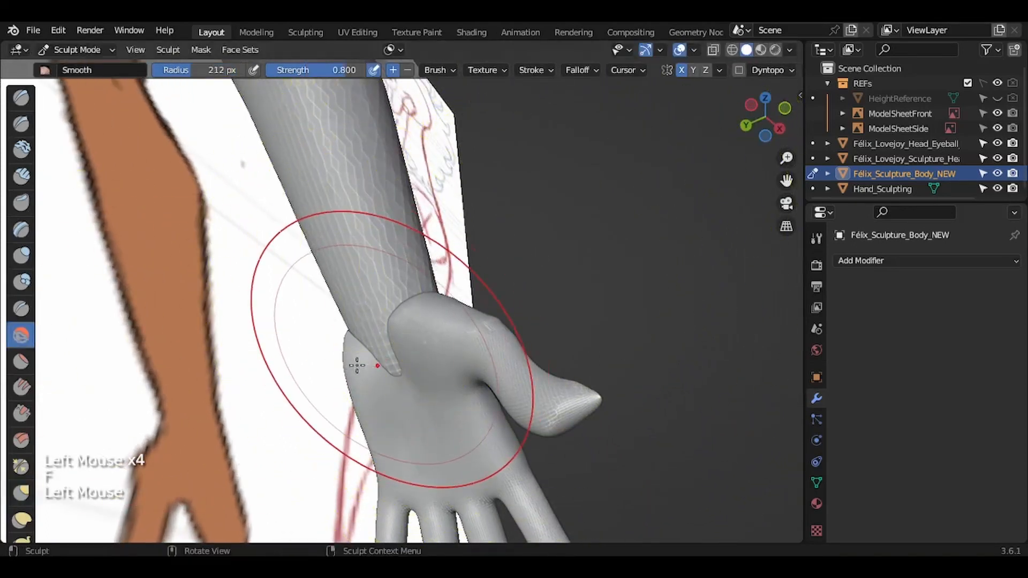
pyautogui.press('f')
pyautogui.click(385, 353)
pyautogui.moveTo(385, 352)
pyautogui.mouseDown()
pyautogui.moveTo(406, 374)
pyautogui.moveTo(374, 343)
pyautogui.mouseUp()
pyautogui.moveTo(357, 336); pyautogui.dragTo(383, 344)
pyautogui.moveTo(387, 338); pyautogui.dragTo(396, 307)
pyautogui.moveTo(402, 300); pyautogui.dragTo(378, 341)
# Step: Return the body to Object Mode, select Hand_Sculpting and save the file
pyautogui.moveTo(752, 106)
pyautogui.mouseDown()
pyautogui.moveTo(587, 198)
pyautogui.moveTo(532, 205)
pyautogui.mouseUp()
pyautogui.moveTo(786, 159); pyautogui.dragTo(700, 411)
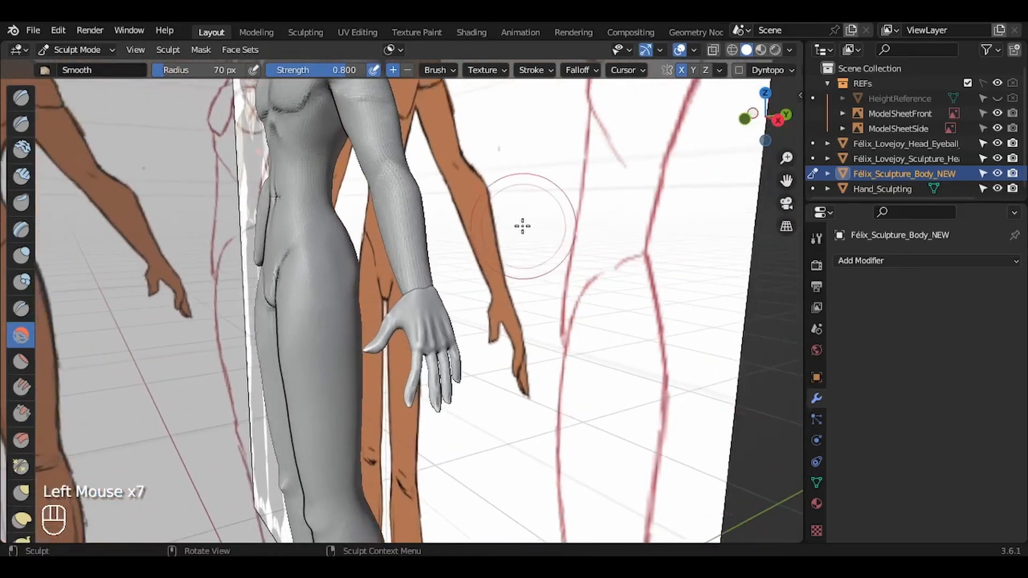
pyautogui.hotkey('ctrl', 'Tab')
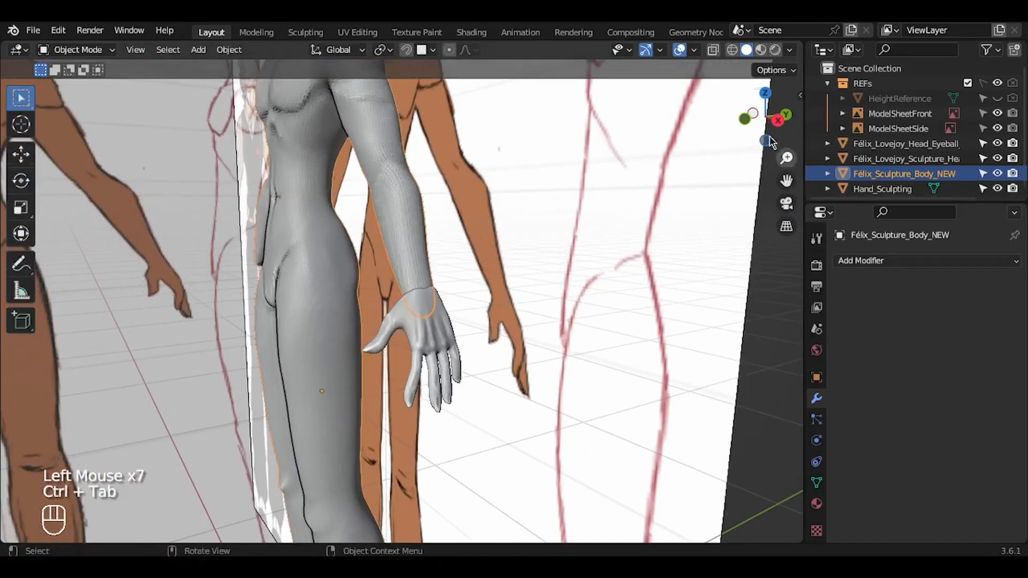
pyautogui.moveTo(767, 124); pyautogui.dragTo(818, 123)
pyautogui.moveTo(786, 181); pyautogui.dragTo(879, 180)
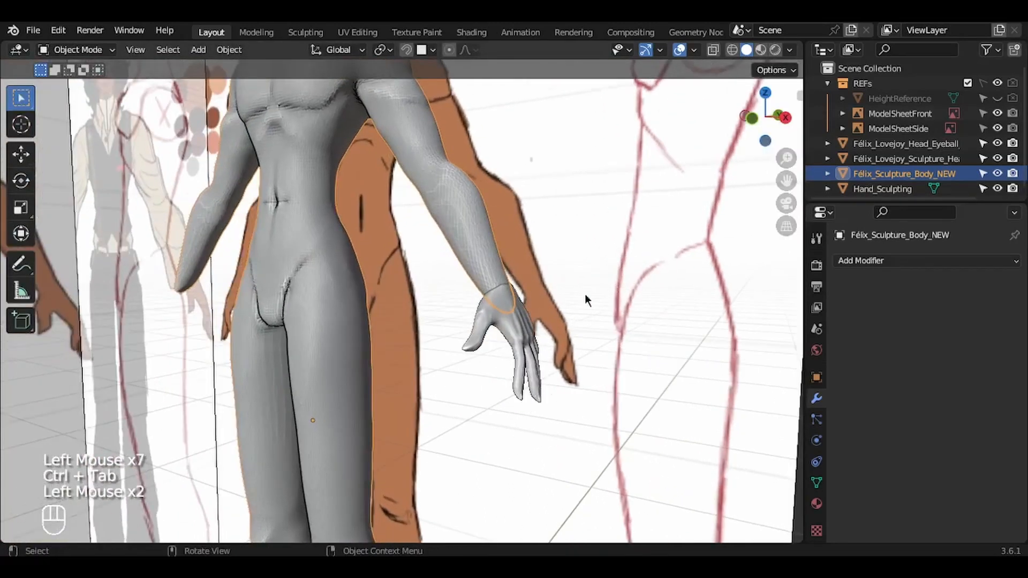
pyautogui.click(520, 325)
pyautogui.hotkey('ctrl', 's')
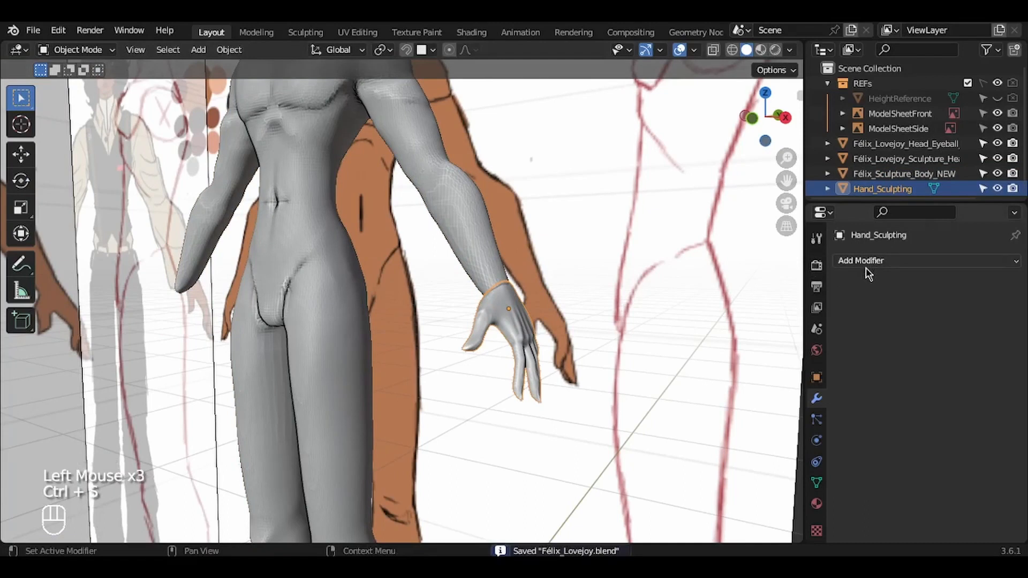
# Step: Add a Mirror modifier on the X axis to Hand_Sculpting with Félix_Sculpture_Body_NEW as the mirror object
pyautogui.click(866, 262)
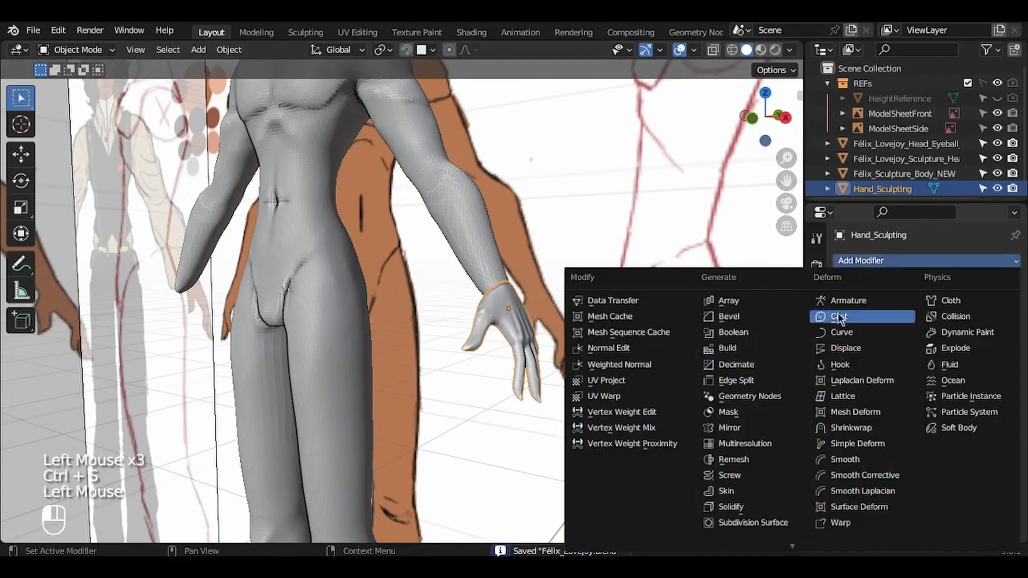
pyautogui.click(733, 427)
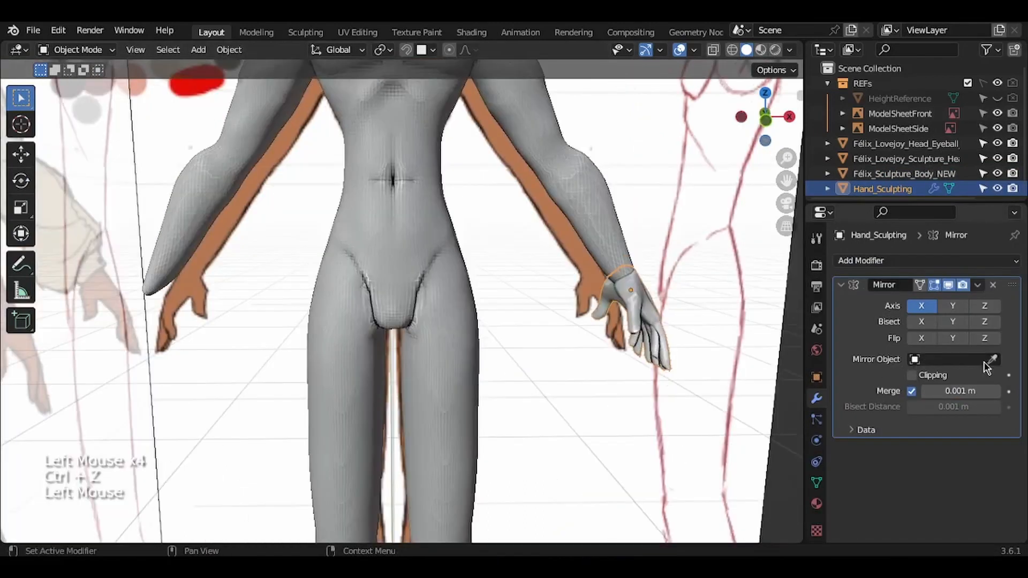
pyautogui.click(985, 364)
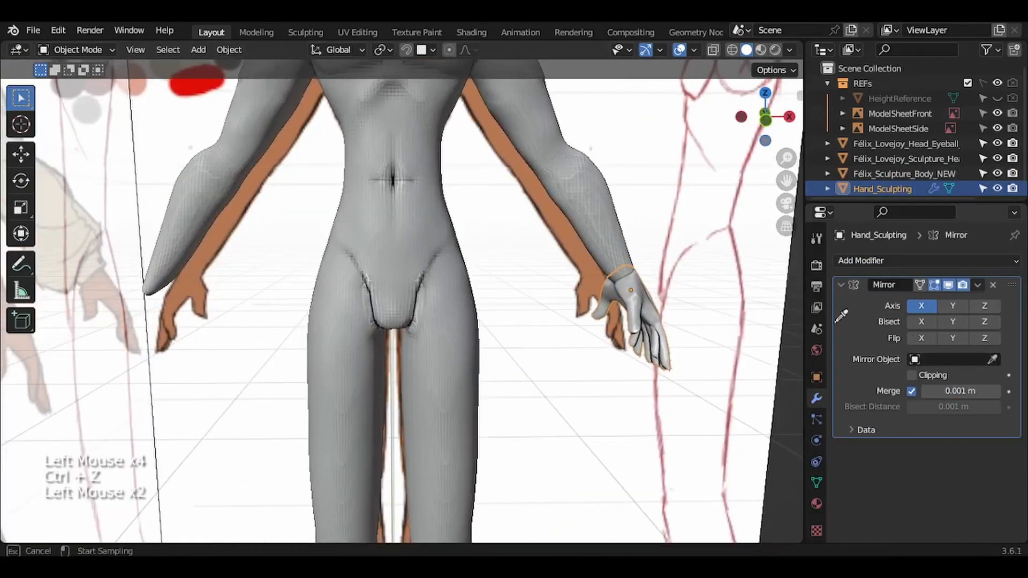
pyautogui.click(440, 238)
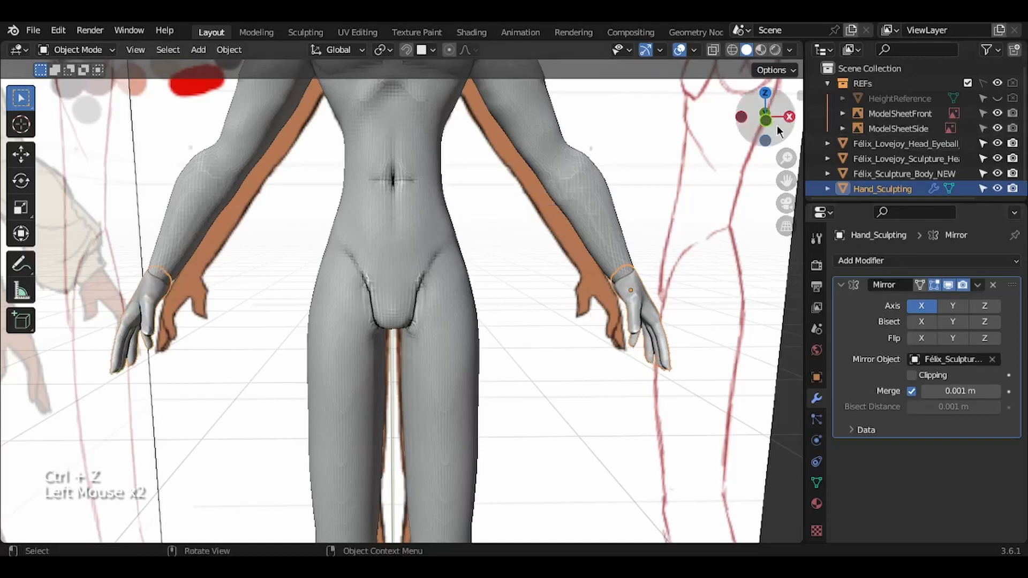
pyautogui.moveTo(777, 126); pyautogui.dragTo(698, 119)
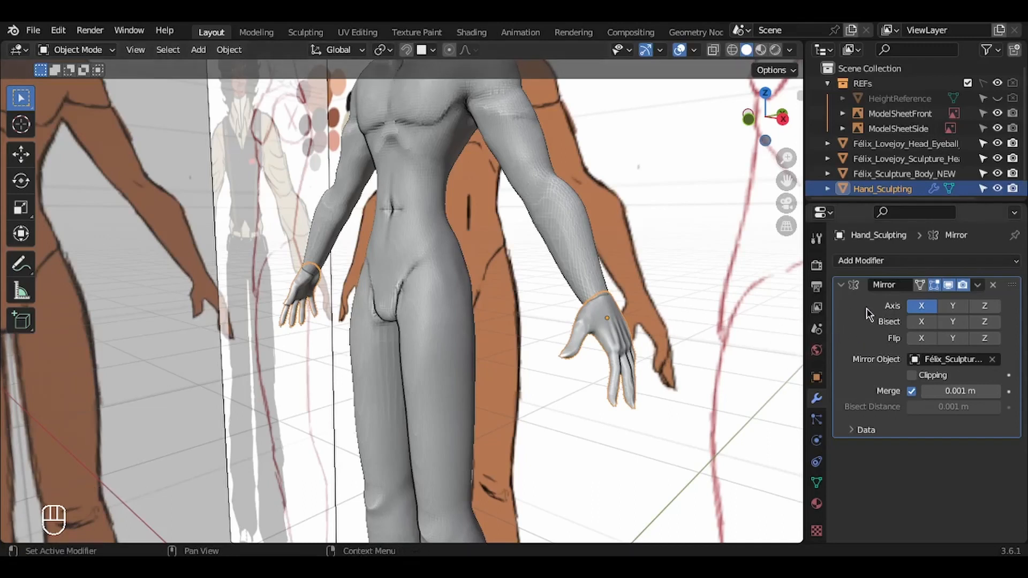
# Step: Apply the Mirror modifier and all transforms on Hand_Sculpting
pyautogui.hotkey('ctrl', 'a')
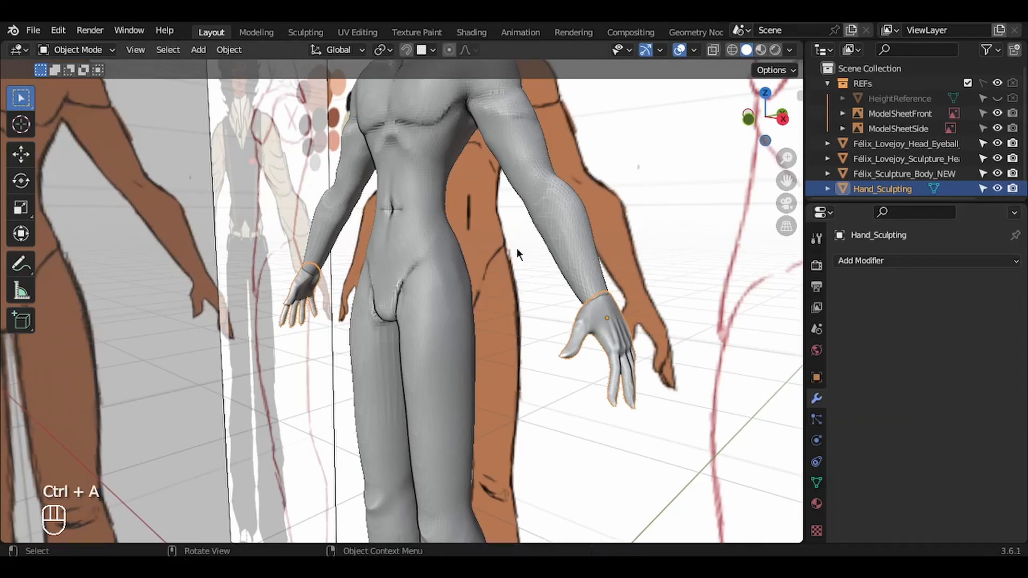
pyautogui.hotkey('ctrl', 'a')
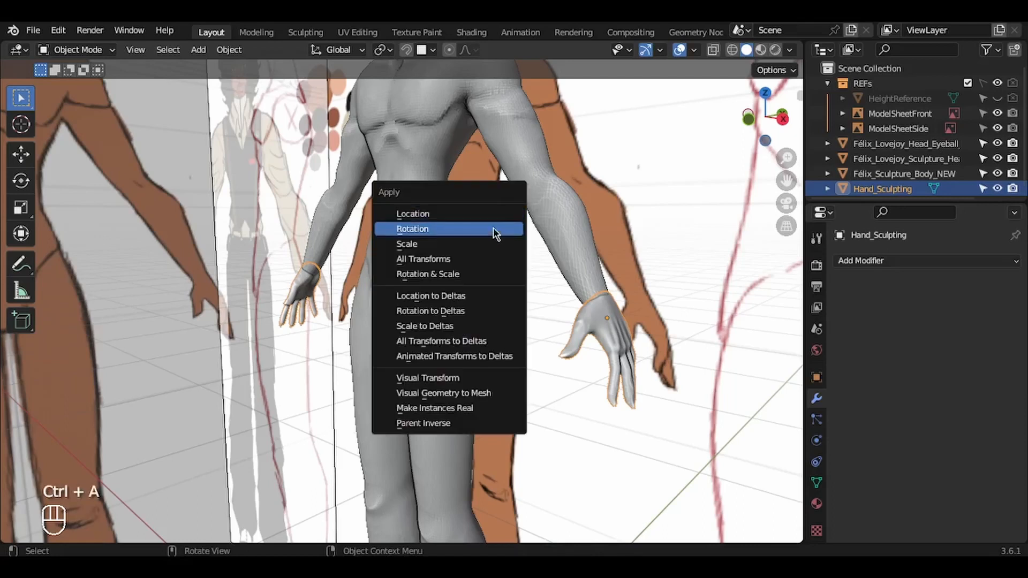
pyautogui.click(468, 259)
pyautogui.keyDown('shift'); pyautogui.click(600, 327); pyautogui.keyUp('shift')
pyautogui.hotkey('ctrl', 'z')
pyautogui.press('g')
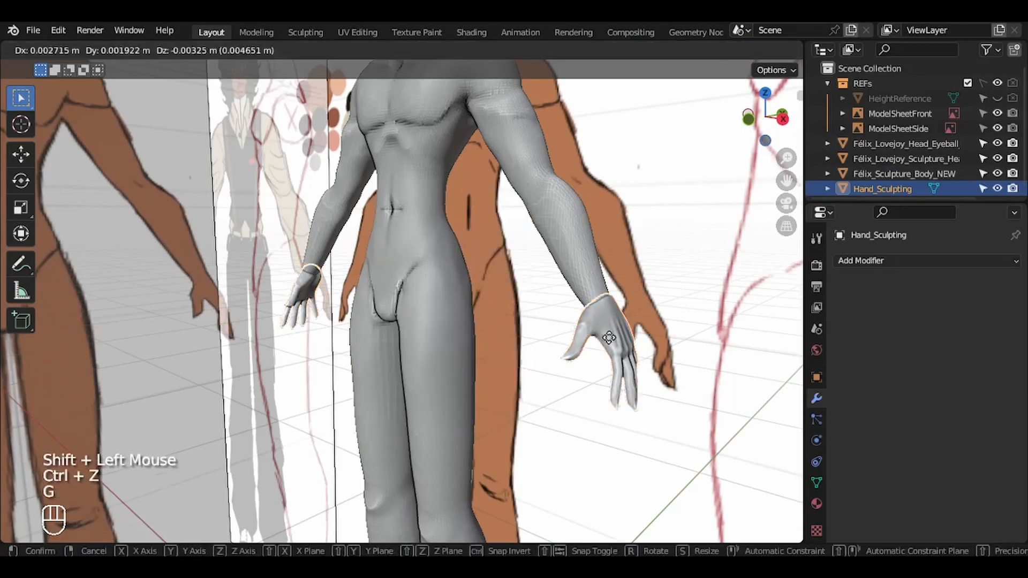
pyautogui.press('Escape')
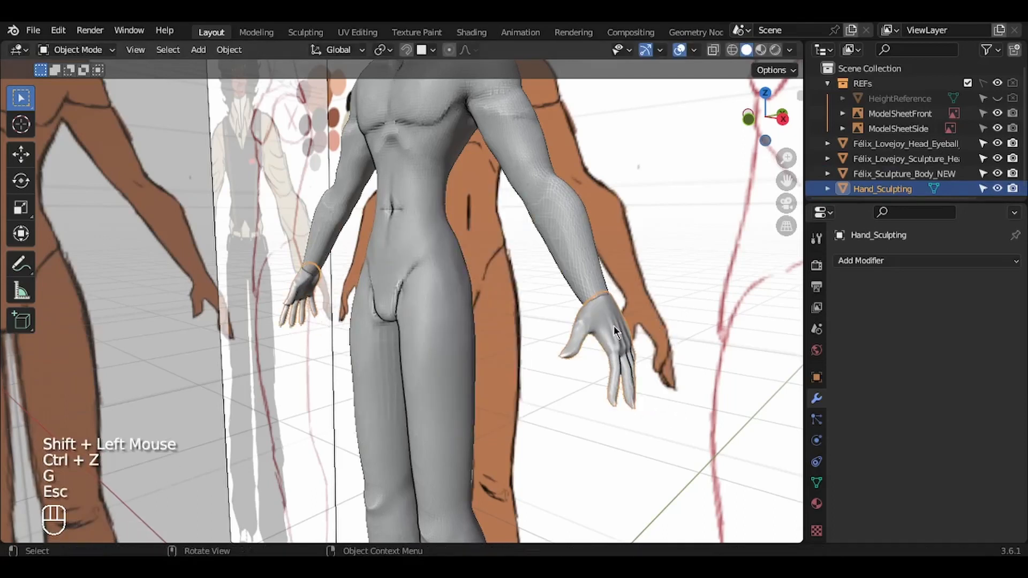
# Step: Join Hand_Sculpting into Félix_Sculpture_Body_NEW and put the joined body in Sculpt Mode
pyautogui.keyDown('shift'); pyautogui.click(434, 275); pyautogui.keyUp('shift')
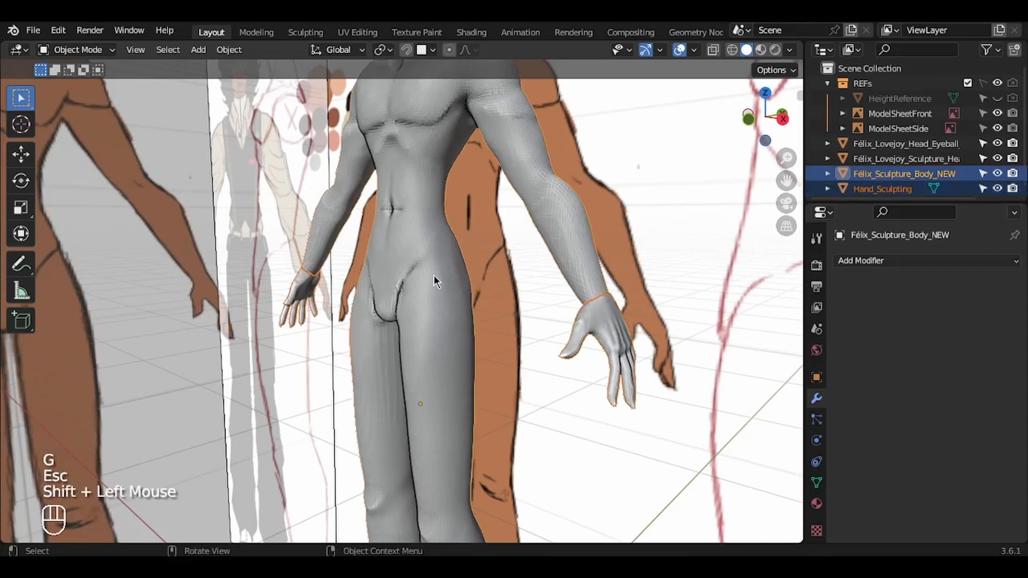
pyautogui.hotkey('ctrl', 'j')
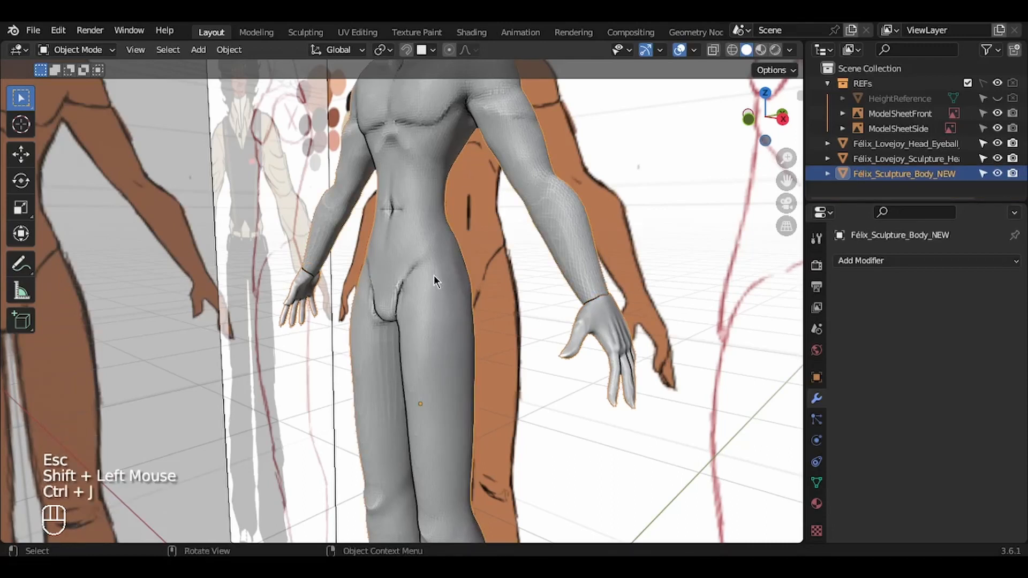
pyautogui.moveTo(434, 275); pyautogui.dragTo(519, 278, button='middle')
pyautogui.press('g')
pyautogui.press('Escape')
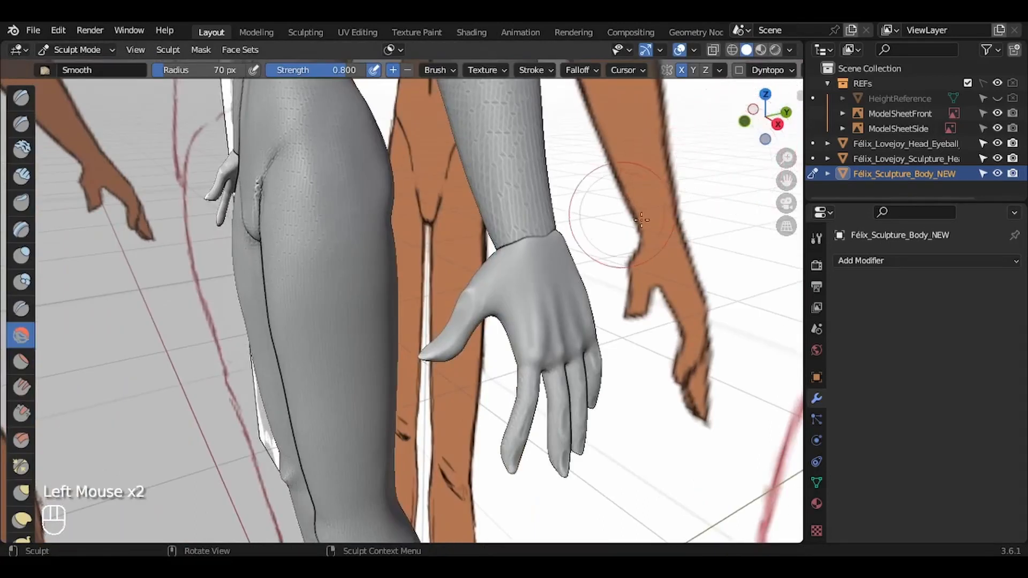
pyautogui.moveTo(745, 122)
pyautogui.mouseDown()
pyautogui.moveTo(716, 236)
pyautogui.moveTo(523, 292)
pyautogui.mouseUp()
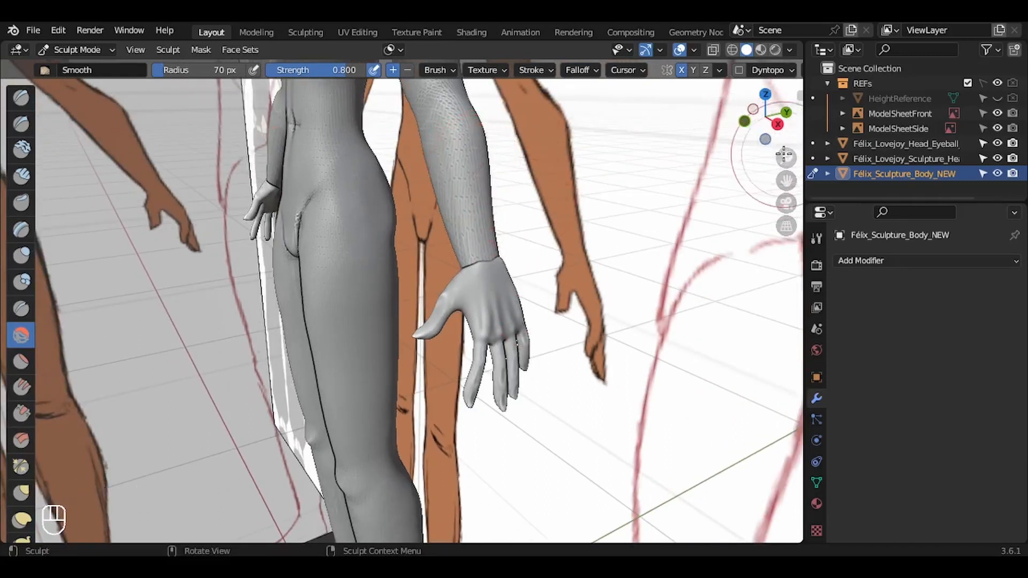
# Step: Set the Smooth brush radius to 41 px and smooth the seam where the hand meets the forearm around the wrist
pyautogui.moveTo(786, 157); pyautogui.dragTo(792, 108)
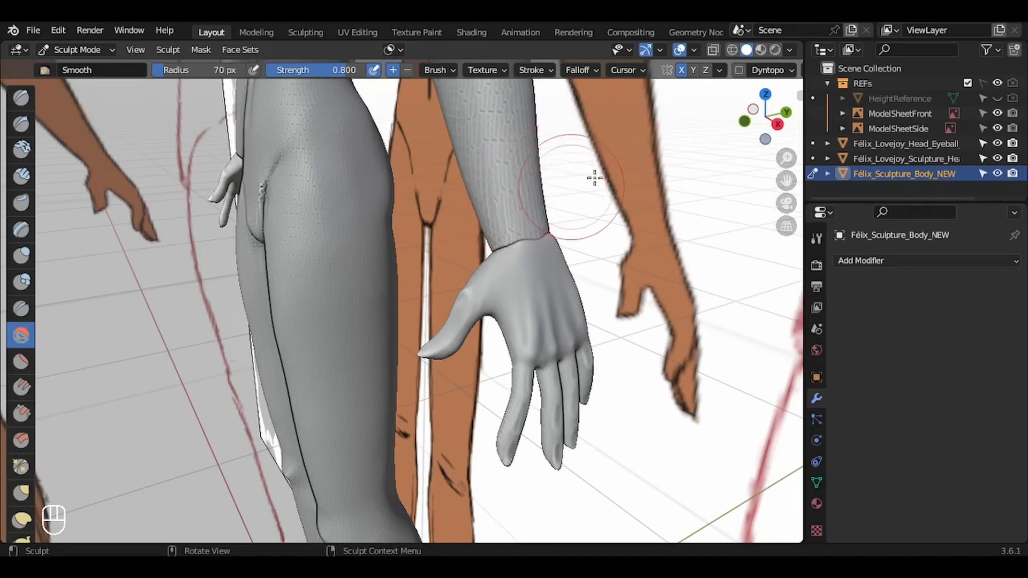
pyautogui.moveTo(787, 158); pyautogui.dragTo(787, 187)
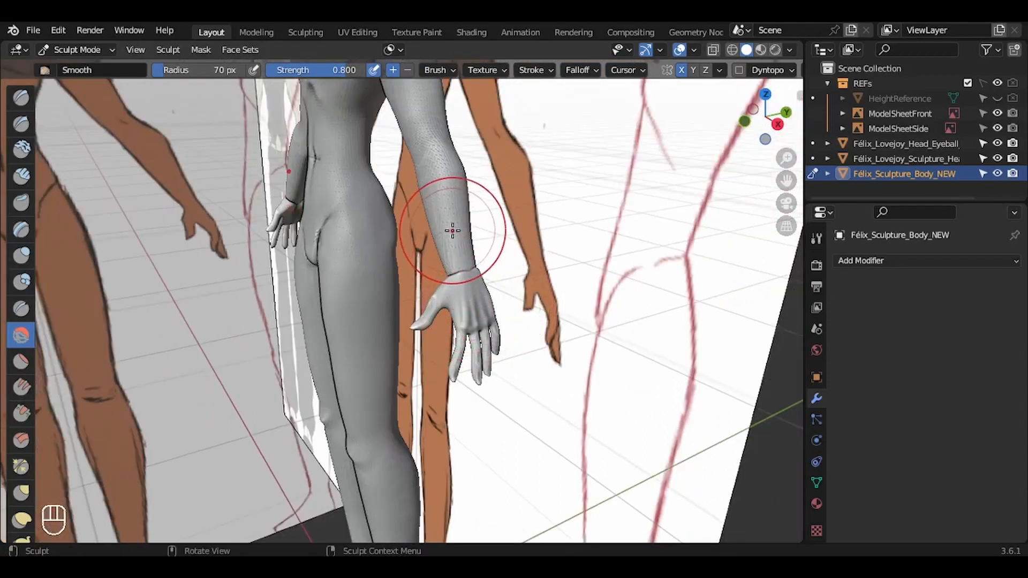
pyautogui.moveTo(787, 160); pyautogui.dragTo(786, 130)
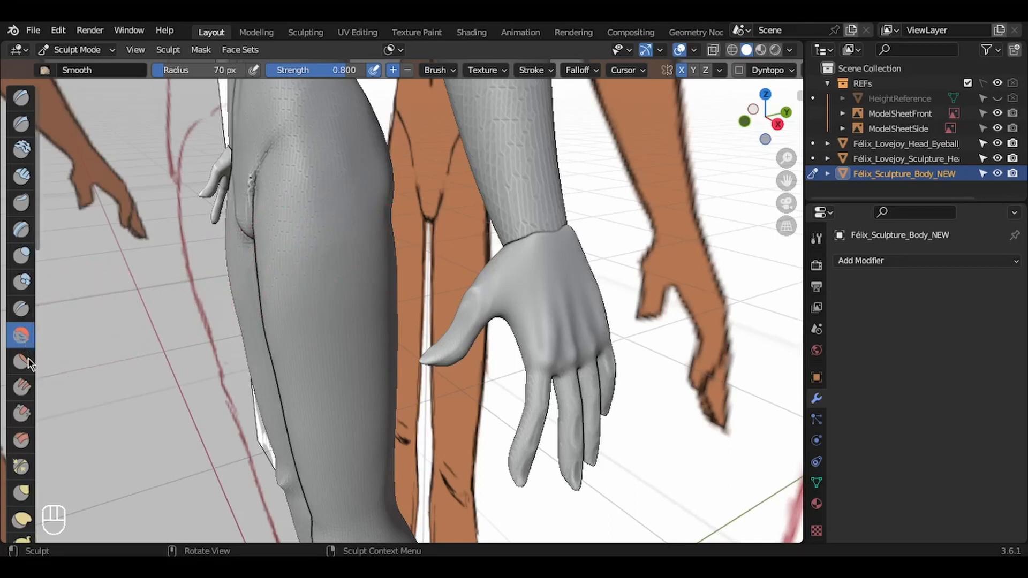
pyautogui.press('f')
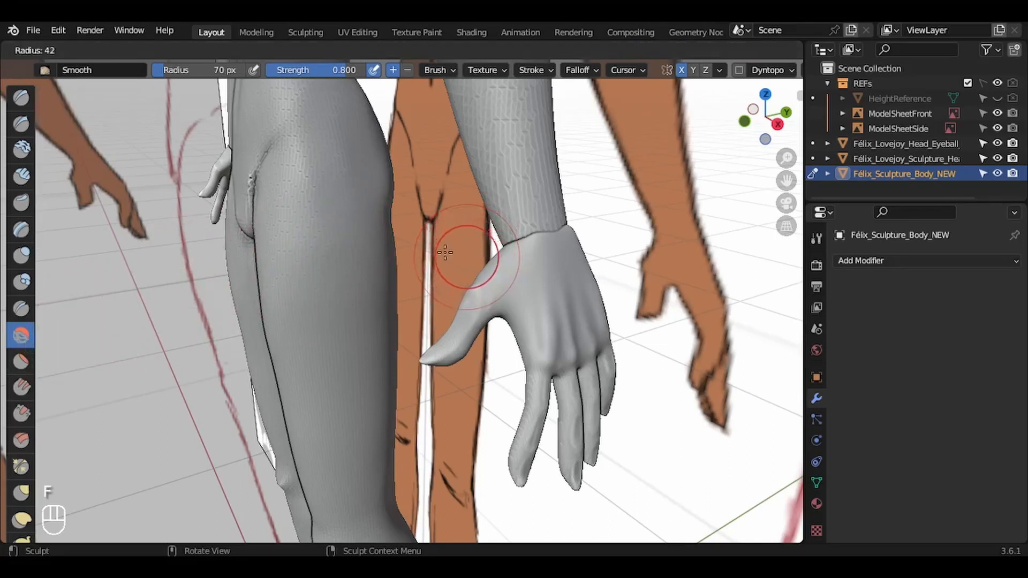
pyautogui.click(445, 252)
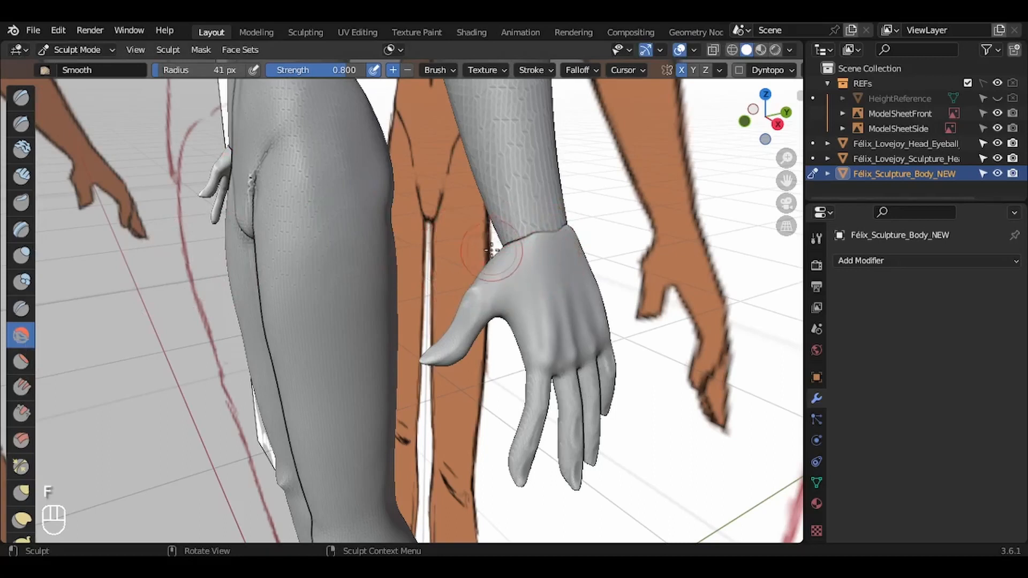
pyautogui.moveTo(504, 242); pyautogui.dragTo(565, 226)
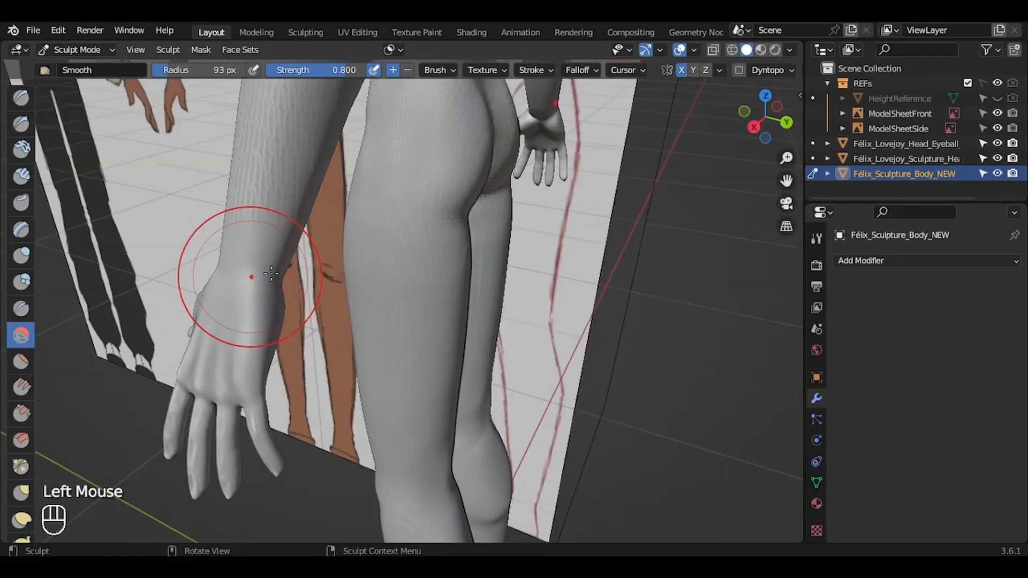
pyautogui.click(255, 276)
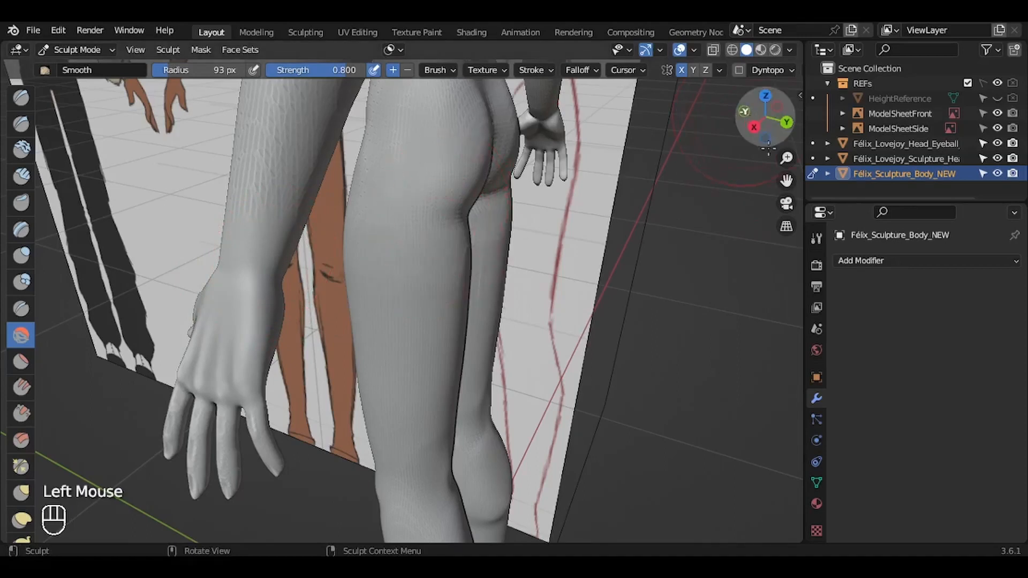
# Step: Examine the joined hands and blended wrists from the front, up close and on the whole body from several angles
pyautogui.click(745, 112)
pyautogui.moveTo(786, 181); pyautogui.dragTo(691, 251)
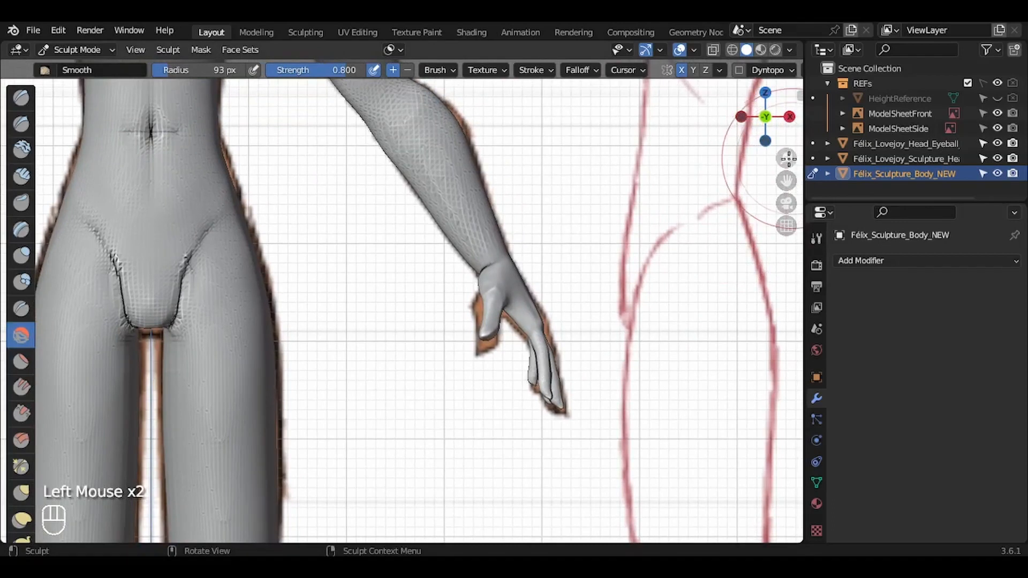
pyautogui.moveTo(788, 160); pyautogui.dragTo(788, 80)
pyautogui.moveTo(789, 182)
pyautogui.mouseDown()
pyautogui.moveTo(707, 239)
pyautogui.moveTo(689, 193)
pyautogui.mouseUp()
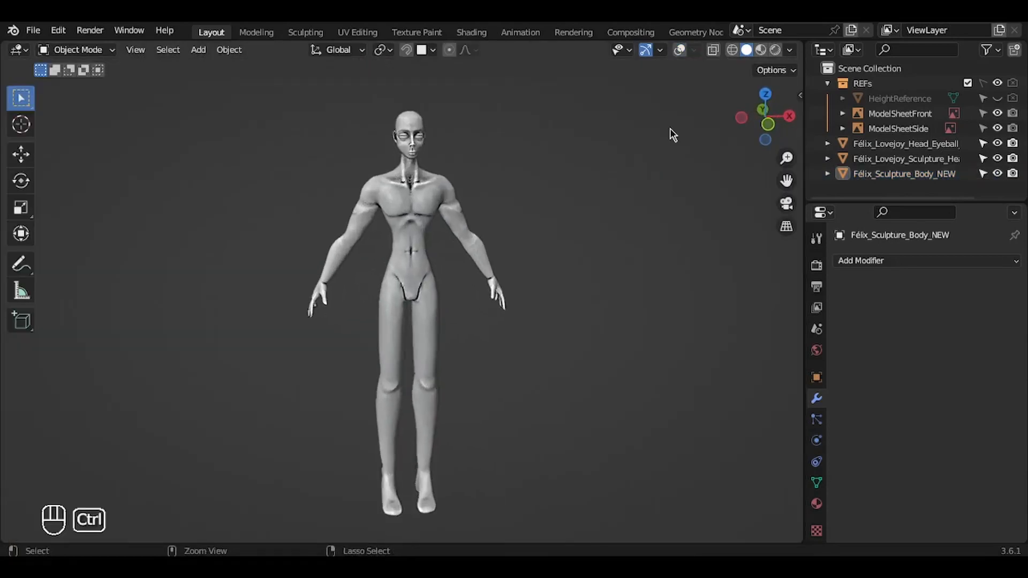
pyautogui.hscroll(6, 670, 127)
pyautogui.keyDown('ctrl'); pyautogui.scroll(6, 670, 127); pyautogui.keyUp('ctrl')
pyautogui.hscroll(2, 670, 128)
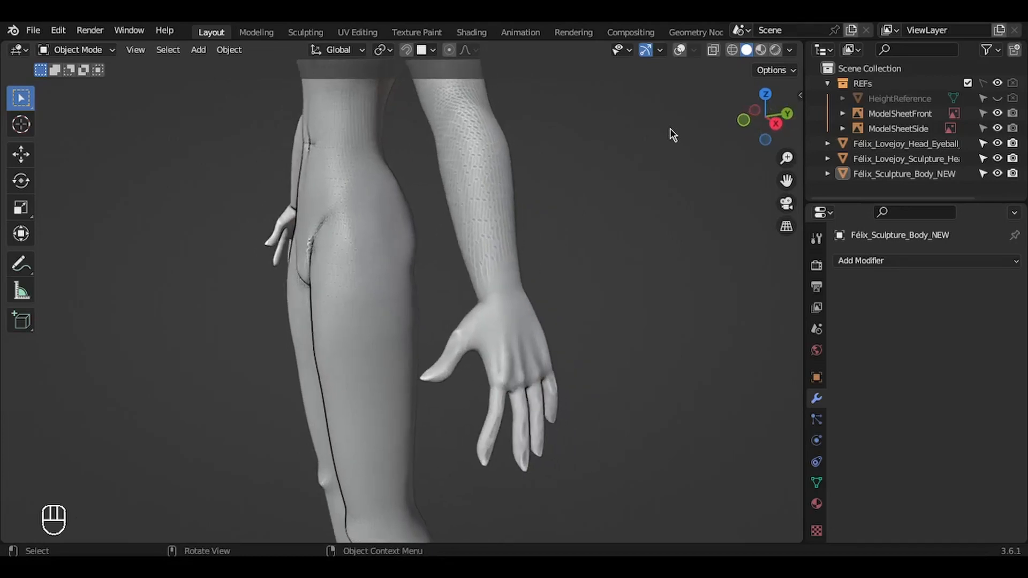
pyautogui.hscroll(1, 670, 127)
pyautogui.keyDown('ctrl'); pyautogui.scroll(-8, 670, 128); pyautogui.keyUp('ctrl')
pyautogui.hscroll(-6, 671, 127)
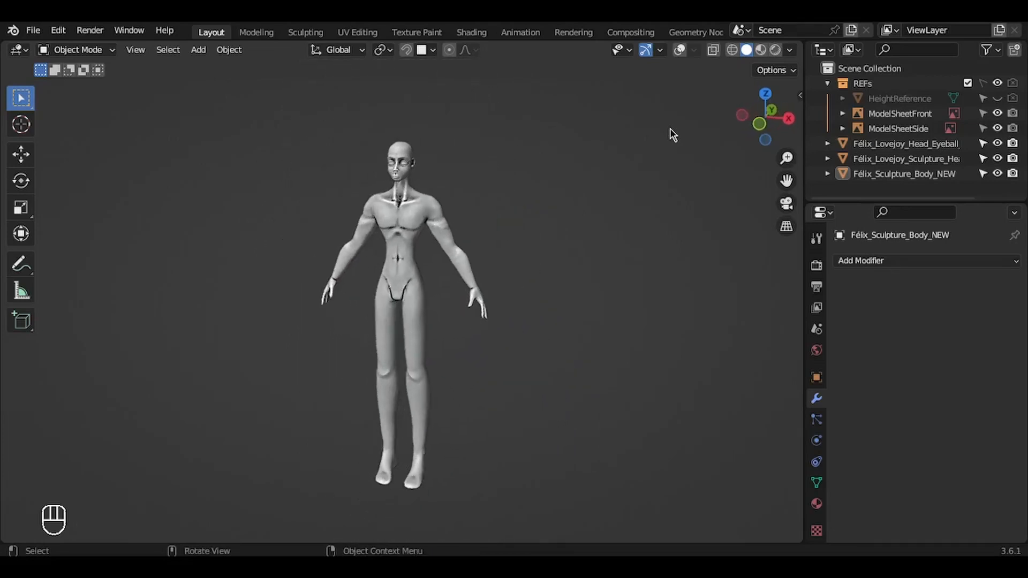
pyautogui.hscroll(-5, 670, 128)
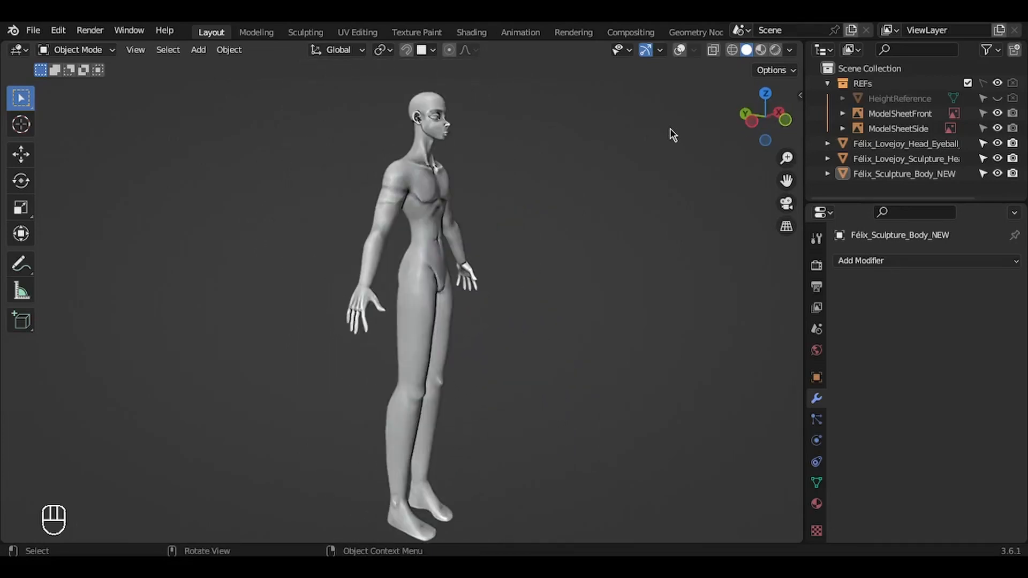